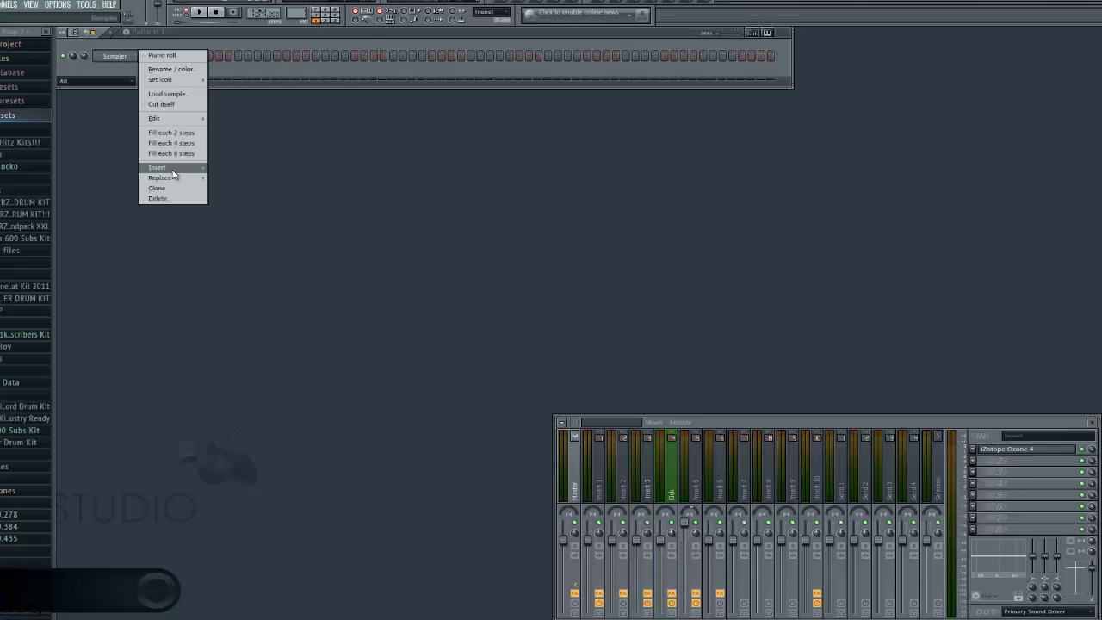
Step: Set the project tempo to 140 BPM
{"action": "left_click", "coordinate": [101, 148]}
{"action": "right_click", "coordinate": [257, 13]}
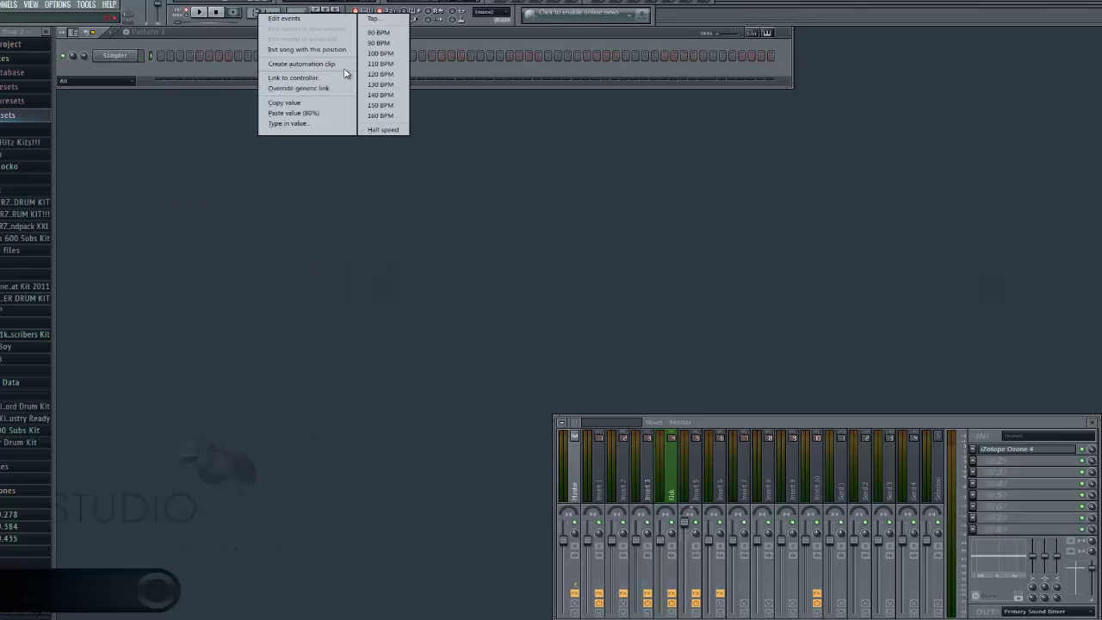
{"action": "left_click", "coordinate": [400, 96]}
Step: Replace the Sampler channel with Zebra2 and load its deva guitar 02 preset from Instruments Strings
{"action": "right_click", "coordinate": [135, 55]}
{"action": "mouse_move", "coordinate": [195, 181]}
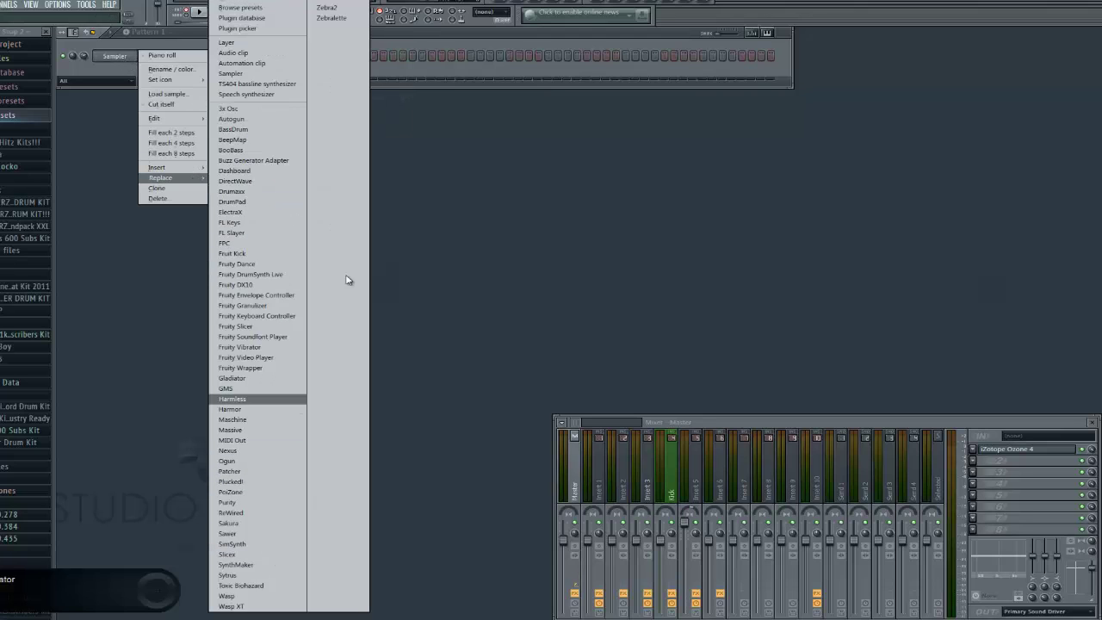
{"action": "left_click", "coordinate": [327, 8]}
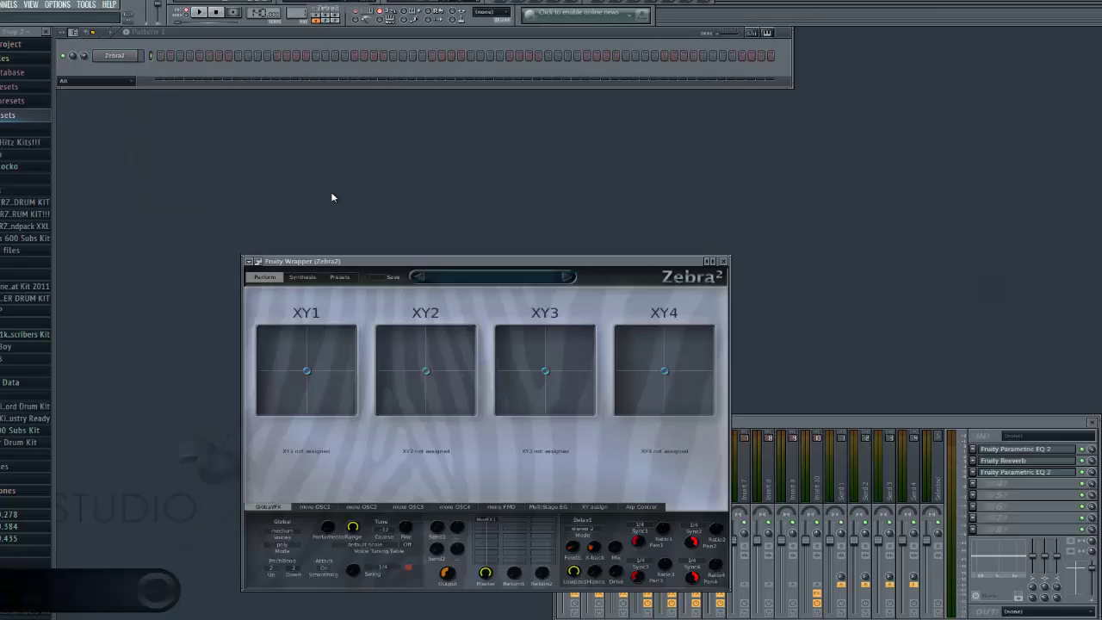
{"action": "left_click", "coordinate": [340, 277]}
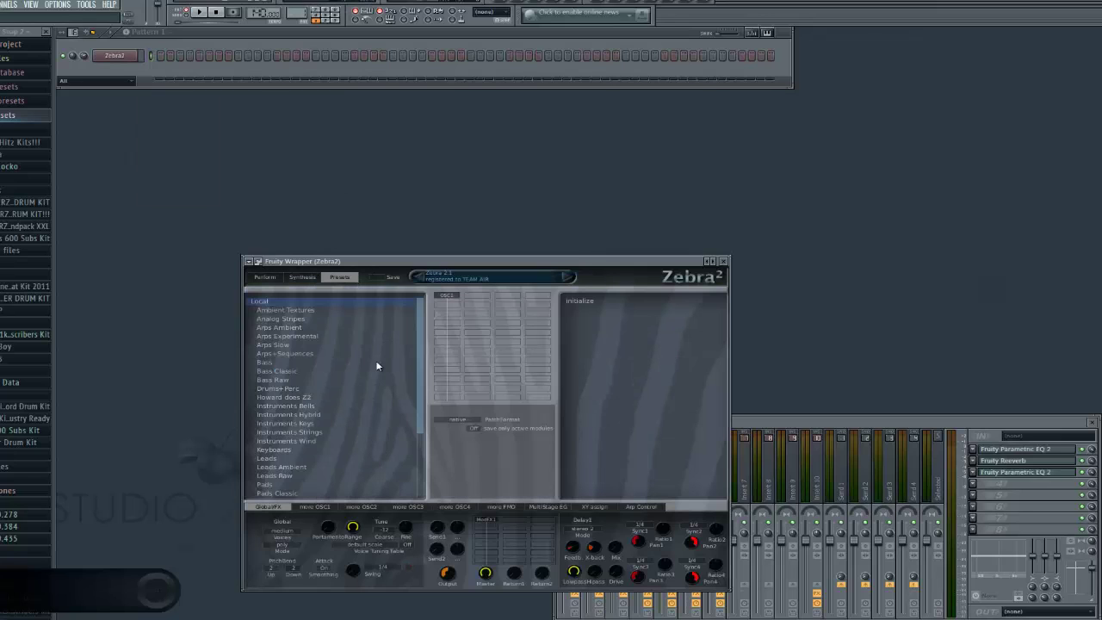
{"action": "left_click", "coordinate": [318, 432]}
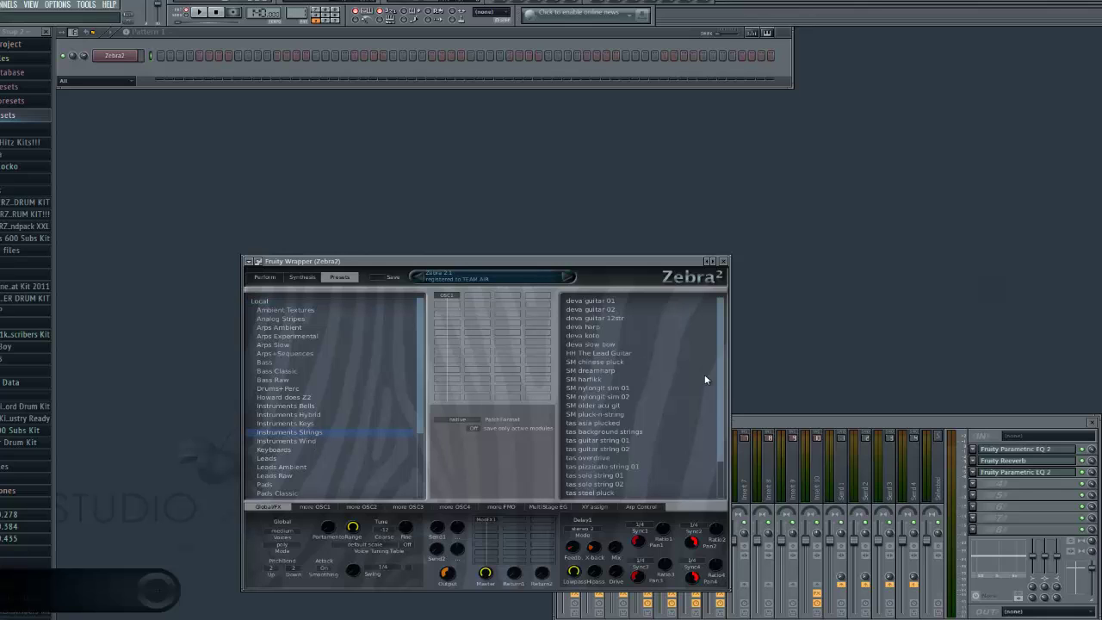
{"action": "left_click", "coordinate": [626, 310]}
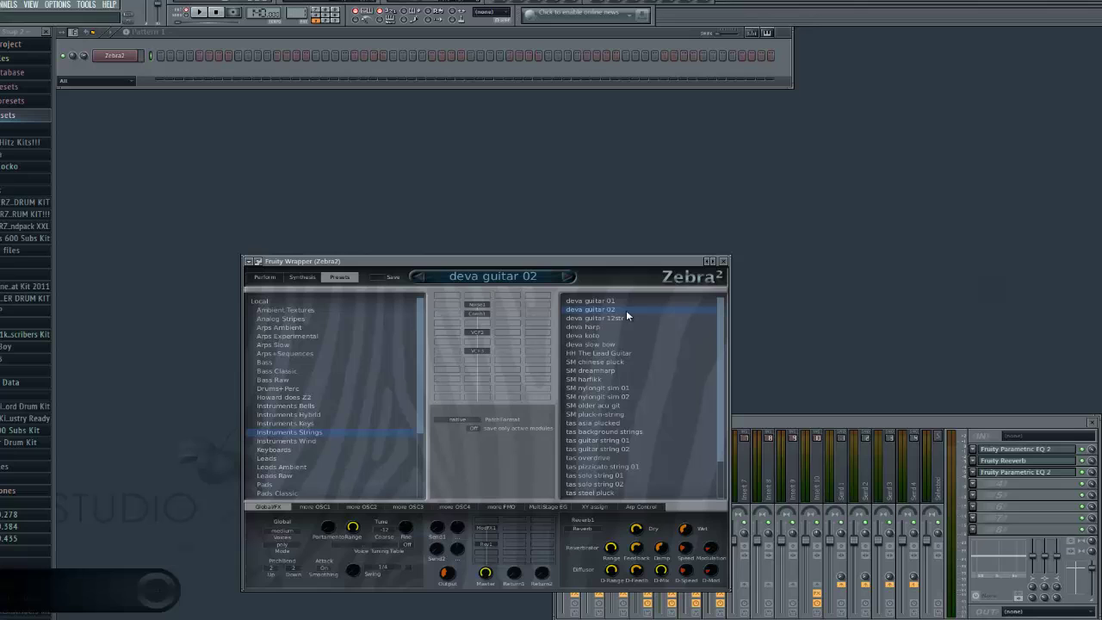
Step: Start the melody in the Zebra2 piano roll with short, evenly spaced A5, F#5 and A5 notes from the start of bar 1
{"action": "right_click", "coordinate": [132, 59]}
{"action": "left_click", "coordinate": [163, 62]}
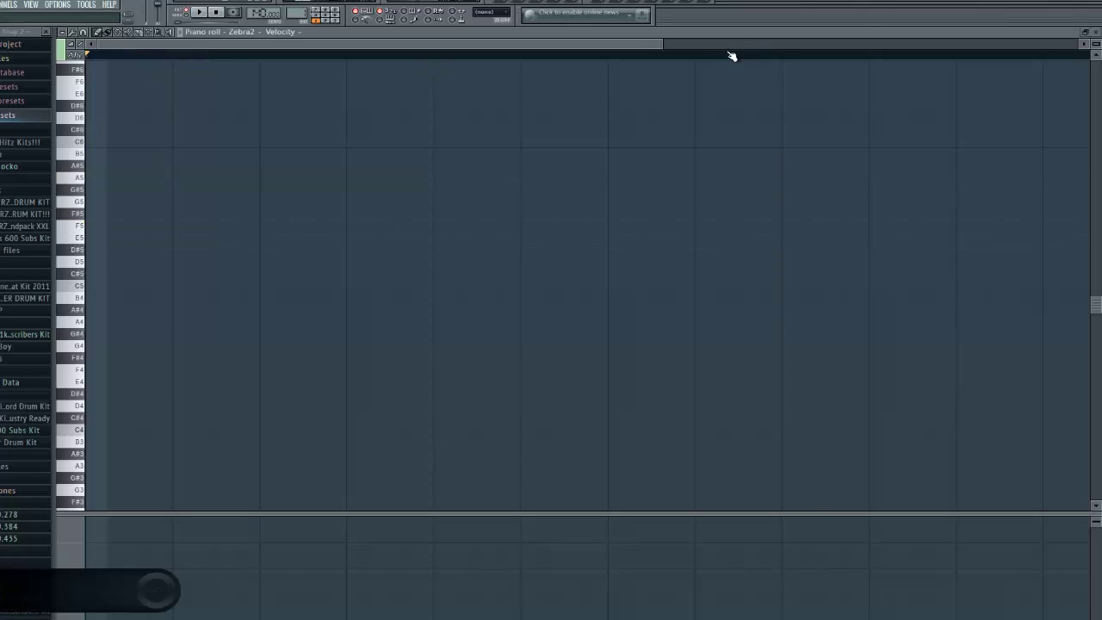
{"action": "left_click_drag", "start_coordinate": [663, 43], "coordinate": [1081, 85]}
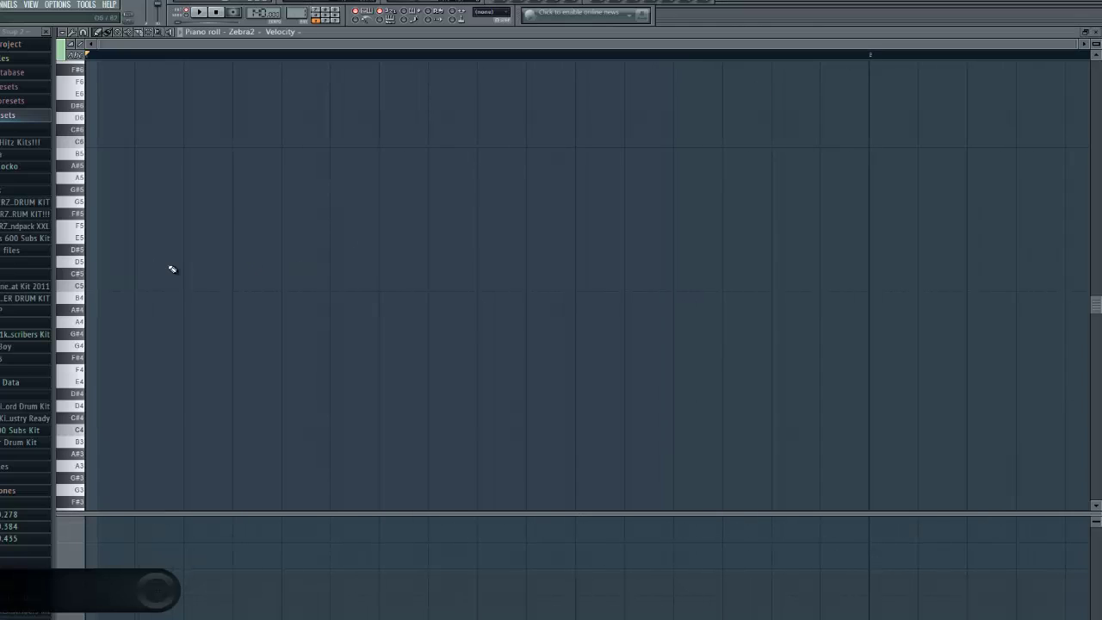
{"action": "left_click", "coordinate": [90, 273]}
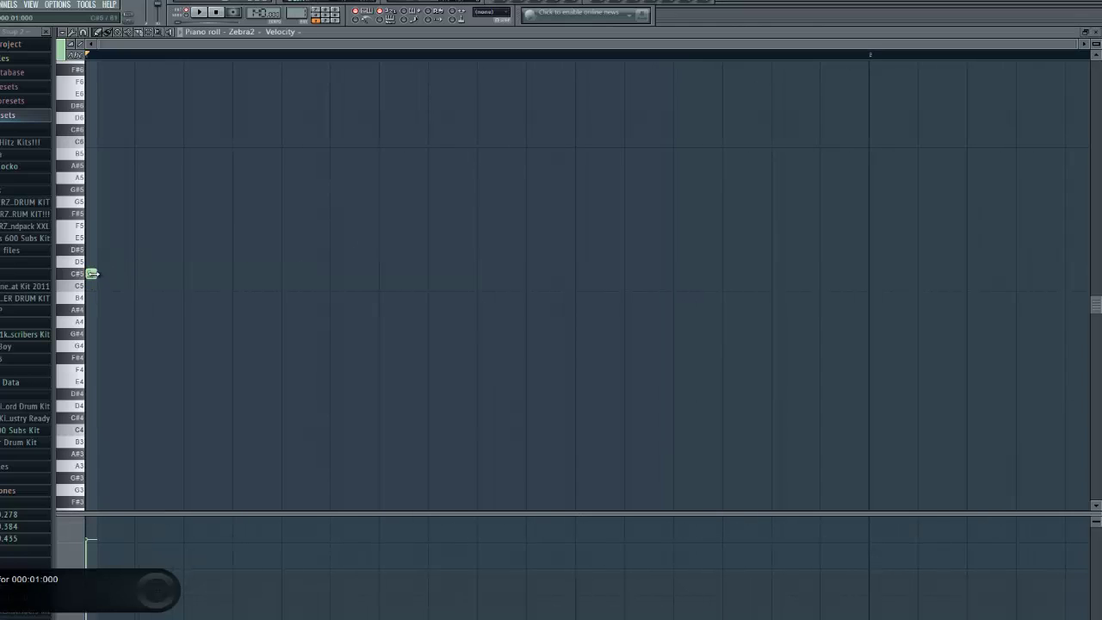
{"action": "left_click_drag", "start_coordinate": [91, 273], "coordinate": [91, 213]}
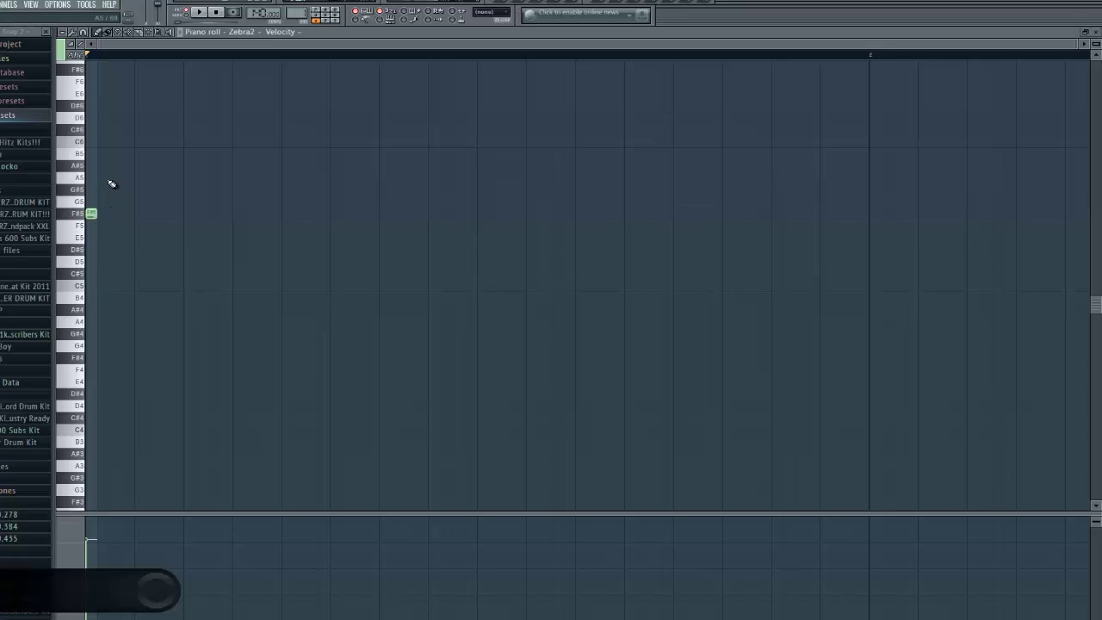
{"action": "key", "text": "space"}
{"action": "left_click_drag", "start_coordinate": [92, 212], "coordinate": [116, 216]}
{"action": "left_click", "coordinate": [140, 177]}
{"action": "key", "text": "space"}
{"action": "key", "text": "space"}
Step: Continue the melody with short D5, C#5 and D5 notes at the same spacing and audition it
{"action": "left_click", "coordinate": [160, 262]}
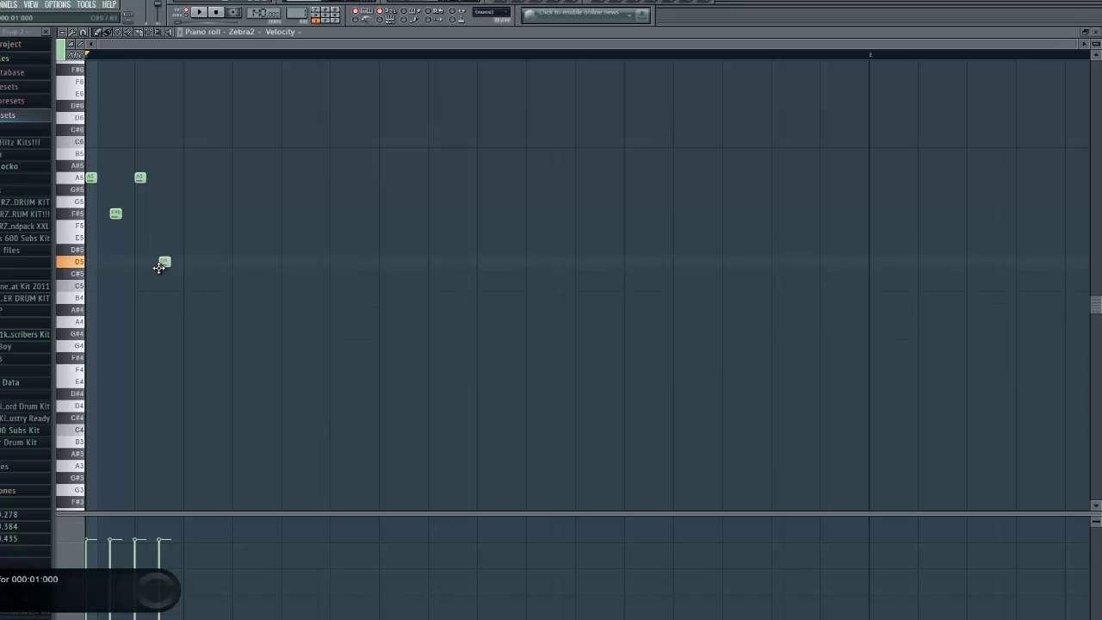
{"action": "left_click", "coordinate": [186, 274]}
{"action": "key", "text": "space"}
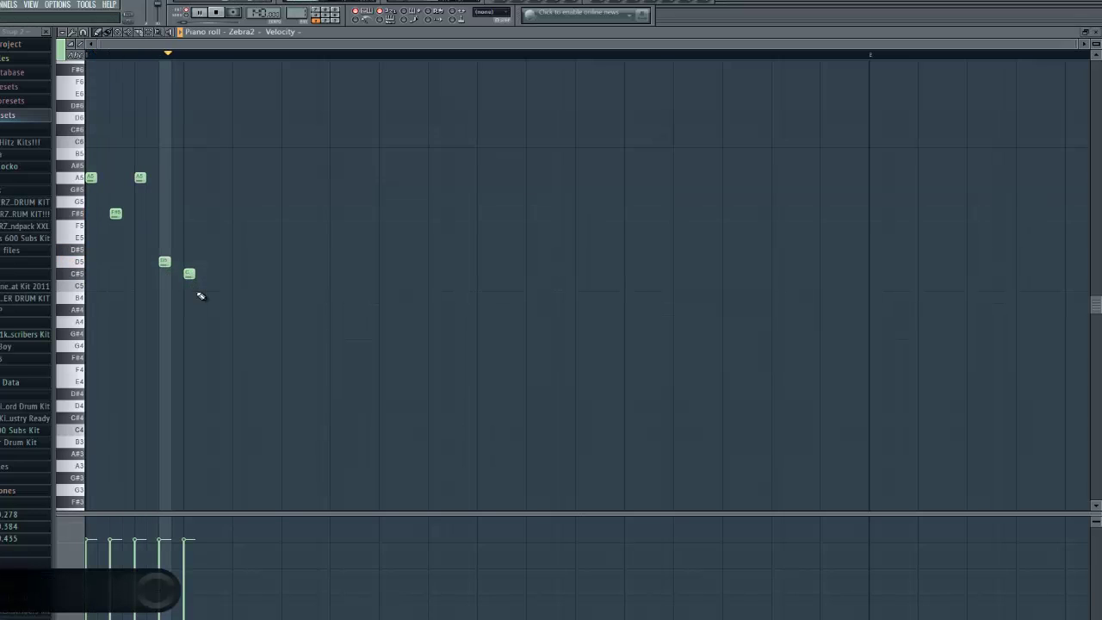
{"action": "left_click", "coordinate": [214, 285]}
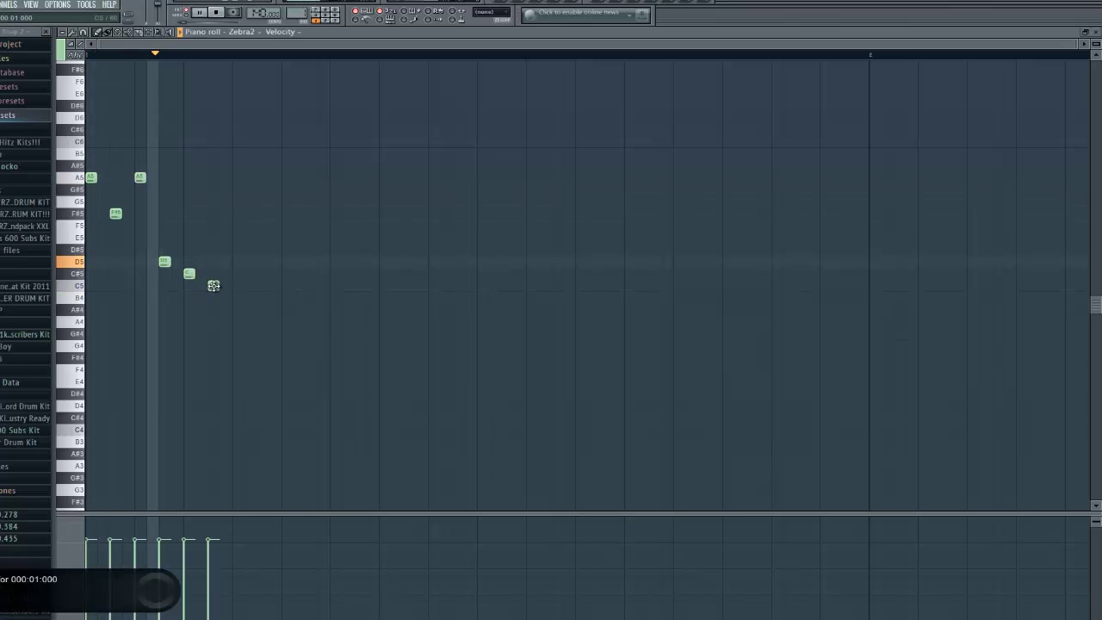
{"action": "left_click_drag", "start_coordinate": [214, 286], "coordinate": [213, 262]}
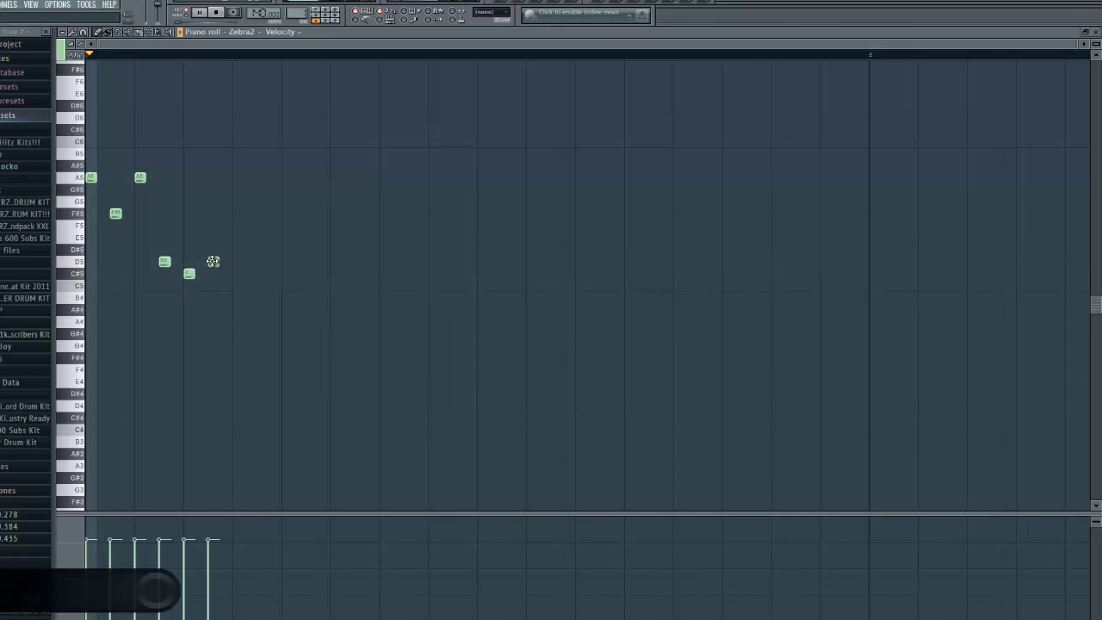
{"action": "key", "text": "space"}
Step: Add F#5 as the seventh note and try F5 as the eighth, playing the phrase back
{"action": "left_click", "coordinate": [238, 213]}
{"action": "left_click", "coordinate": [261, 238]}
{"action": "left_click_drag", "start_coordinate": [262, 238], "coordinate": [262, 224]}
{"action": "key", "text": "space"}
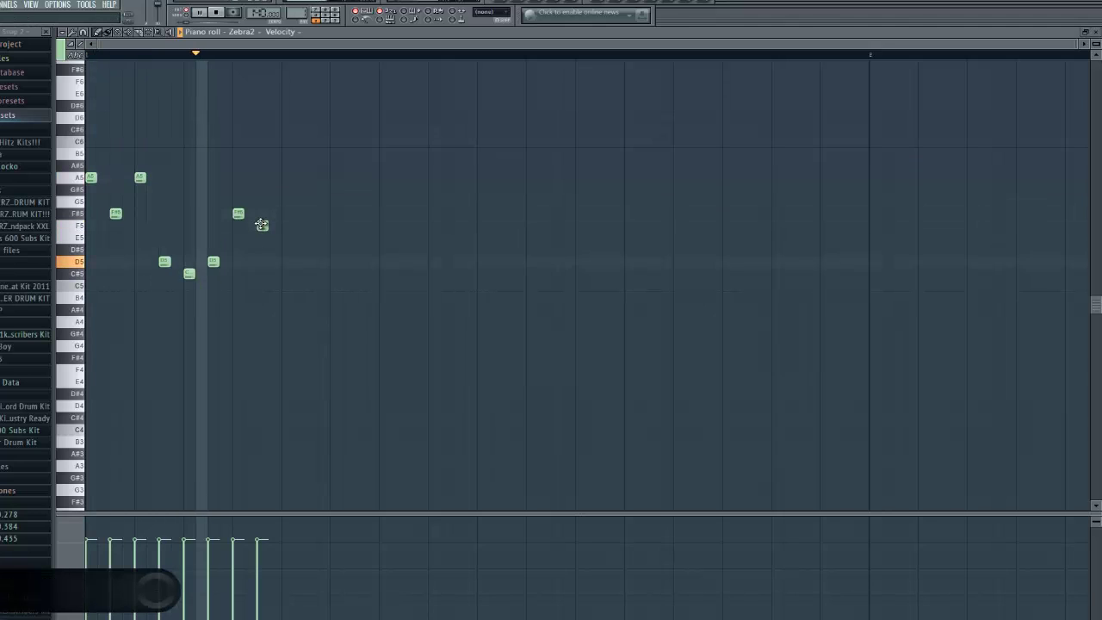
Step: Replace the closing F5 note with G5, raise it to G#5, and audition the phrase
{"action": "key", "text": "space"}
{"action": "right_click", "coordinate": [263, 225]}
{"action": "left_click", "coordinate": [257, 192]}
{"action": "left_click_drag", "start_coordinate": [257, 204], "coordinate": [263, 203]}
{"action": "key", "text": "space"}
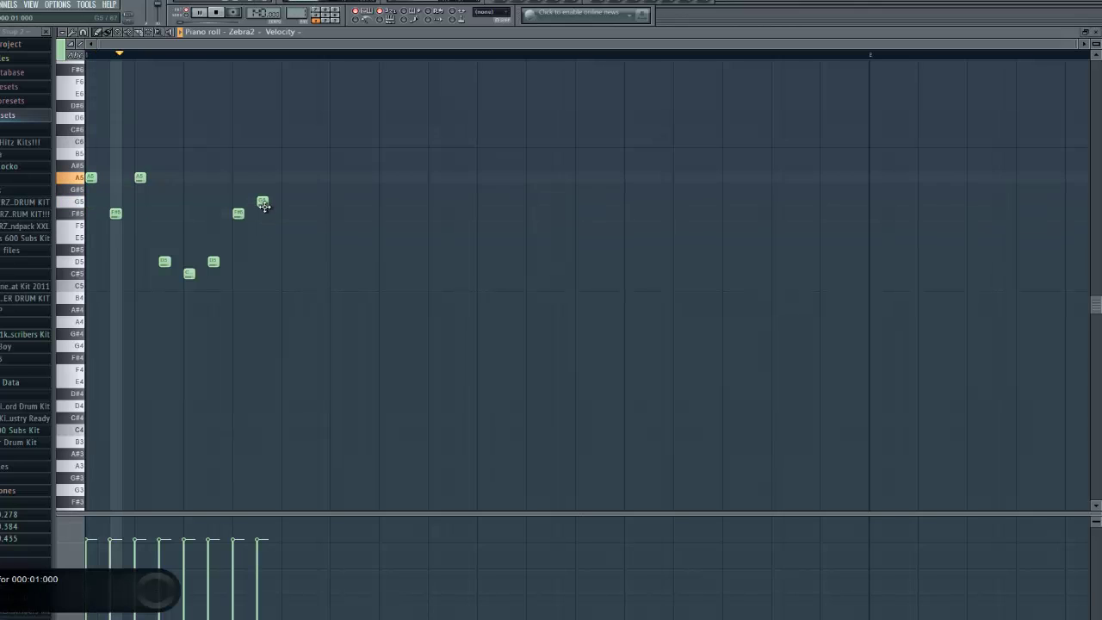
{"action": "key", "text": "space"}
{"action": "left_click_drag", "start_coordinate": [263, 201], "coordinate": [261, 190]}
{"action": "key", "text": "space"}
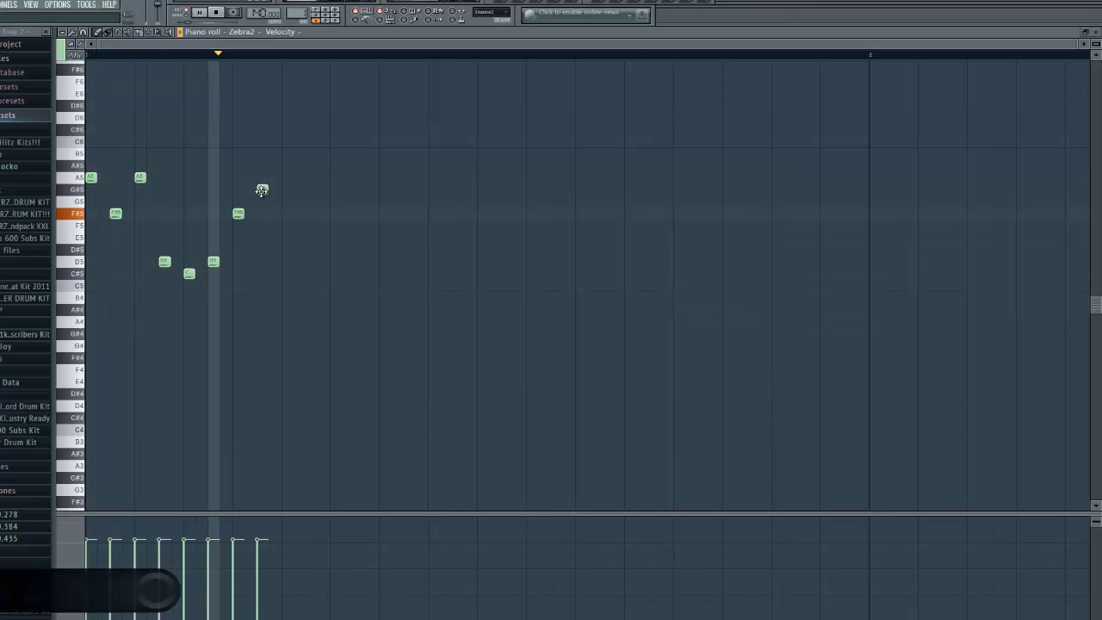
{"action": "key", "text": "space"}
Step: Duplicate the whole eight-note phrase directly after itself and play it back
{"action": "left_click", "coordinate": [75, 177], "text": "ctrl"}
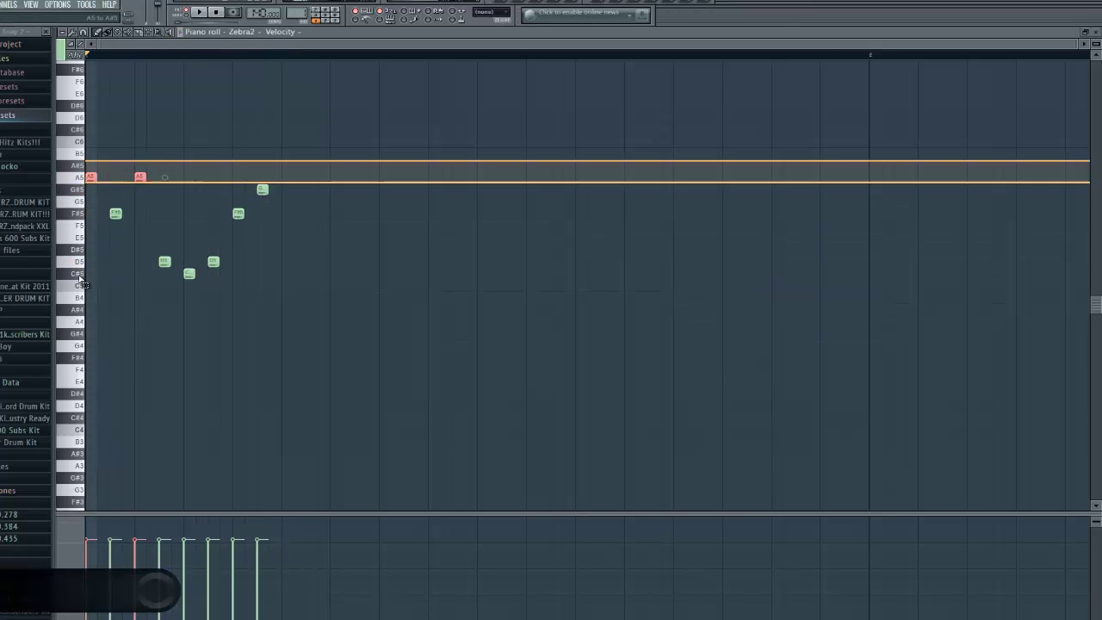
{"action": "key", "text": "ctrl+a"}
{"action": "left_click_drag", "start_coordinate": [89, 175], "coordinate": [283, 174]}
{"action": "key", "text": "space"}
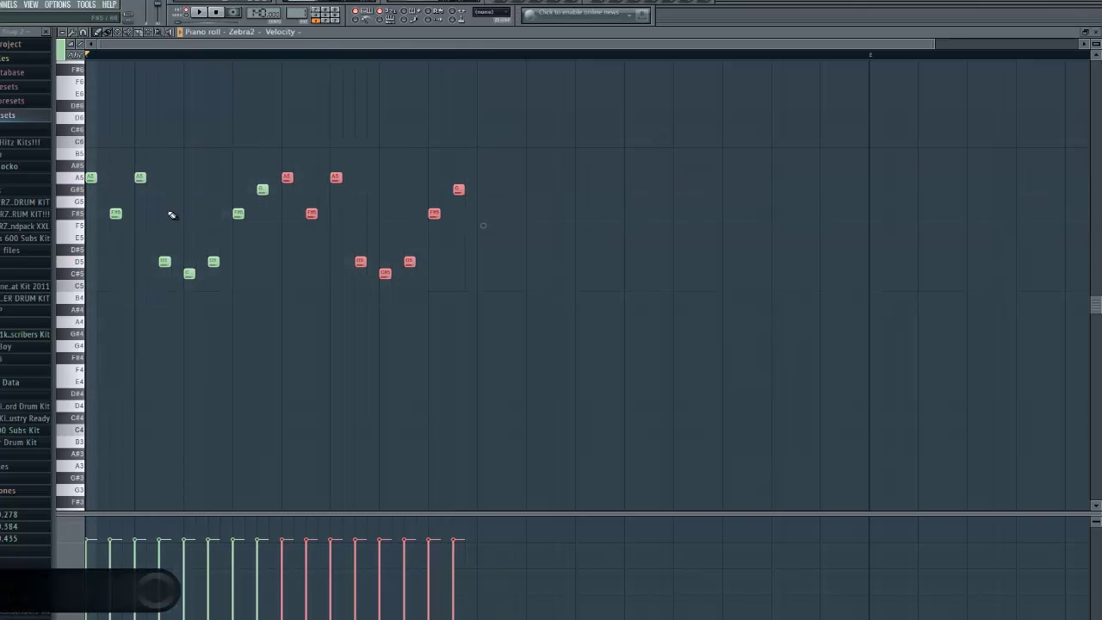
Step: Repeat the phrases to fill bar 1, duplicate that bar's notes from bar 2 onward, and close the piano roll
{"action": "left_click_drag", "start_coordinate": [84, 167], "coordinate": [485, 224]}
{"action": "key", "text": "space"}
{"action": "left_click_drag", "start_coordinate": [84, 157], "coordinate": [115, 351]}
{"action": "left_click_drag", "start_coordinate": [92, 178], "coordinate": [875, 182]}
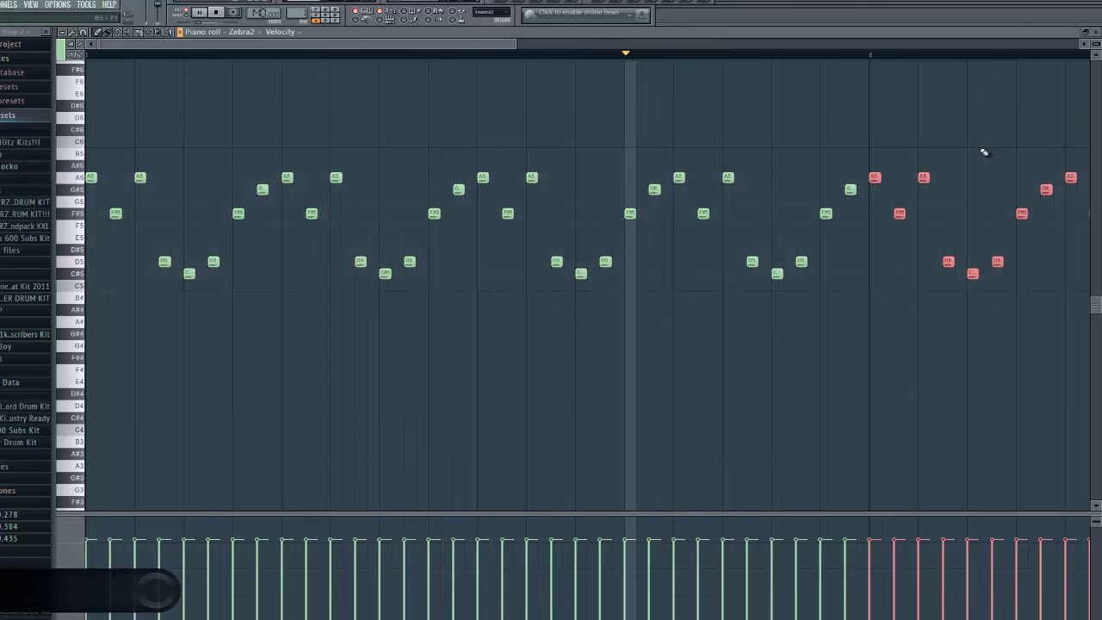
{"action": "left_click", "coordinate": [1096, 35]}
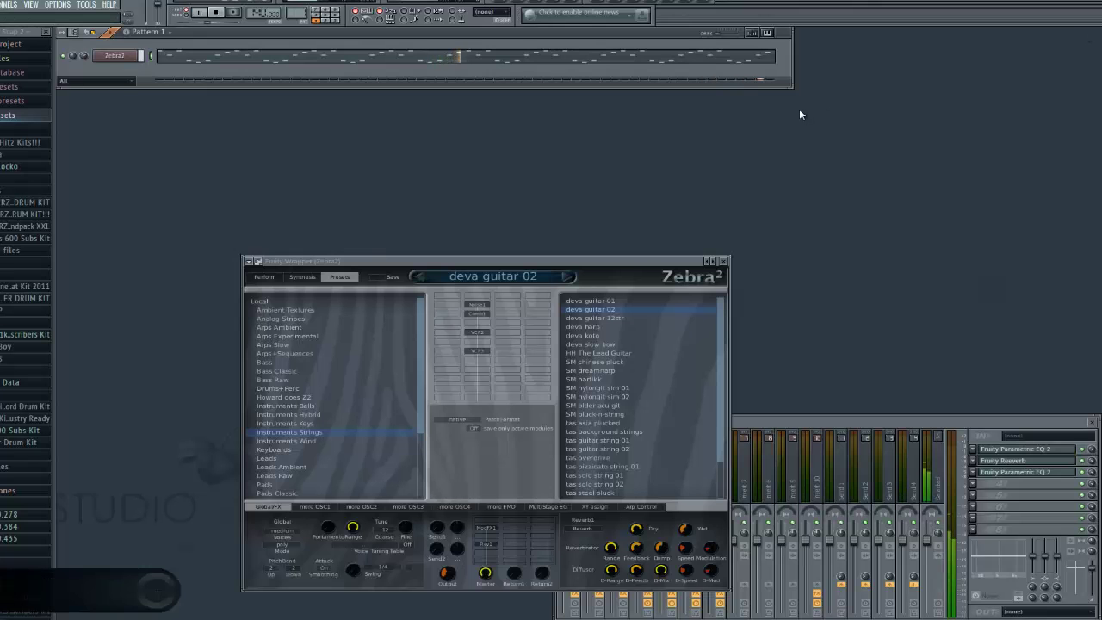
Step: Clone the Zebra2 channel
{"action": "left_click", "coordinate": [120, 61]}
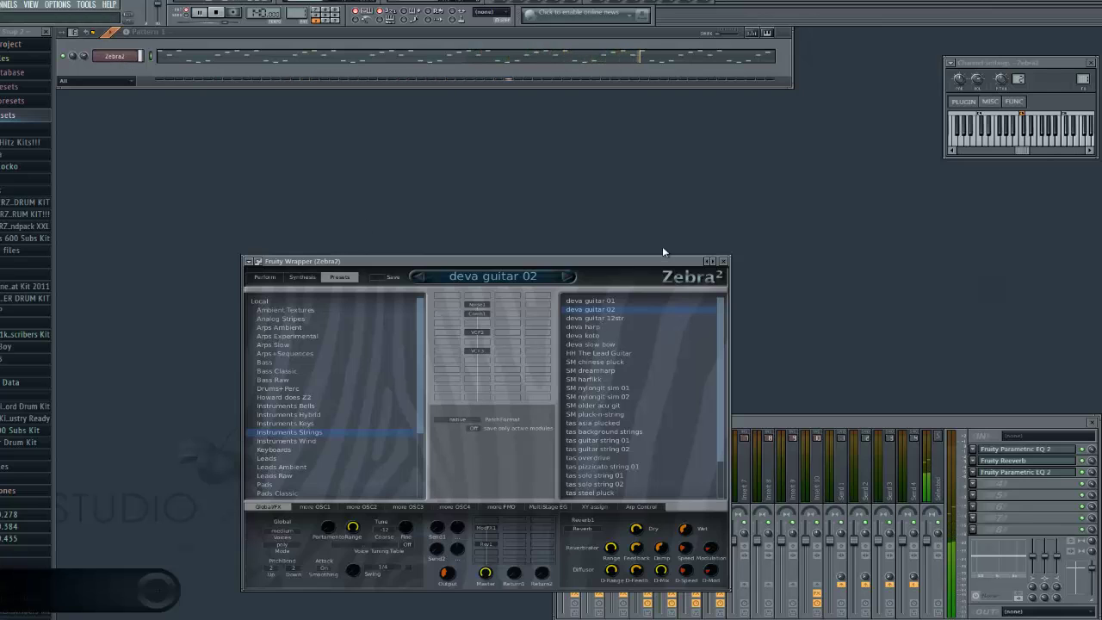
{"action": "left_click", "coordinate": [93, 59]}
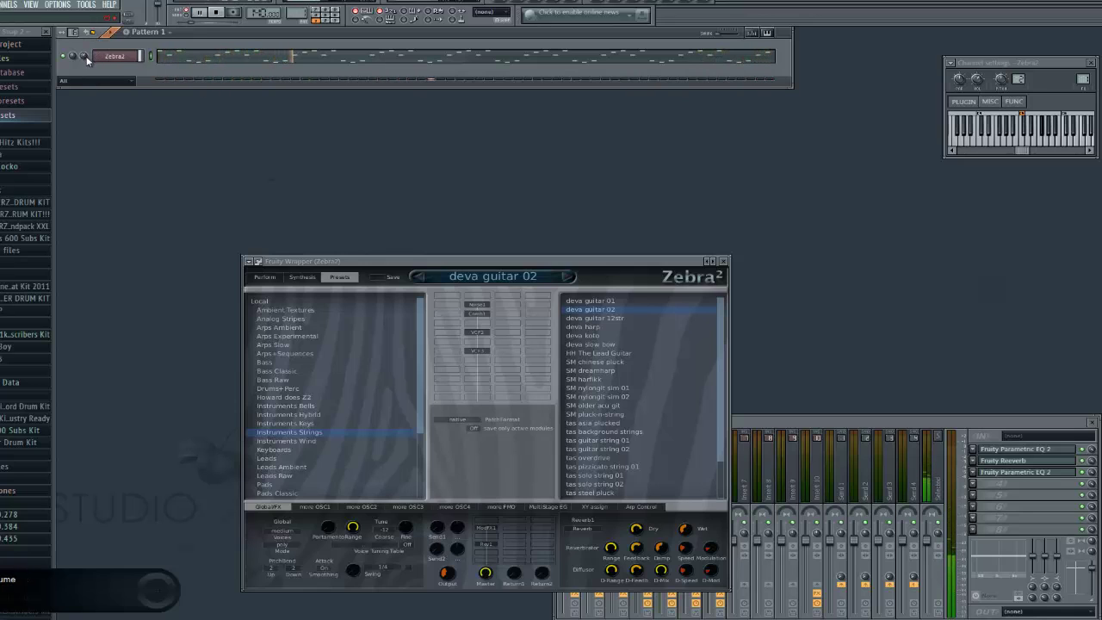
{"action": "right_click", "coordinate": [136, 56]}
{"action": "left_click", "coordinate": [157, 177]}
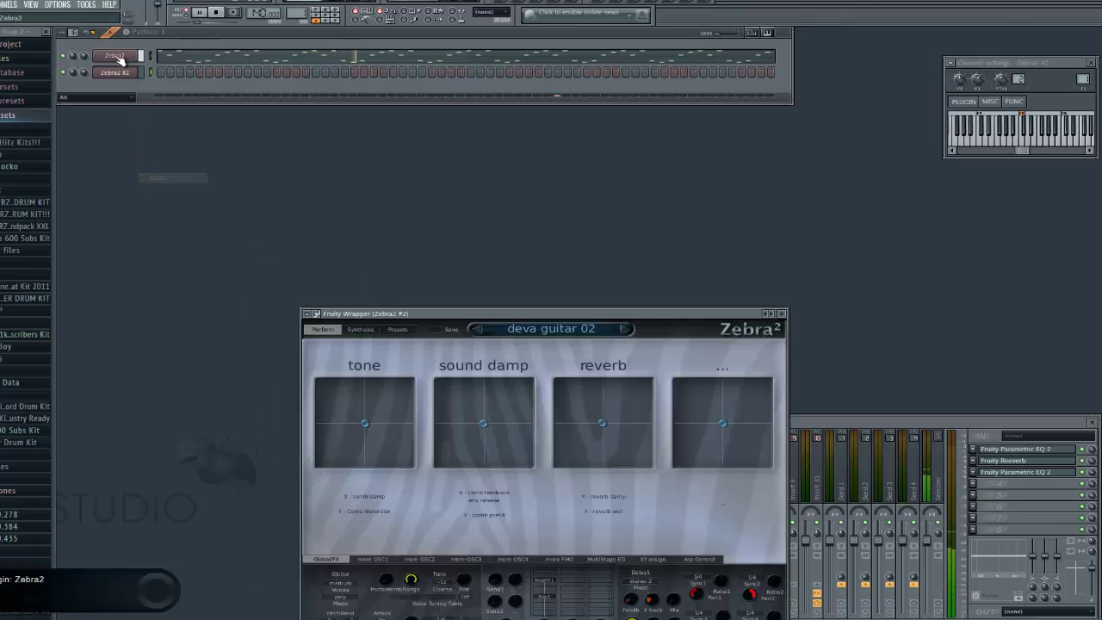
Step: Copy the original Zebra2 channel's notes into the cloned channel and mute the original
{"action": "right_click", "coordinate": [136, 56]}
{"action": "mouse_move", "coordinate": [172, 108]}
{"action": "left_click", "coordinate": [226, 119]}
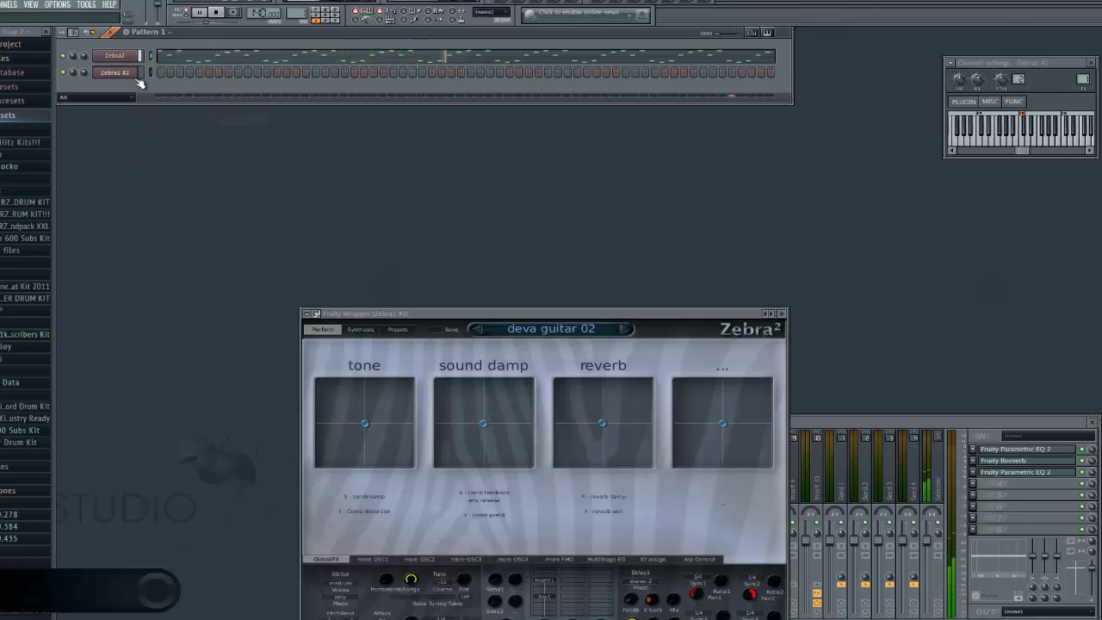
{"action": "key", "text": "space"}
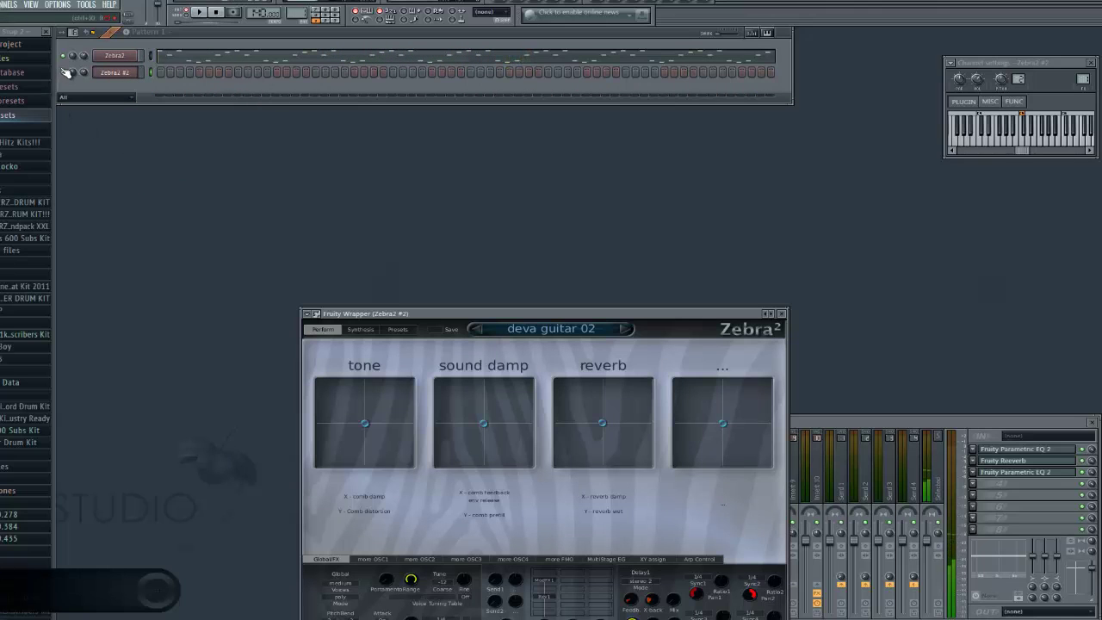
{"action": "right_click", "coordinate": [120, 74]}
{"action": "mouse_move", "coordinate": [173, 133]}
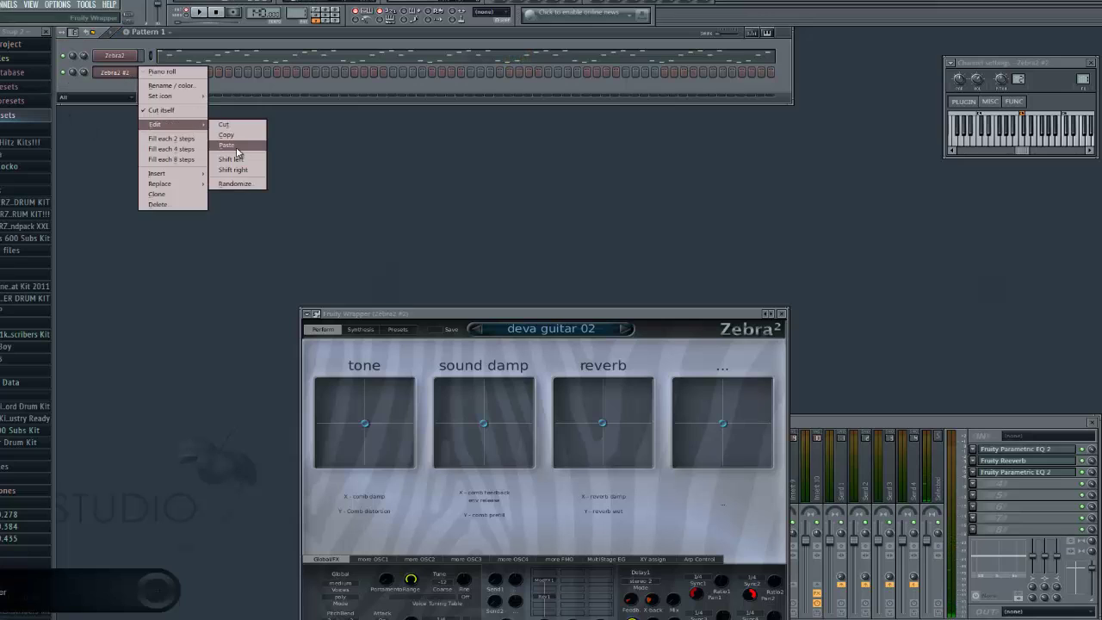
{"action": "left_click", "coordinate": [233, 147]}
{"action": "left_click", "coordinate": [63, 73]}
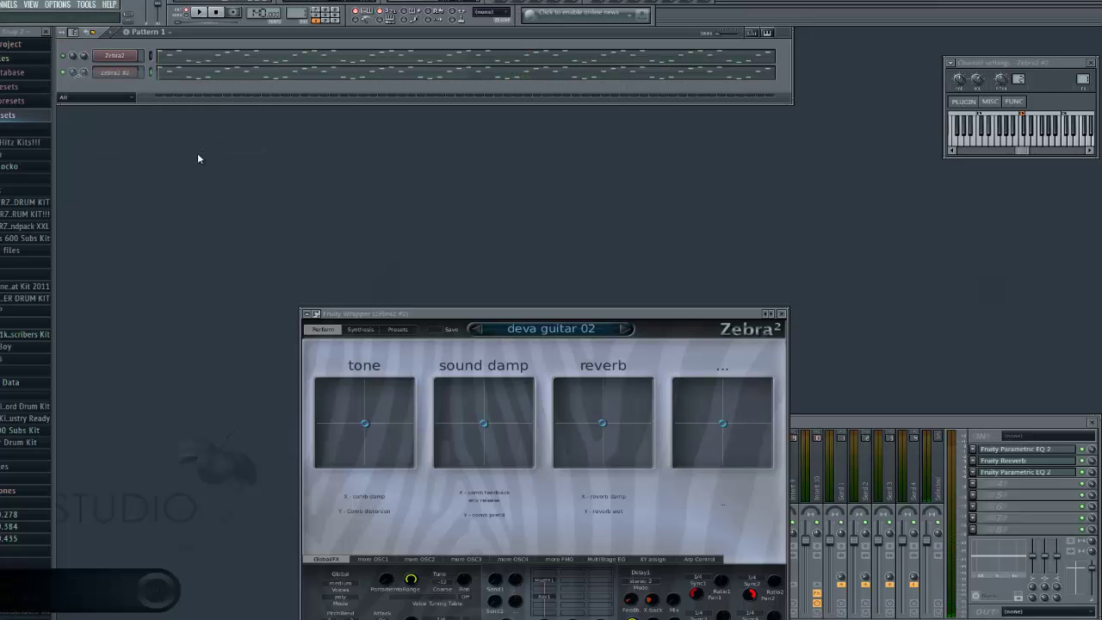
Step: Load the deva Flute preset from Instruments Wind in the cloned Zebra2 and start playback
{"action": "left_click", "coordinate": [397, 329]}
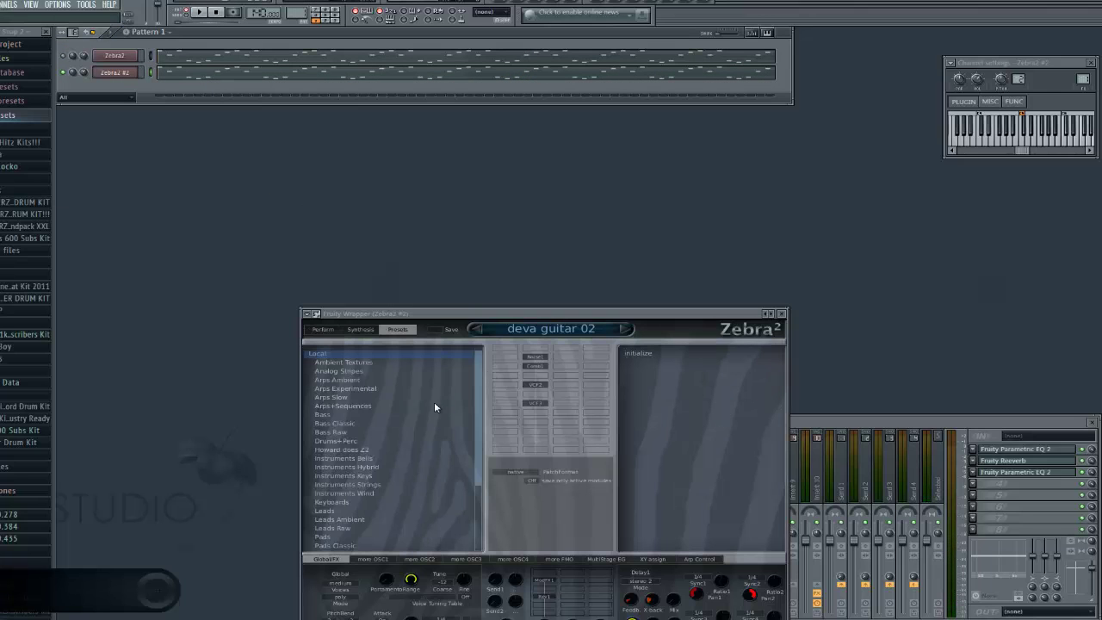
{"action": "left_click", "coordinate": [344, 476]}
{"action": "left_click", "coordinate": [374, 494]}
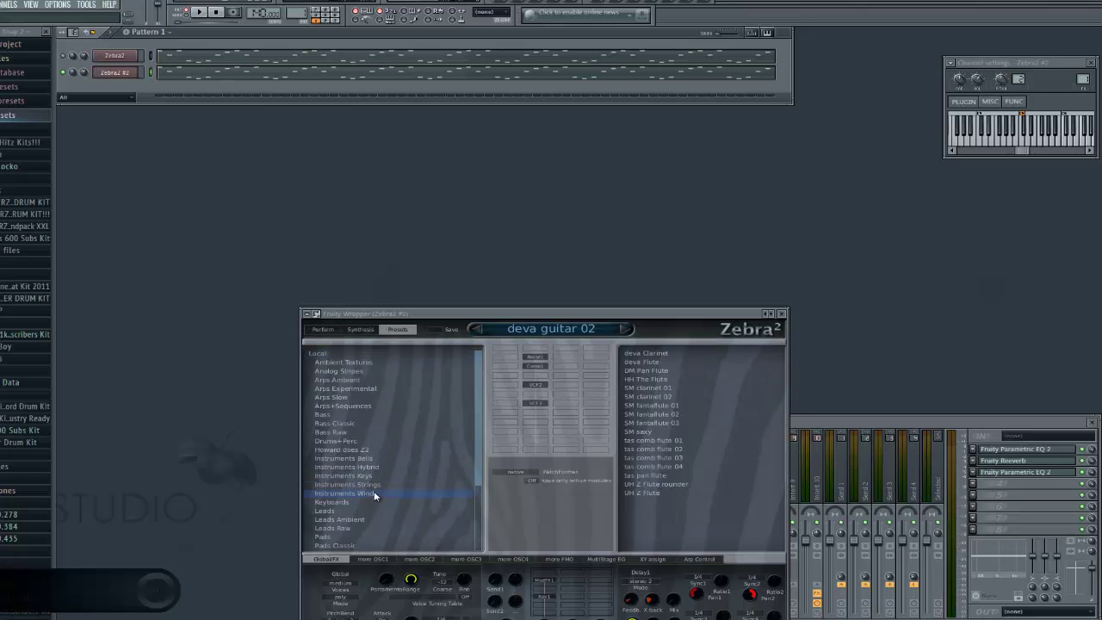
{"action": "left_click", "coordinate": [676, 363]}
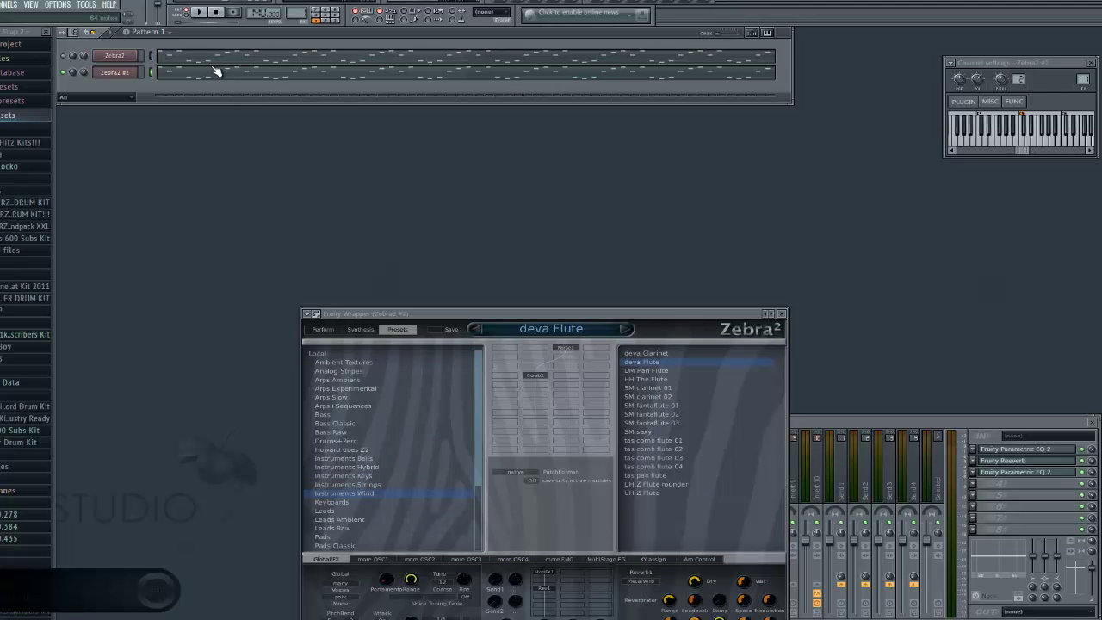
{"action": "left_click", "coordinate": [204, 13]}
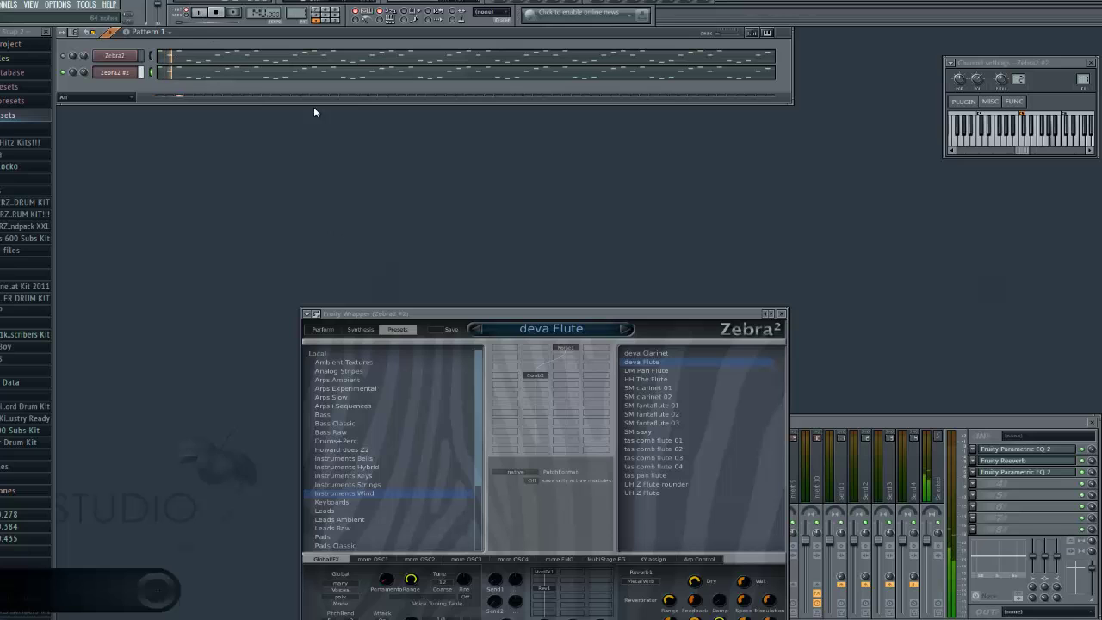
Step: Audition the flute and clarinet presets in Instruments Wind on the second Zebra2, ending on DM Pan Flute
{"action": "left_click", "coordinate": [657, 371]}
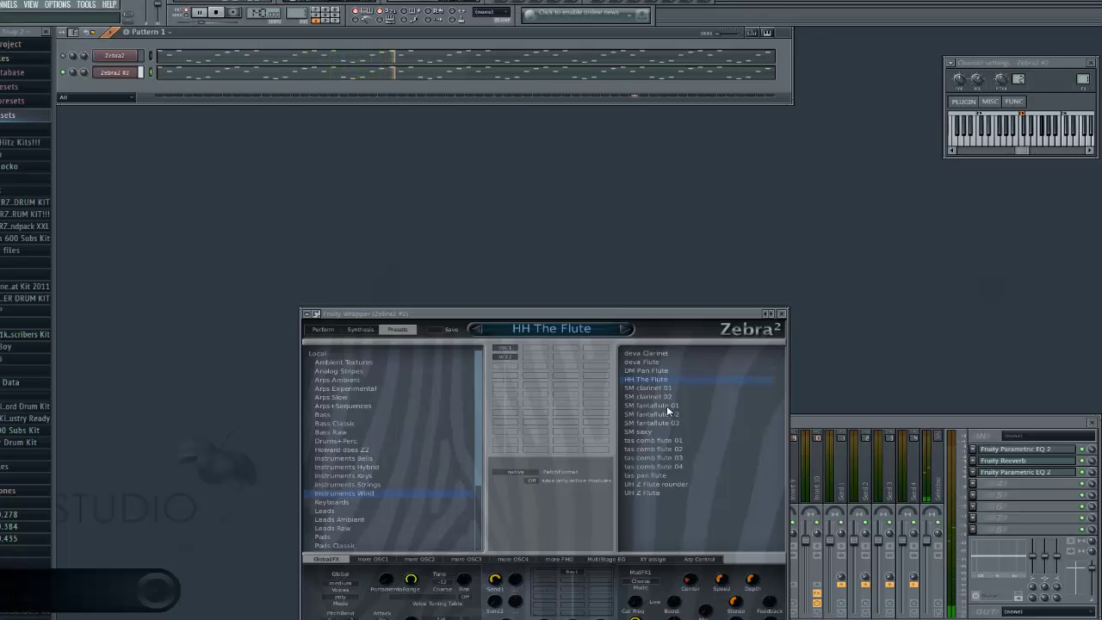
{"action": "left_click", "coordinate": [667, 407]}
{"action": "left_click", "coordinate": [667, 414]}
{"action": "left_click", "coordinate": [667, 425]}
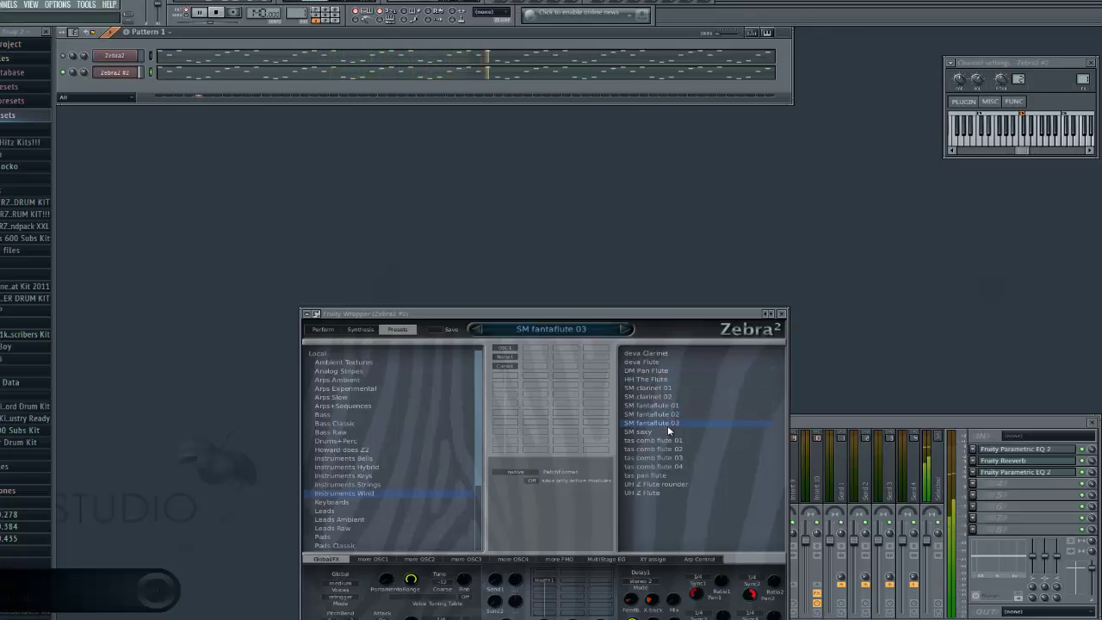
{"action": "left_click", "coordinate": [665, 440]}
{"action": "left_click", "coordinate": [665, 475]}
{"action": "left_click", "coordinate": [665, 484]}
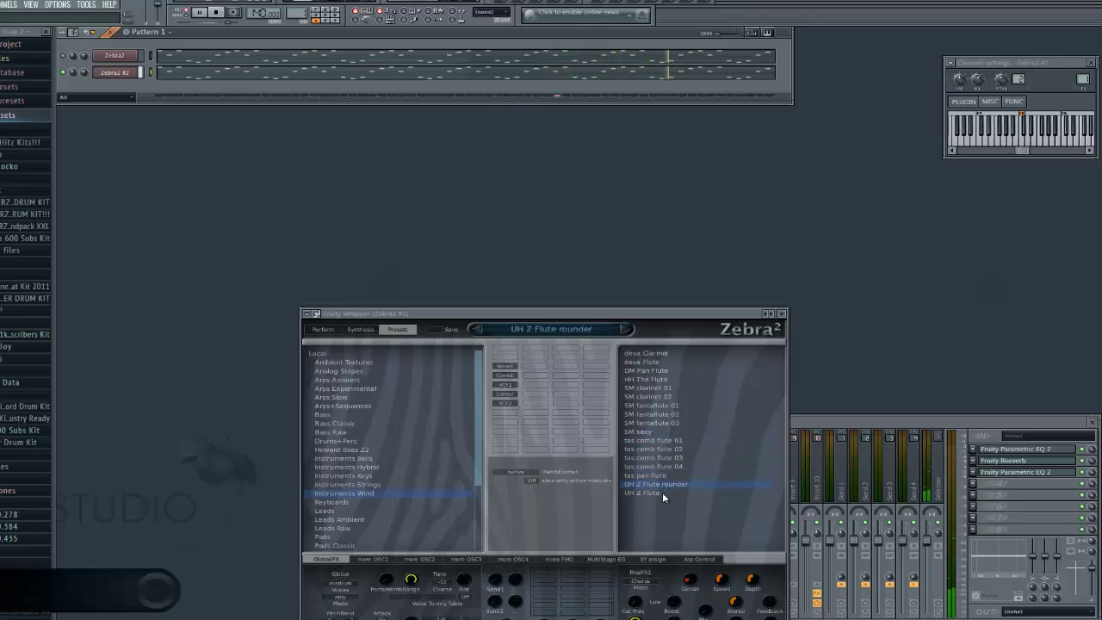
{"action": "left_click", "coordinate": [663, 492]}
{"action": "left_click", "coordinate": [660, 387]}
{"action": "left_click", "coordinate": [658, 380]}
{"action": "left_click", "coordinate": [655, 370]}
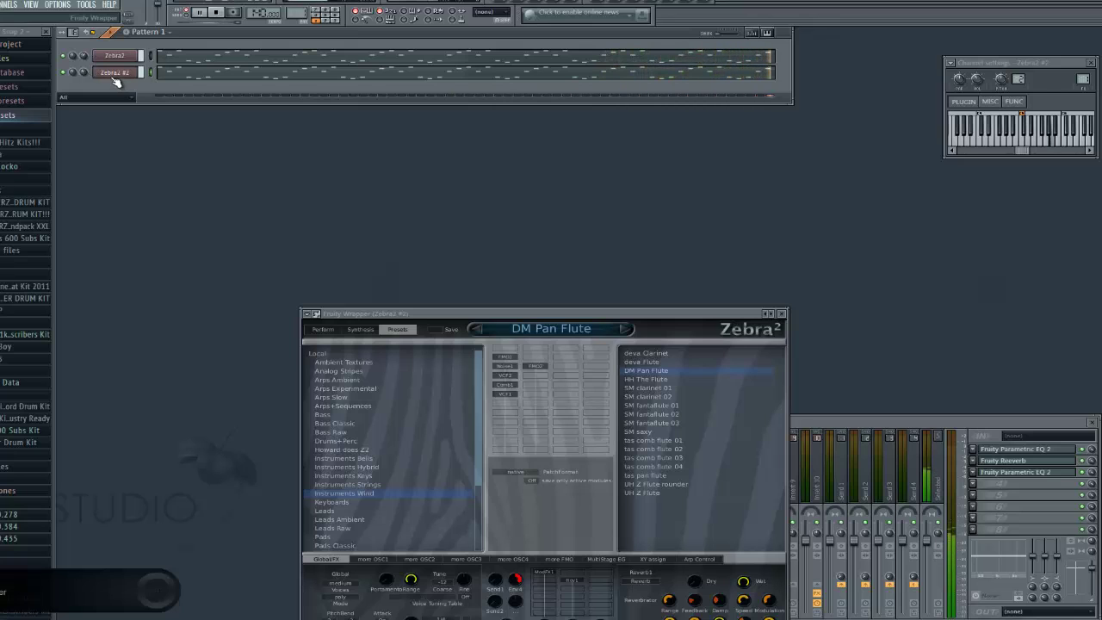
Step: Audition the Keyboards presets in the second Zebra2 and load IuCi Synthiano Forte
{"action": "left_click", "coordinate": [350, 502]}
{"action": "left_click", "coordinate": [673, 353]}
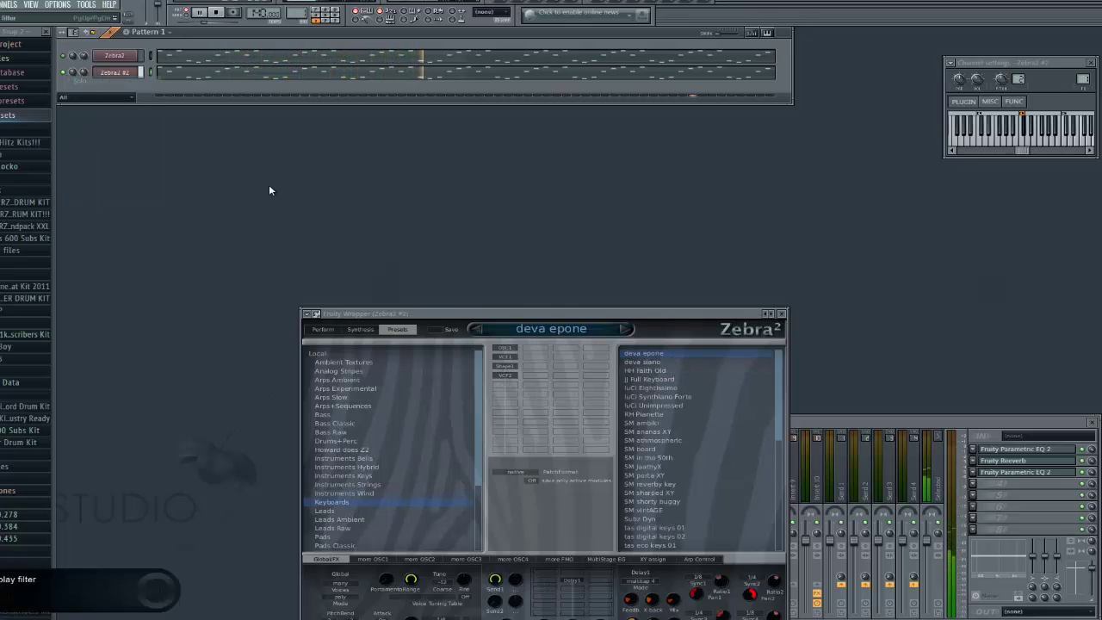
{"action": "left_click", "coordinate": [673, 380]}
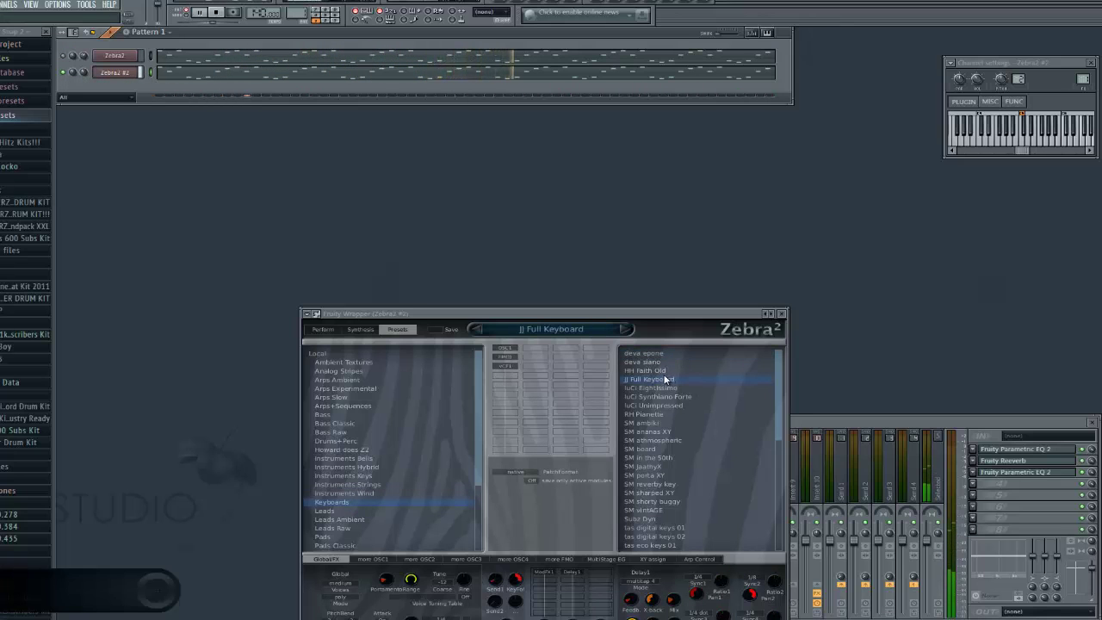
{"action": "left_click", "coordinate": [664, 387]}
{"action": "left_click", "coordinate": [669, 398]}
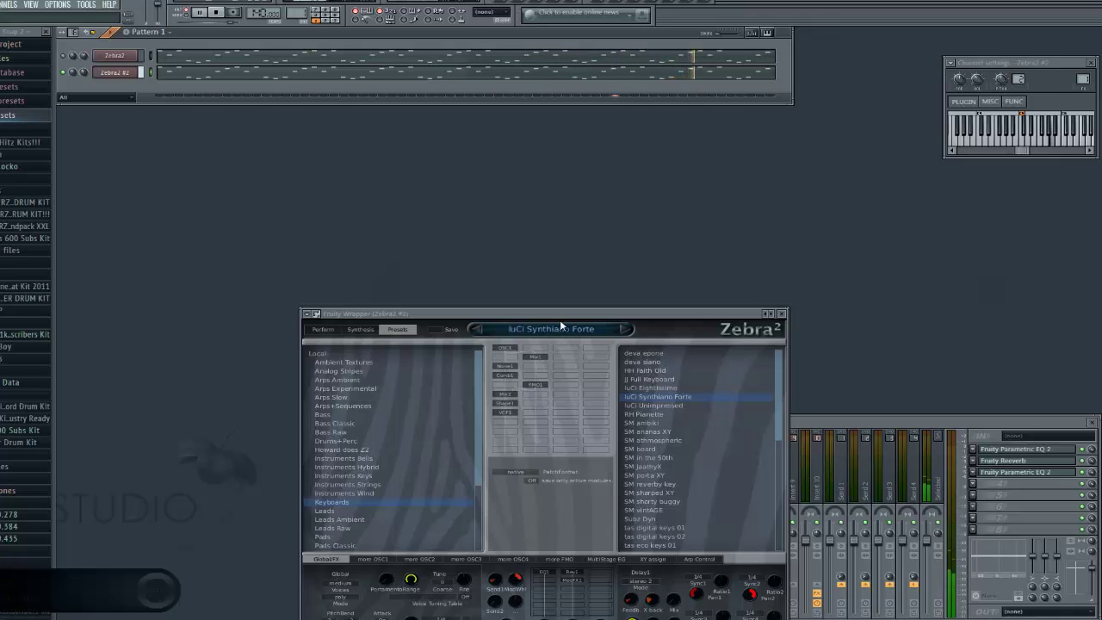
Step: Clone the second Zebra2 channel, show the clone's preset browser and stop playback
{"action": "right_click", "coordinate": [114, 73]}
{"action": "left_click", "coordinate": [168, 196]}
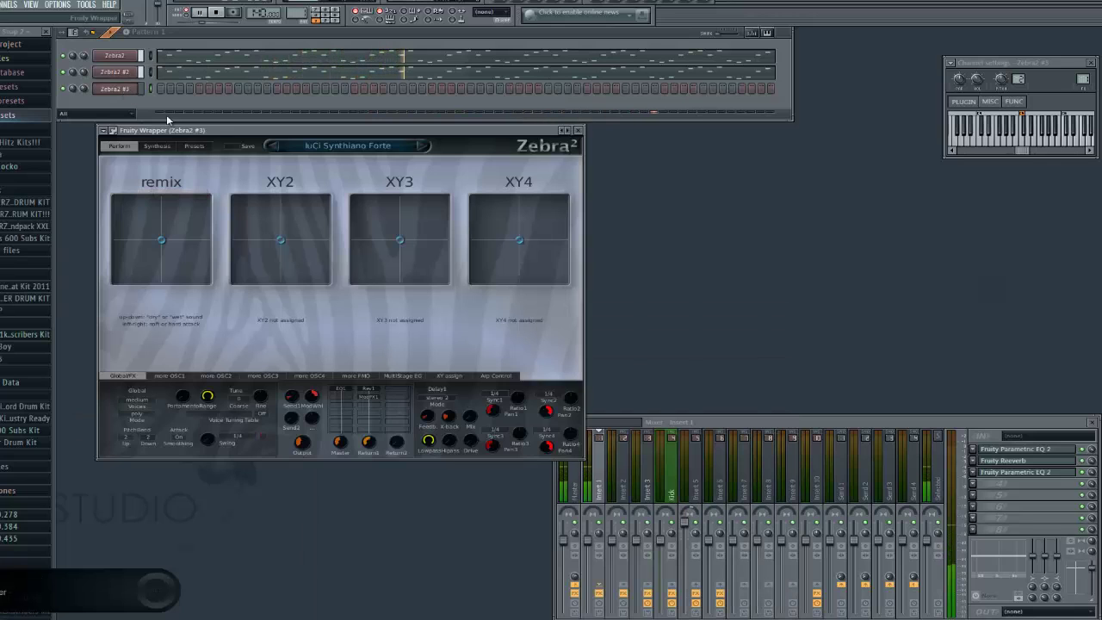
{"action": "left_click", "coordinate": [196, 147]}
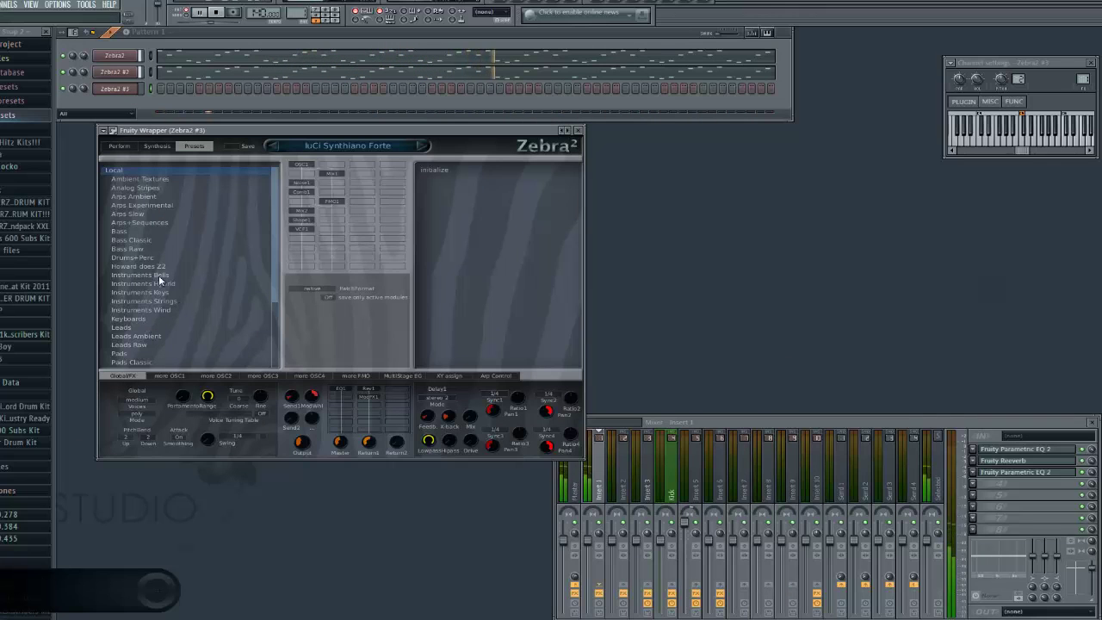
{"action": "left_click", "coordinate": [215, 12]}
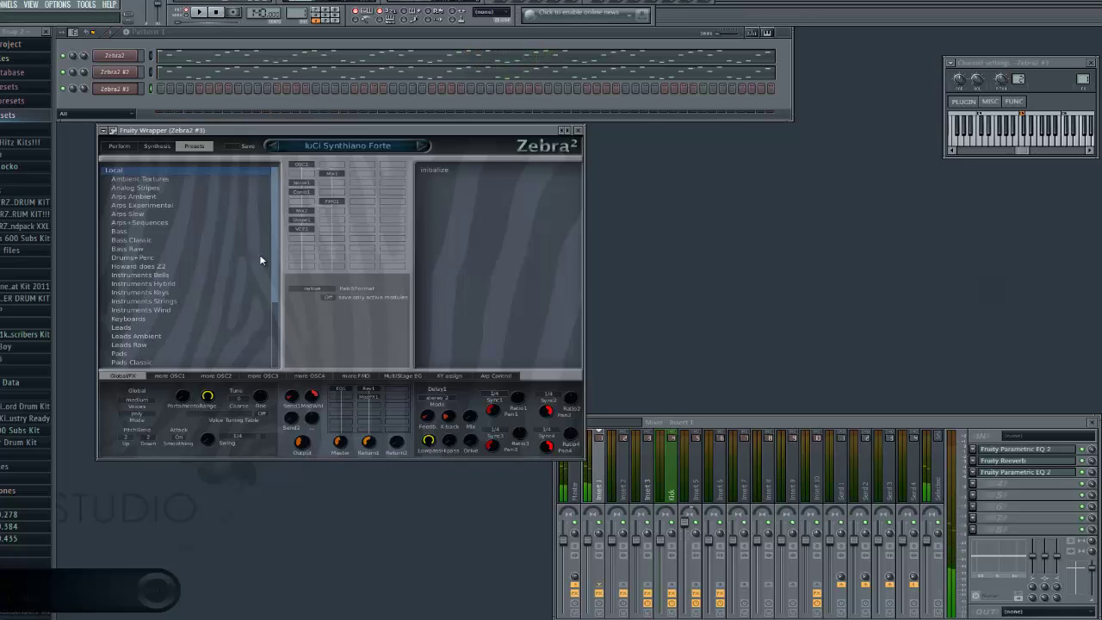
Step: Load UH atmo guitar [MW] from Instruments Hybrid in the third Zebra2 and paste the copied melody into its channel
{"action": "mouse_move", "coordinate": [276, 291]}
{"action": "left_mouse_down"}
{"action": "mouse_move", "coordinate": [277, 371]}
{"action": "mouse_move", "coordinate": [273, 281]}
{"action": "left_mouse_up"}
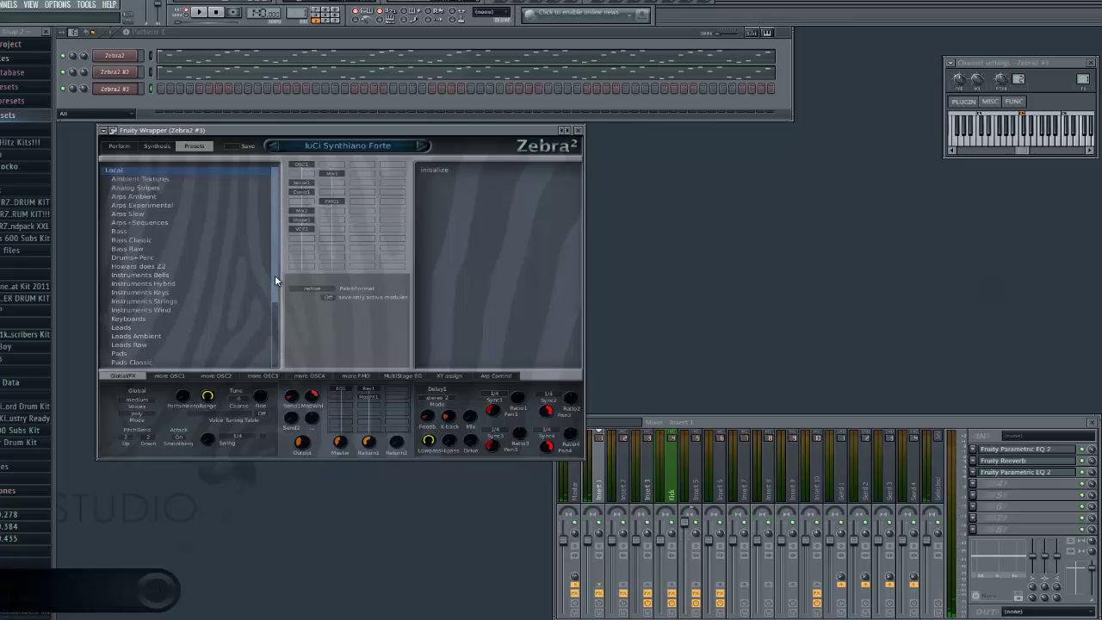
{"action": "left_click", "coordinate": [185, 284]}
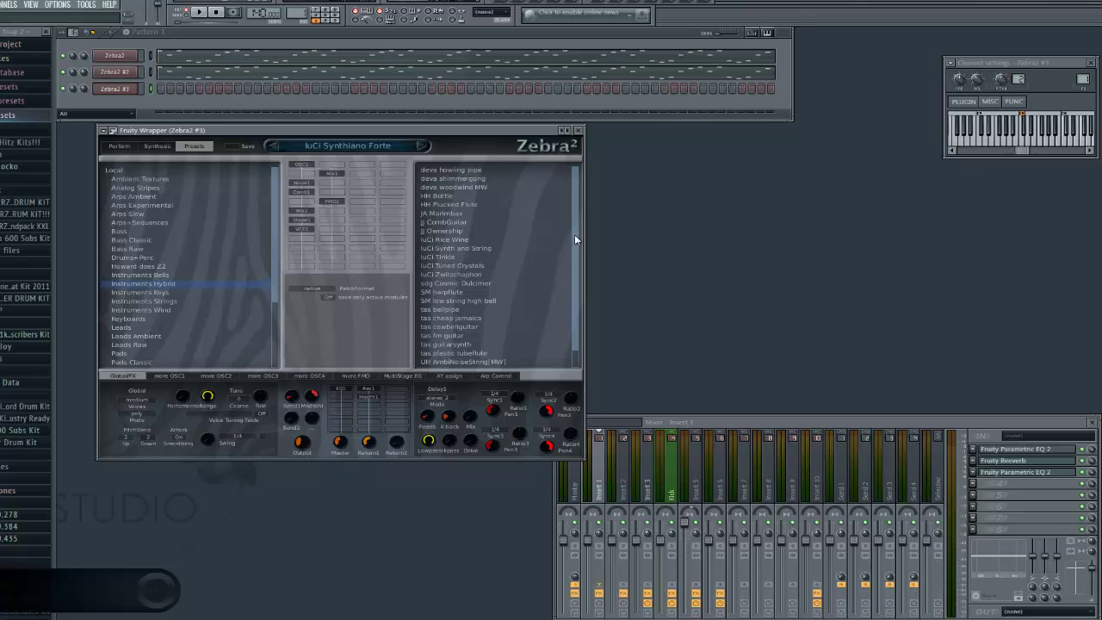
{"action": "left_click_drag", "start_coordinate": [576, 281], "coordinate": [577, 340]}
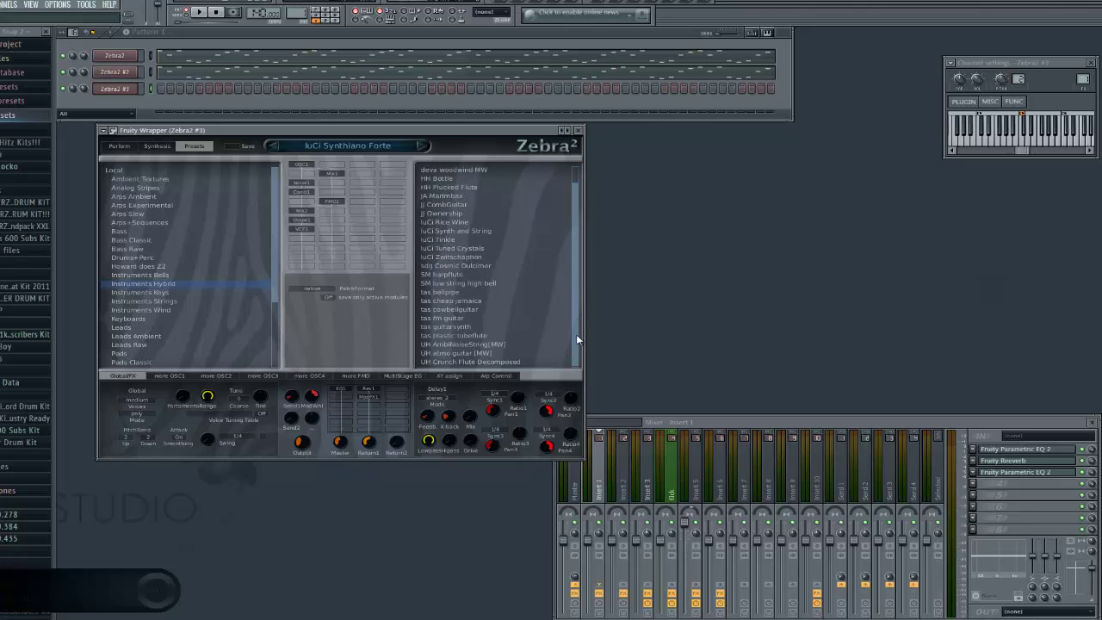
{"action": "left_click", "coordinate": [519, 351]}
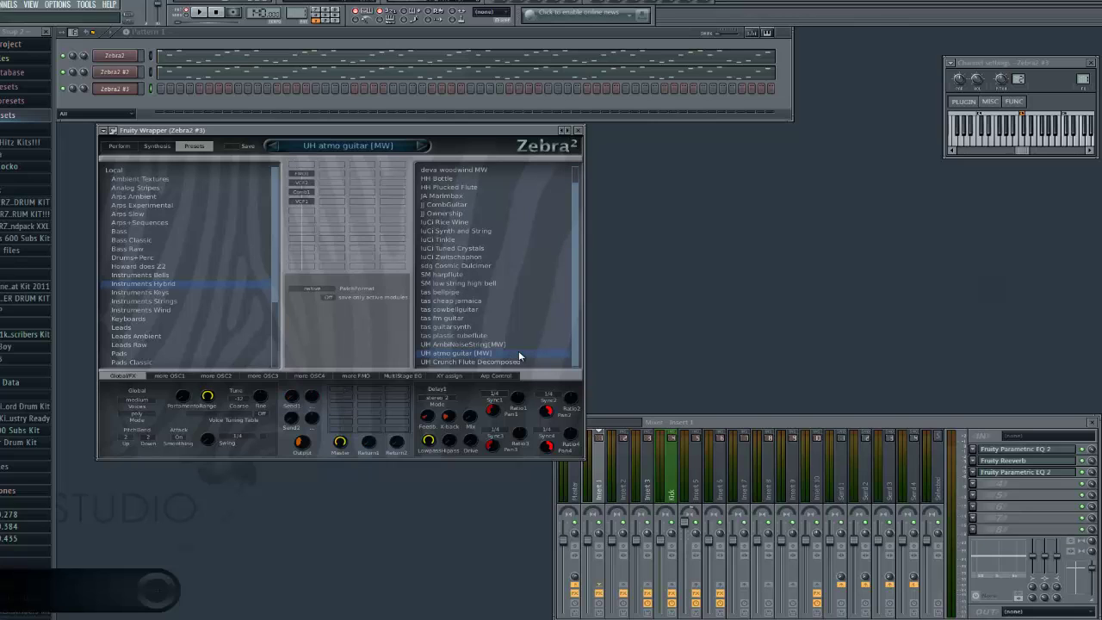
{"action": "right_click", "coordinate": [109, 89]}
{"action": "mouse_move", "coordinate": [189, 146]}
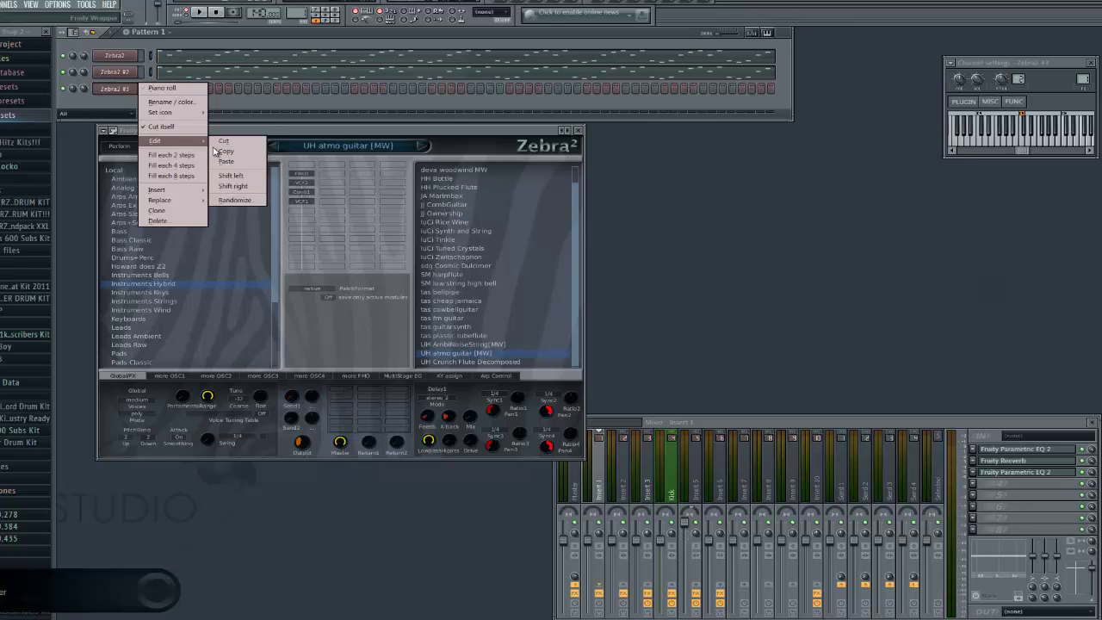
{"action": "left_click", "coordinate": [226, 161]}
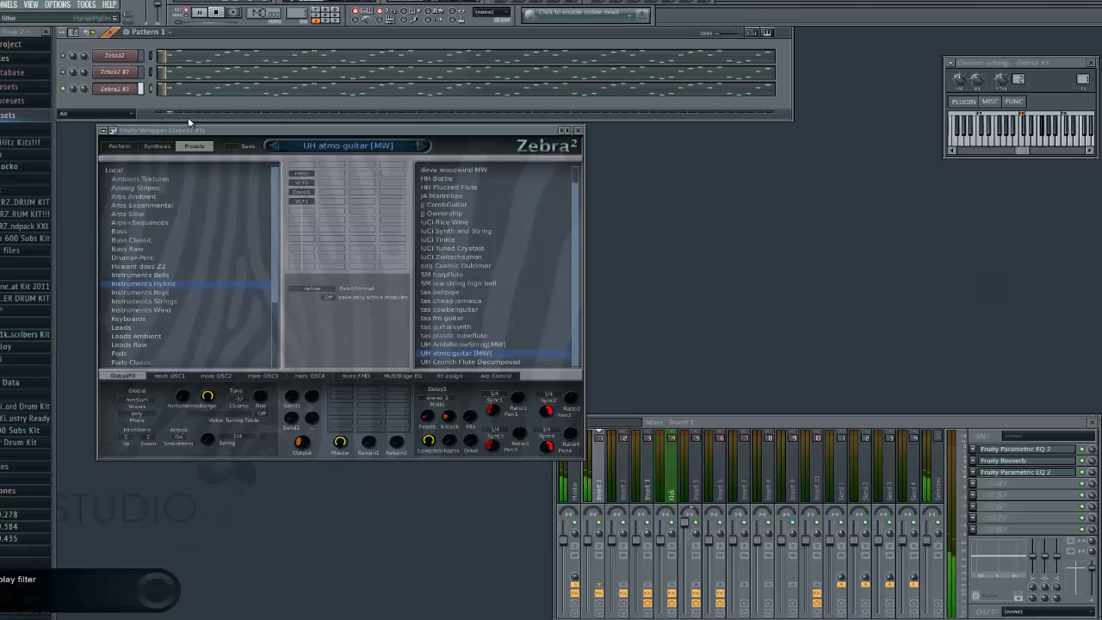
Step: Audition more Instruments Hybrid presets in the third Zebra2 during playback and load JJ Ownership
{"action": "left_click", "coordinate": [454, 335]}
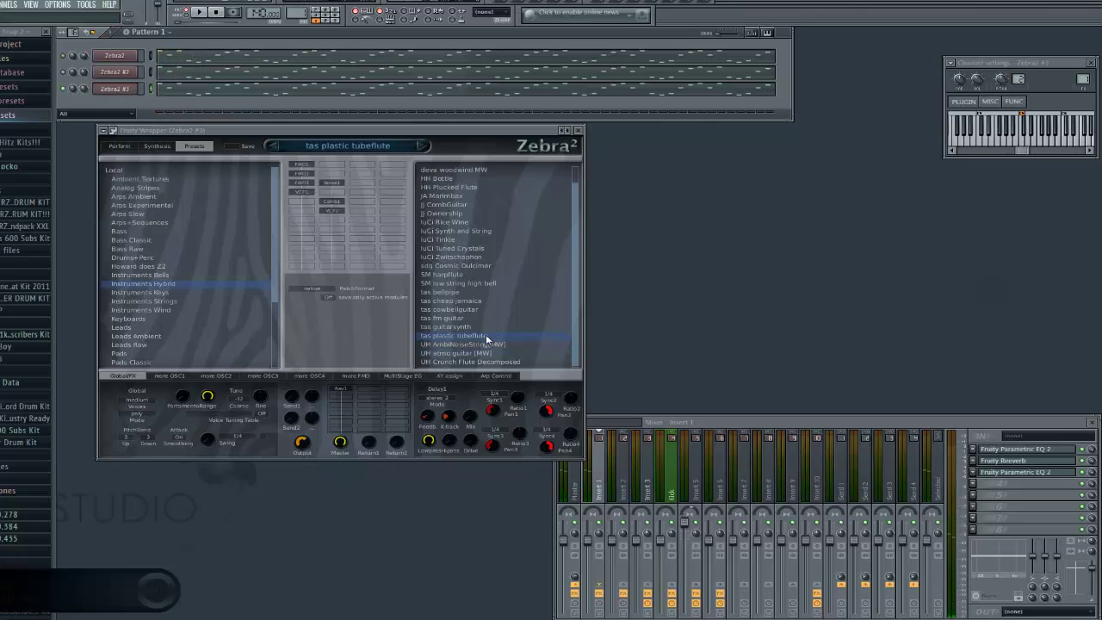
{"action": "left_click", "coordinate": [207, 13]}
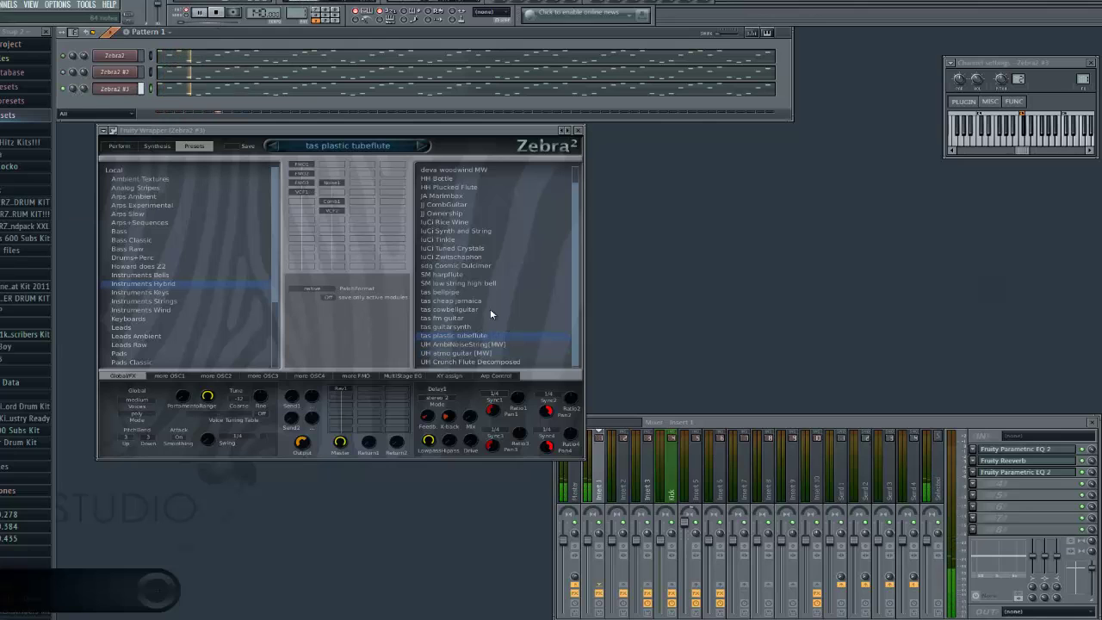
{"action": "left_click", "coordinate": [465, 292]}
{"action": "left_click", "coordinate": [464, 284]}
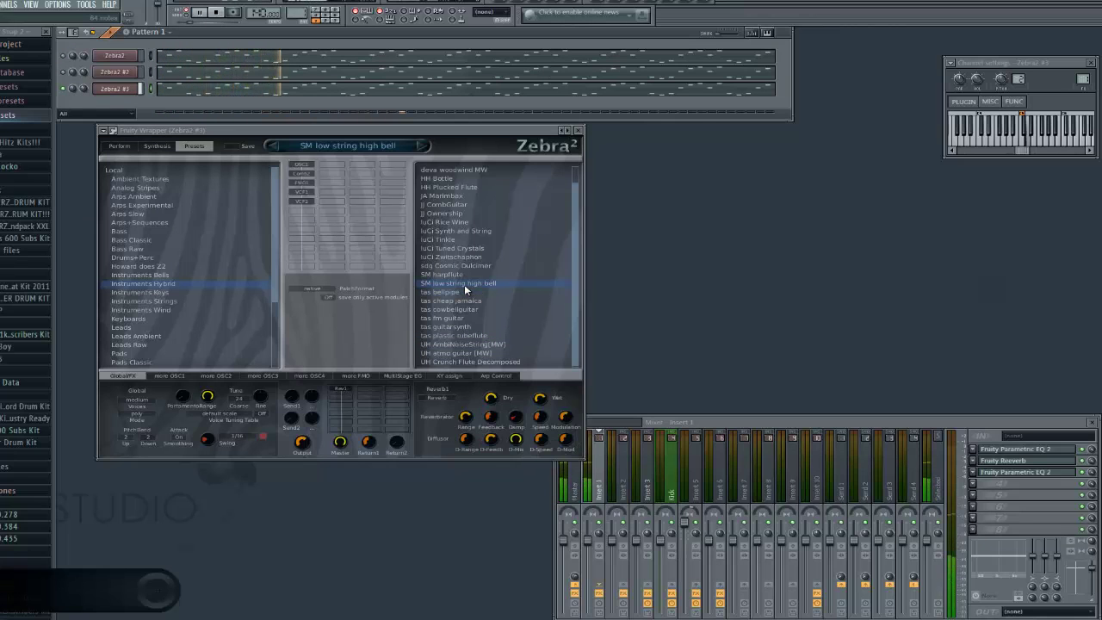
{"action": "left_click", "coordinate": [462, 291]}
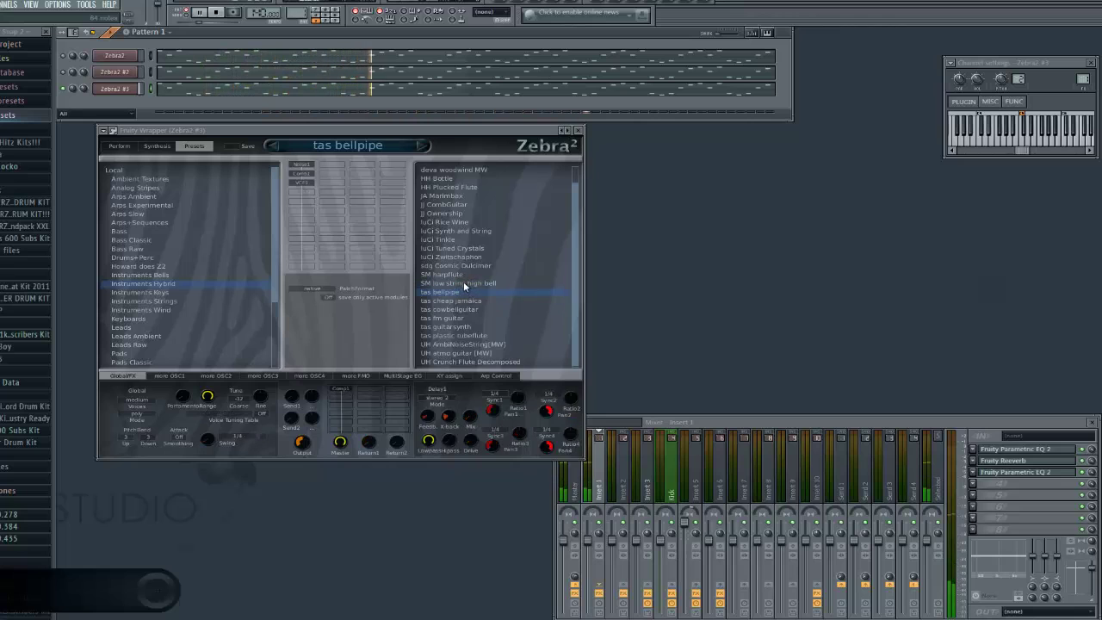
{"action": "left_click", "coordinate": [465, 273]}
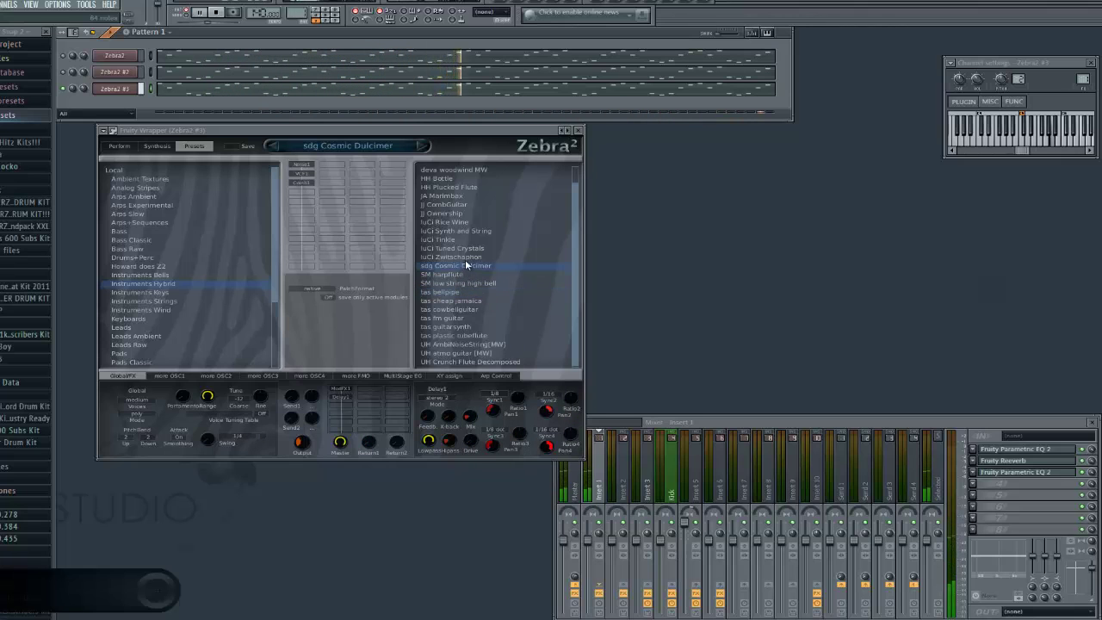
{"action": "left_click", "coordinate": [467, 256]}
{"action": "left_click", "coordinate": [465, 248]}
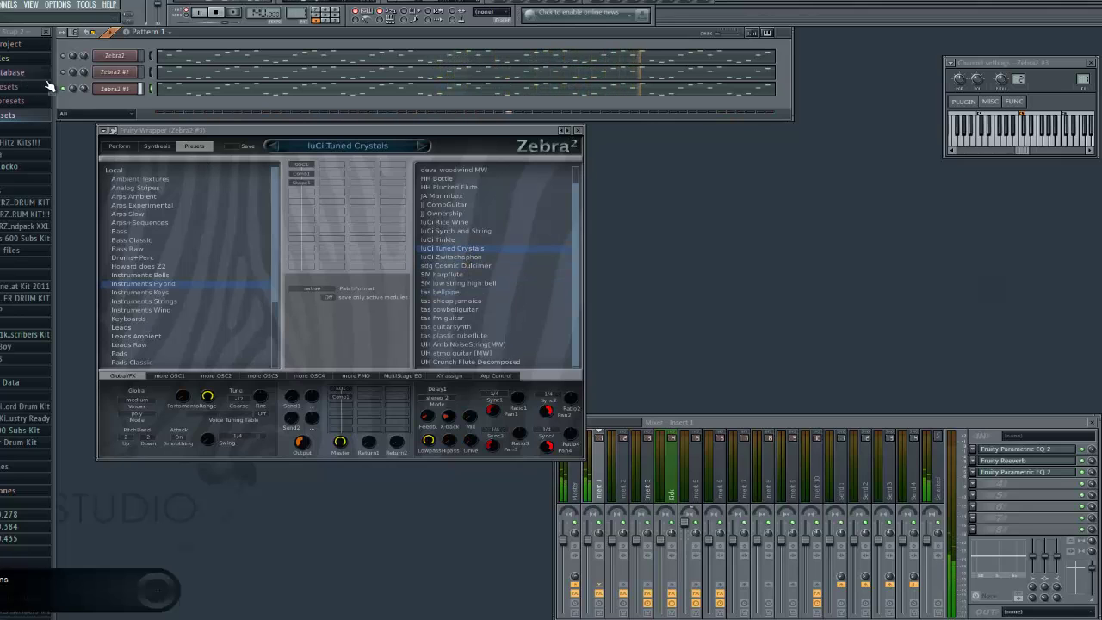
{"action": "left_click", "coordinate": [459, 214]}
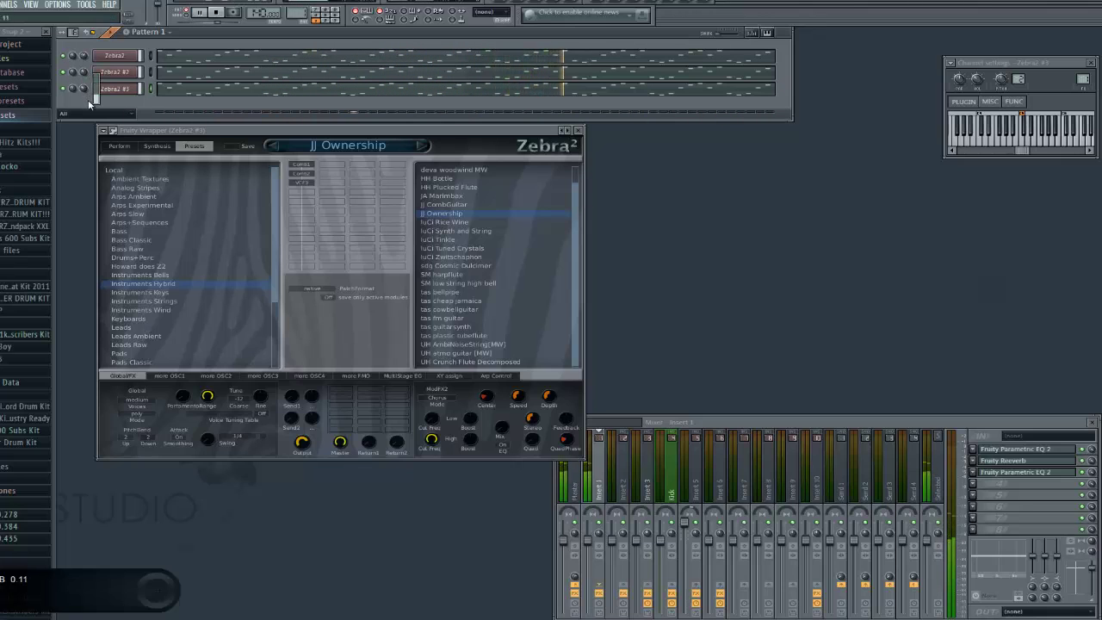
Step: Clone the third Zebra2 channel and replace the clone's instrument with Nexus
{"action": "right_click", "coordinate": [121, 89]}
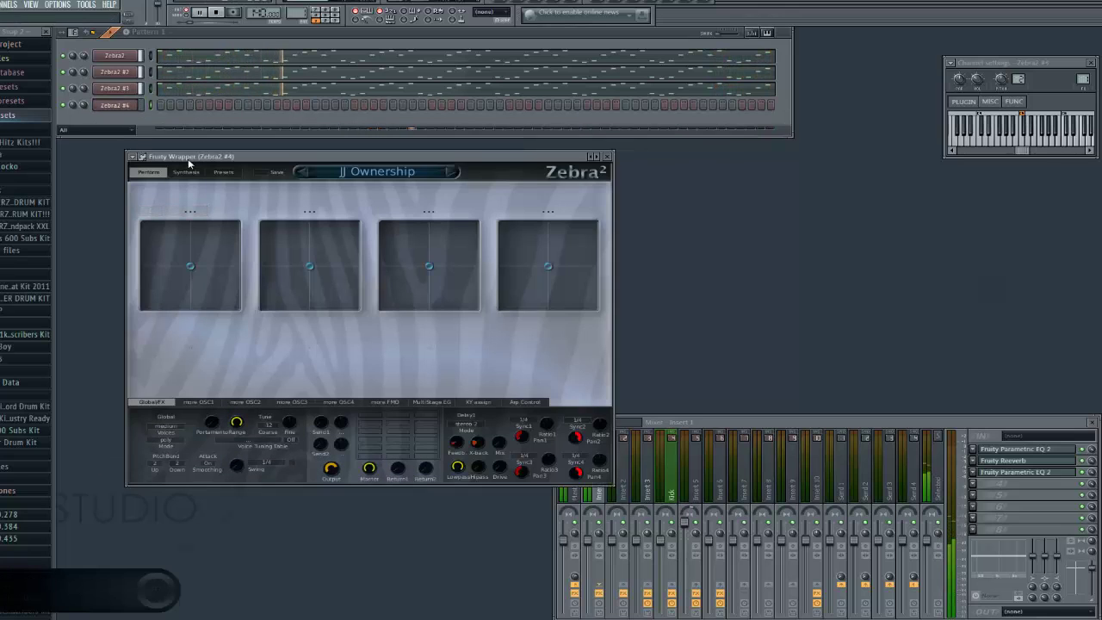
{"action": "left_click", "coordinate": [609, 156]}
{"action": "right_click", "coordinate": [136, 103]}
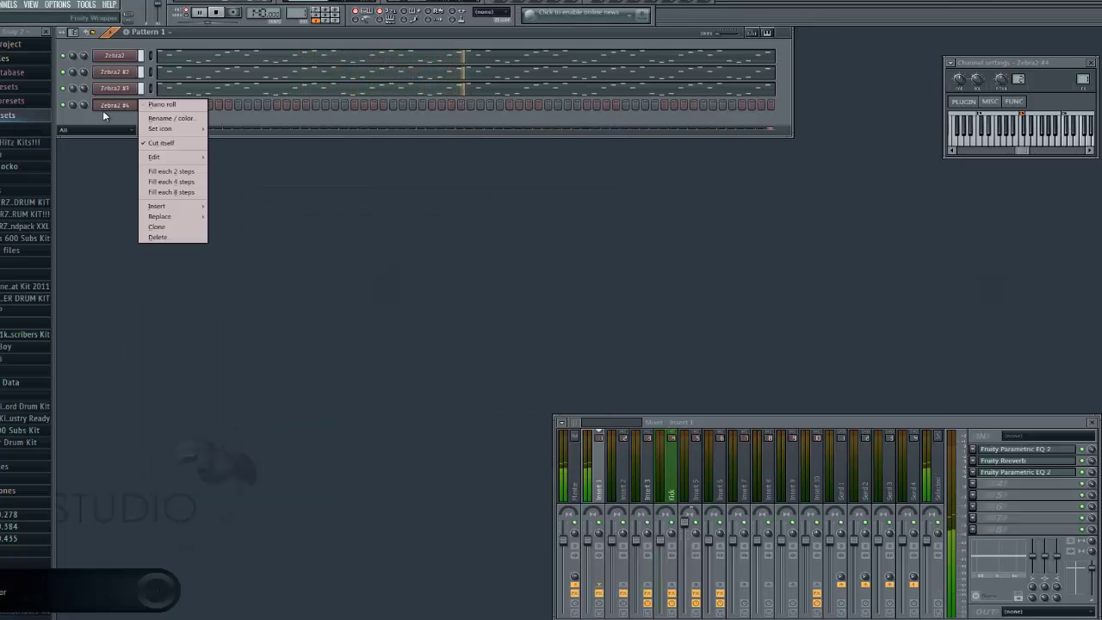
{"action": "mouse_move", "coordinate": [177, 216]}
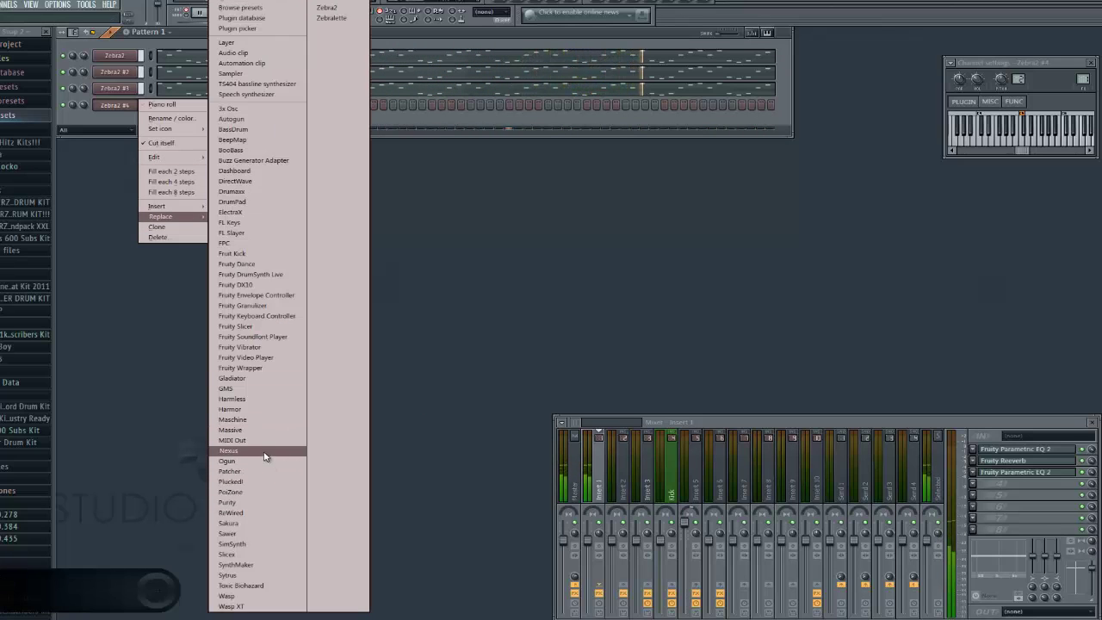
{"action": "left_click", "coordinate": [265, 452]}
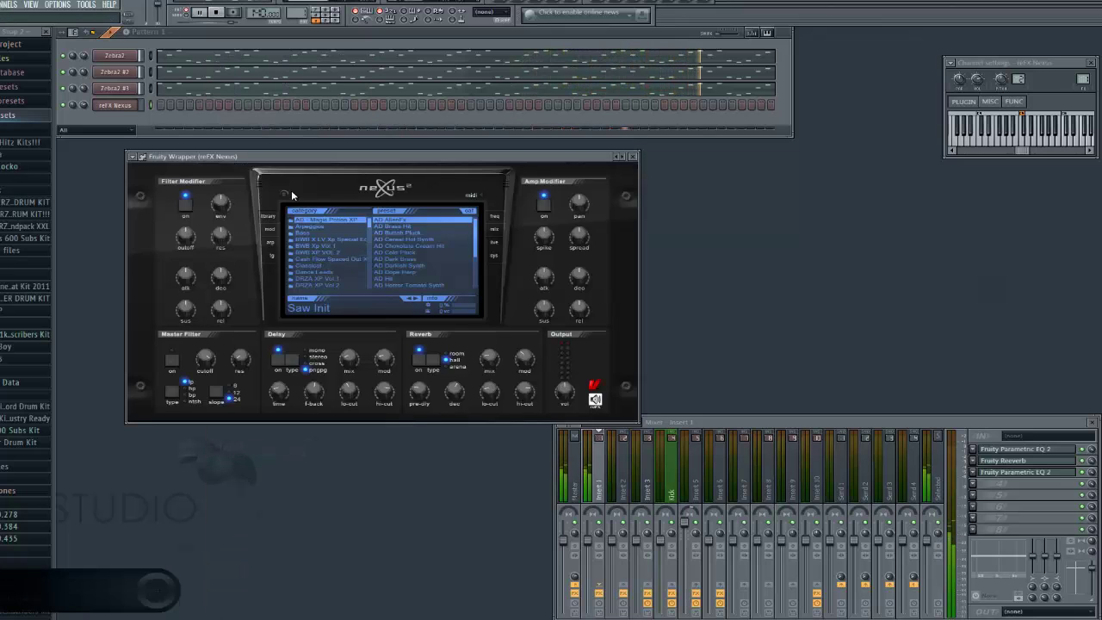
{"action": "left_click_drag", "start_coordinate": [86, 105], "coordinate": [97, 140]}
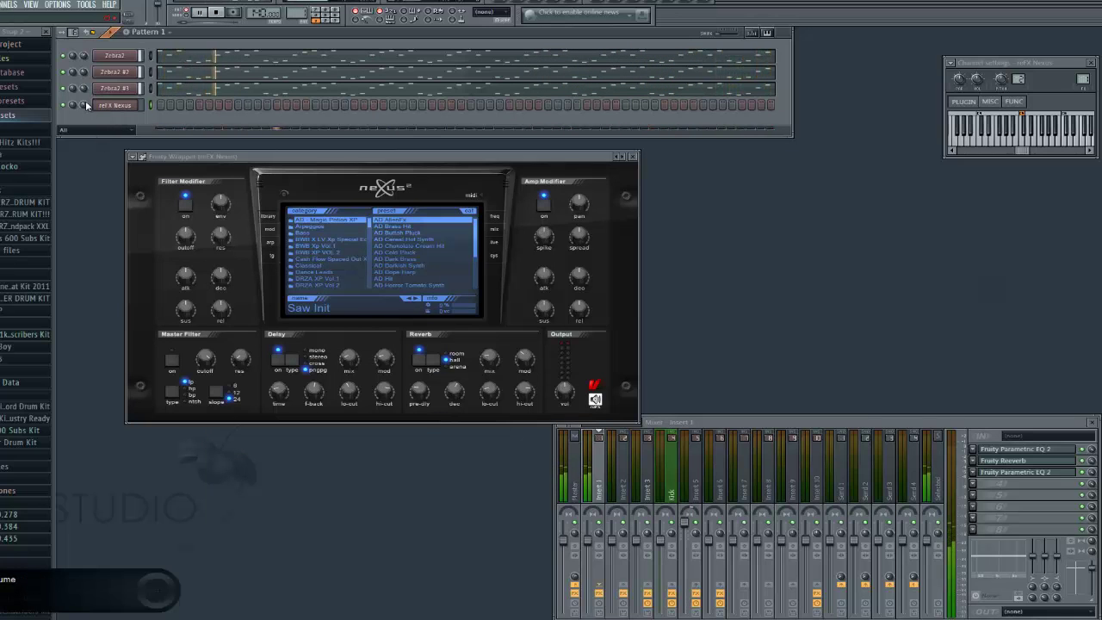
Step: Add Hat 1 and a second hat sample from the drum kit folder as new channels
{"action": "left_click", "coordinate": [16, 168]}
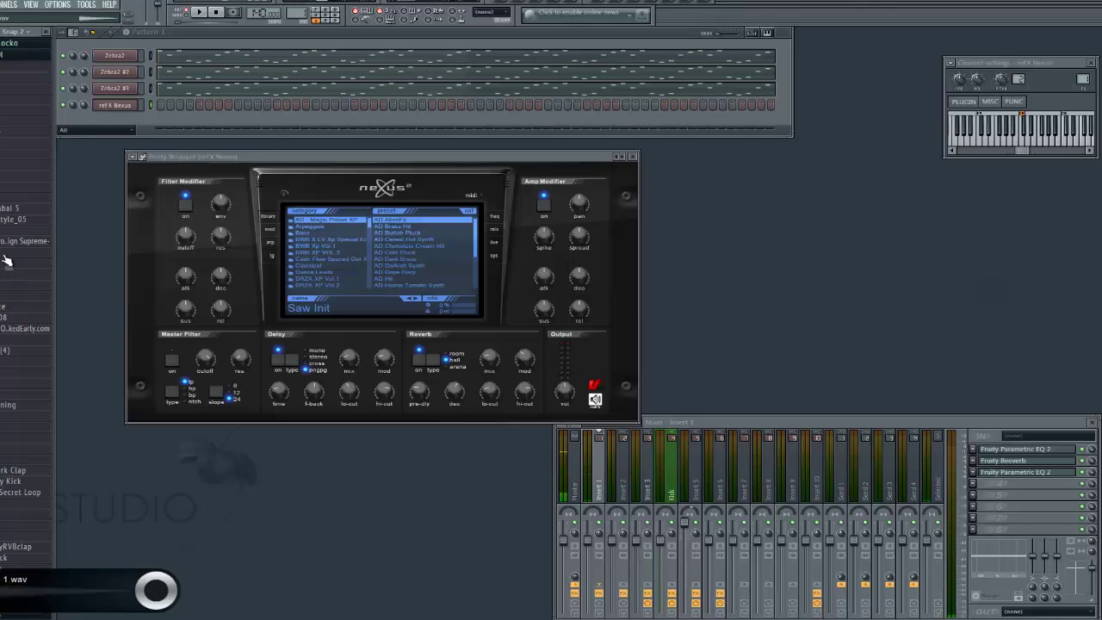
{"action": "left_click_drag", "start_coordinate": [92, 131], "coordinate": [96, 123]}
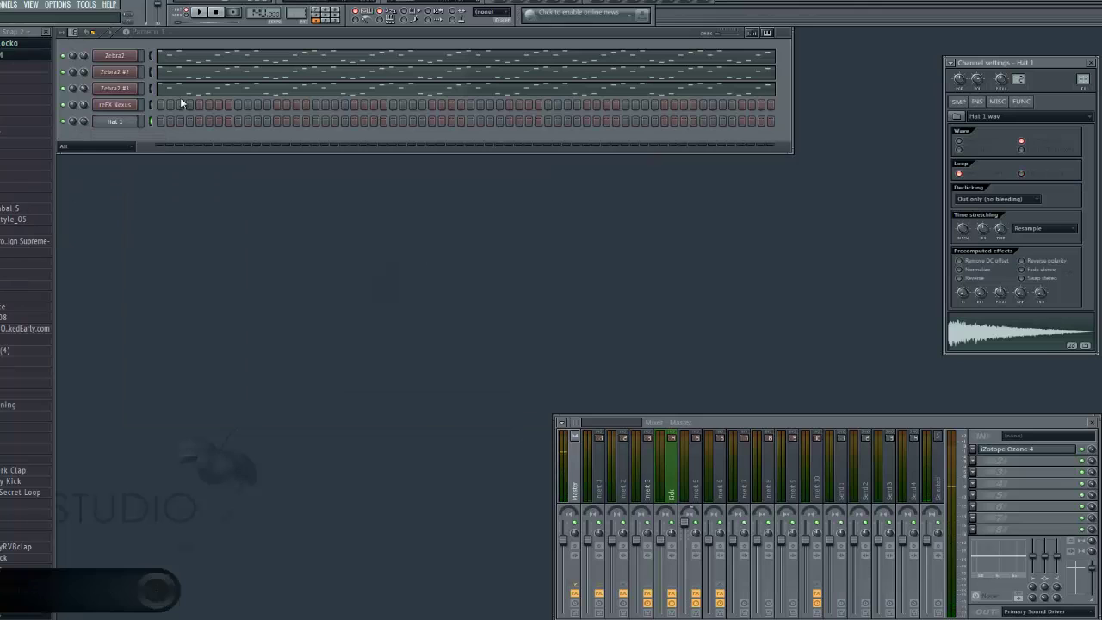
{"action": "left_click_drag", "start_coordinate": [4, 154], "coordinate": [119, 133]}
Step: Route the Hat 1 channel to mixer insert 1 and preview its sample
{"action": "left_click", "coordinate": [124, 124]}
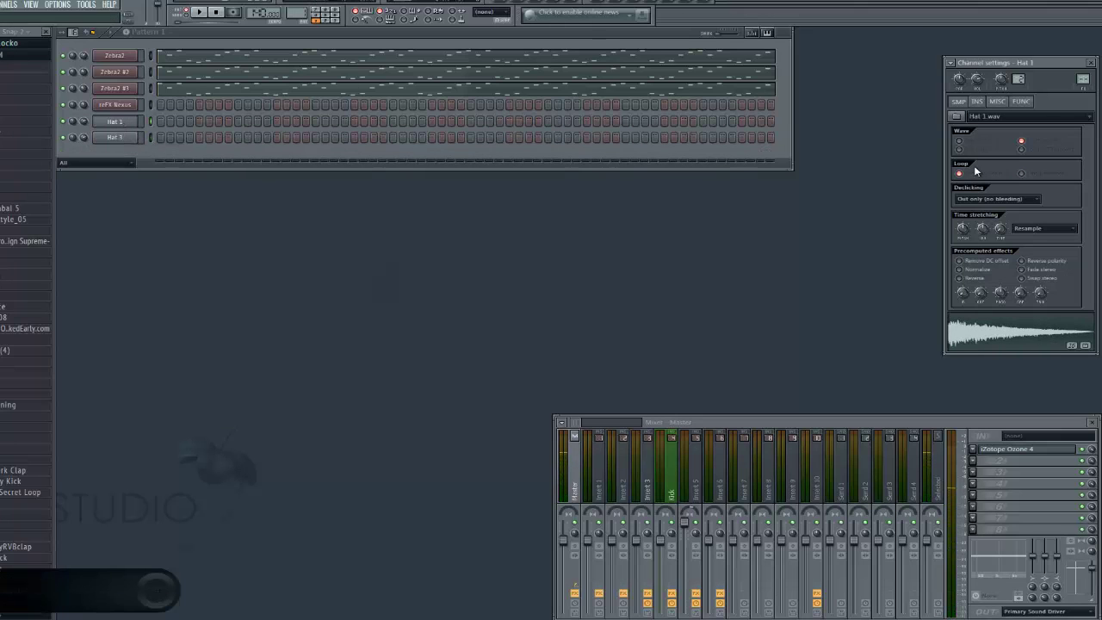
{"action": "left_click_drag", "start_coordinate": [1085, 76], "coordinate": [1085, 73]}
{"action": "left_click", "coordinate": [981, 331]}
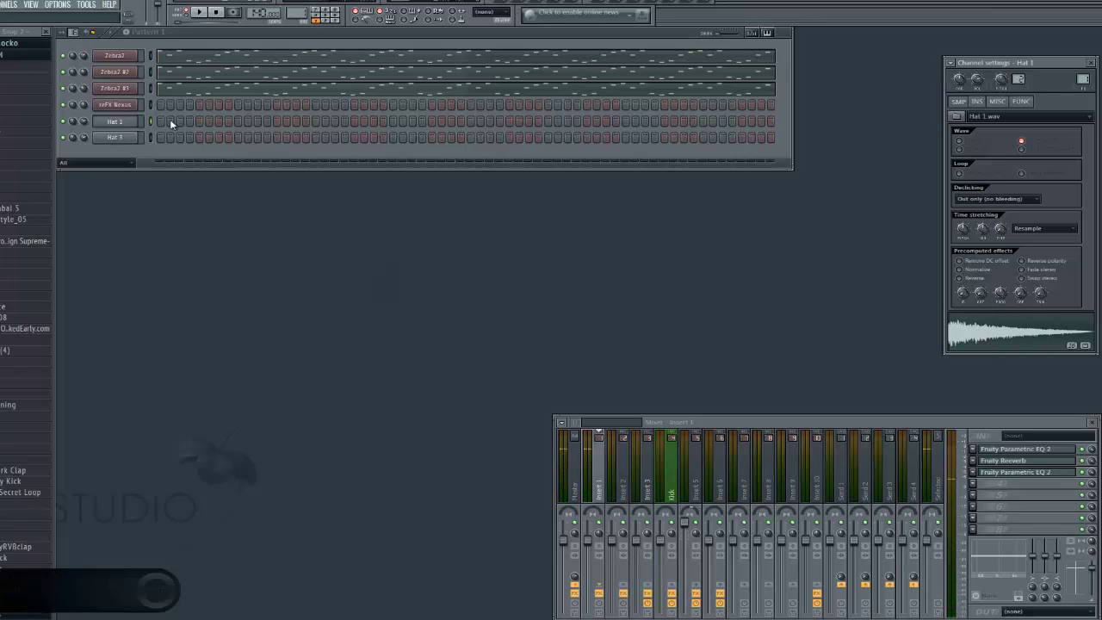
Step: Fill every 8th step of the Hat 1 channel and start playback
{"action": "right_click", "coordinate": [139, 120]}
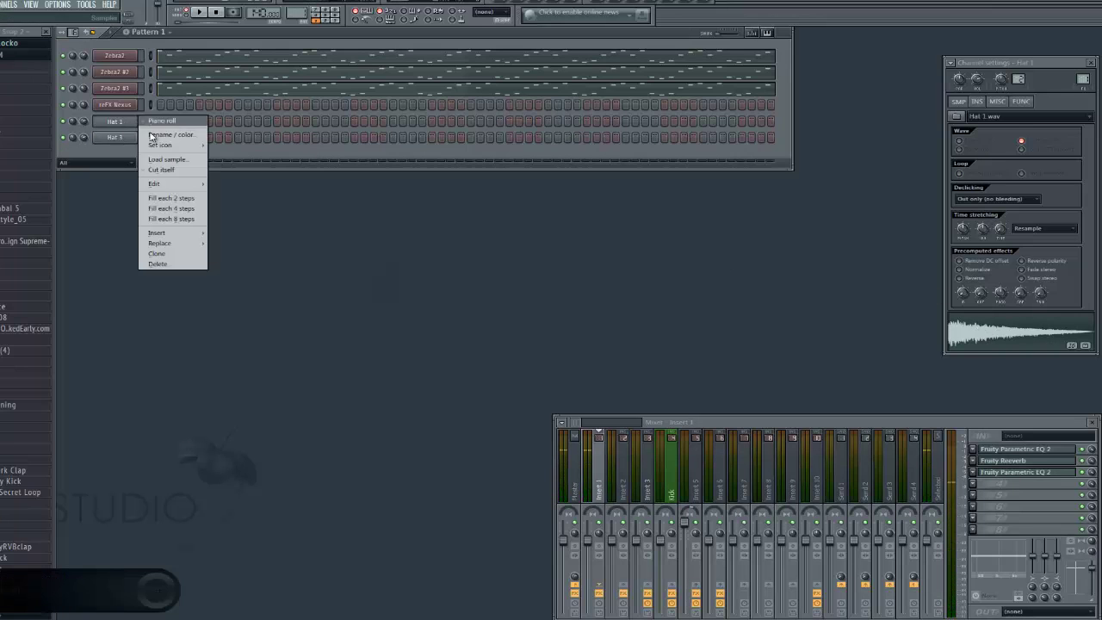
{"action": "left_click", "coordinate": [185, 219]}
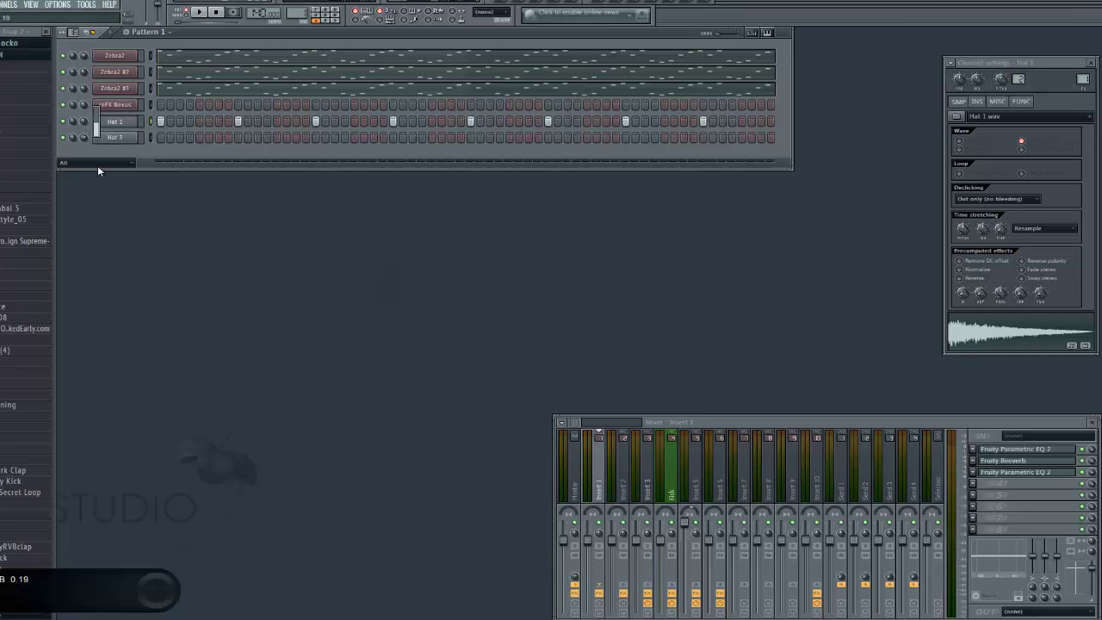
{"action": "key", "text": "space"}
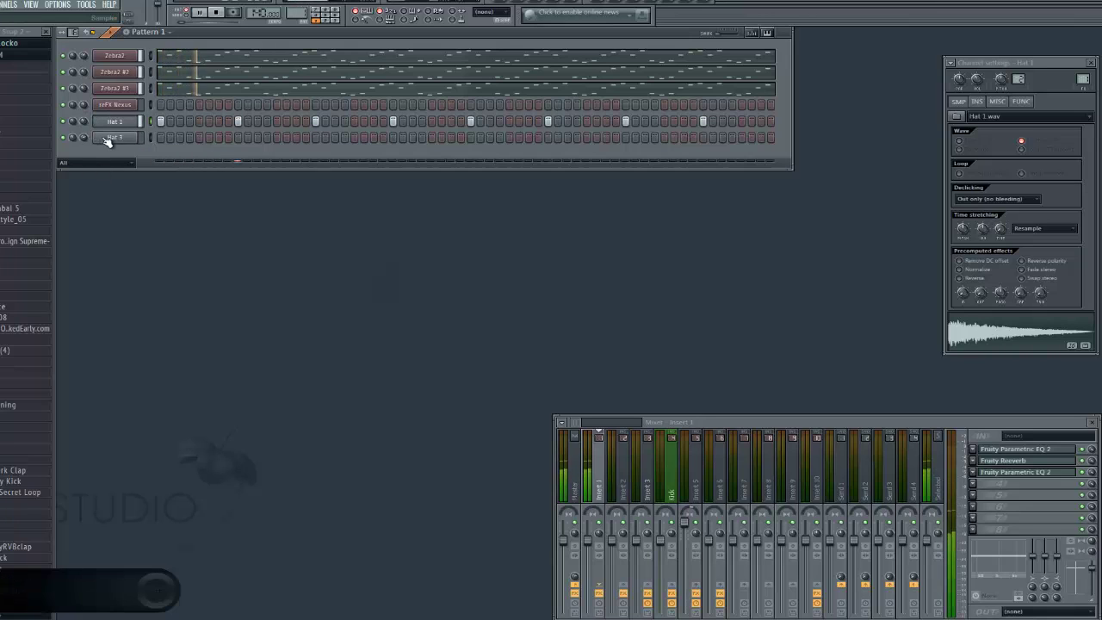
Step: Set both the Hat 3 and Hat 1 channels to cut themselves
{"action": "right_click", "coordinate": [120, 139]}
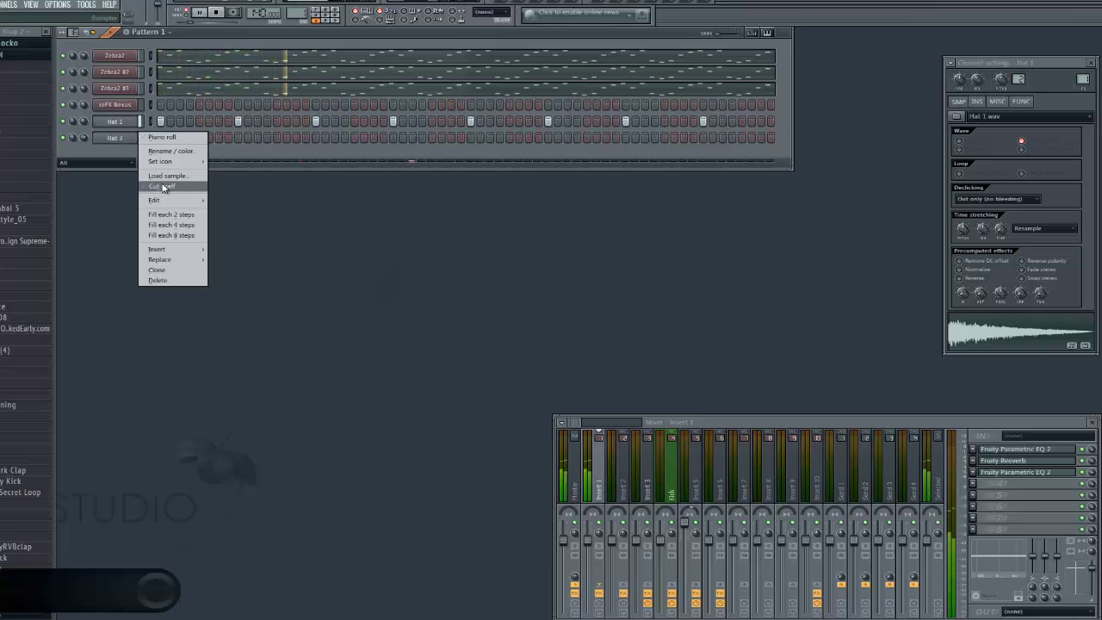
{"action": "left_click", "coordinate": [162, 186]}
{"action": "right_click", "coordinate": [132, 123]}
{"action": "left_click", "coordinate": [166, 170]}
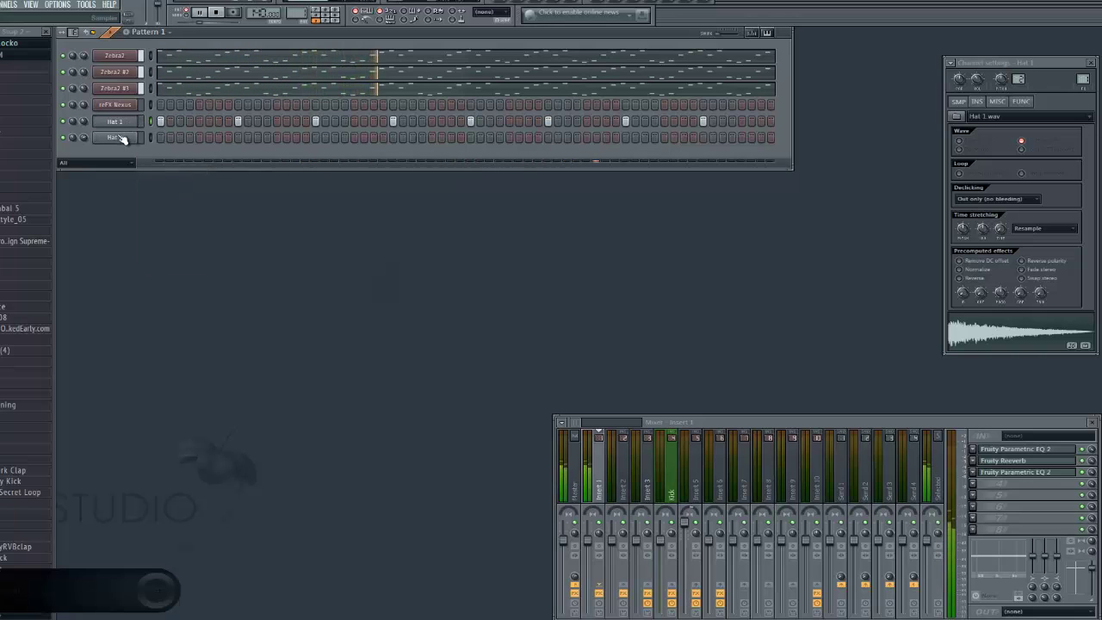
Step: Fill every 8th step of the Hat 3 channel, lower its volume and open its channel settings
{"action": "right_click", "coordinate": [122, 138]}
{"action": "left_click", "coordinate": [200, 235]}
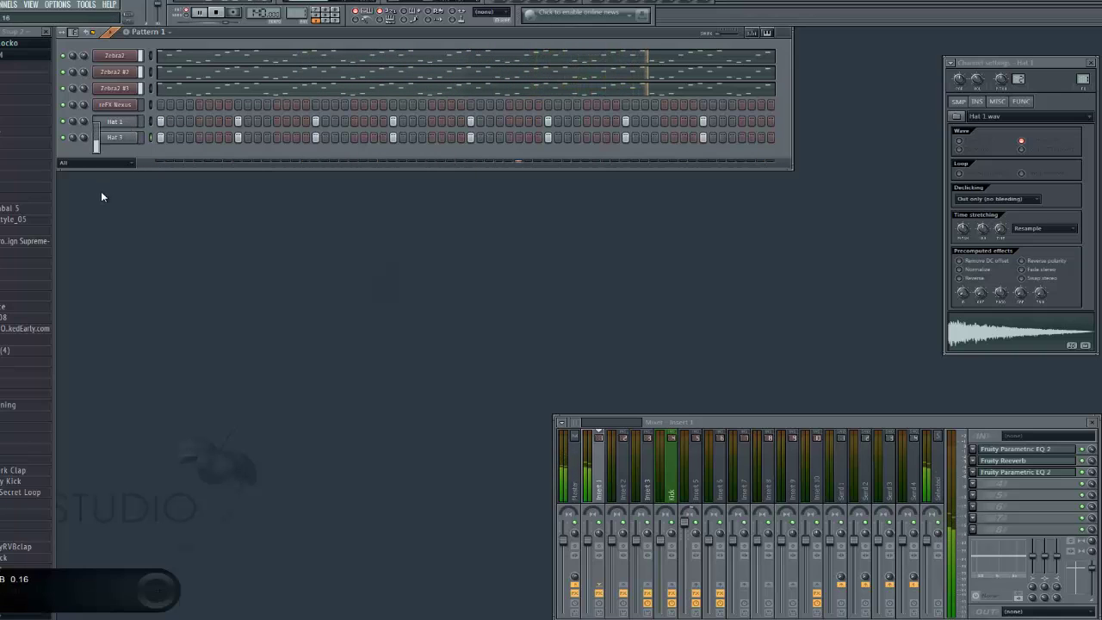
{"action": "left_click", "coordinate": [114, 138]}
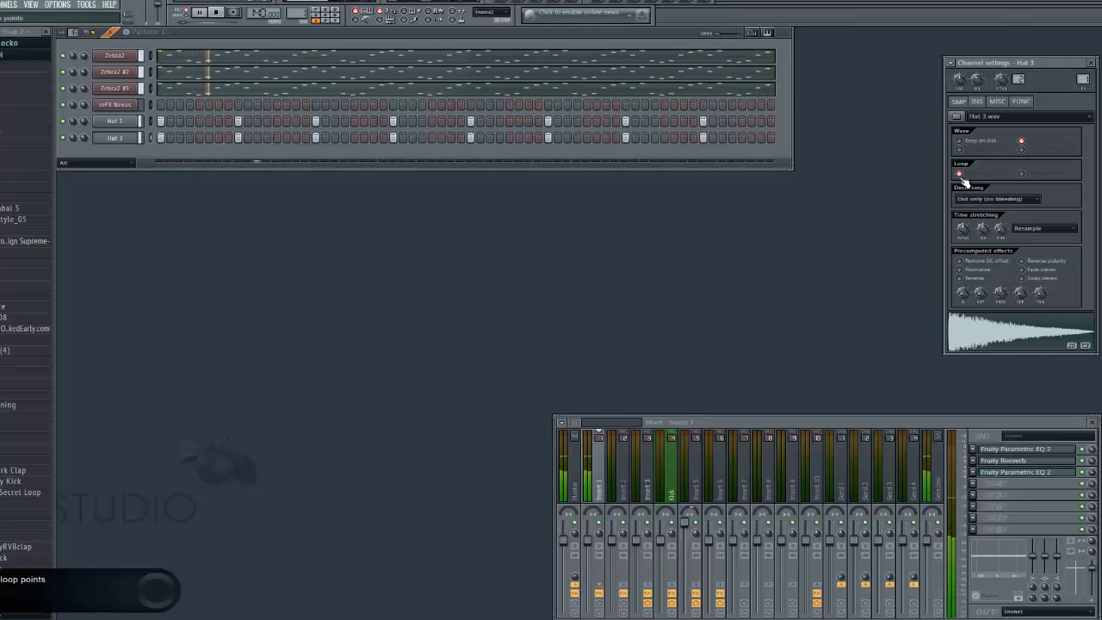
Step: Open the Nexus instrument and browse through its preset categories
{"action": "left_click", "coordinate": [115, 104]}
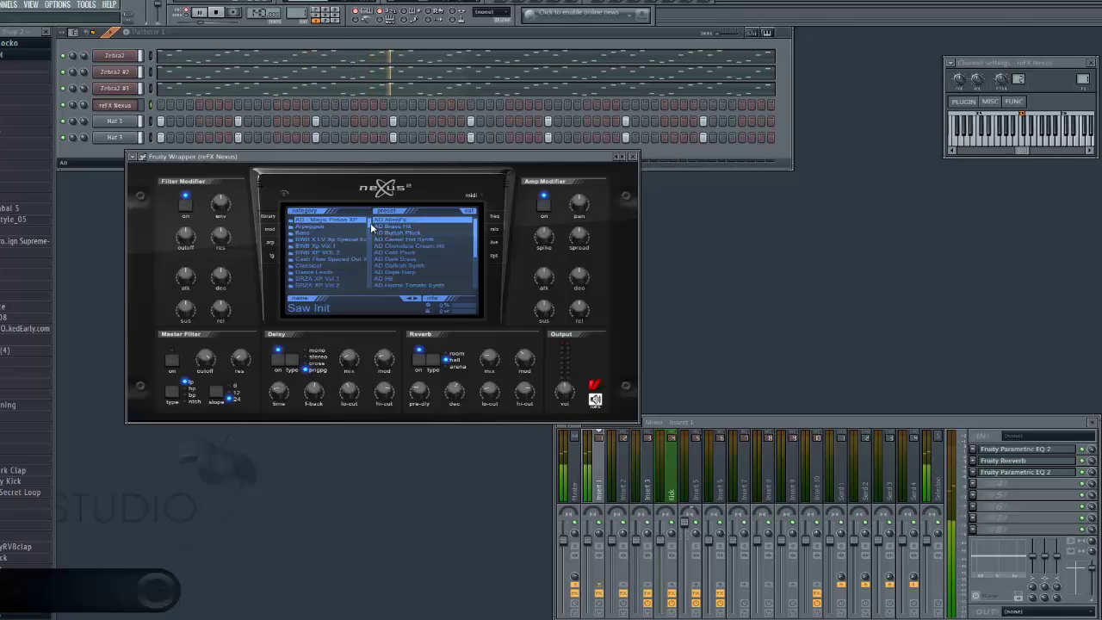
{"action": "scroll", "coordinate": [372, 227], "scroll_direction": "down", "scroll_amount": 3}
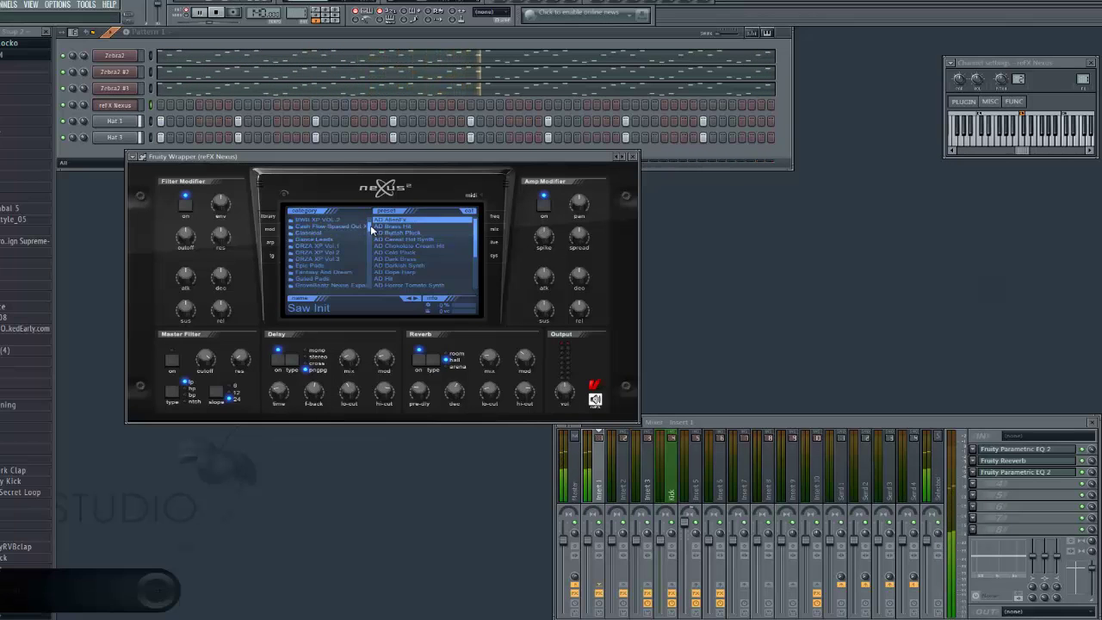
{"action": "scroll", "coordinate": [372, 229], "scroll_direction": "down", "scroll_amount": 1}
{"action": "scroll", "coordinate": [372, 233], "scroll_direction": "down", "scroll_amount": 10}
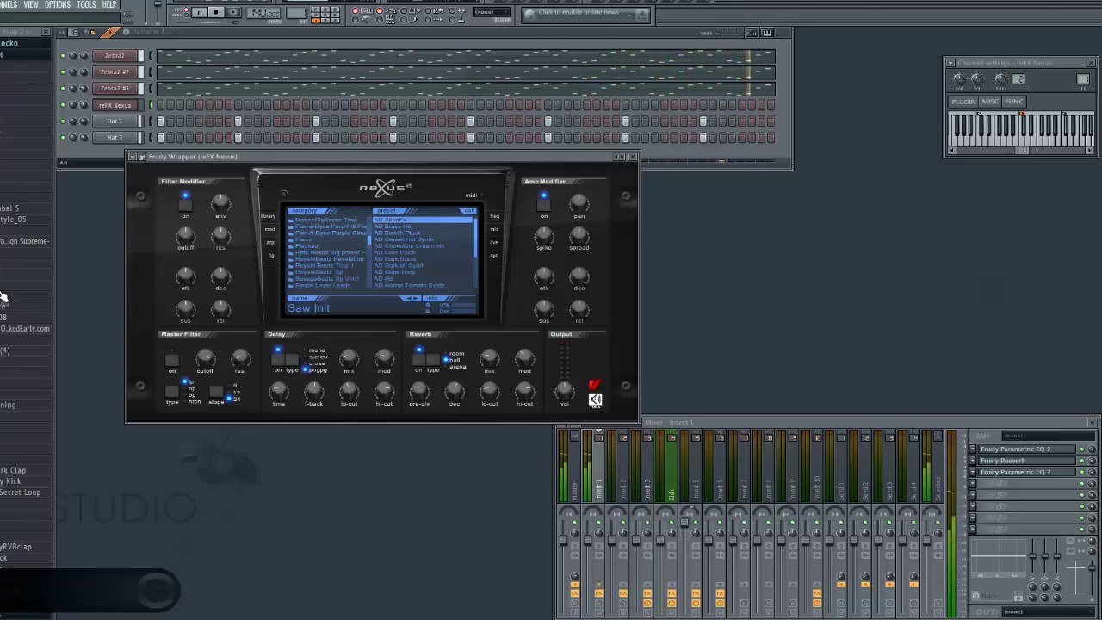
Step: Add the Hit 6 sample as a channel routed to mixer insert 3, normalize it and adjust its volume
{"action": "left_click_drag", "start_coordinate": [1, 301], "coordinate": [121, 120]}
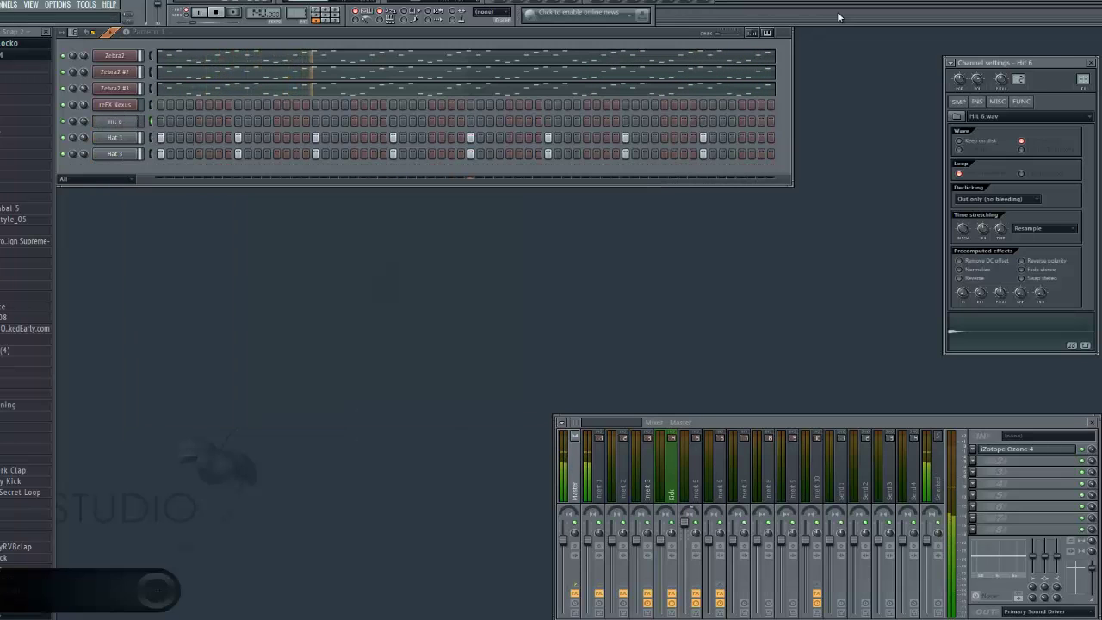
{"action": "left_click_drag", "start_coordinate": [1083, 79], "coordinate": [1083, 68]}
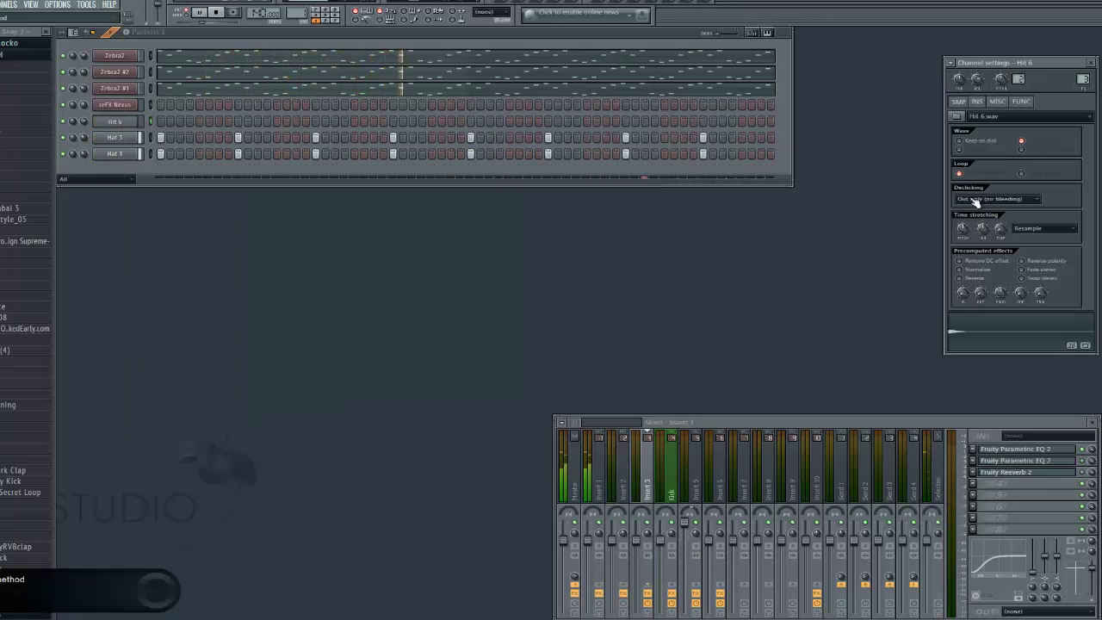
{"action": "left_click", "coordinate": [978, 267]}
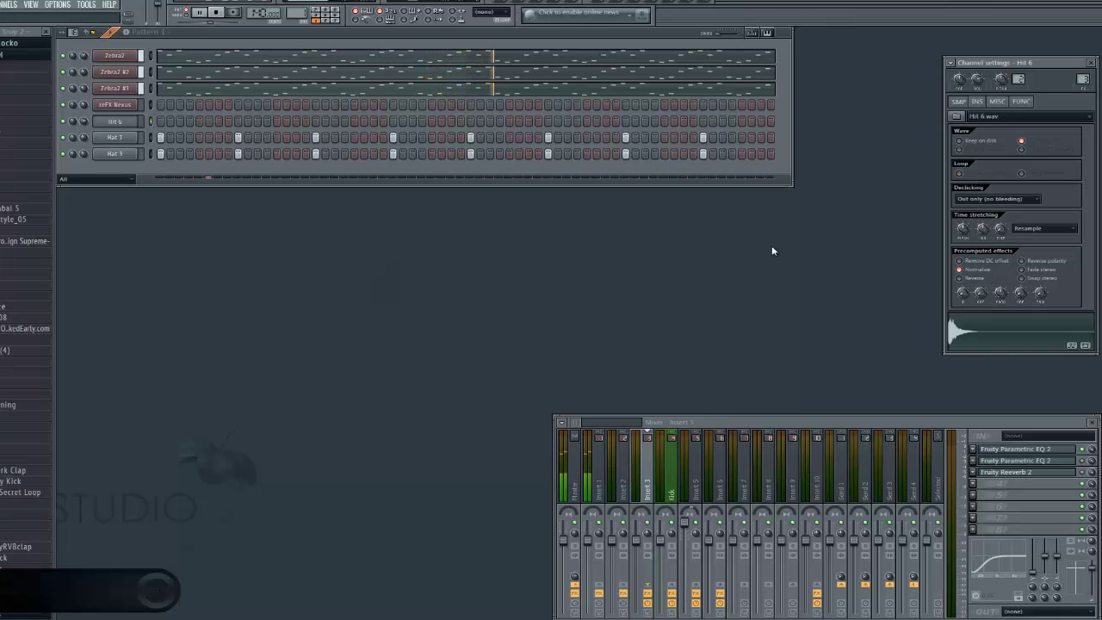
{"action": "left_click_drag", "start_coordinate": [84, 122], "coordinate": [100, 168]}
Step: Open the Hit 6 channel's piano roll with both bars in view and play the pattern
{"action": "right_click", "coordinate": [118, 123]}
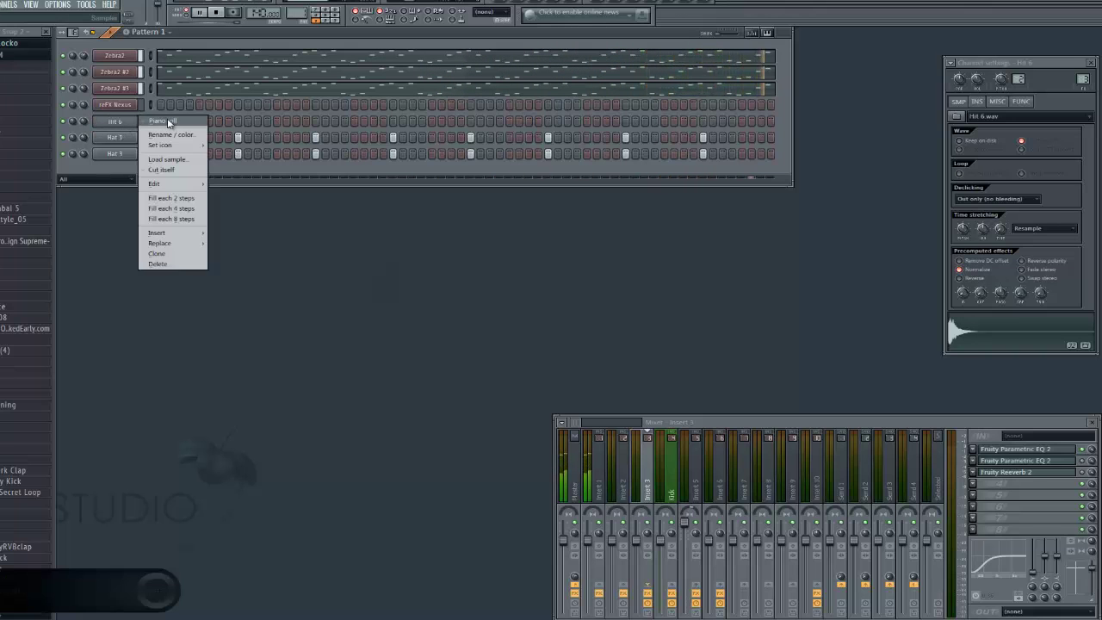
{"action": "left_click", "coordinate": [169, 124]}
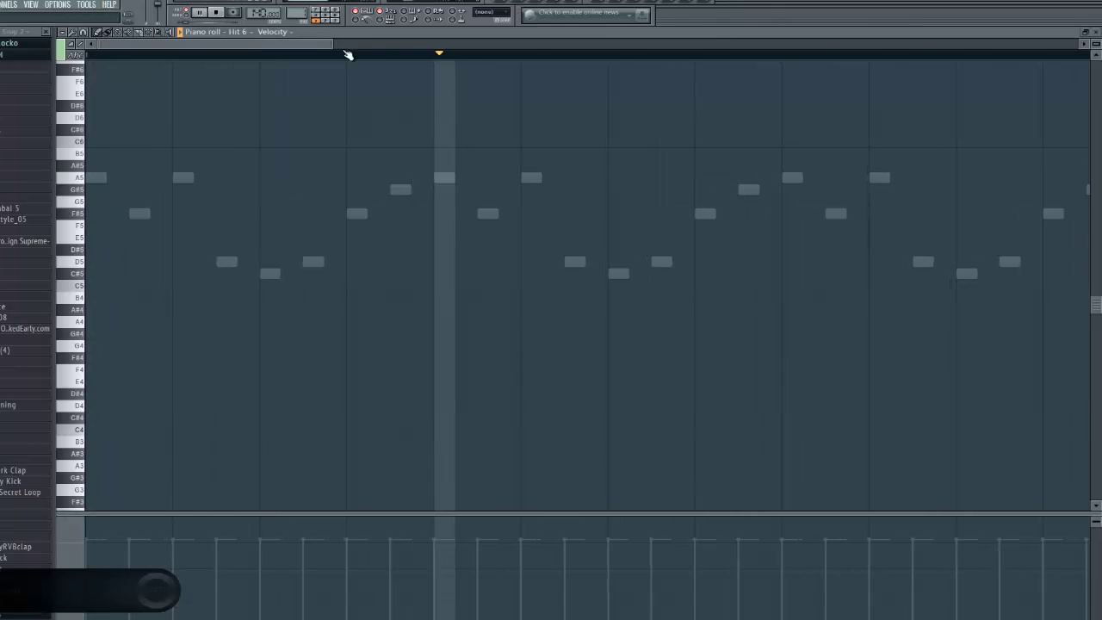
{"action": "left_click_drag", "start_coordinate": [487, 18], "coordinate": [805, 84]}
{"action": "key", "text": "space"}
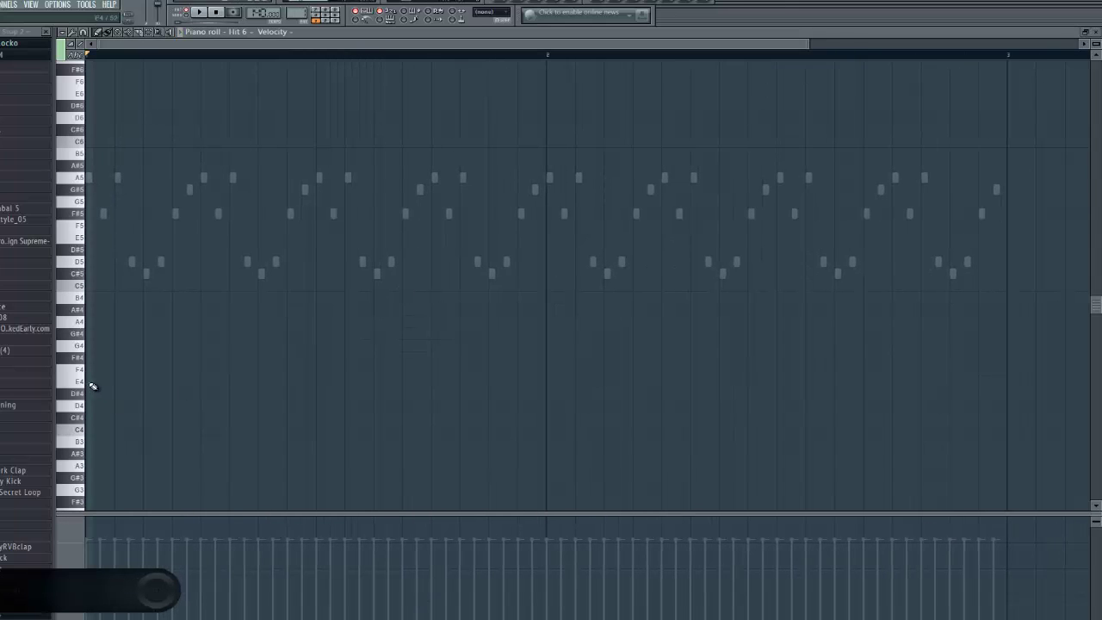
{"action": "key", "text": "space"}
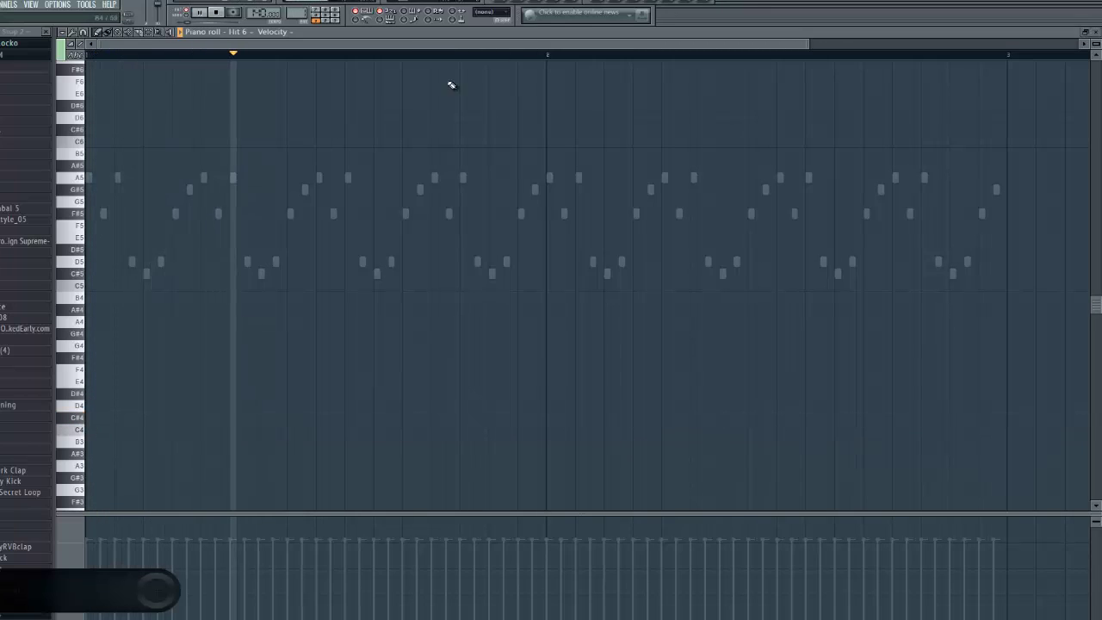
Step: Set the Hit 6 channel to cut itself
{"action": "key", "text": "F6"}
{"action": "right_click", "coordinate": [109, 122]}
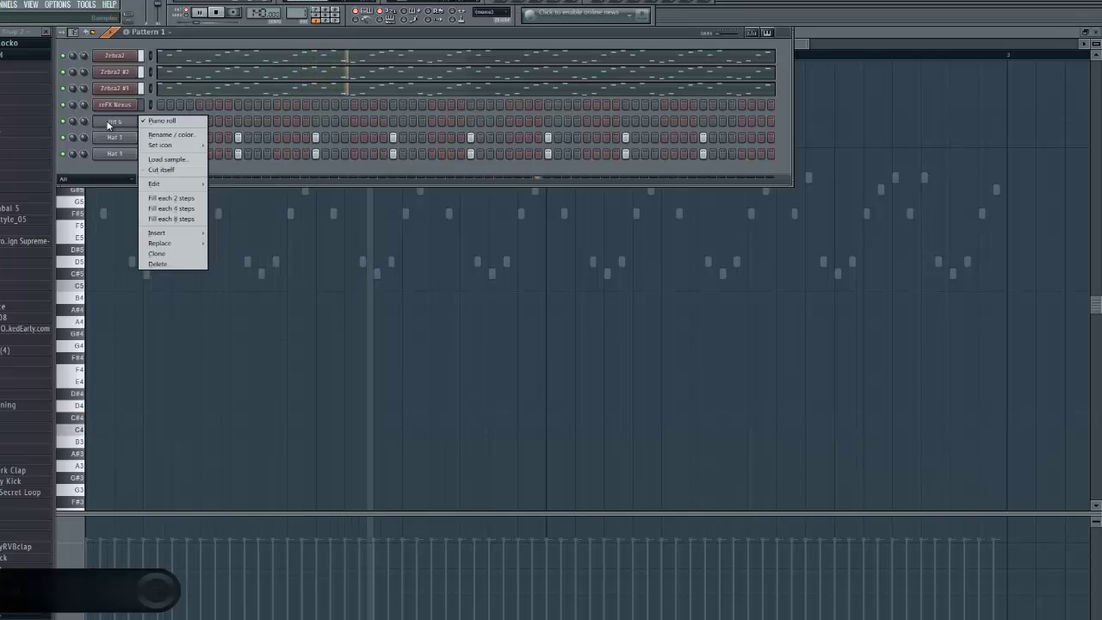
{"action": "left_click", "coordinate": [175, 172]}
Step: Audition keys in the Hit 6 piano roll and try a C#4 note at the start of bar 1
{"action": "key", "text": "space"}
{"action": "key", "text": "space"}
{"action": "left_click", "coordinate": [82, 275]}
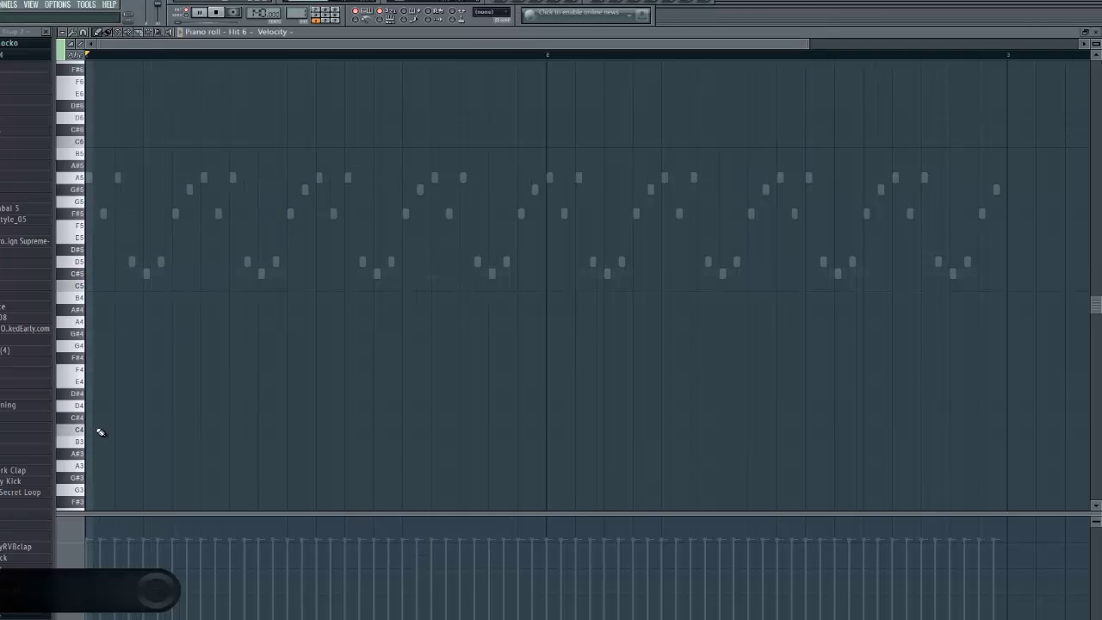
{"action": "left_click", "coordinate": [82, 419]}
{"action": "left_click", "coordinate": [89, 419]}
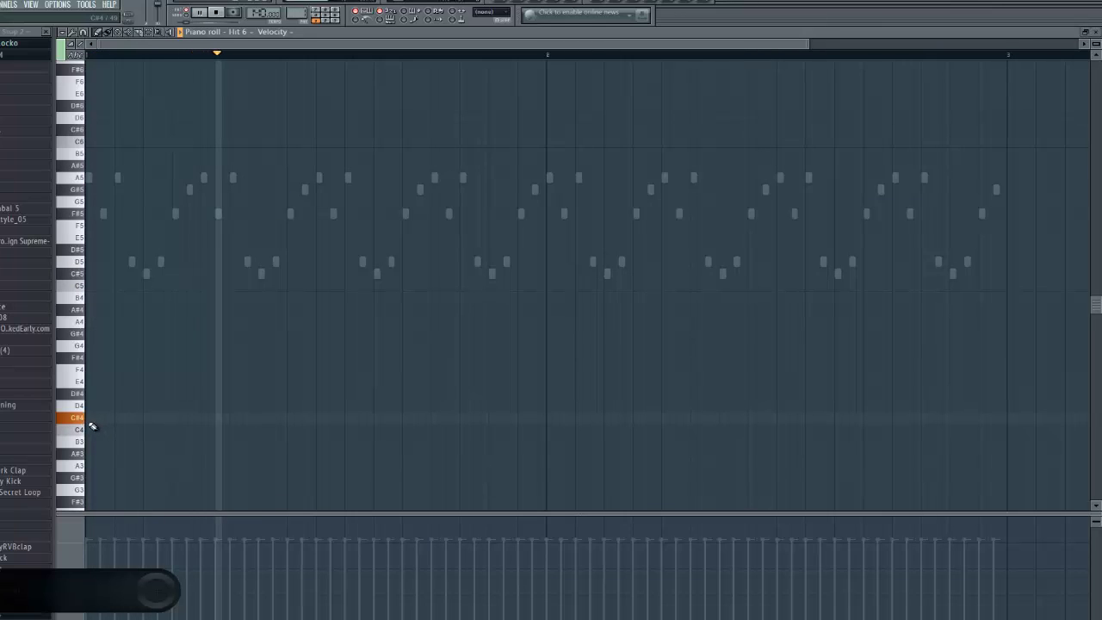
{"action": "key", "text": "space"}
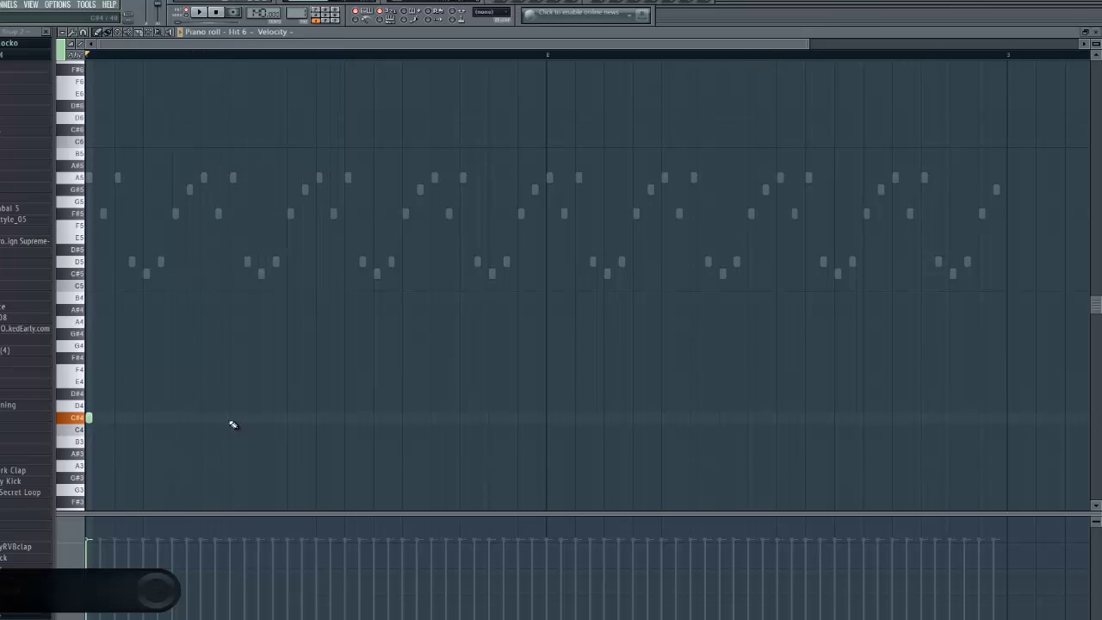
Step: Replace the opening Hit 6 note with C#4 notes on steps 4, 7, 20 and 23 of bar 1
{"action": "key", "text": "space"}
{"action": "left_click", "coordinate": [132, 420]}
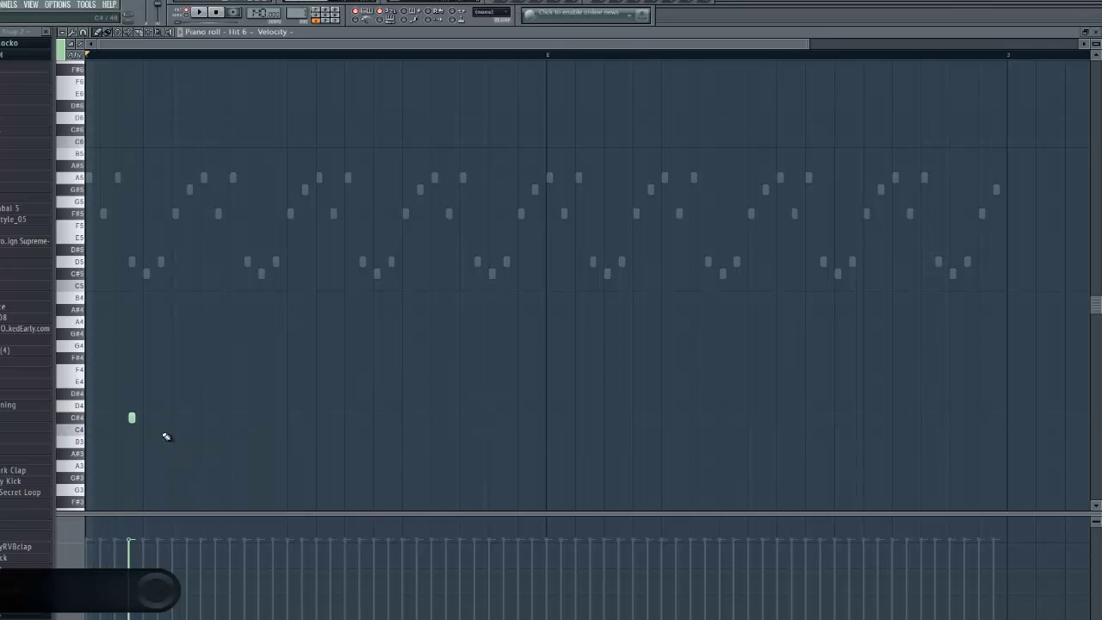
{"action": "key", "text": "space"}
{"action": "left_click", "coordinate": [175, 419]}
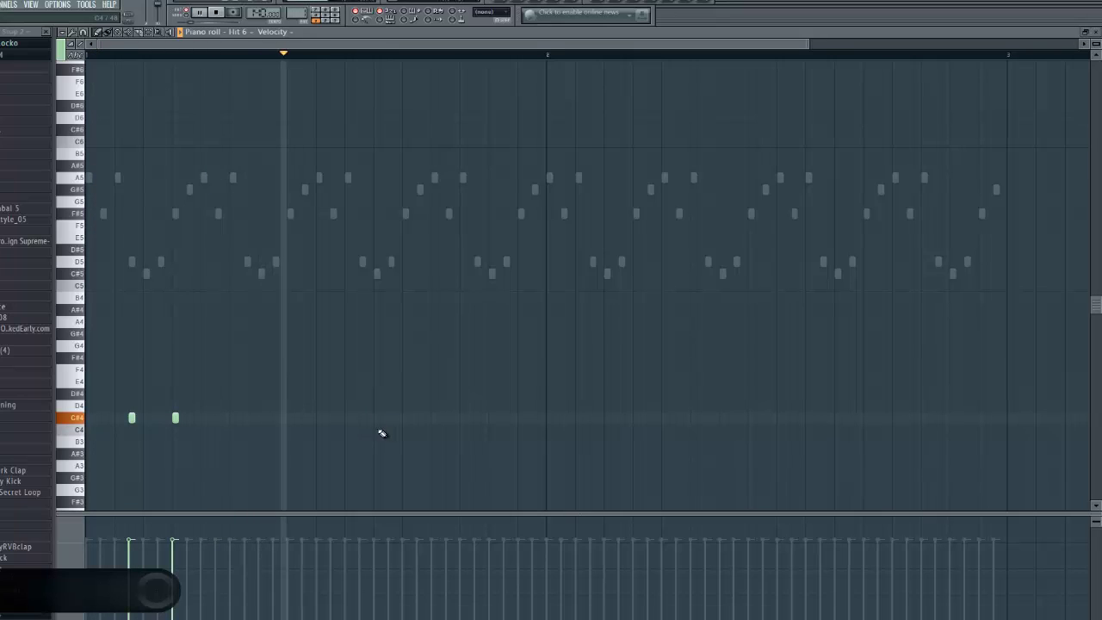
{"action": "key", "text": "space"}
{"action": "left_click", "coordinate": [360, 419]}
{"action": "left_click", "coordinate": [405, 418]}
{"action": "key", "text": "space"}
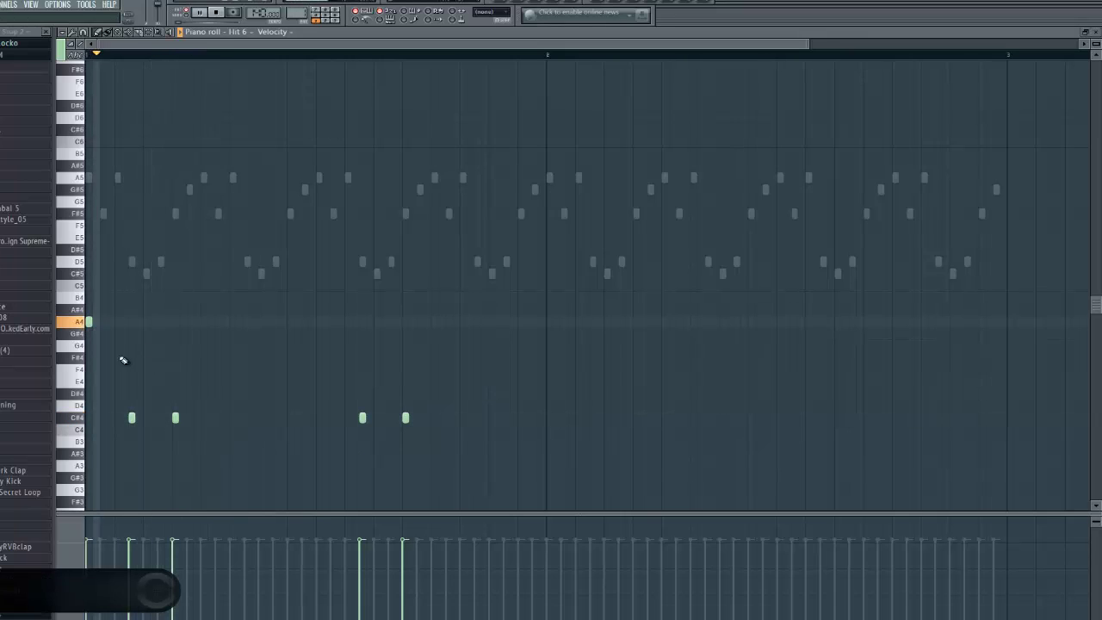
Step: Settle the opening Hit 6 note on F#4, add another F#4 on step 17 of bar 1, and play the result
{"action": "left_click_drag", "start_coordinate": [87, 335], "coordinate": [91, 419]}
{"action": "key", "text": "space"}
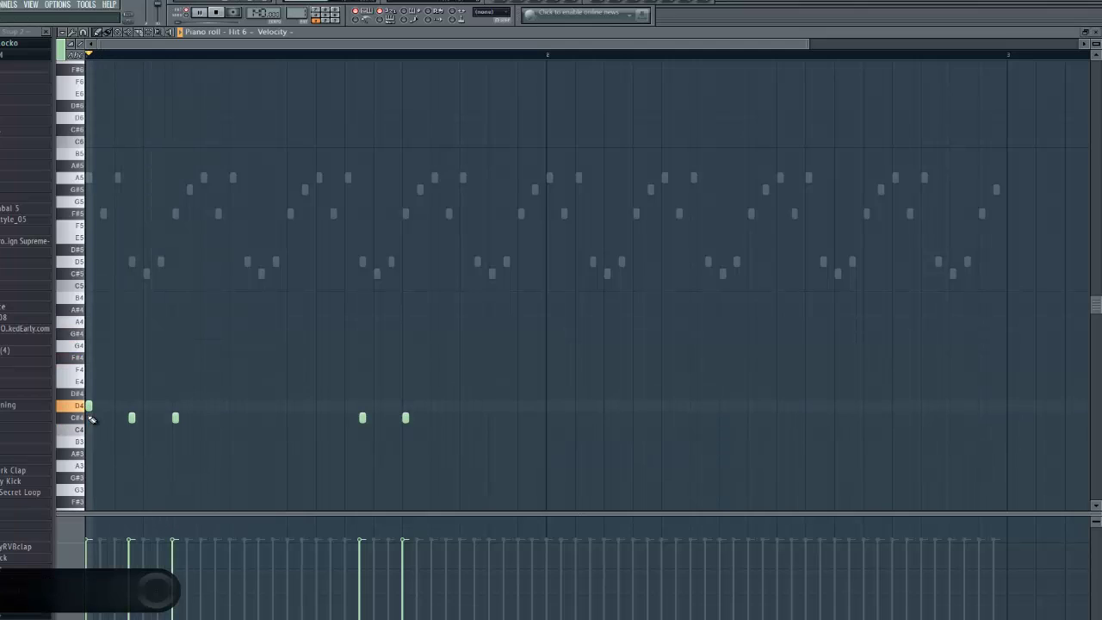
{"action": "key", "text": "space"}
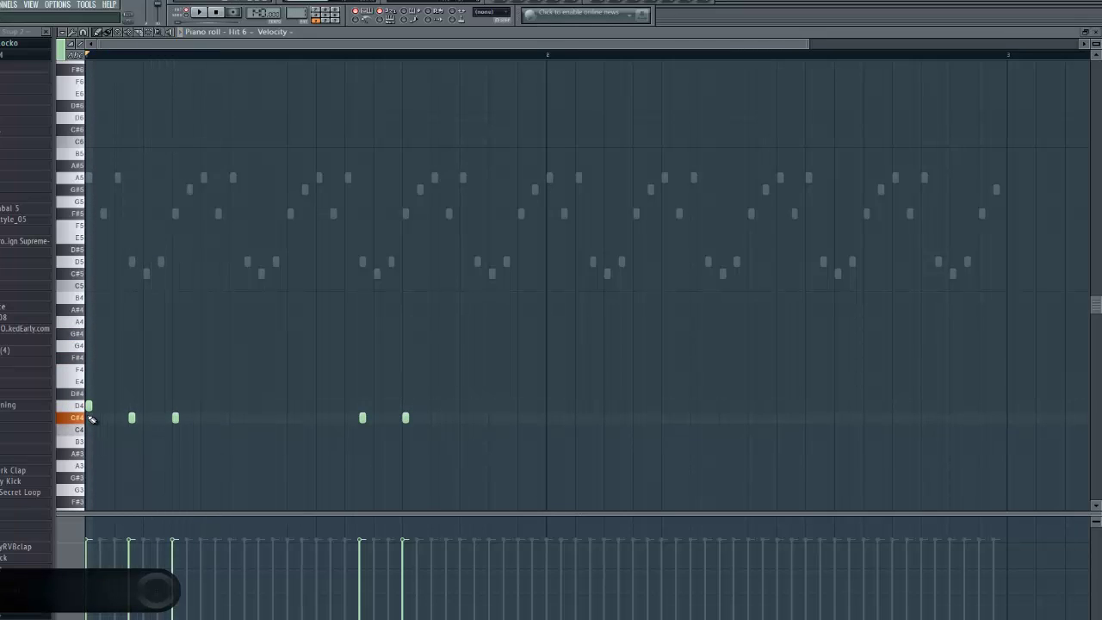
{"action": "left_click_drag", "start_coordinate": [87, 405], "coordinate": [88, 364]}
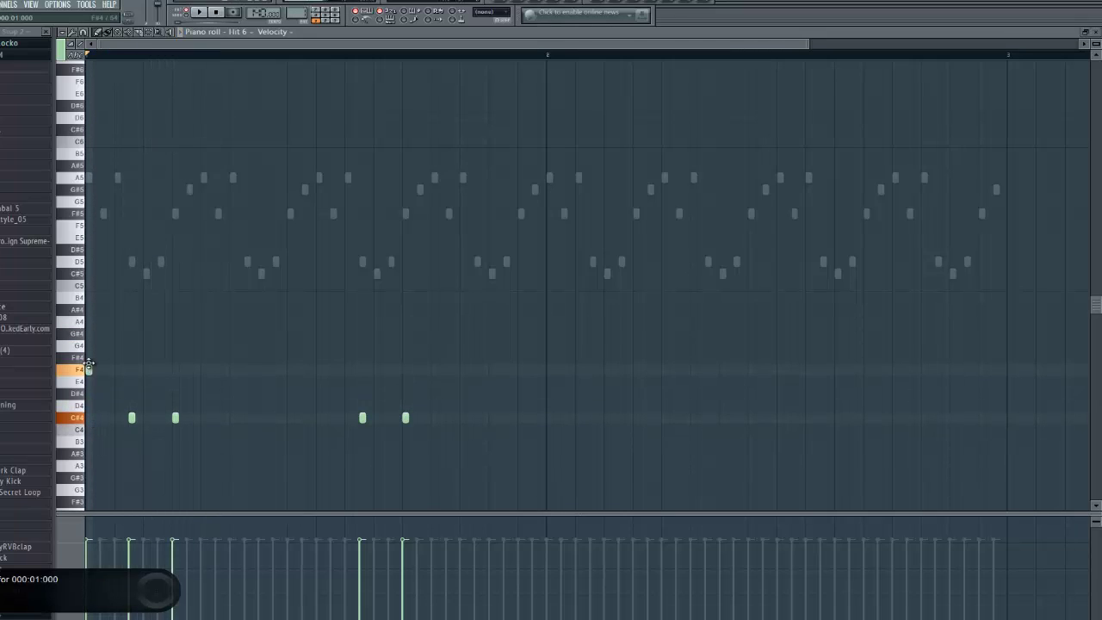
{"action": "left_click", "coordinate": [87, 358]}
{"action": "key", "text": "space"}
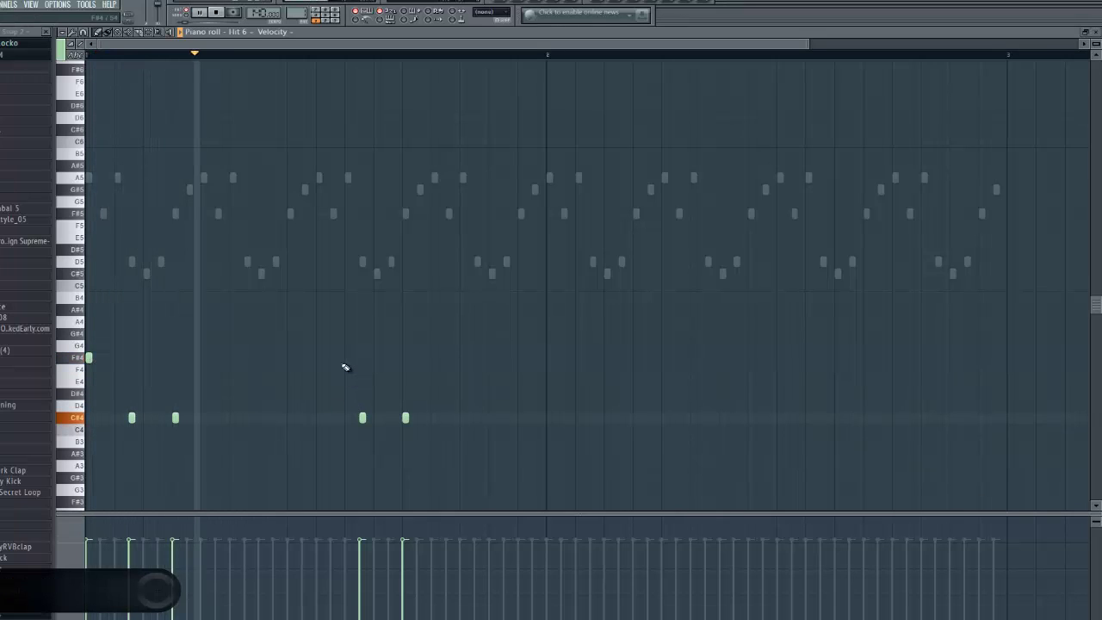
{"action": "key", "text": "space"}
{"action": "left_click", "coordinate": [320, 358]}
{"action": "key", "text": "space"}
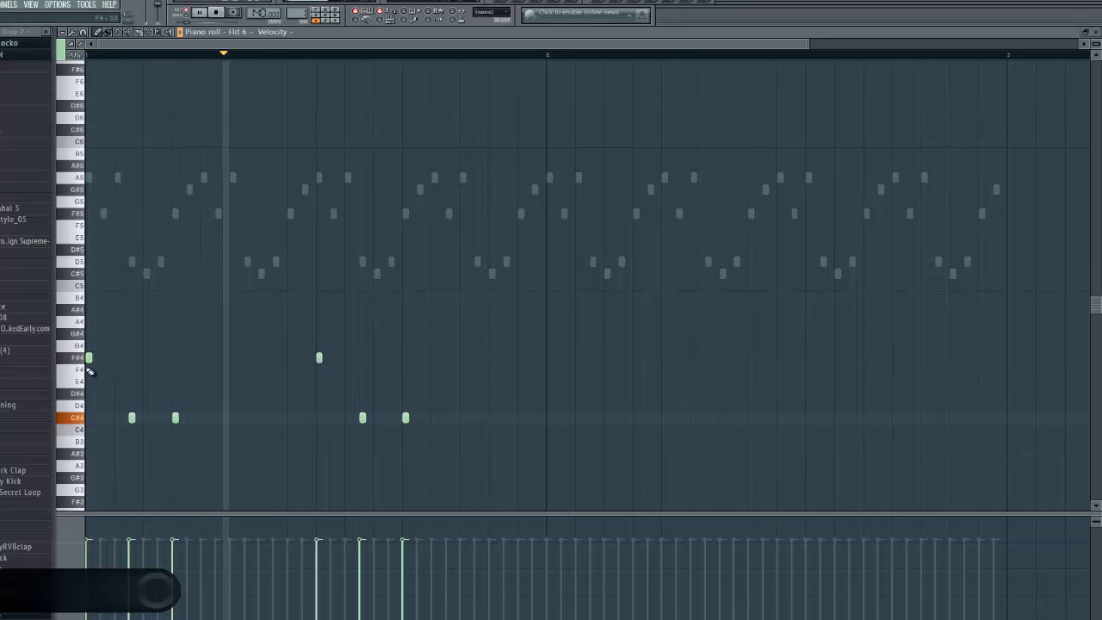
Step: Select all the Hit 6 notes in bar 1, duplicate them into bar 2 and close the piano roll
{"action": "left_click_drag", "start_coordinate": [80, 331], "coordinate": [120, 512]}
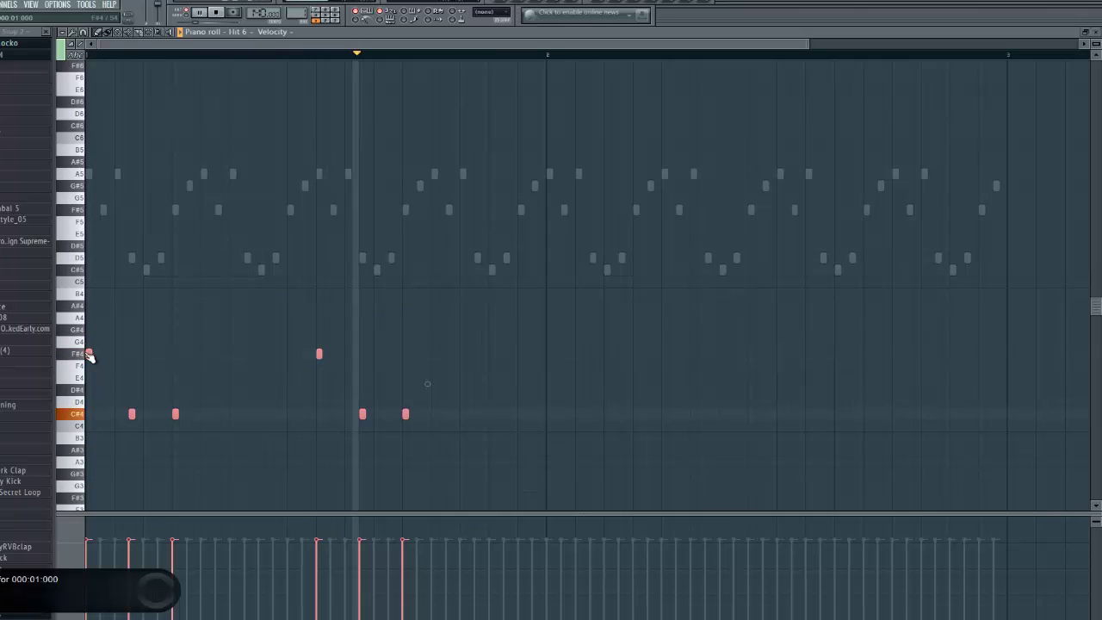
{"action": "key", "text": "ctrl+b"}
{"action": "left_click_drag", "start_coordinate": [538, 329], "coordinate": [549, 327]}
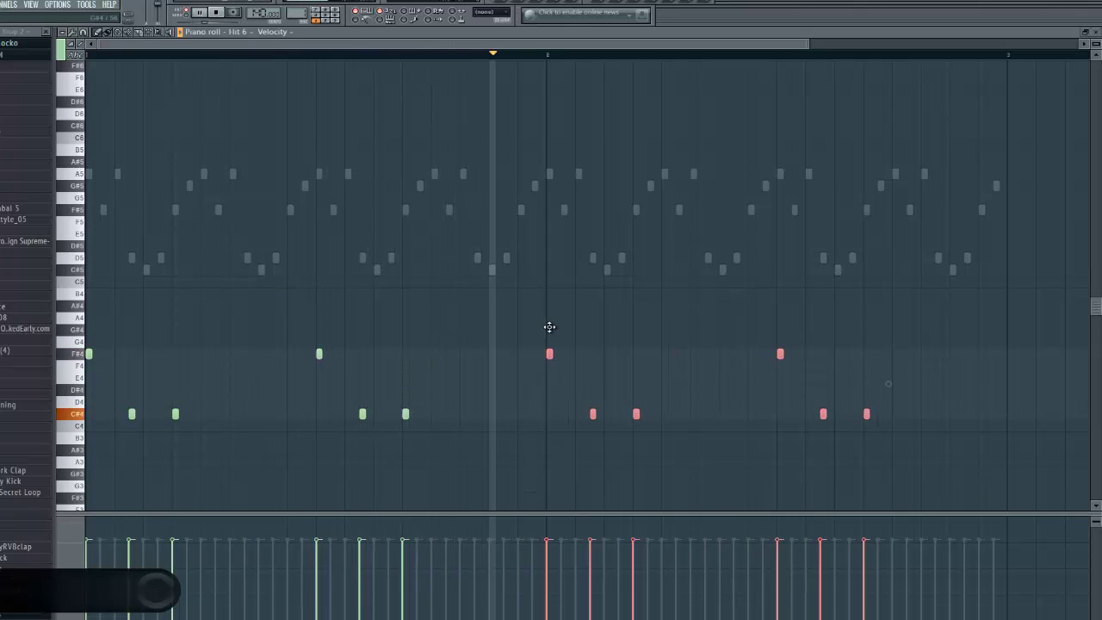
{"action": "left_click", "coordinate": [1097, 39]}
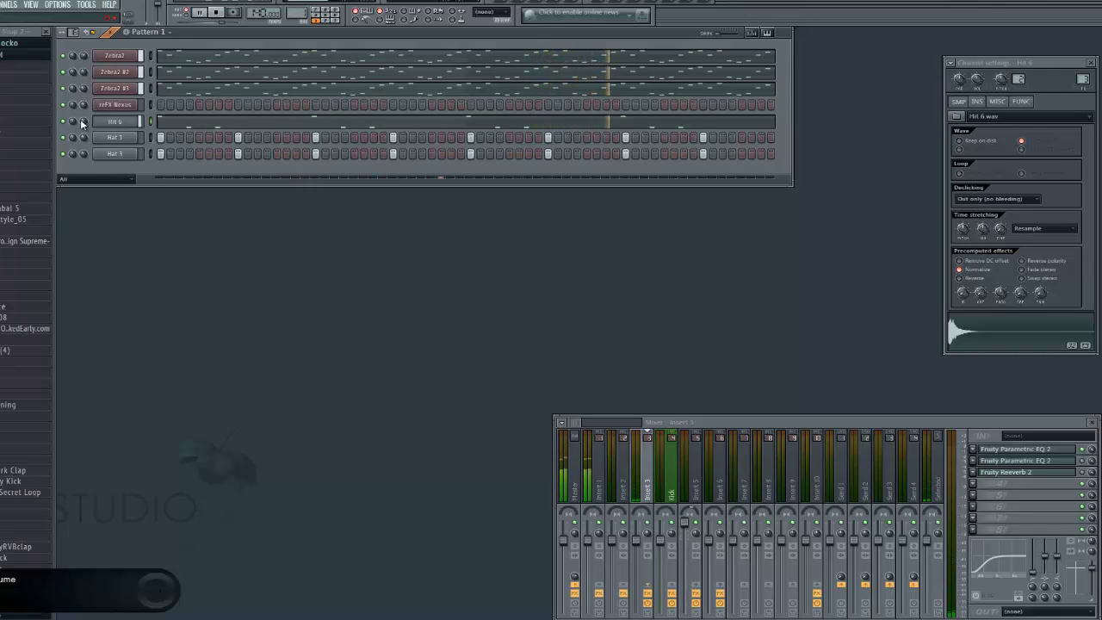
Step: Add the Hihat (Redd) sample from the Trap Lord Drum Kit's closed hi-hat folder as a new channel
{"action": "left_click", "coordinate": [20, 50]}
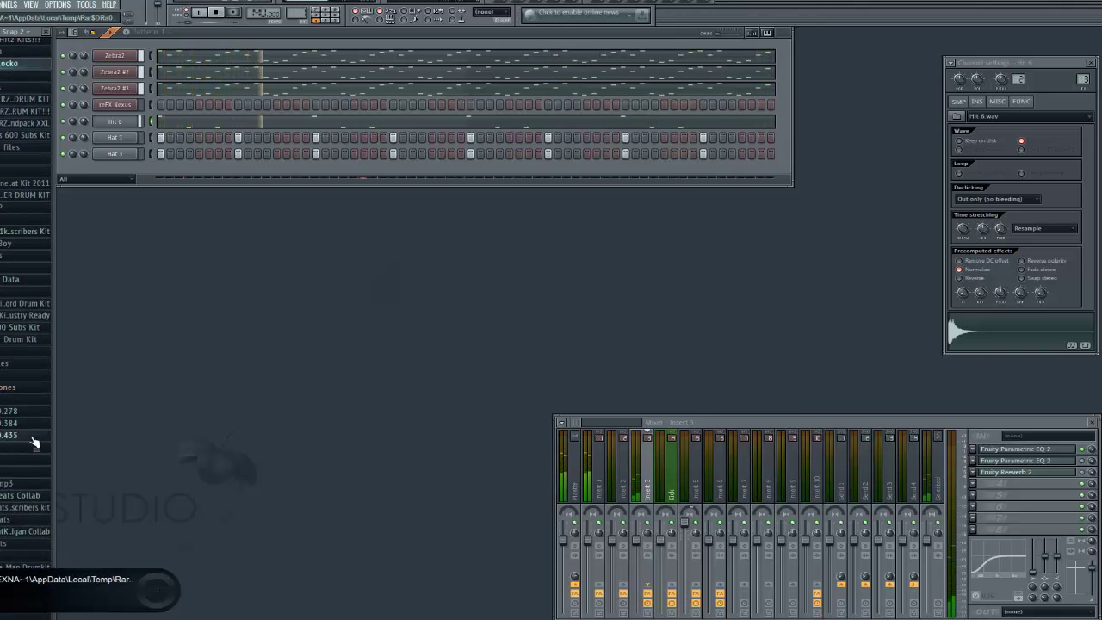
{"action": "left_click", "coordinate": [26, 306]}
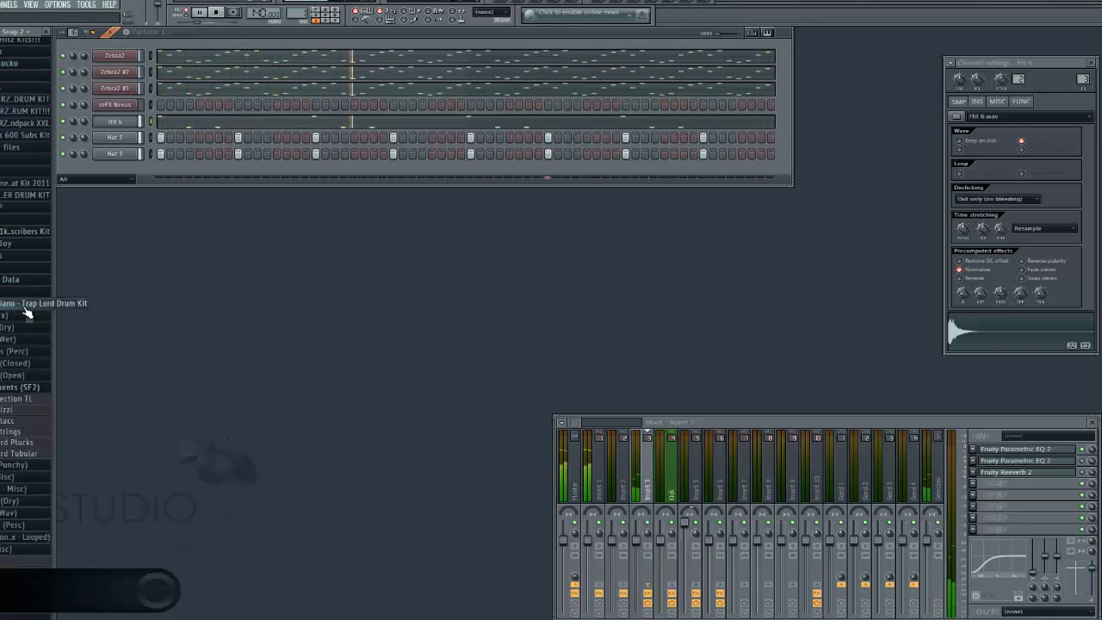
{"action": "left_click", "coordinate": [25, 369]}
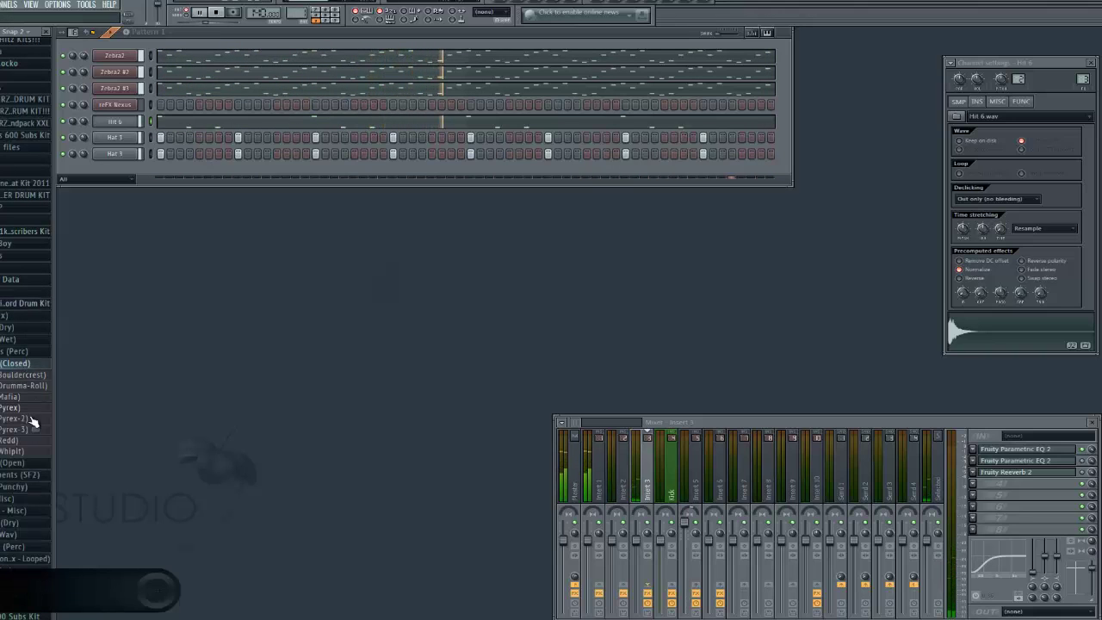
{"action": "left_click_drag", "start_coordinate": [29, 441], "coordinate": [129, 177]}
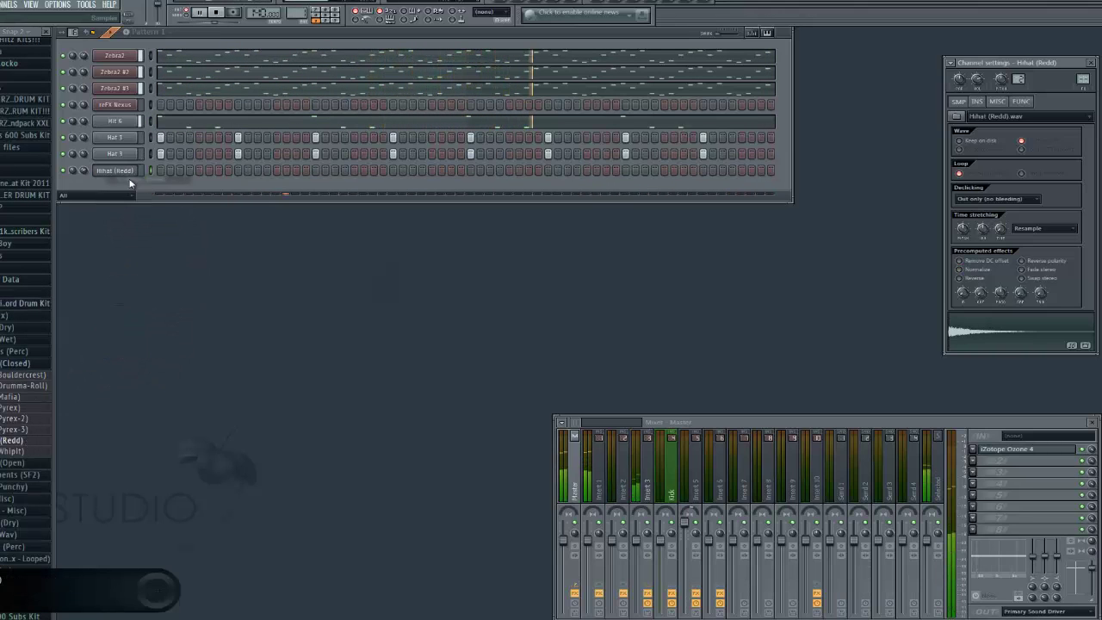
Step: Fill every 2nd step of the Hihat (Redd) channel and route it to mixer insert 1
{"action": "right_click", "coordinate": [136, 168]}
{"action": "left_click", "coordinate": [172, 252]}
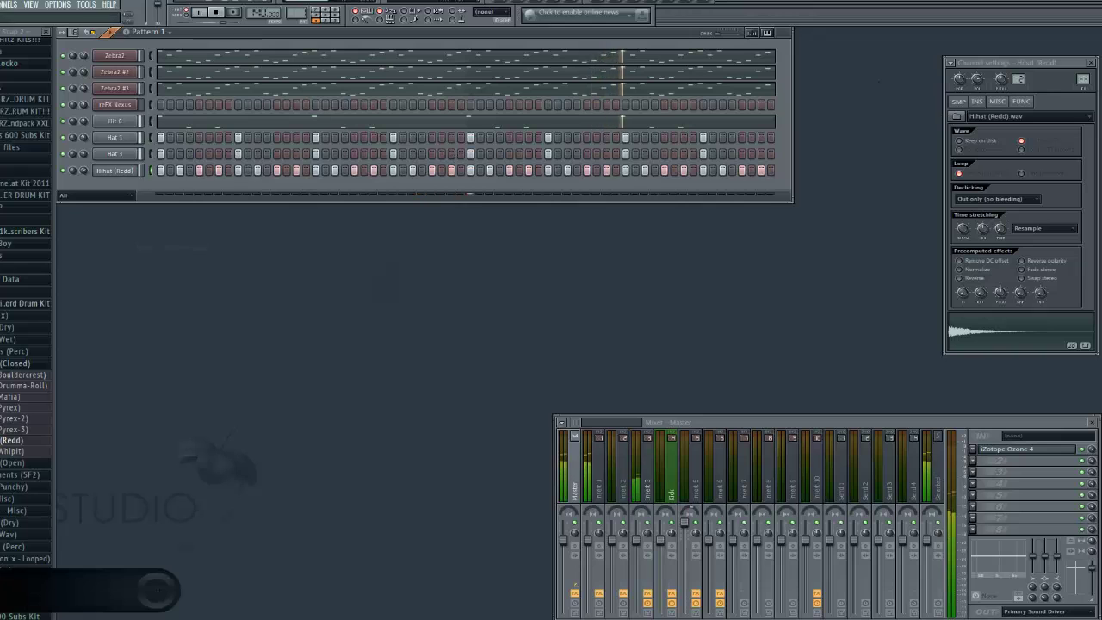
{"action": "left_click_drag", "start_coordinate": [1083, 79], "coordinate": [1084, 74]}
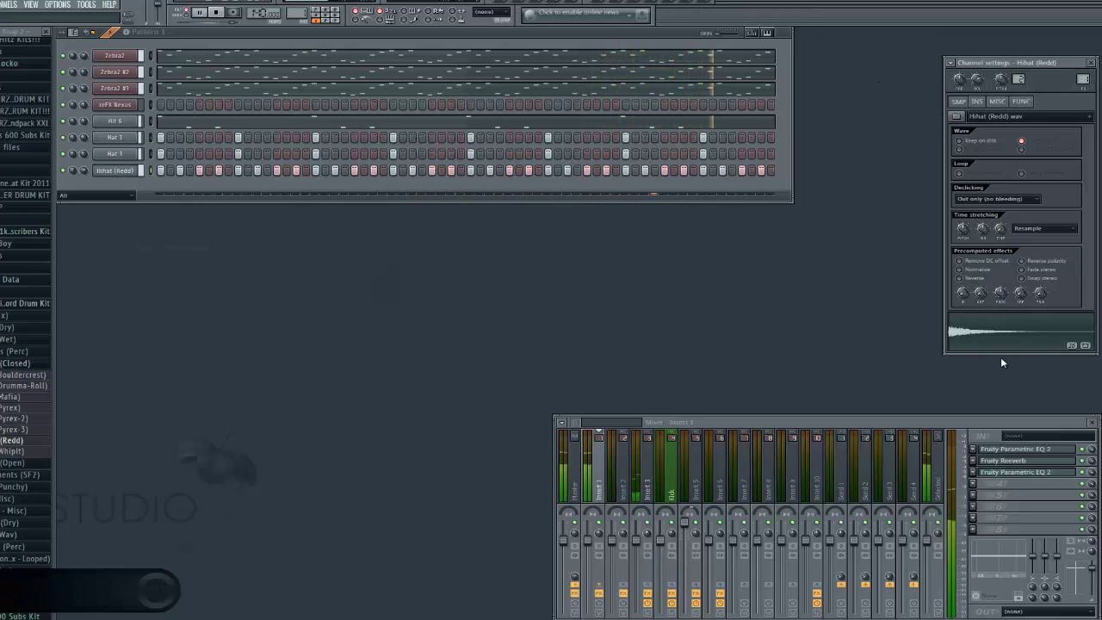
Step: Replay the pattern from the start and collapse the Trap Lord Drum Kit folder in the browser
{"action": "key", "text": "space"}
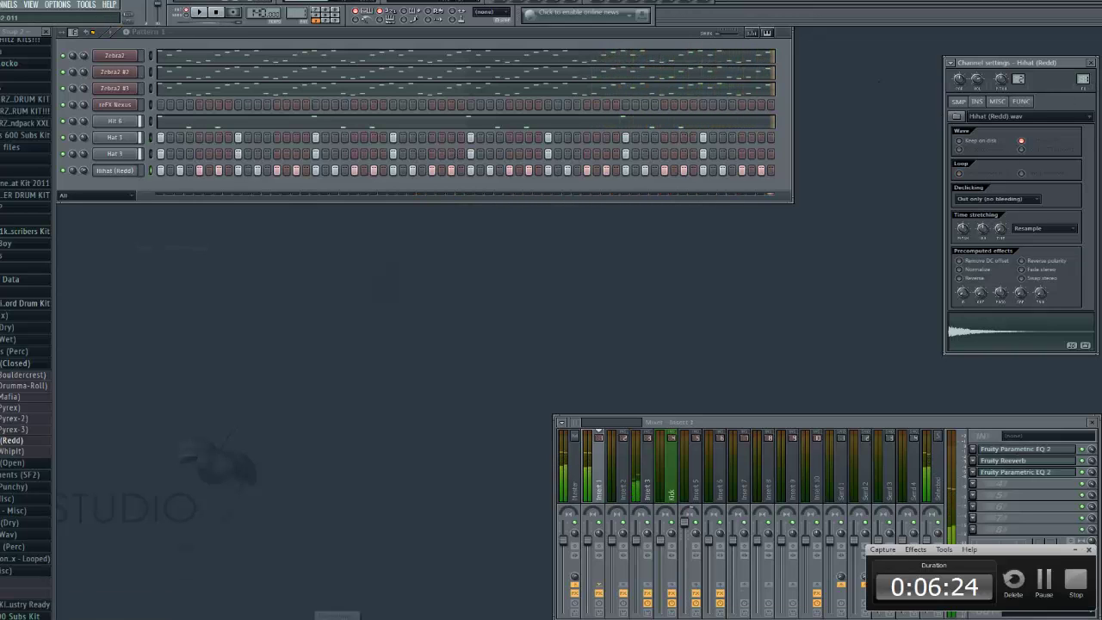
{"action": "key", "text": "space"}
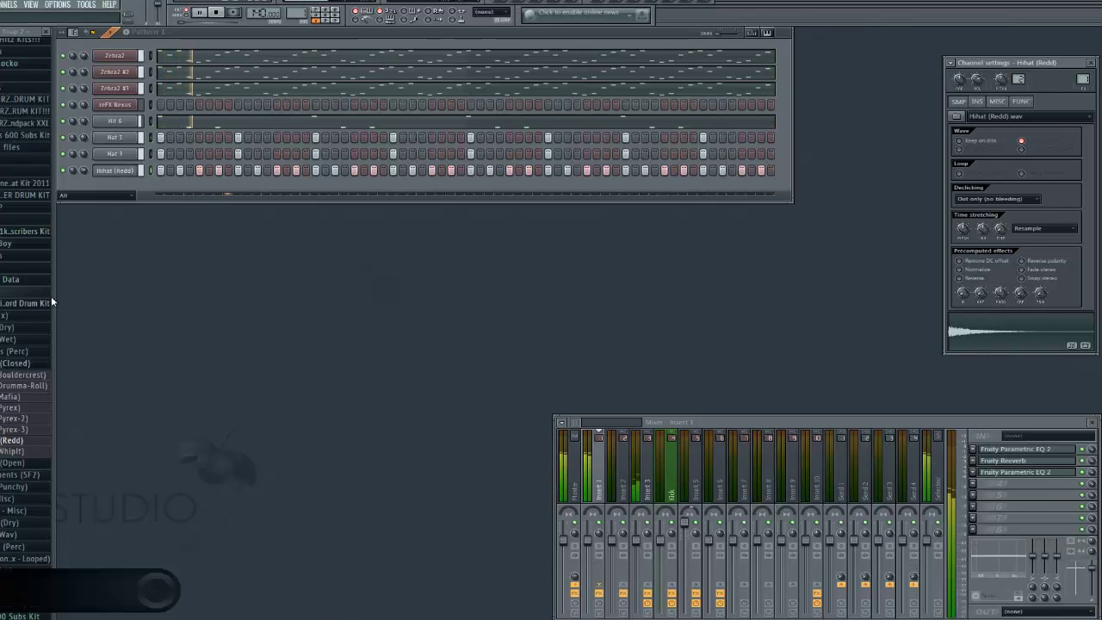
{"action": "left_click", "coordinate": [27, 305]}
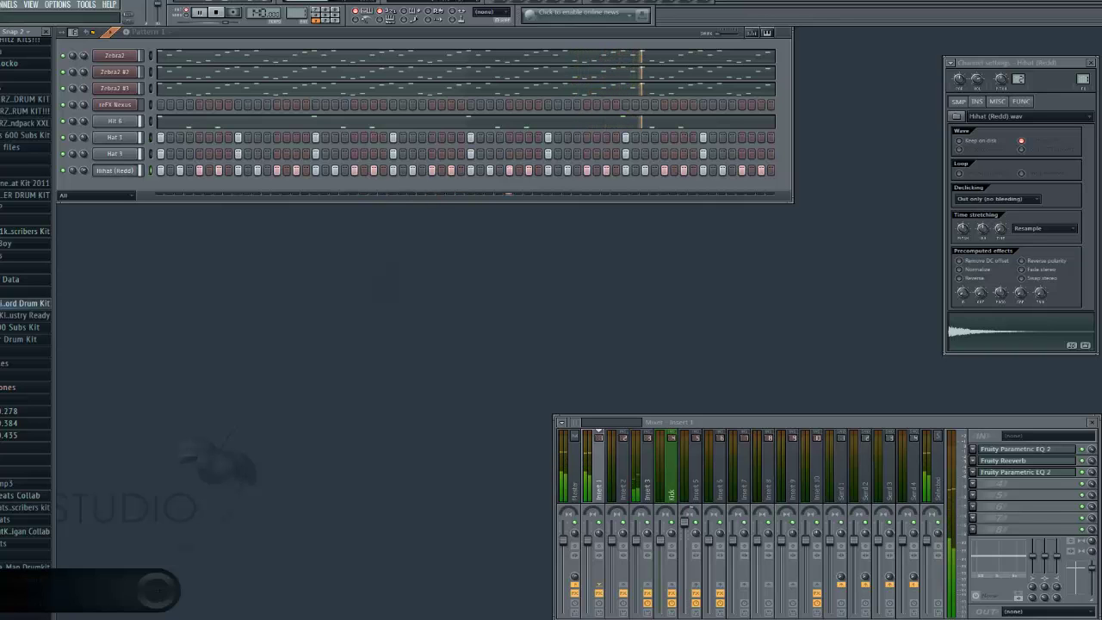
Step: Add D4 notes on steps 15 and 31 of both bars in the Hit 6 piano roll, and close it
{"action": "left_click", "coordinate": [257, 121]}
{"action": "left_click_drag", "start_coordinate": [329, 43], "coordinate": [783, 106]}
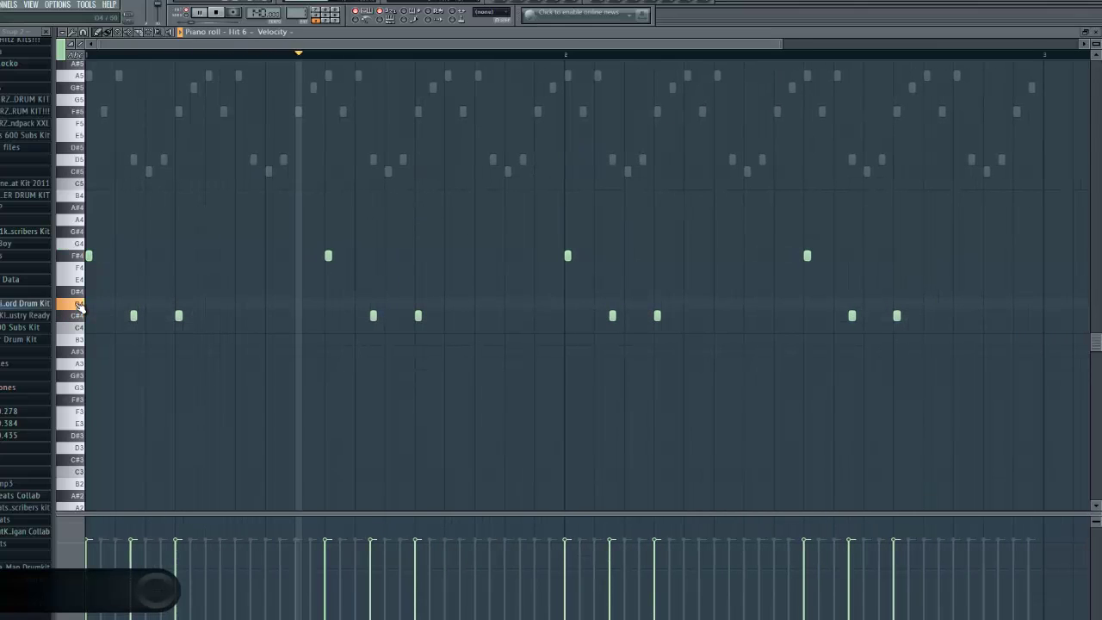
{"action": "left_click", "coordinate": [548, 303]}
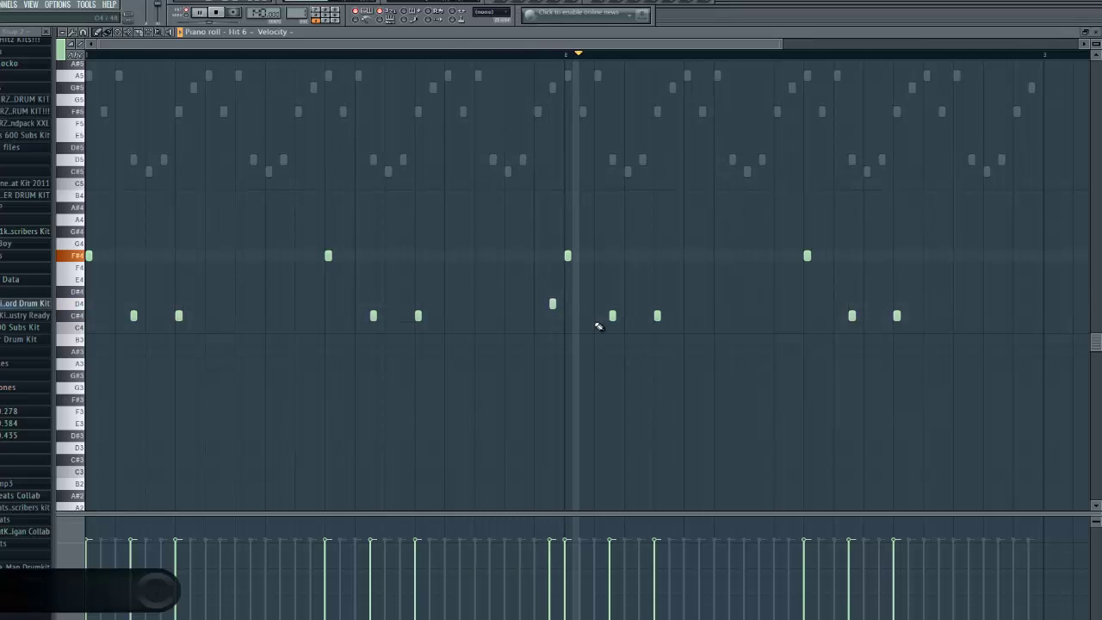
{"action": "left_click_drag", "start_coordinate": [542, 308], "coordinate": [535, 306]}
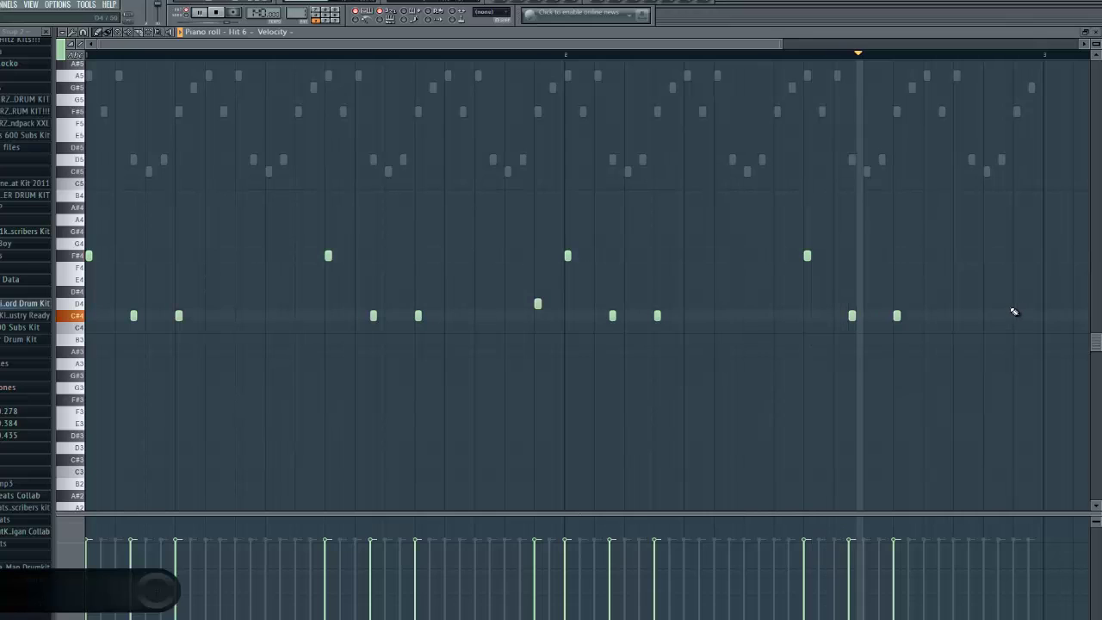
{"action": "left_click", "coordinate": [298, 304]}
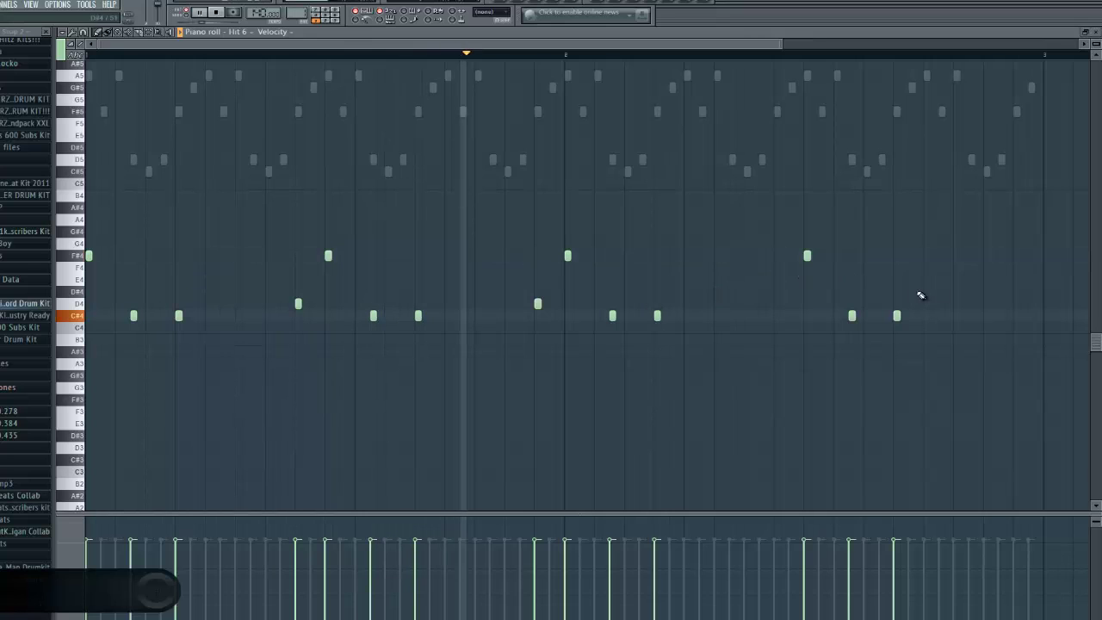
{"action": "left_click", "coordinate": [778, 306]}
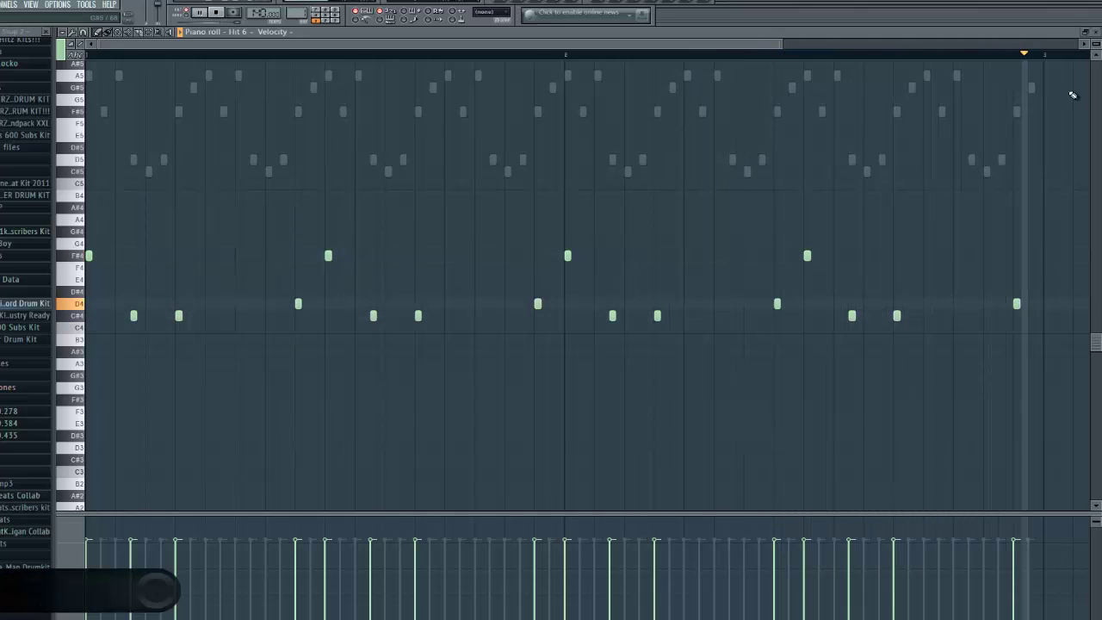
{"action": "left_click", "coordinate": [1097, 32]}
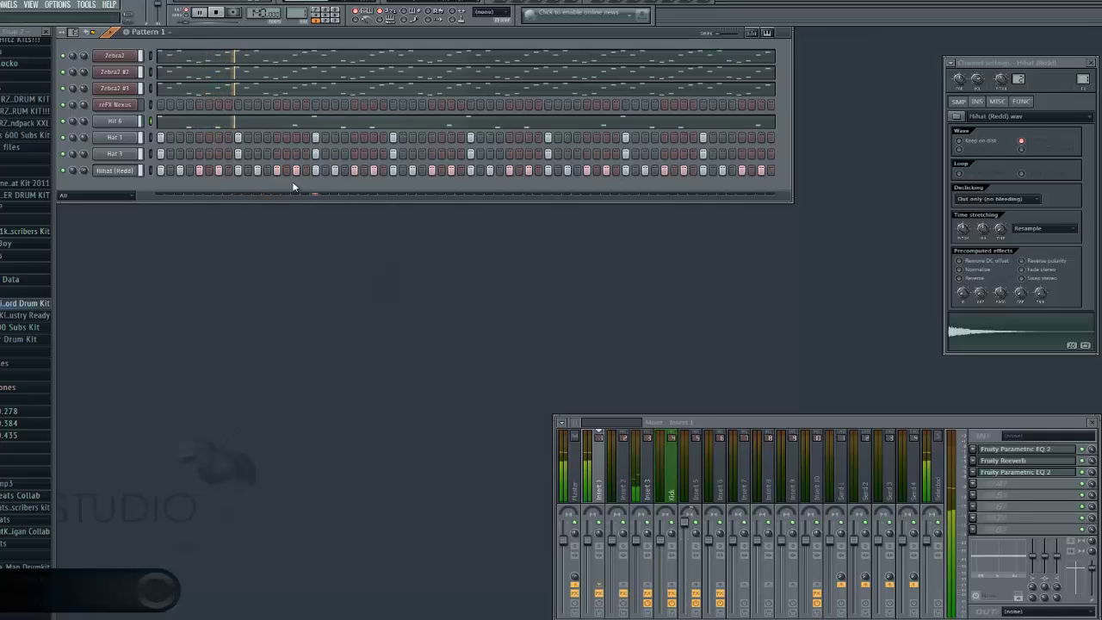
Step: Save the project
{"action": "left_click", "coordinate": [1, 4]}
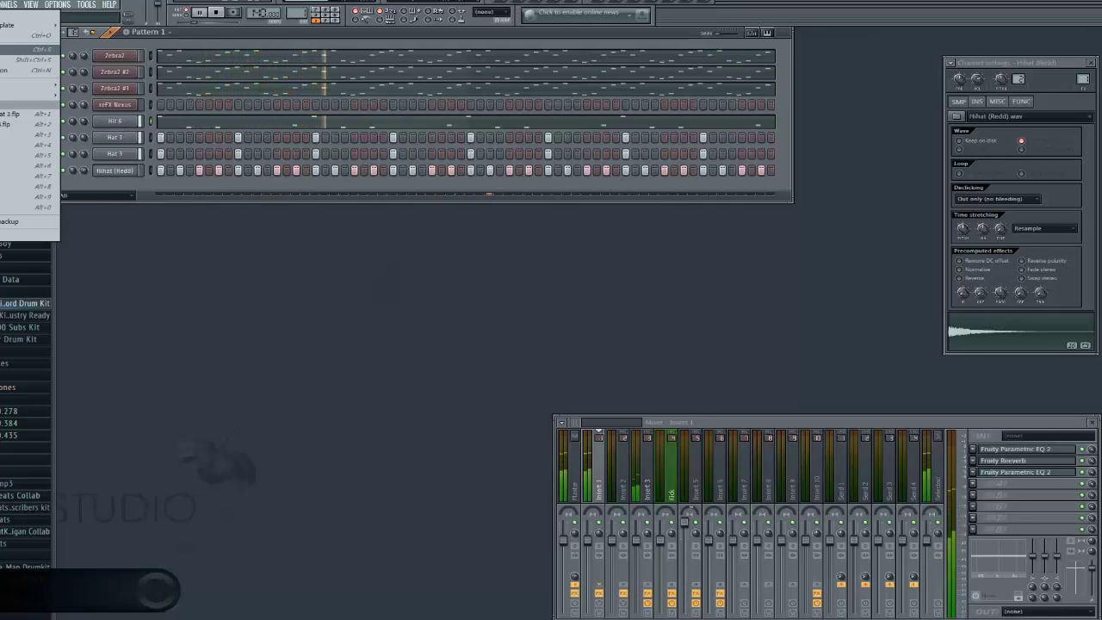
{"action": "left_click", "coordinate": [2, 50]}
{"action": "scroll", "coordinate": [2, 293], "scroll_direction": "up", "scroll_amount": 1}
{"action": "scroll", "coordinate": [25, 258], "scroll_direction": "up", "scroll_amount": 2}
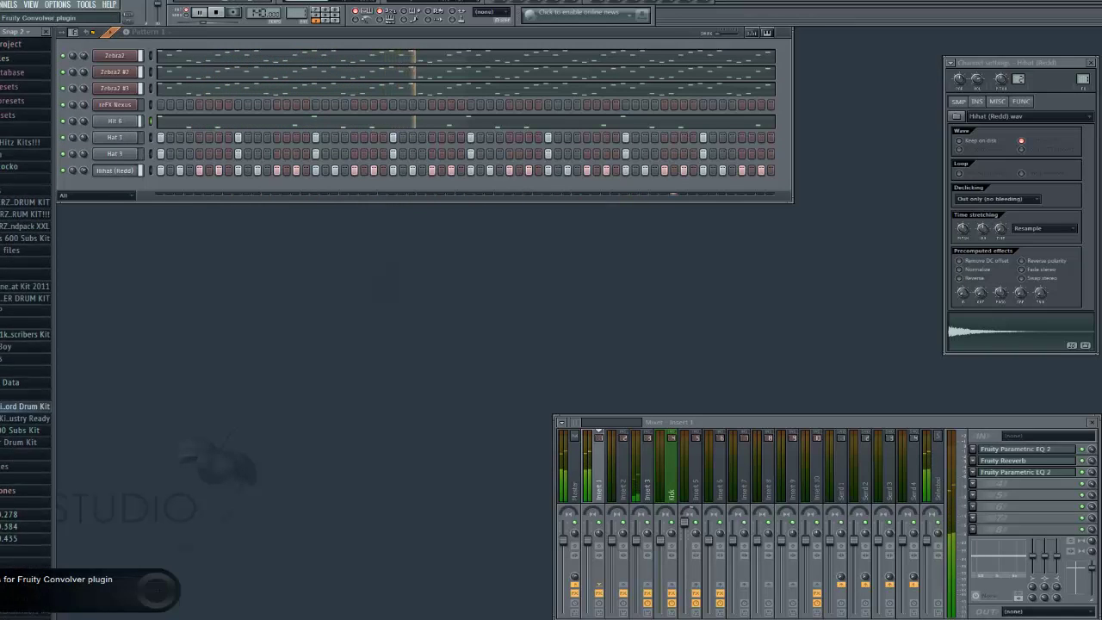
Step: Load the DRZA Trap Sine preset from the DRZA XP Vol.2 category in the reFX Nexus channel
{"action": "left_click", "coordinate": [118, 105]}
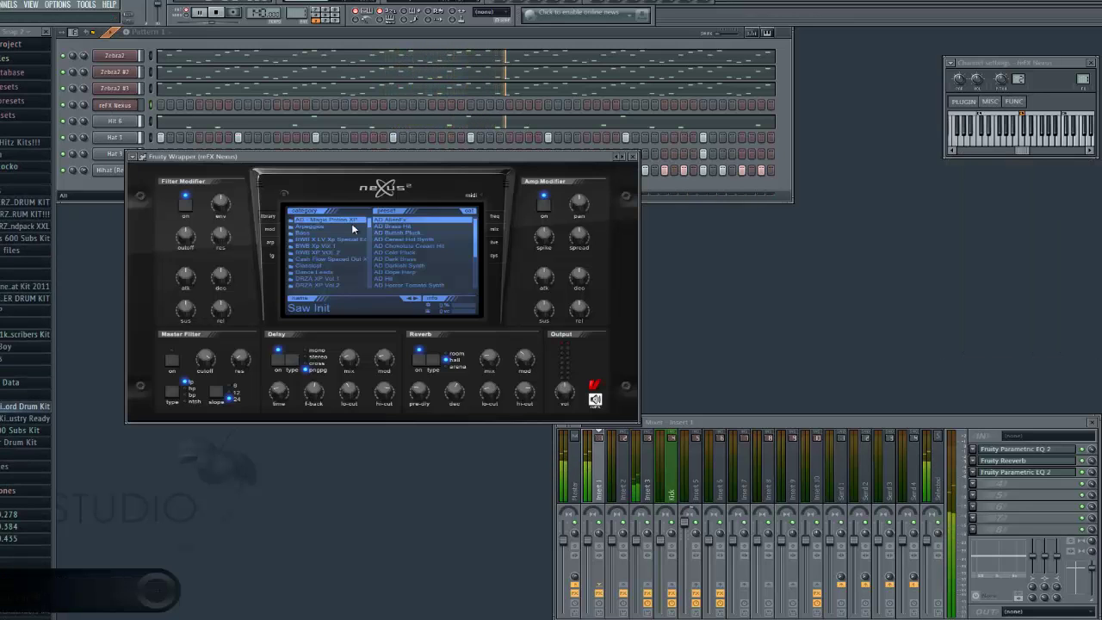
{"action": "scroll", "coordinate": [370, 224], "scroll_direction": "down", "scroll_amount": 1}
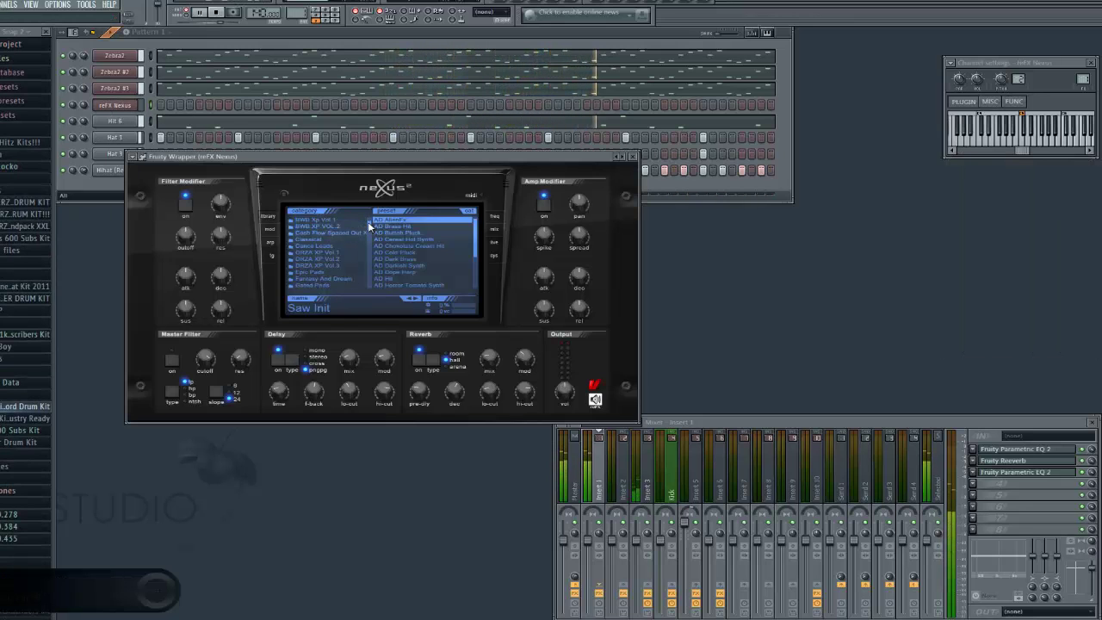
{"action": "scroll", "coordinate": [370, 226], "scroll_direction": "up", "scroll_amount": 2}
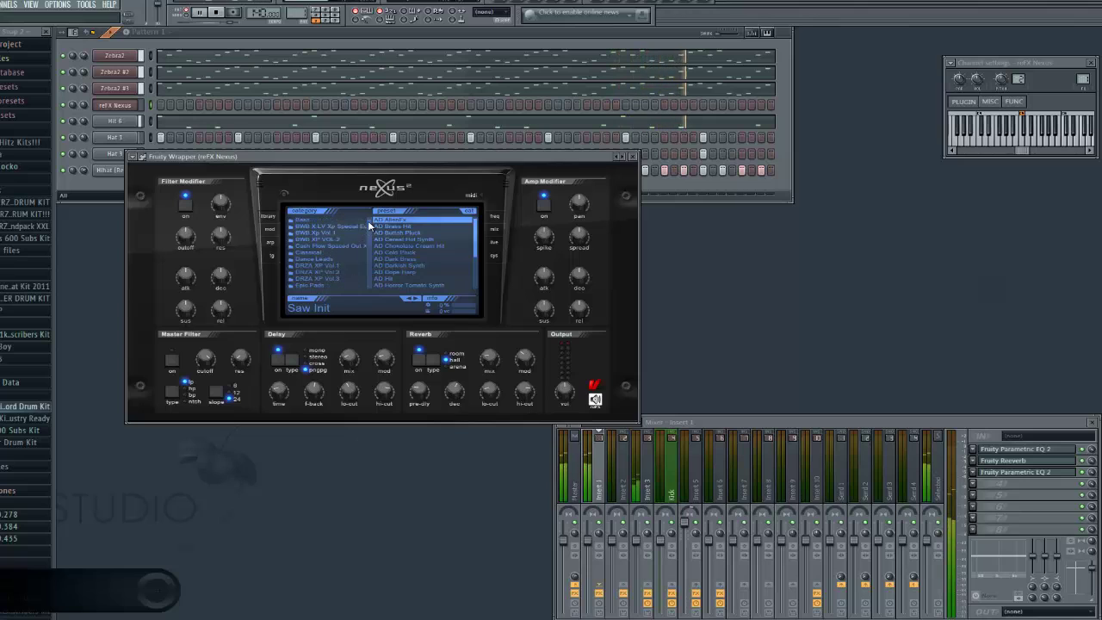
{"action": "left_click", "coordinate": [349, 273]}
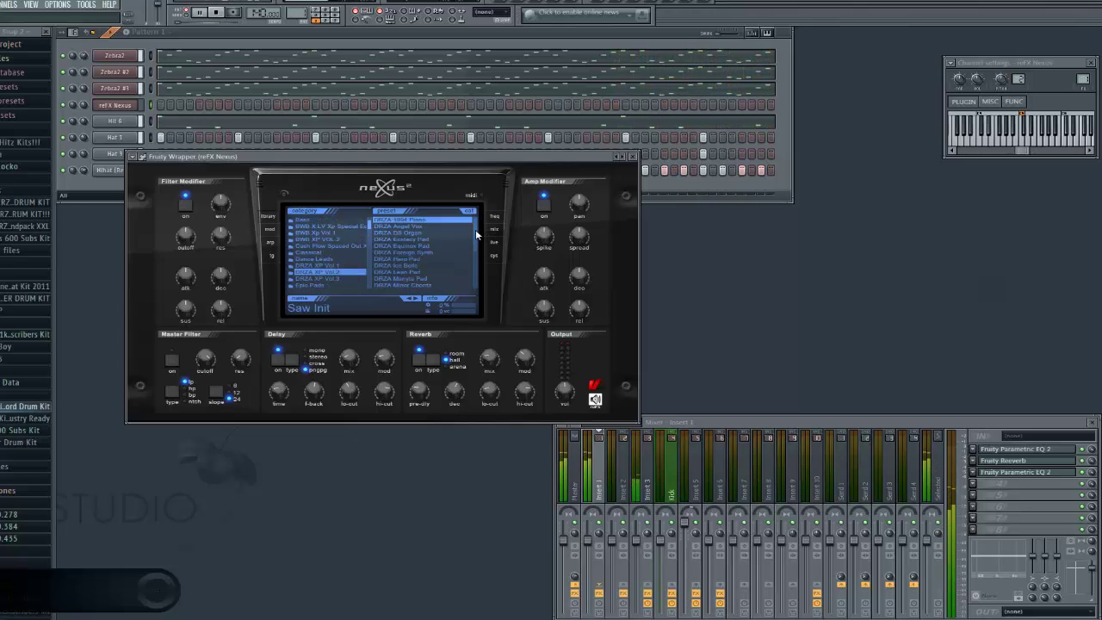
{"action": "left_click_drag", "start_coordinate": [479, 232], "coordinate": [478, 272]}
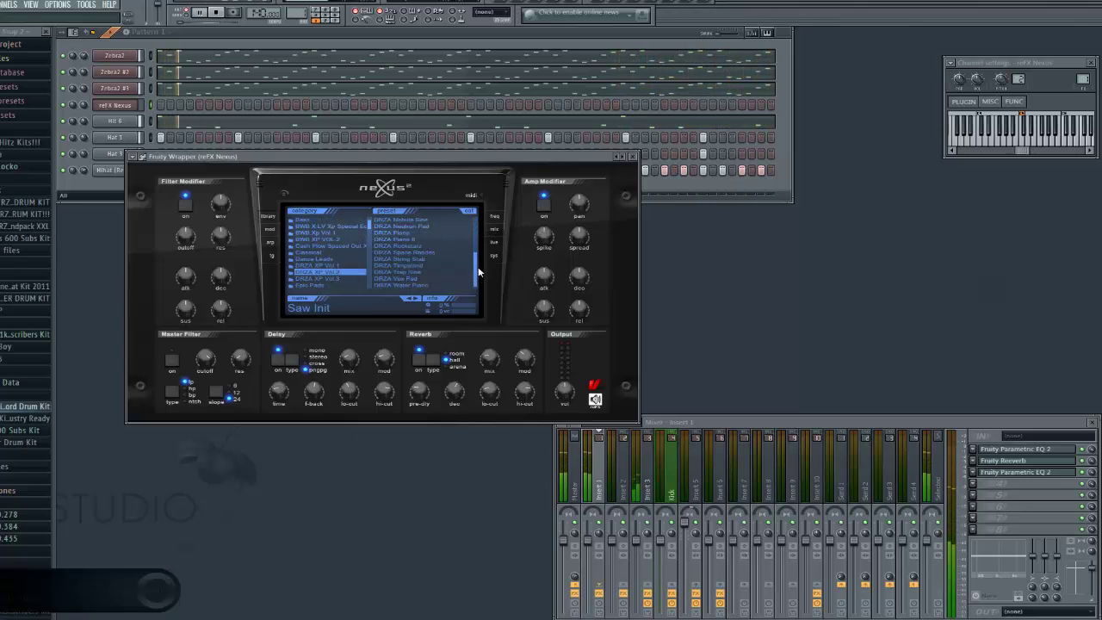
{"action": "left_click", "coordinate": [428, 273]}
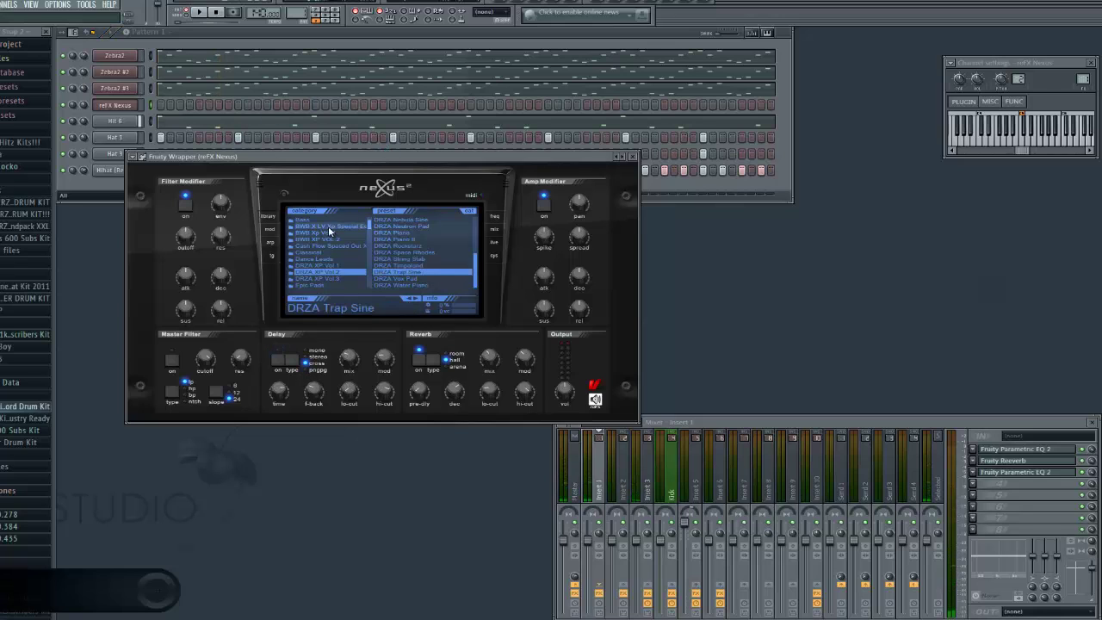
Step: In the reFX Nexus piano roll, build a chord of A5, F#5 and D5 at the start of bar 1, each note 8 steps long
{"action": "right_click", "coordinate": [123, 105]}
{"action": "left_click", "coordinate": [168, 104]}
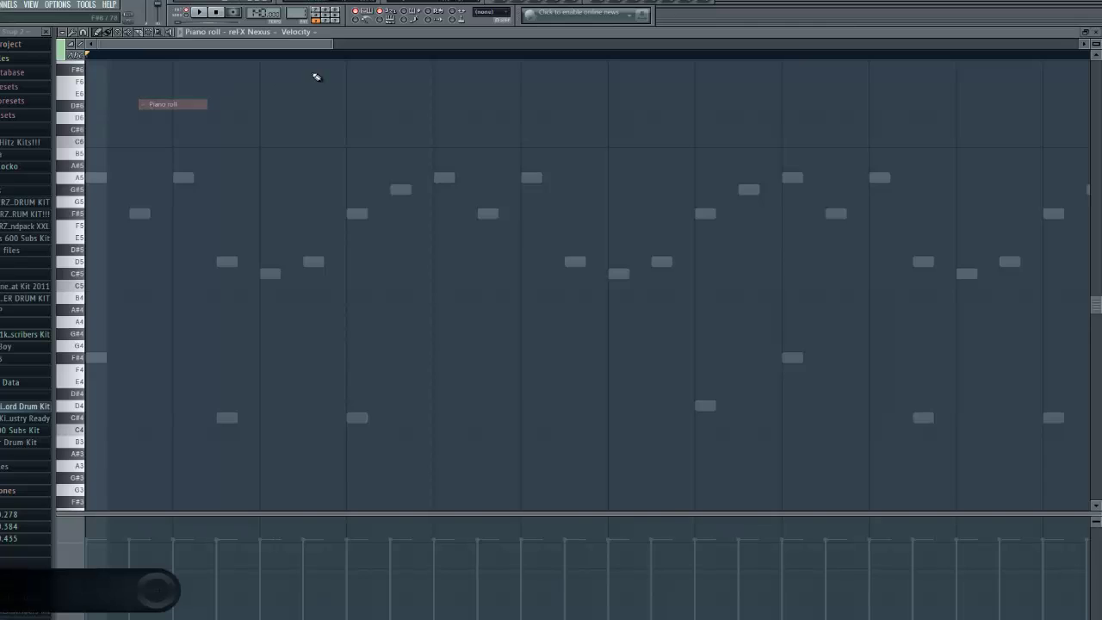
{"action": "left_click_drag", "start_coordinate": [333, 43], "coordinate": [780, 45]}
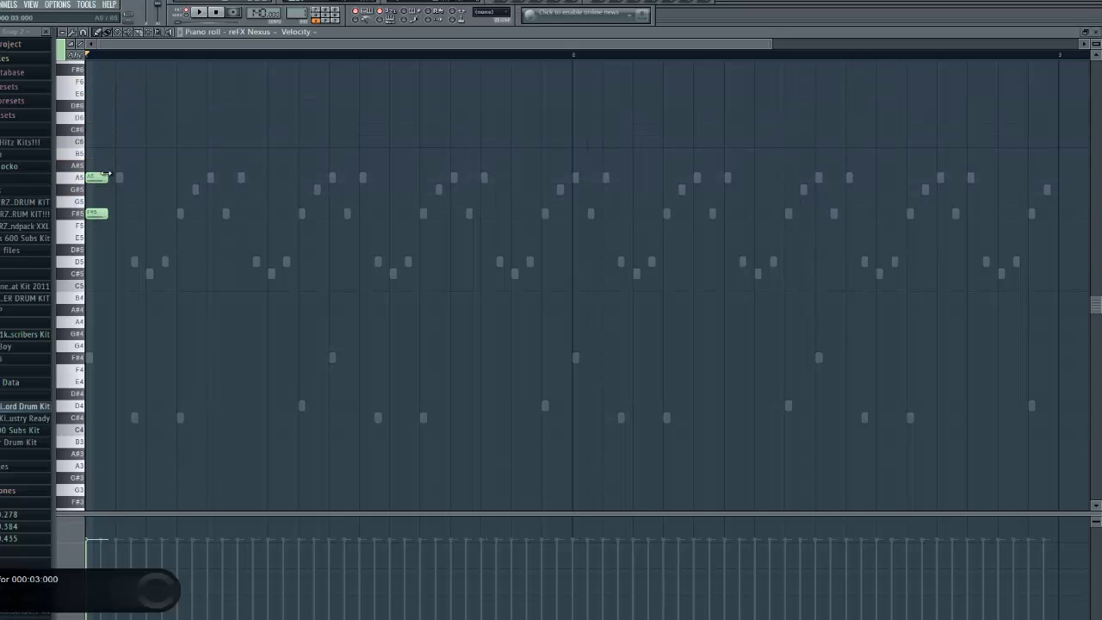
{"action": "left_click_drag", "start_coordinate": [107, 176], "coordinate": [166, 180]}
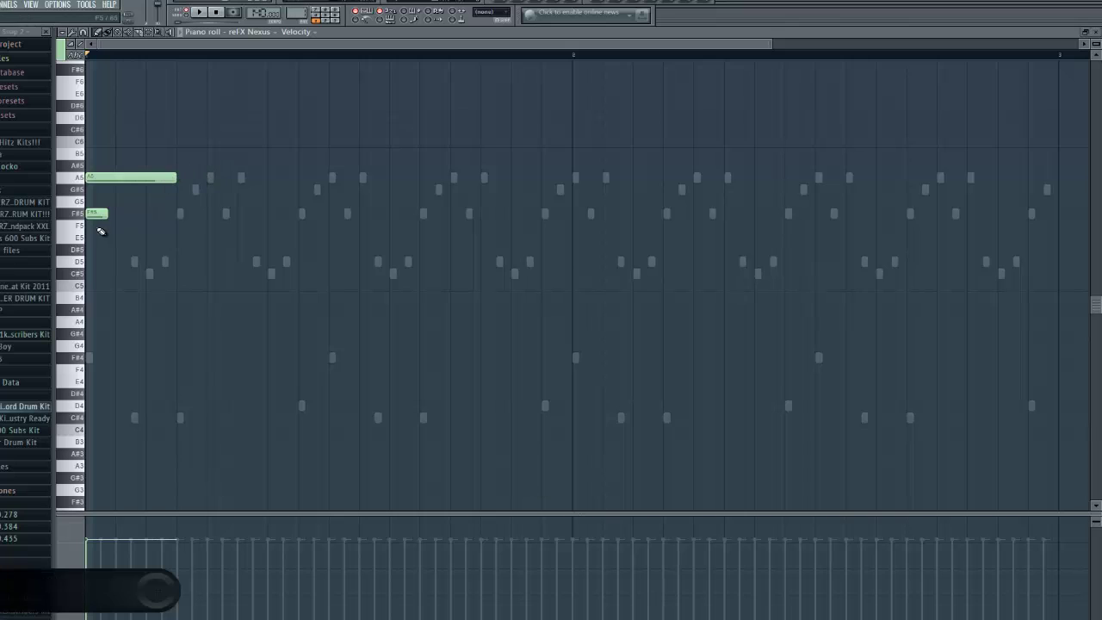
{"action": "left_click_drag", "start_coordinate": [104, 216], "coordinate": [174, 226]}
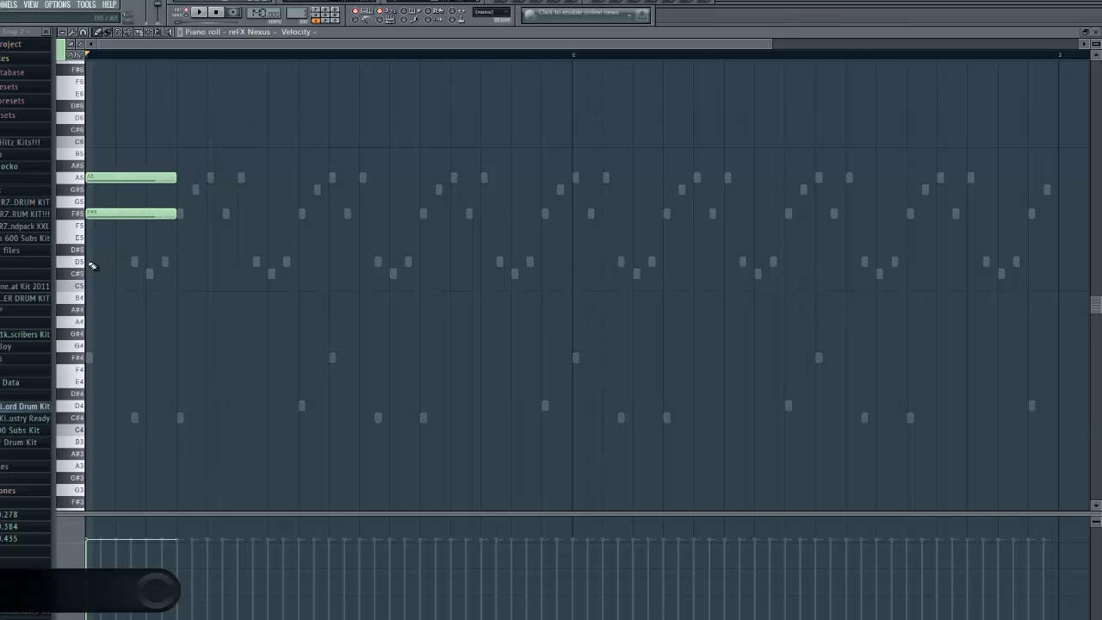
{"action": "left_click", "coordinate": [92, 265]}
{"action": "key", "text": "space"}
{"action": "key", "text": "space"}
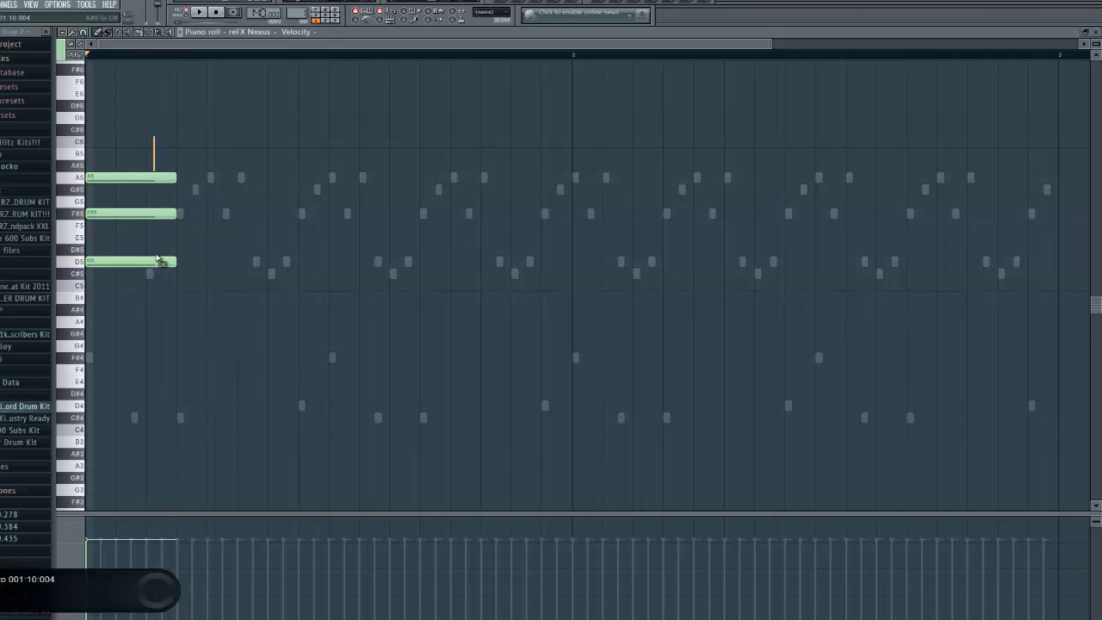
{"action": "key", "text": "ctrl+a"}
{"action": "left_click_drag", "start_coordinate": [174, 177], "coordinate": [204, 175]}
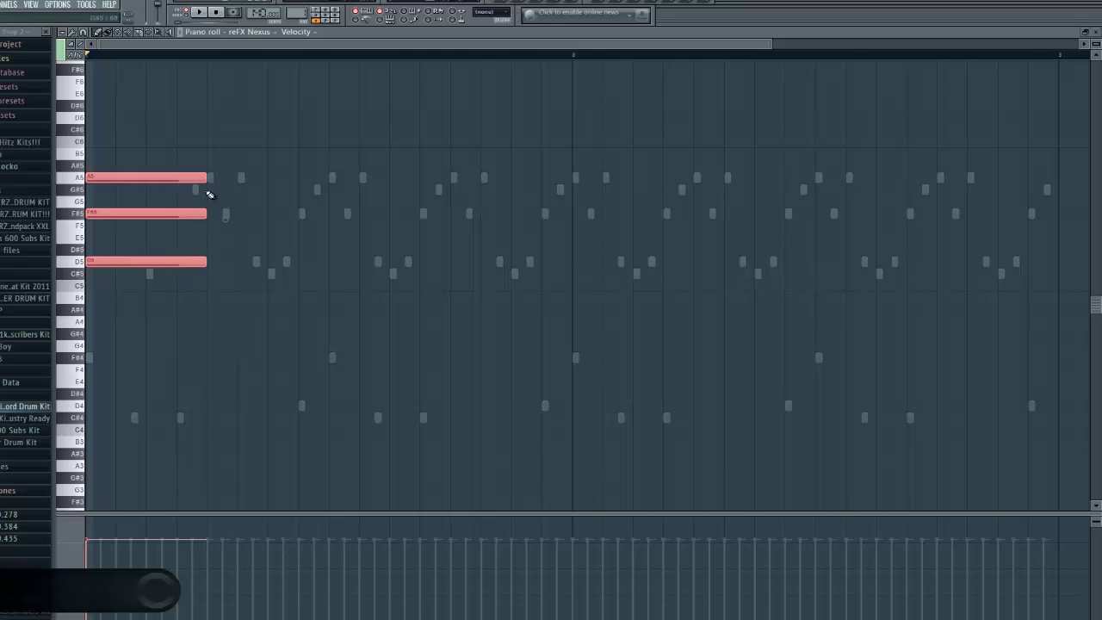
Step: Add 8-step chords of G#5, F#5 and C#5 on step 9 and of A5, F#5 and C#5 on step 17 of bar 1
{"action": "left_click", "coordinate": [208, 190]}
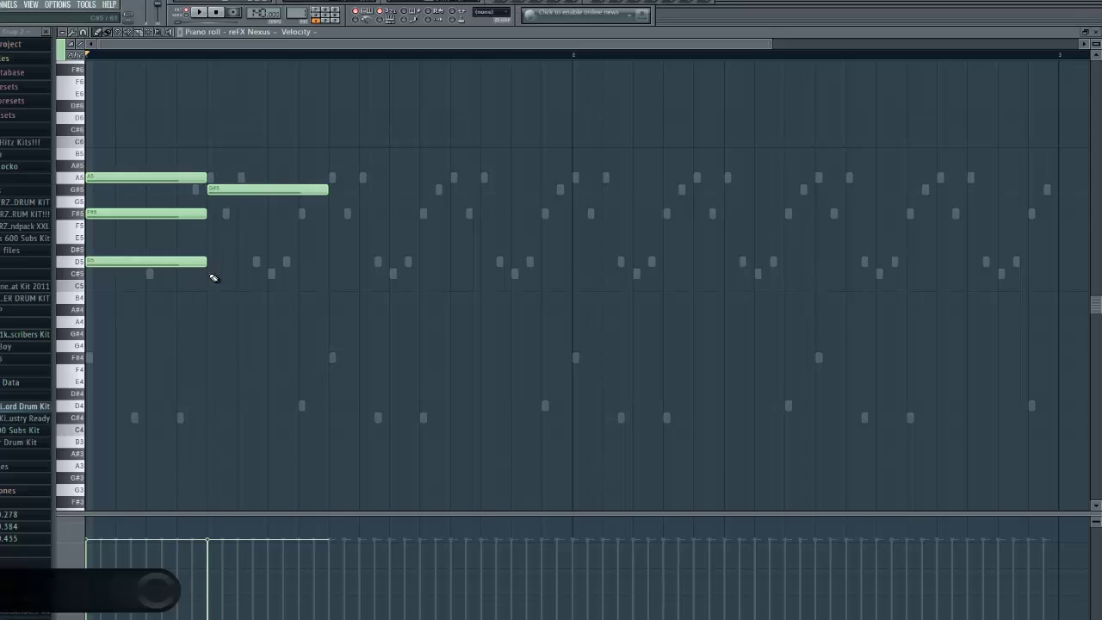
{"action": "left_click", "coordinate": [214, 277]}
{"action": "left_click", "coordinate": [215, 215]}
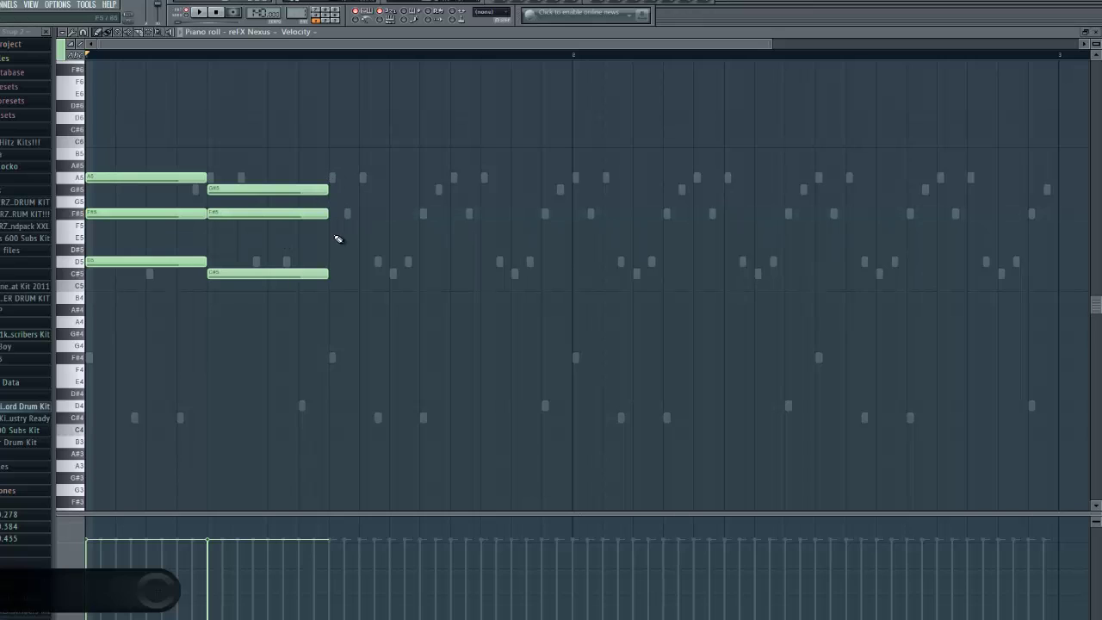
{"action": "left_click", "coordinate": [332, 263]}
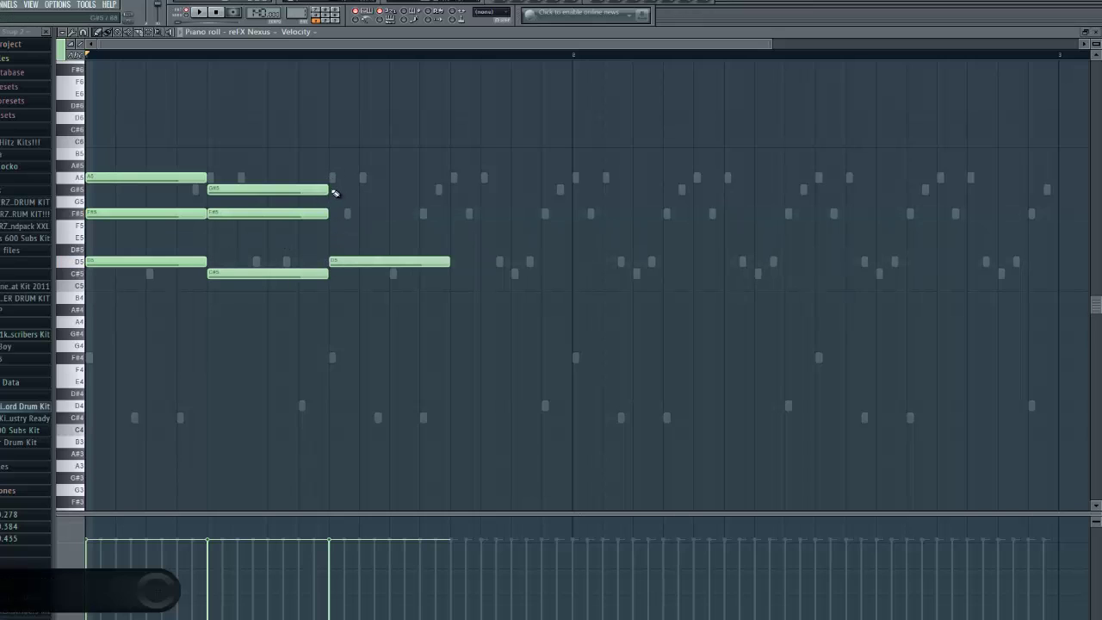
{"action": "left_click", "coordinate": [331, 188]}
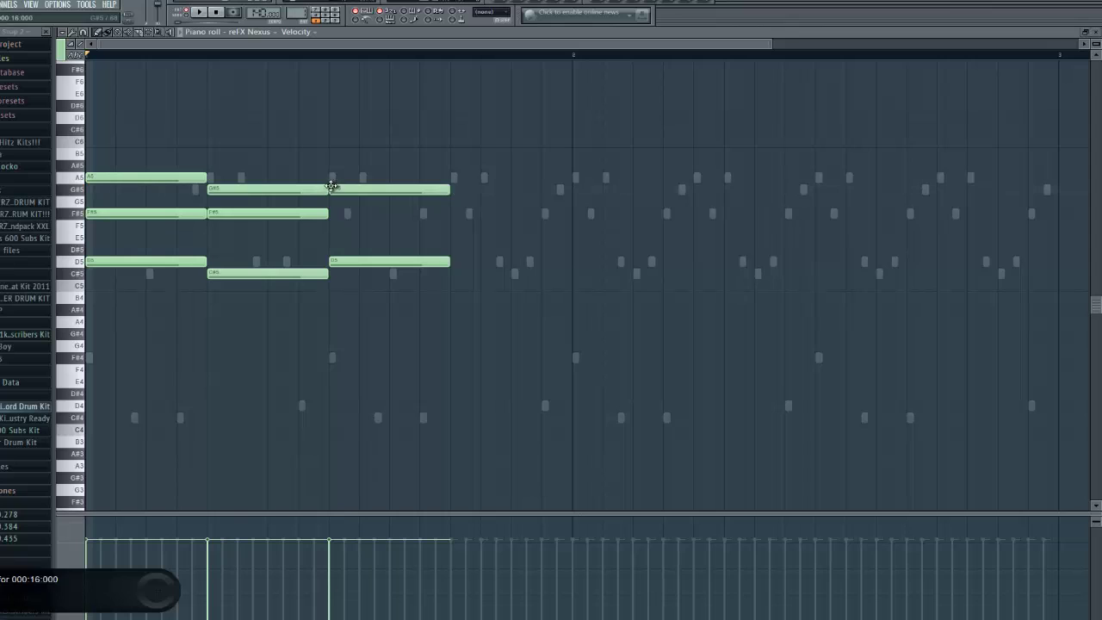
{"action": "left_click_drag", "start_coordinate": [331, 137], "coordinate": [341, 215]}
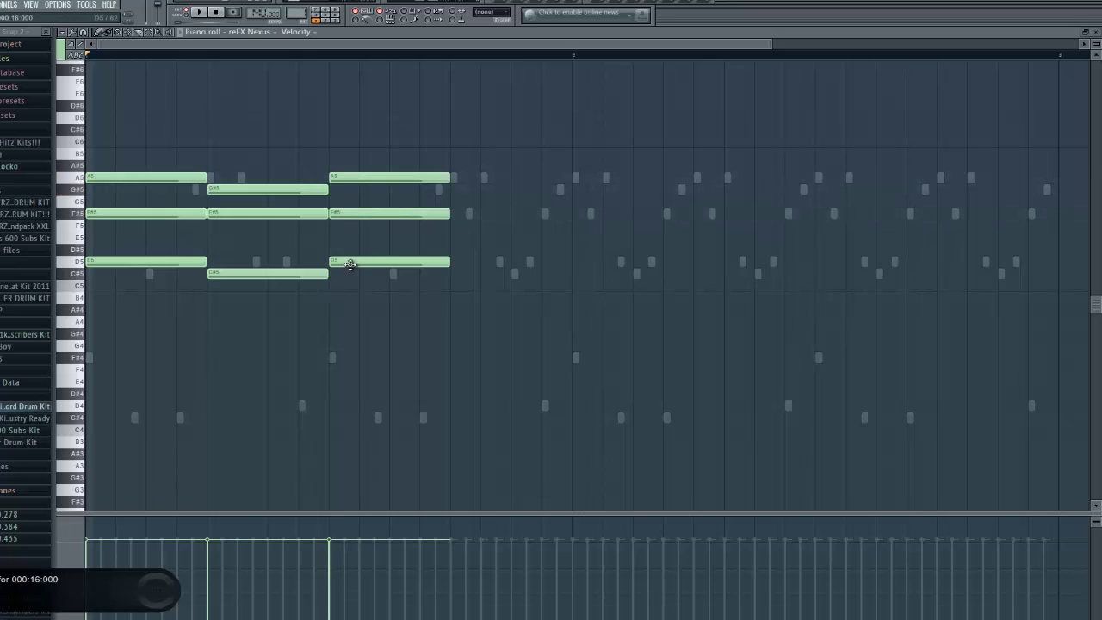
{"action": "left_click_drag", "start_coordinate": [350, 265], "coordinate": [351, 277]}
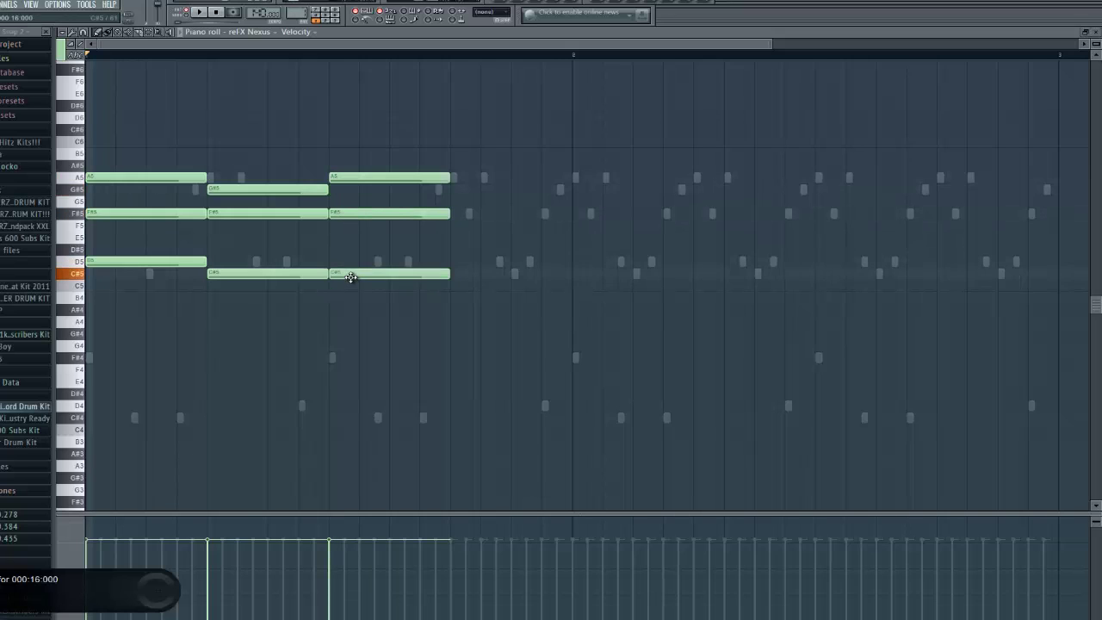
Step: Duplicate the second Nexus chord onto step 25 of bar 1 and play the progression
{"action": "left_click_drag", "start_coordinate": [297, 150], "coordinate": [303, 301]}
{"action": "left_click_drag", "start_coordinate": [301, 192], "coordinate": [538, 205]}
{"action": "key", "text": "space"}
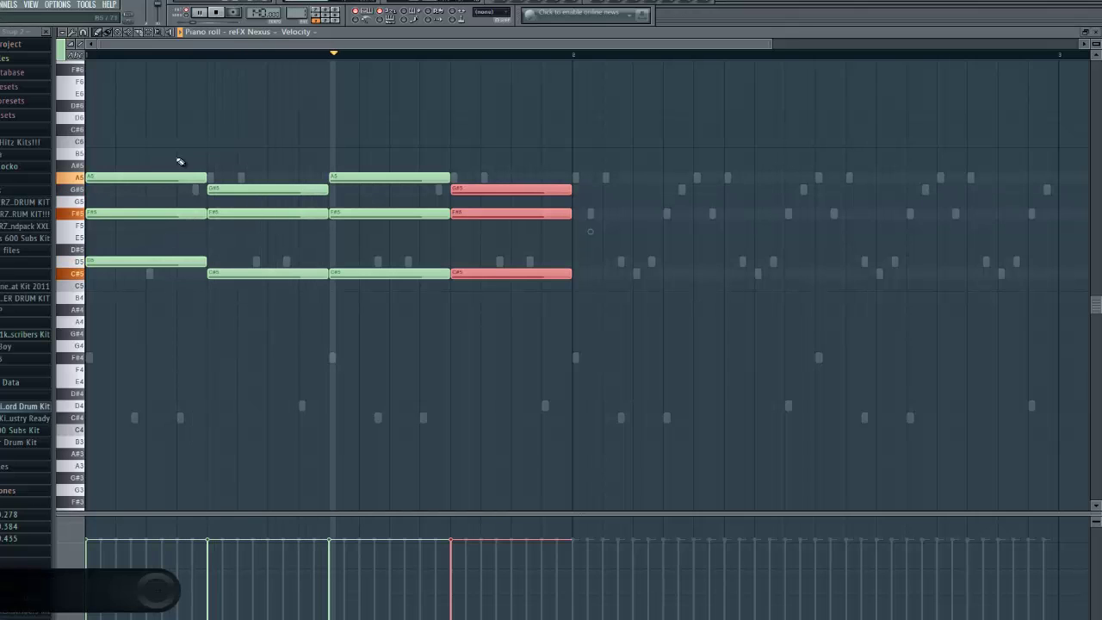
Step: Raise all four Nexus chords by one octave, listen to them, and duplicate them into bar 2
{"action": "left_click_drag", "start_coordinate": [76, 153], "coordinate": [75, 370]}
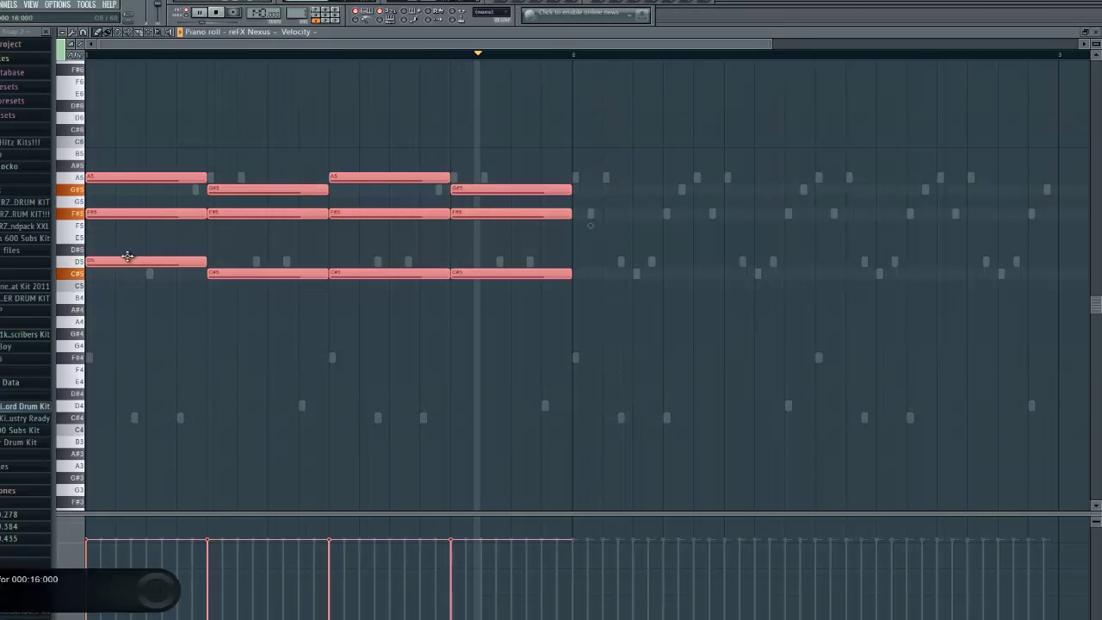
{"action": "key", "text": "space"}
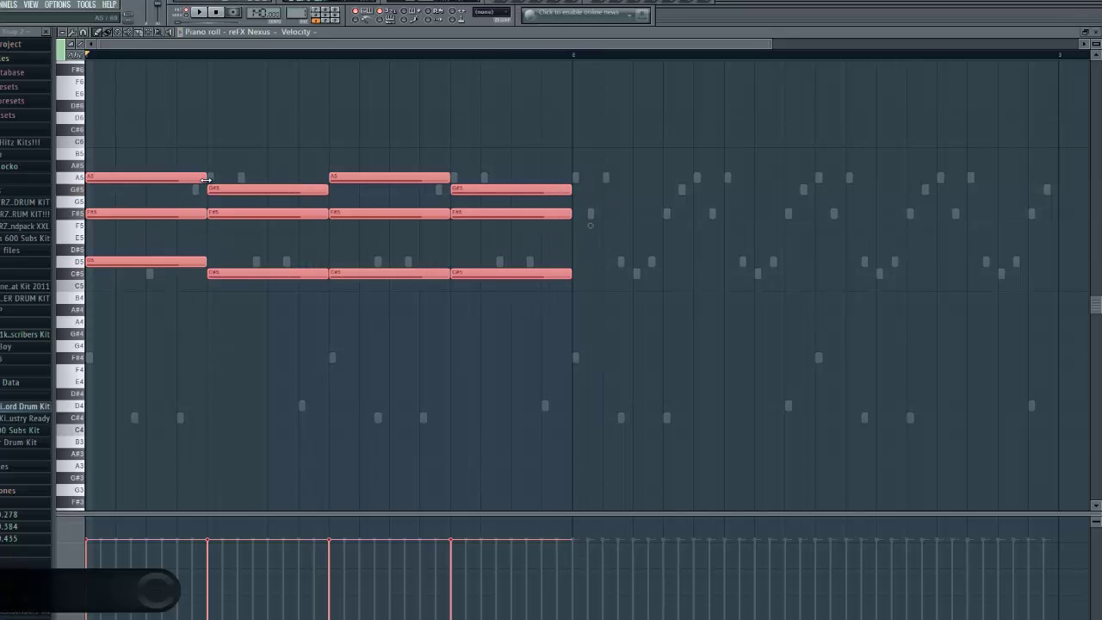
{"action": "mouse_move", "coordinate": [193, 178]}
{"action": "left_mouse_down"}
{"action": "mouse_move", "coordinate": [181, 71]}
{"action": "mouse_move", "coordinate": [175, 165]}
{"action": "left_mouse_up"}
{"action": "key", "text": "space"}
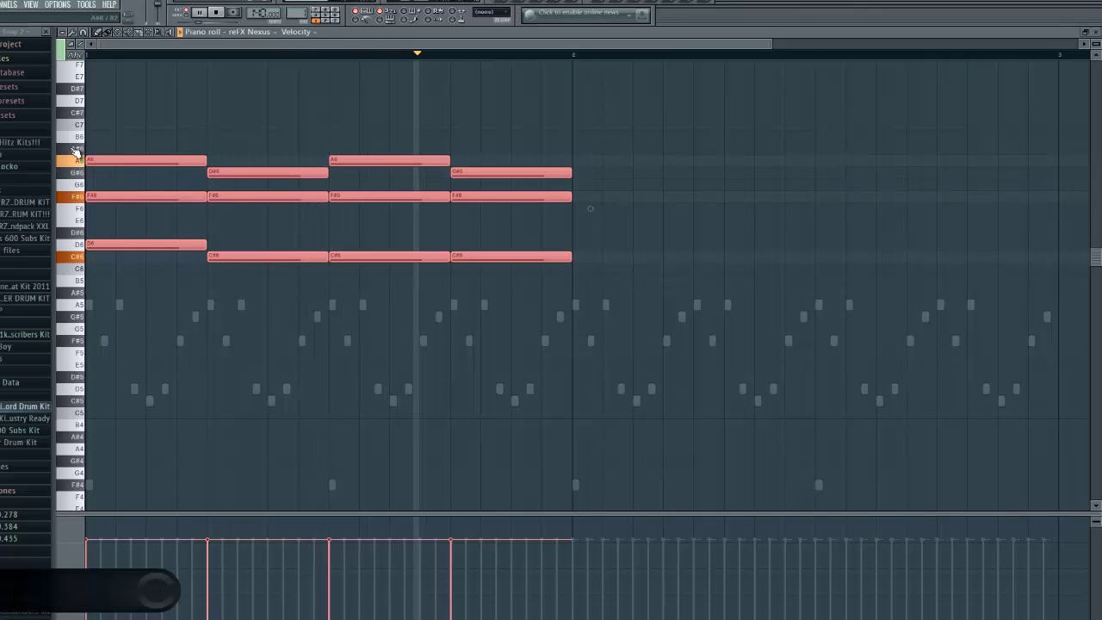
{"action": "key", "text": "space"}
{"action": "left_click_drag", "start_coordinate": [196, 158], "coordinate": [581, 168], "text": "shift"}
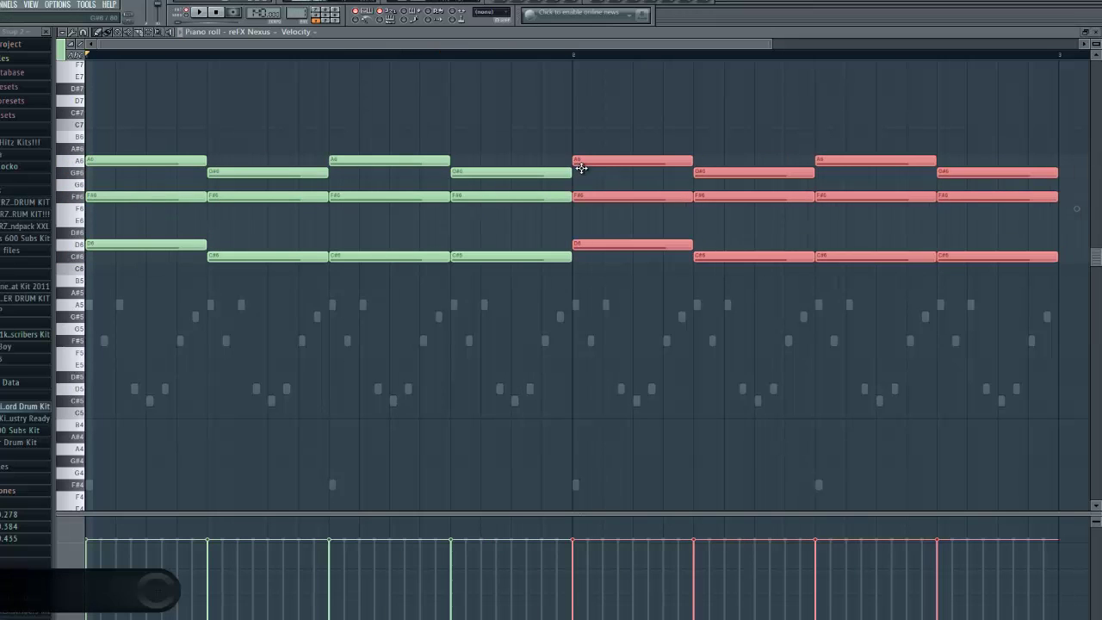
Step: Turn every Nexus chord in both bars into four short repeated hits and play the result
{"action": "key", "text": "ctrl+a"}
{"action": "mouse_move", "coordinate": [207, 162]}
{"action": "left_mouse_down"}
{"action": "mouse_move", "coordinate": [100, 181]}
{"action": "mouse_move", "coordinate": [184, 165]}
{"action": "left_mouse_up"}
{"action": "key", "text": "space"}
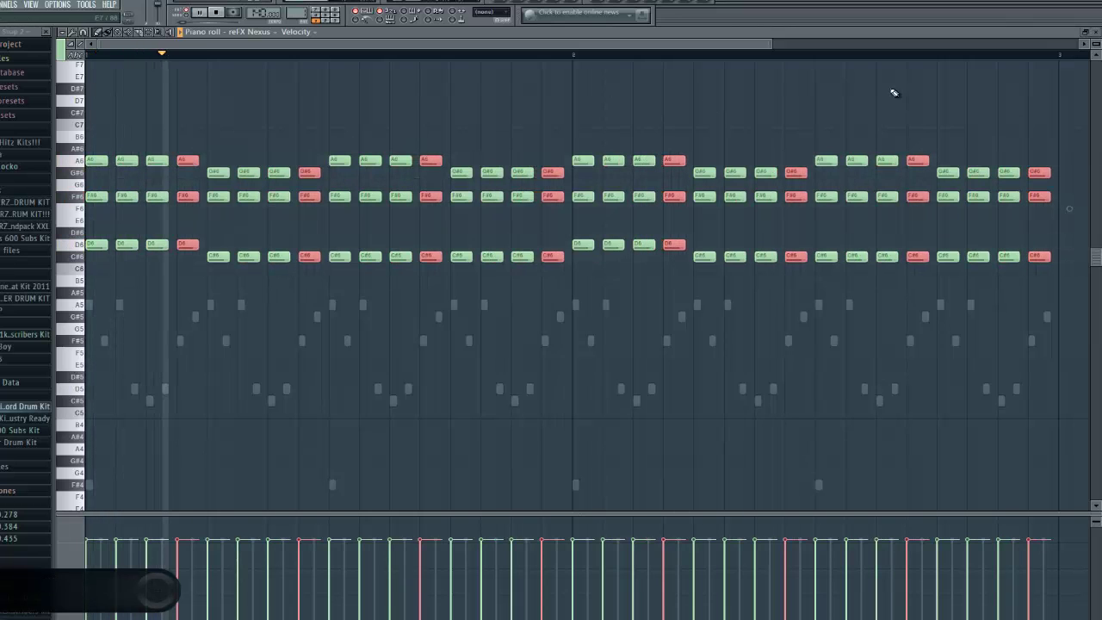
Step: Close the piano roll and clone the Nexus channel
{"action": "key", "text": "Escape"}
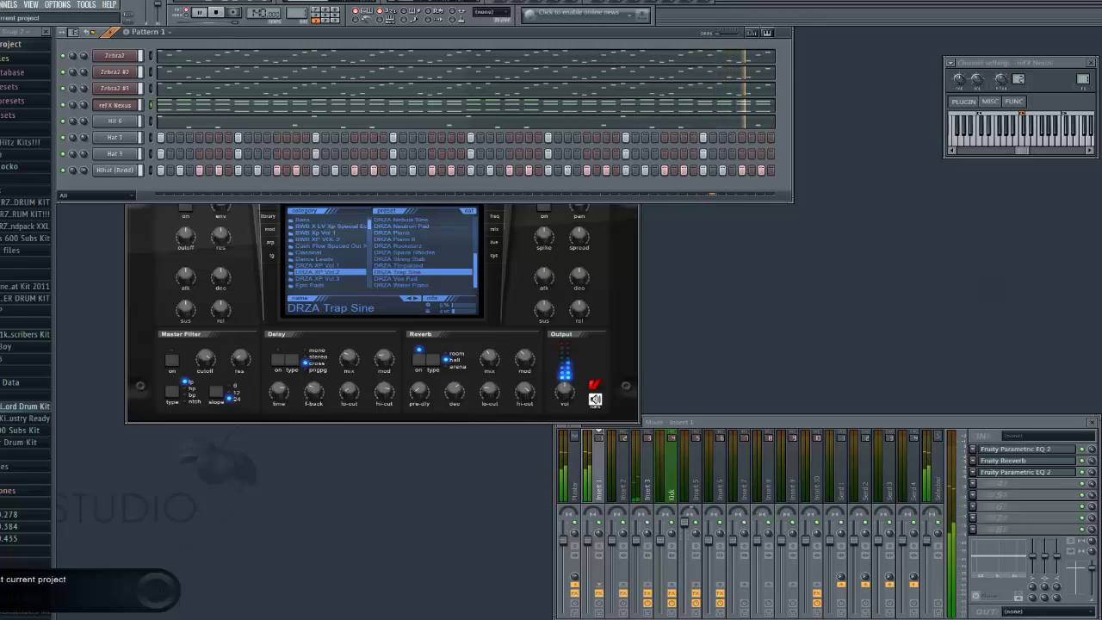
{"action": "right_click", "coordinate": [130, 105]}
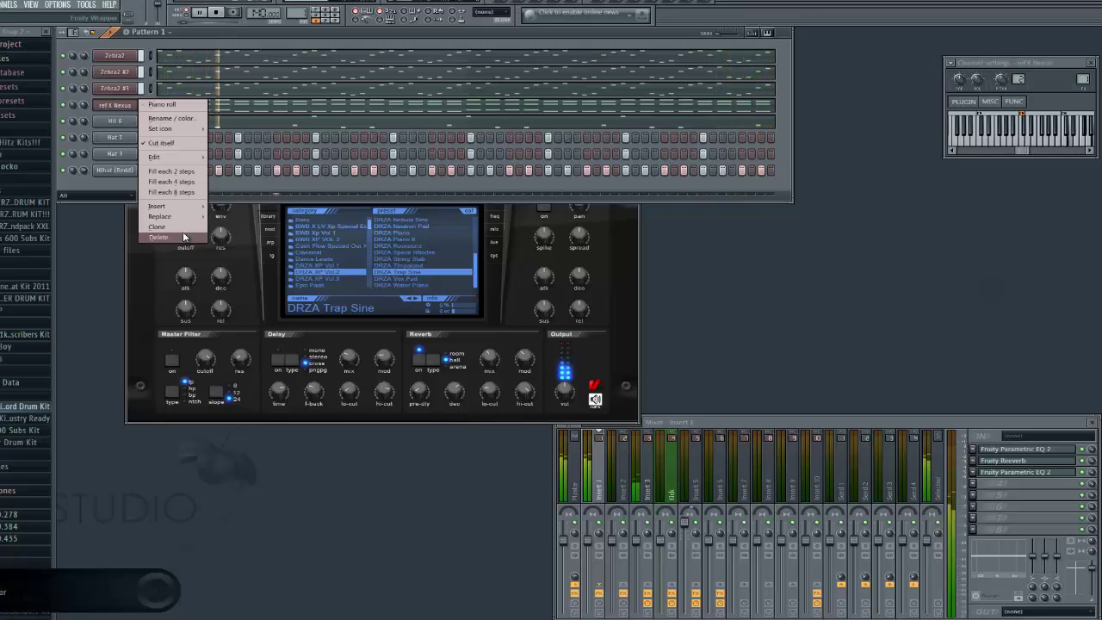
{"action": "left_click", "coordinate": [181, 235]}
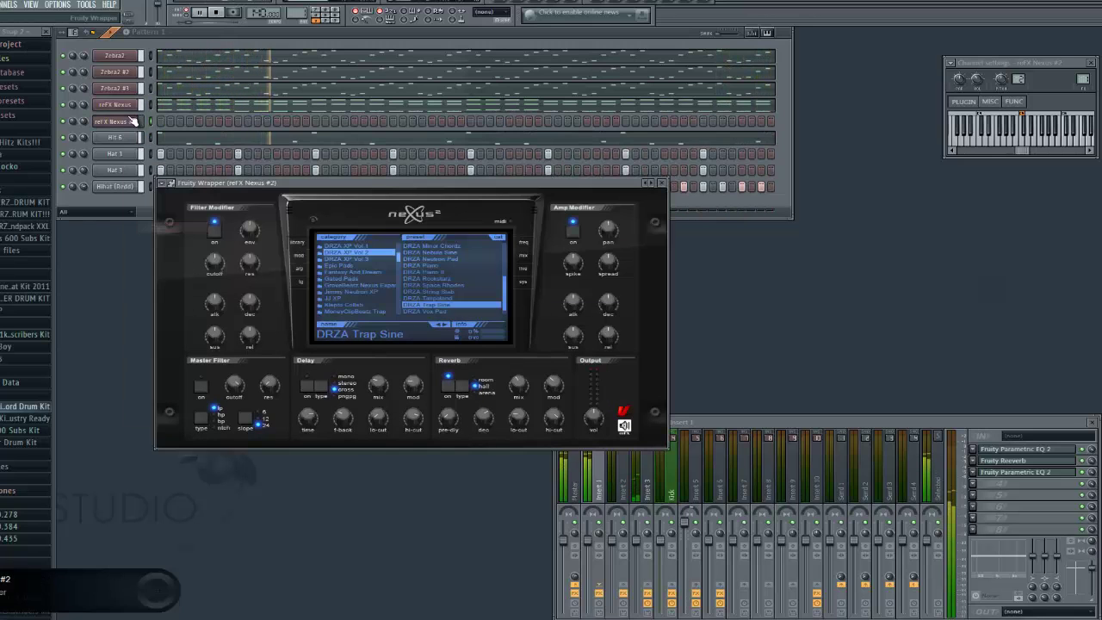
Step: Load the W Choir Plucks preset into the cloned Nexus channel and stop playback
{"action": "left_click_drag", "start_coordinate": [398, 257], "coordinate": [403, 285]}
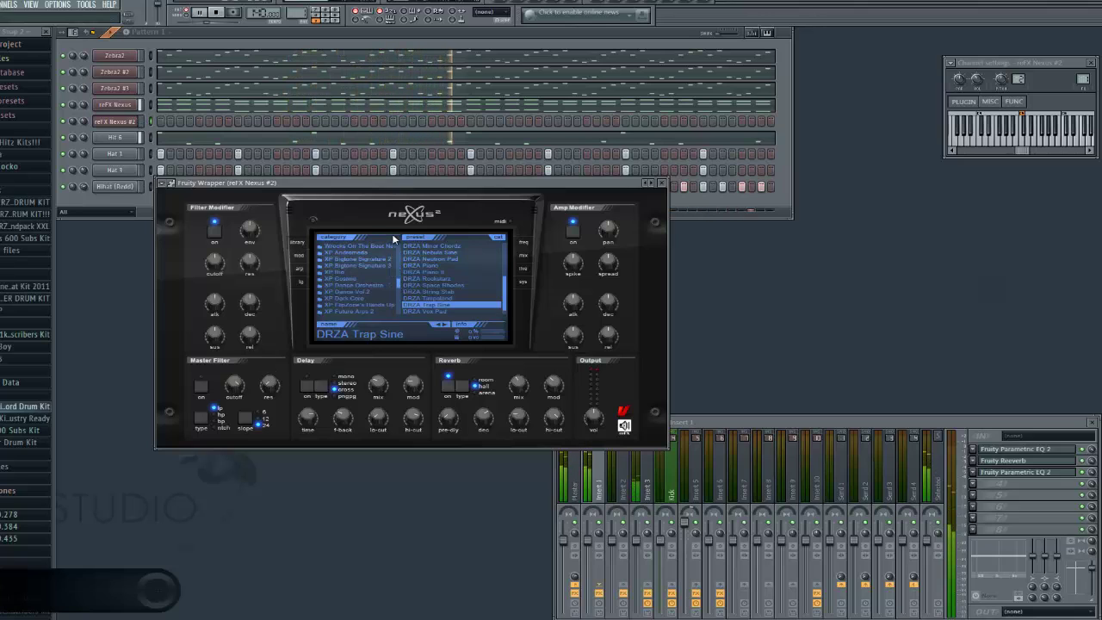
{"action": "left_click", "coordinate": [357, 246]}
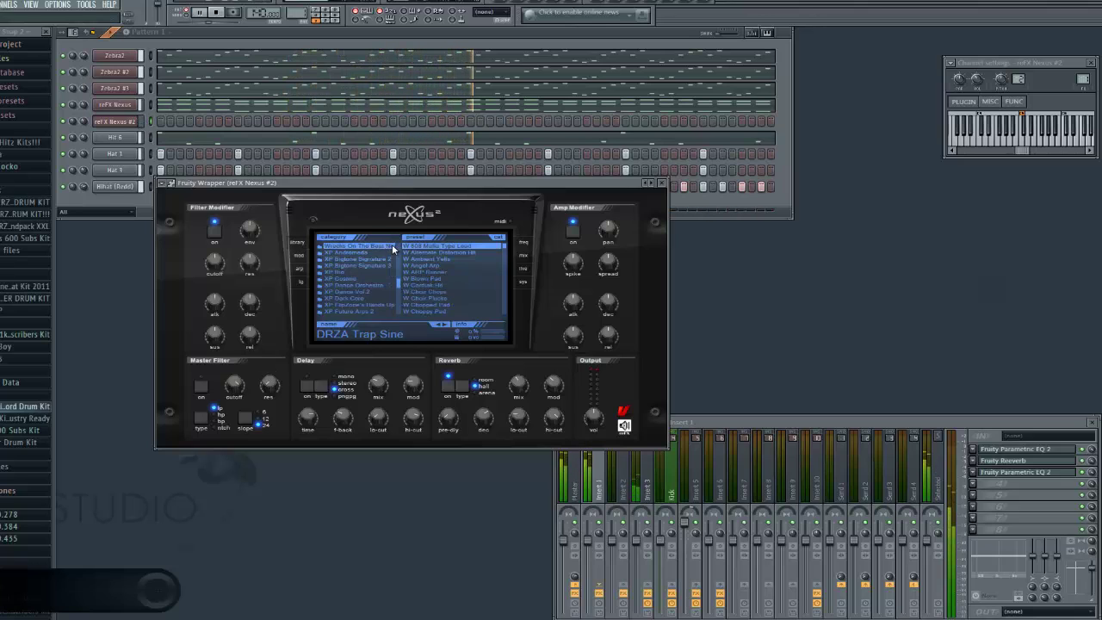
{"action": "key", "text": "space"}
{"action": "left_click", "coordinate": [446, 298]}
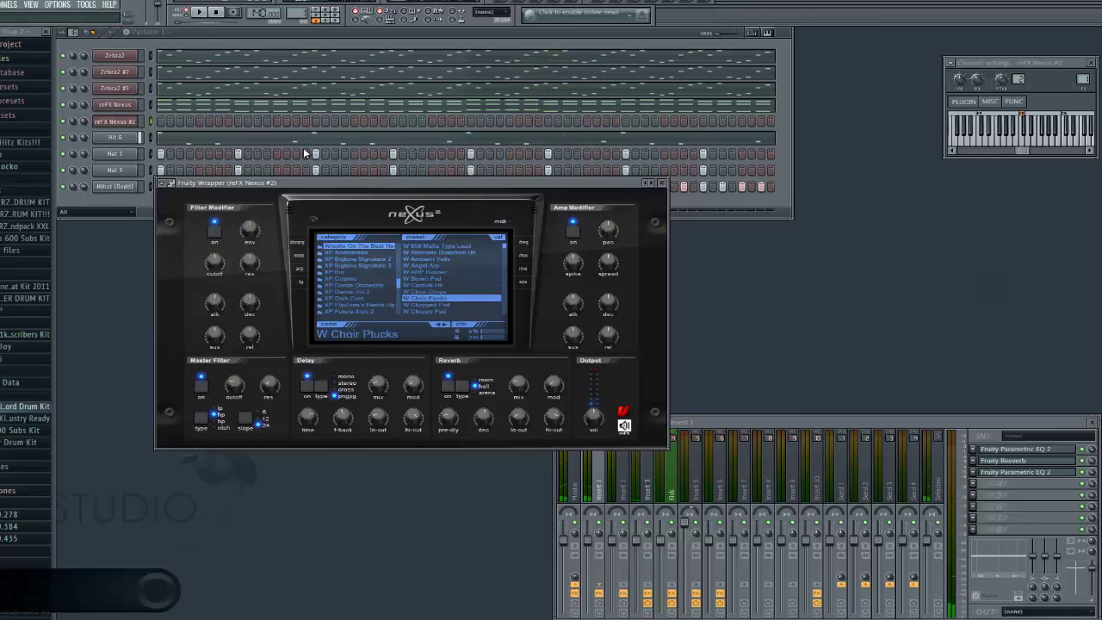
Step: Open the cloned Nexus channel's piano roll and try out notes on its keyboard against the playing pattern
{"action": "right_click", "coordinate": [84, 123]}
{"action": "key", "text": "Escape"}
{"action": "key", "text": "q"}
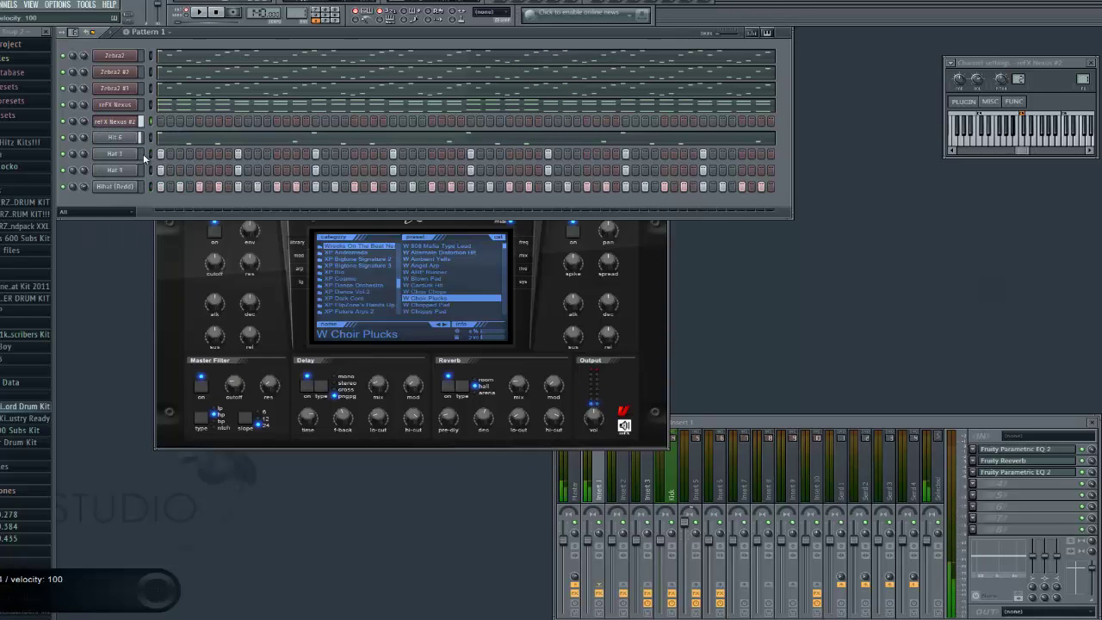
{"action": "right_click", "coordinate": [135, 116]}
{"action": "left_click", "coordinate": [163, 120]}
{"action": "left_click_drag", "start_coordinate": [334, 43], "coordinate": [721, 78]}
{"action": "key", "text": "space"}
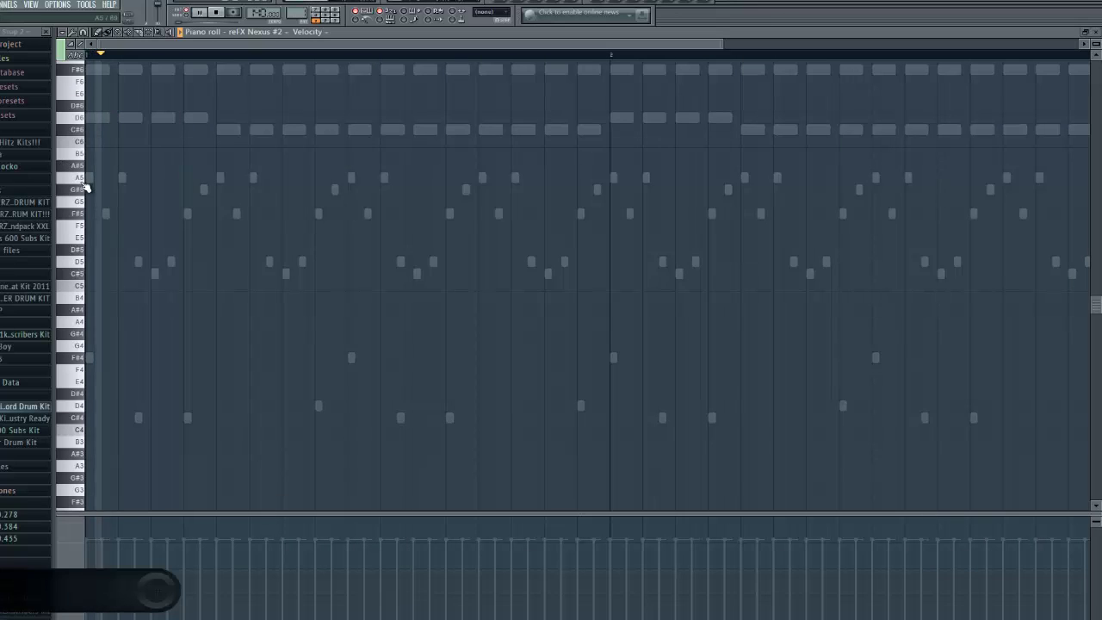
{"action": "left_click", "coordinate": [82, 266]}
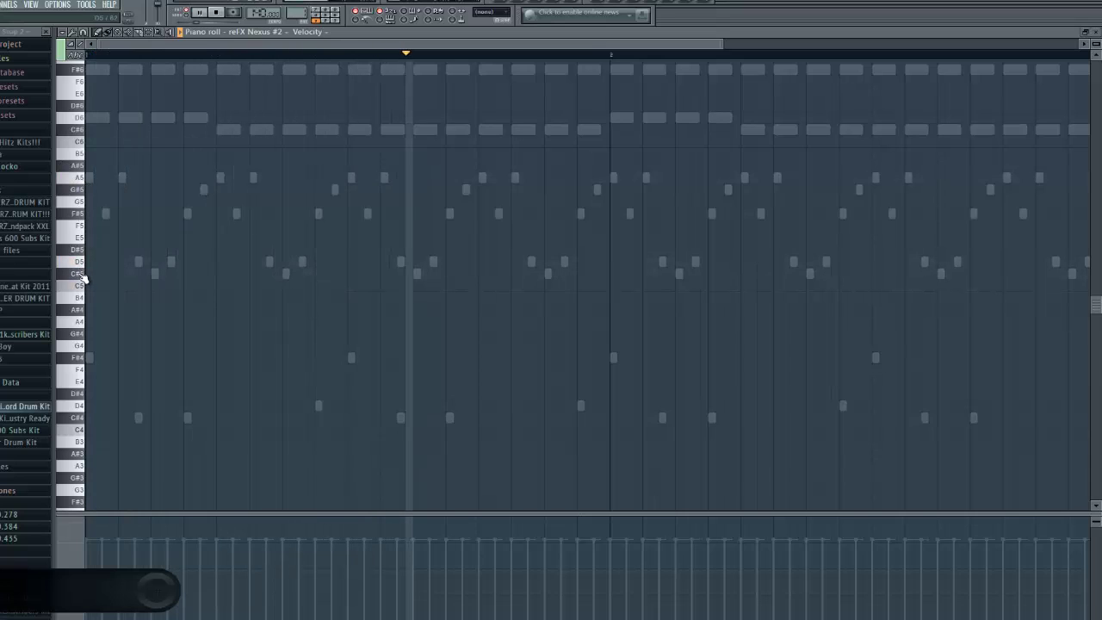
{"action": "key", "text": "space"}
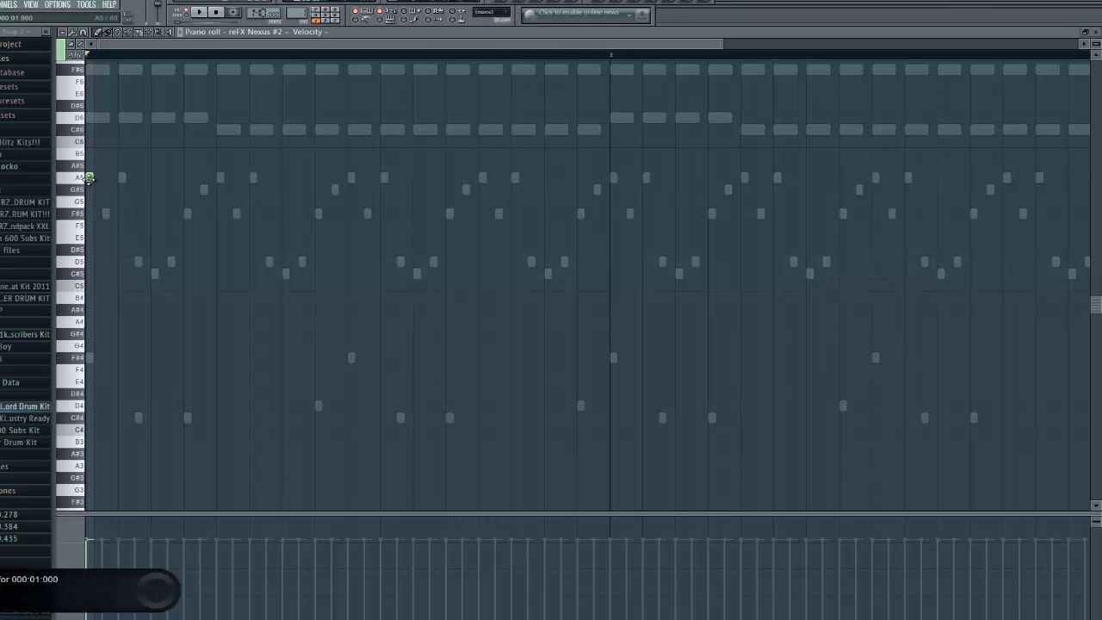
Step: Enter a sparse melody in bar 1 with A6 on step 1, F#6 on step 5, D6 on step 9 and C#6 on step 11
{"action": "left_click_drag", "start_coordinate": [84, 17], "coordinate": [89, 153]}
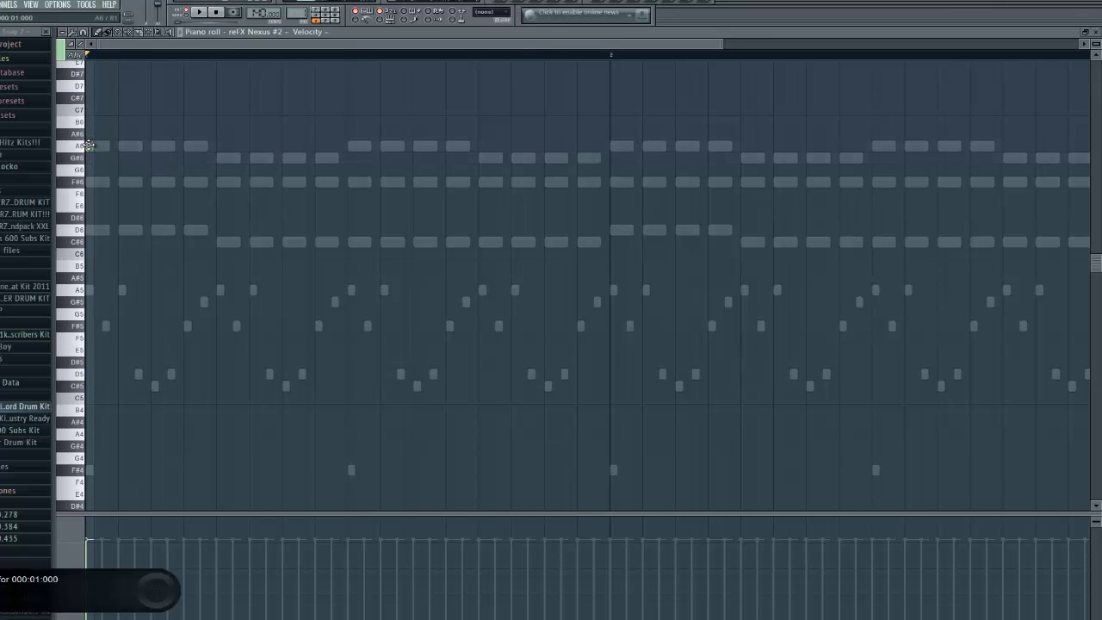
{"action": "key", "text": "space"}
{"action": "left_click", "coordinate": [153, 182]}
{"action": "key", "text": "space"}
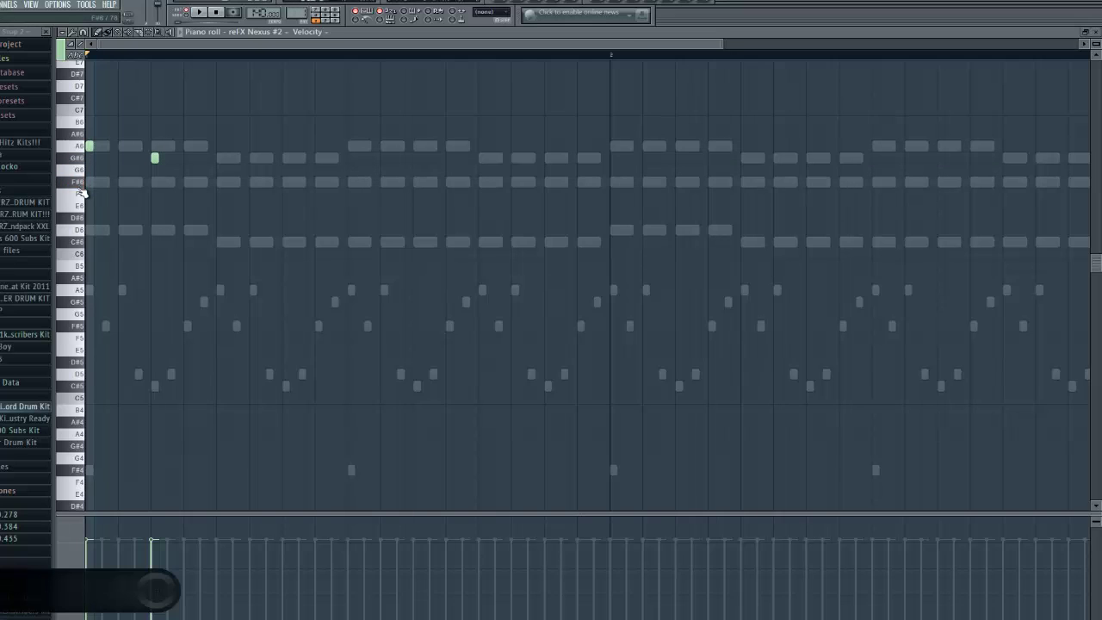
{"action": "left_click_drag", "start_coordinate": [155, 186], "coordinate": [155, 183]}
{"action": "key", "text": "space"}
{"action": "left_click", "coordinate": [252, 243]}
Step: Duplicate the four-note phrase into the second half of bar 1 and play it
{"action": "key", "text": "ctrl+a"}
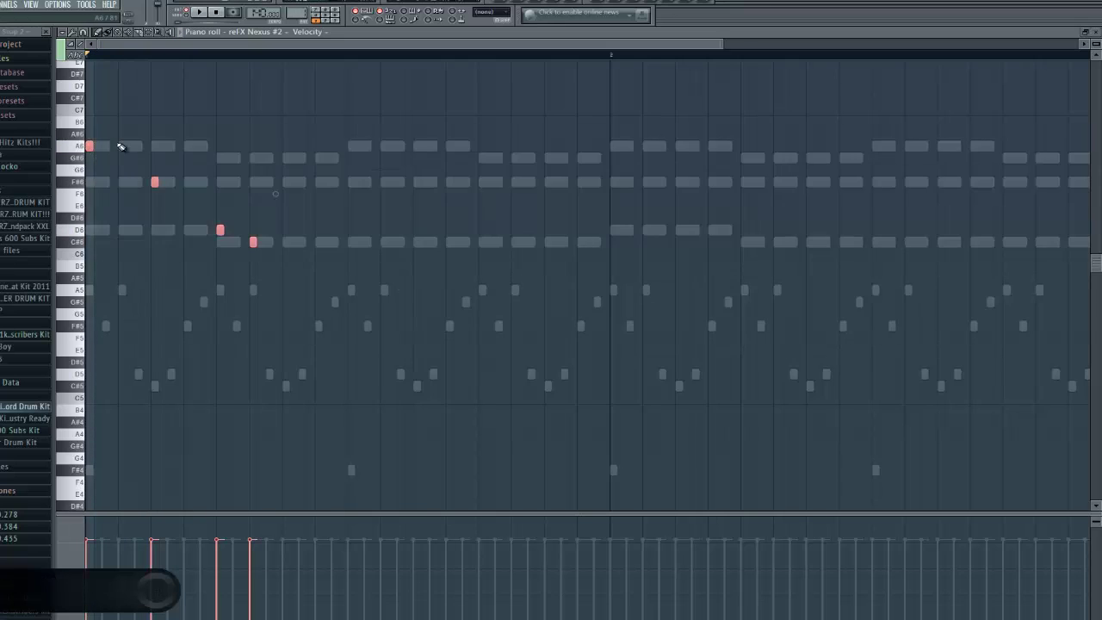
{"action": "key", "text": "ctrl+b"}
{"action": "key", "text": "space"}
{"action": "key", "text": "ctrl+a"}
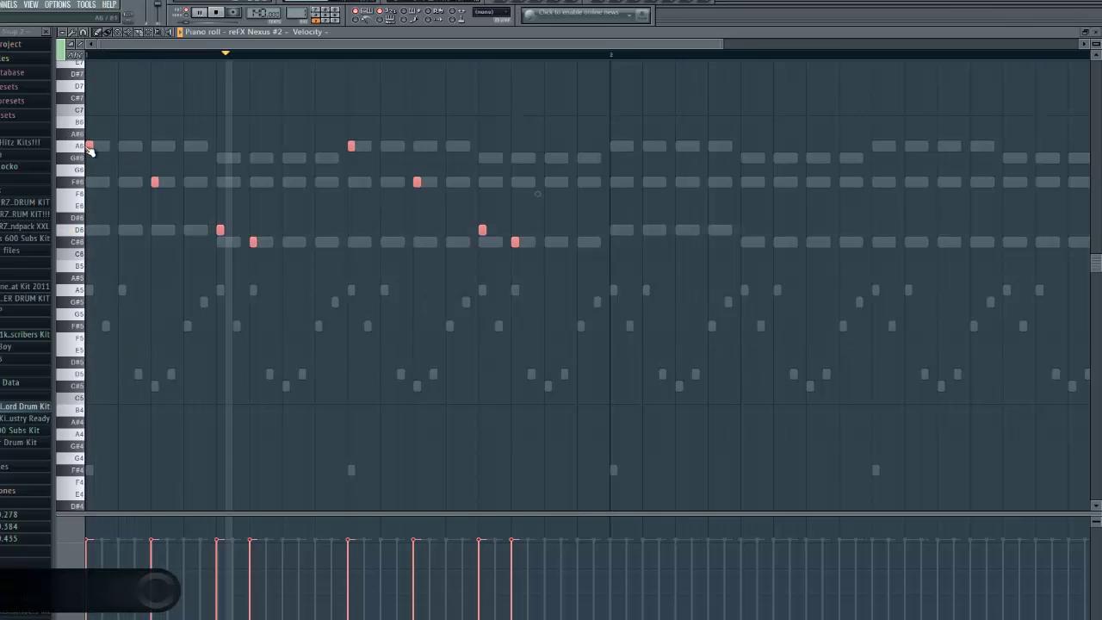
{"action": "key", "text": "ctrl+b"}
{"action": "key", "text": "space"}
Step: Move the two C#6 notes to steps 13 and 29 of bar 1 and copy the whole phrase into bar 2
{"action": "key", "text": "Delete"}
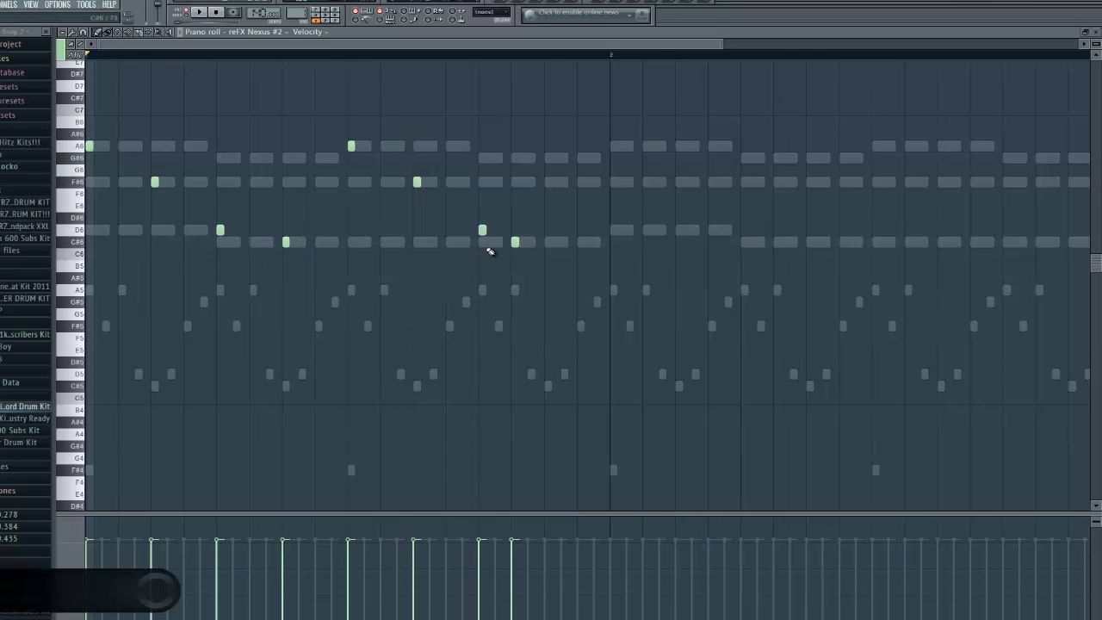
{"action": "left_click_drag", "start_coordinate": [512, 248], "coordinate": [548, 242]}
{"action": "key", "text": "ctrl+a"}
{"action": "left_click_drag", "start_coordinate": [92, 148], "coordinate": [613, 142]}
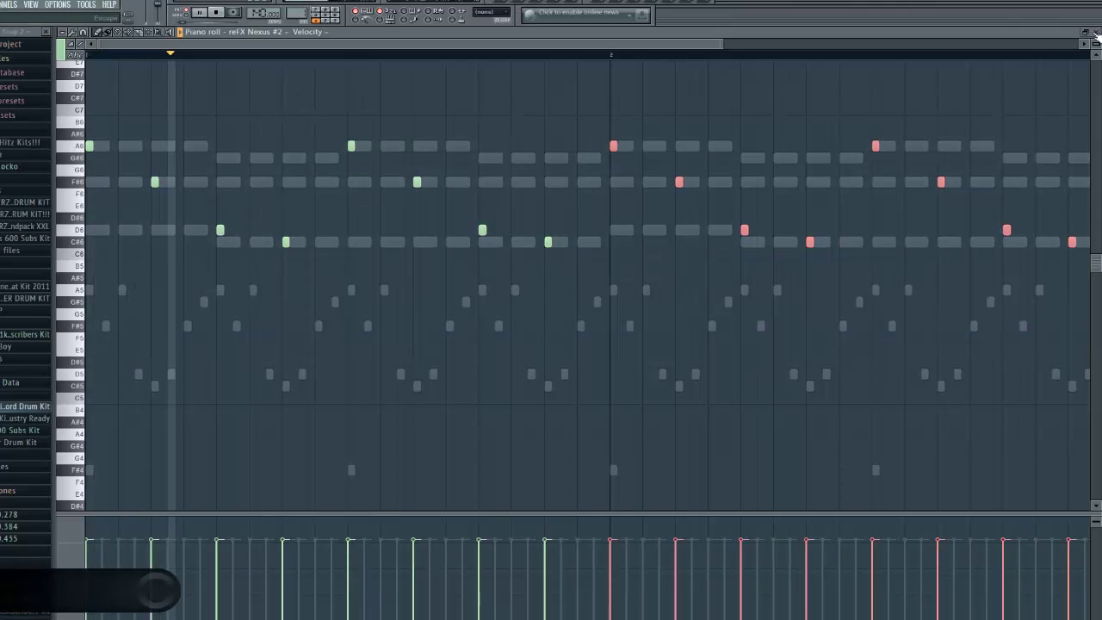
Step: Close the piano roll and save the project
{"action": "left_click", "coordinate": [1096, 33]}
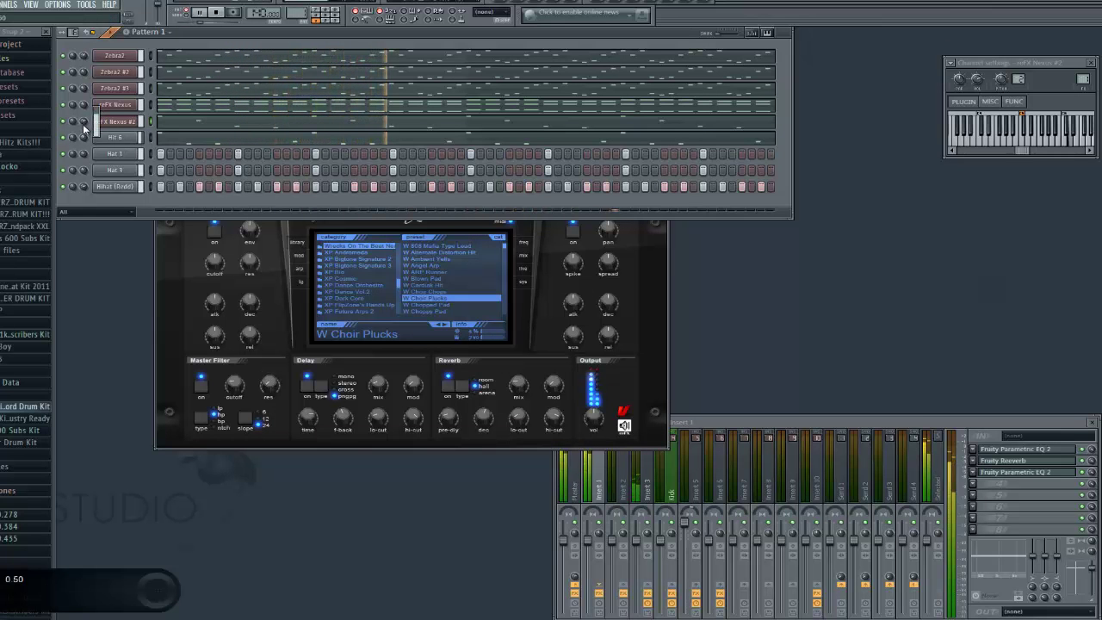
{"action": "left_click", "coordinate": [0, 5]}
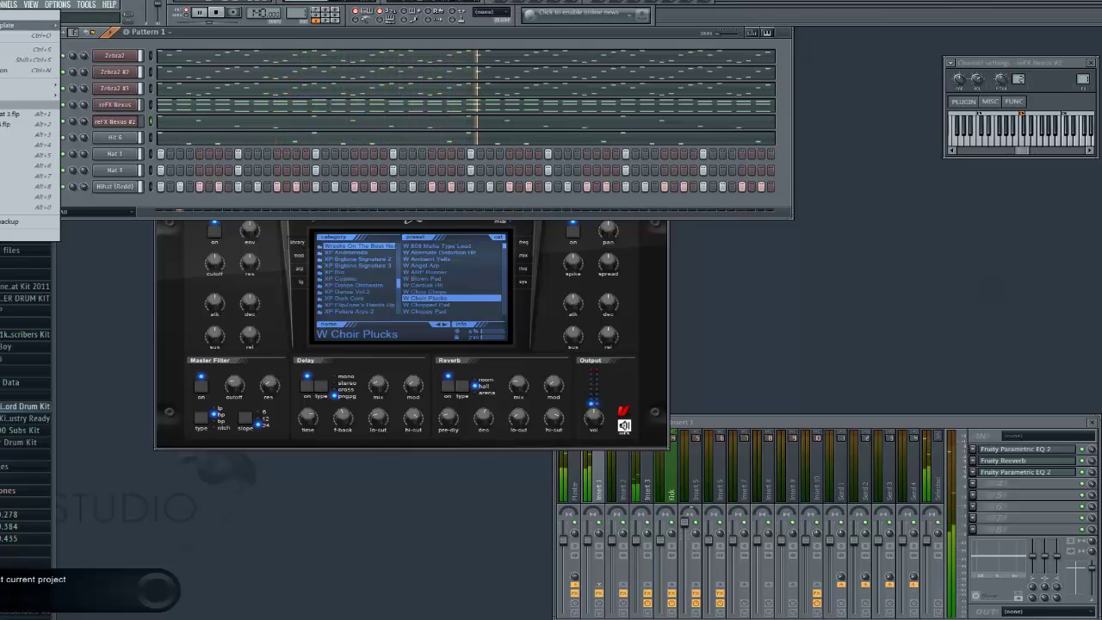
{"action": "left_click", "coordinate": [2, 49]}
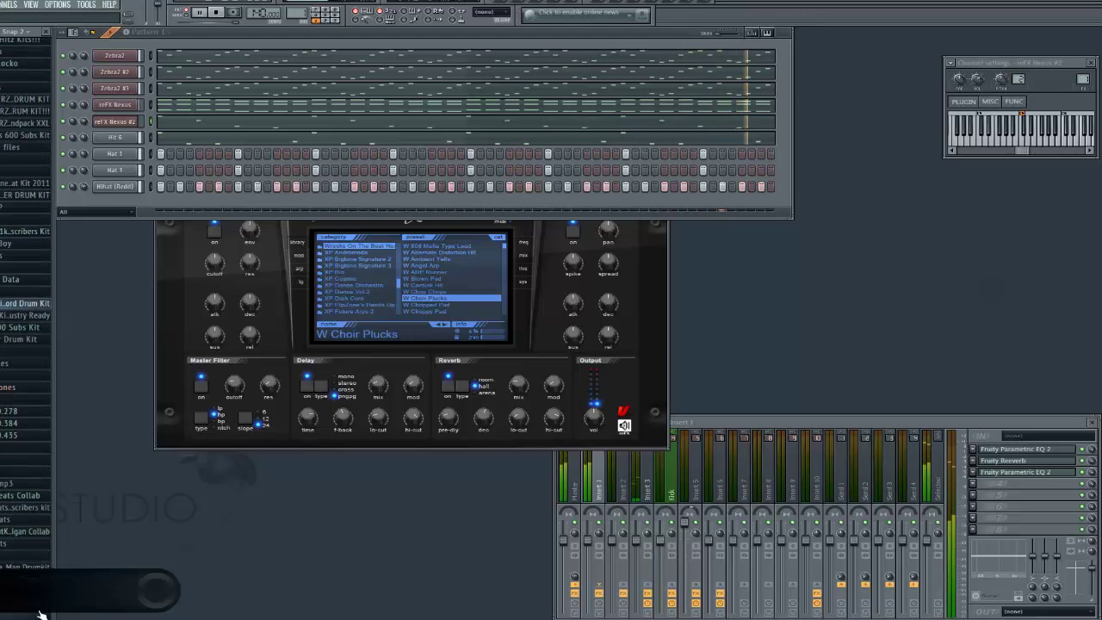
Step: Add the YCTrapPunchKick_YC sample as a new channel, routed to mixer track 4 (Kick) with its loop option off
{"action": "left_click", "coordinate": [40, 608]}
{"action": "left_click_drag", "start_coordinate": [30, 582], "coordinate": [129, 205]}
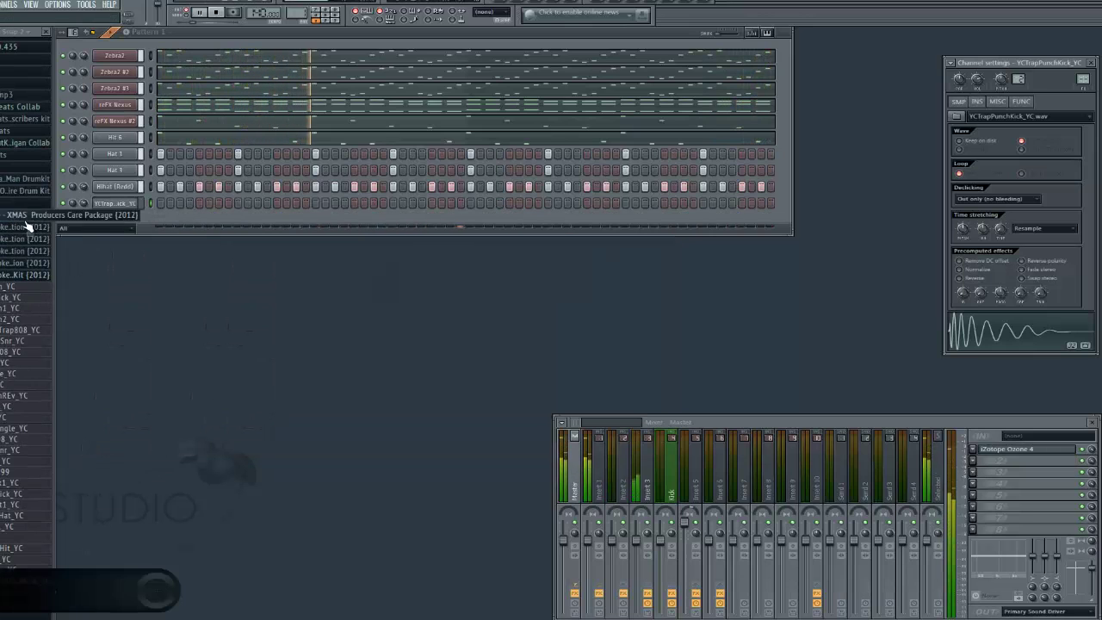
{"action": "scroll", "coordinate": [24, 224], "scroll_direction": "up", "scroll_amount": 10}
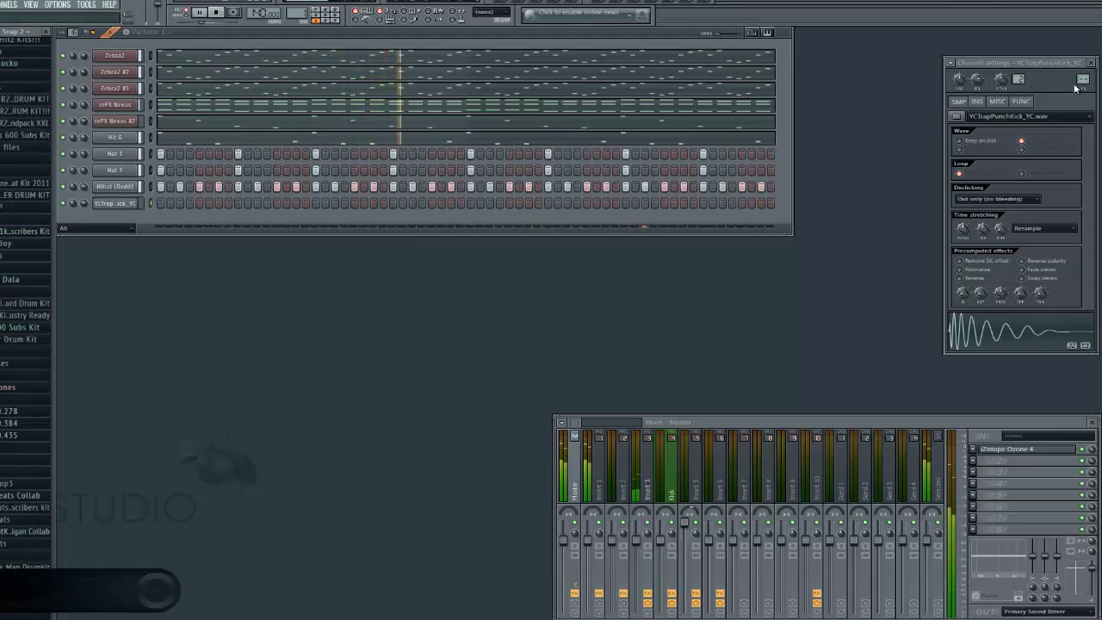
{"action": "left_click_drag", "start_coordinate": [1079, 79], "coordinate": [1077, 63]}
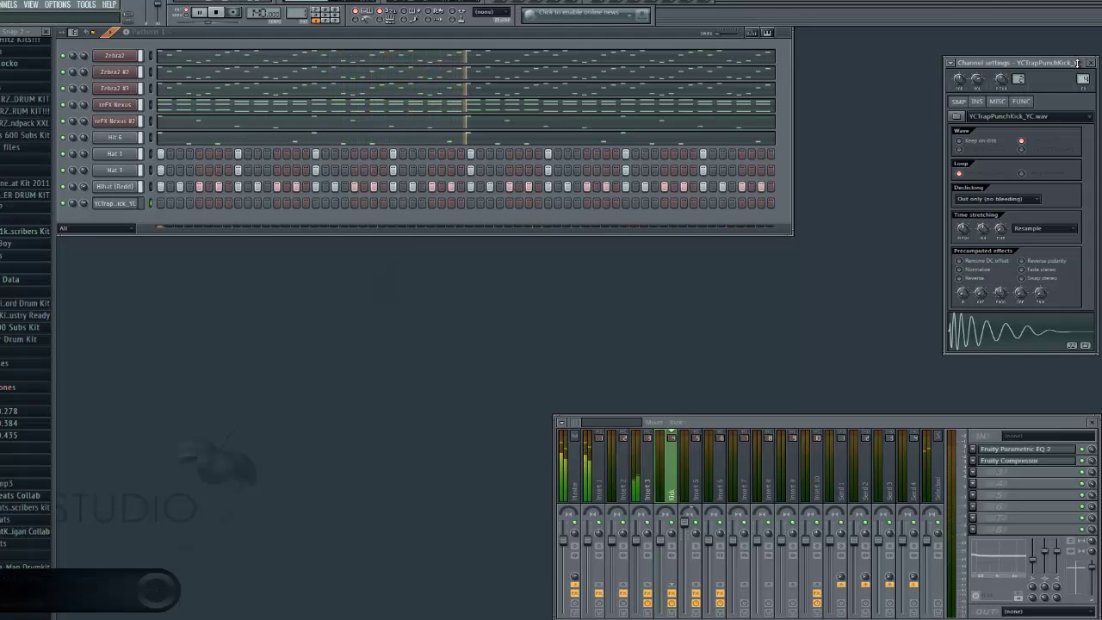
{"action": "left_click", "coordinate": [960, 174]}
Step: Enable Cut itself for the punch kick and HiHat (Redd) channels and check the setting on Hit 6
{"action": "right_click", "coordinate": [116, 204]}
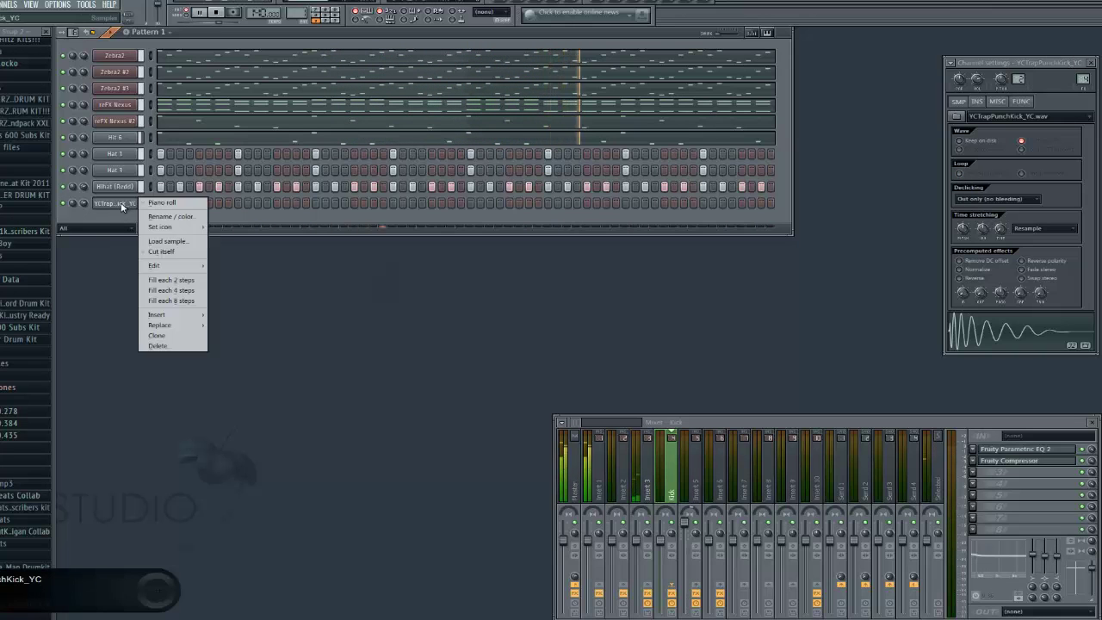
{"action": "left_click", "coordinate": [161, 252]}
{"action": "right_click", "coordinate": [119, 187]}
{"action": "left_click", "coordinate": [159, 236]}
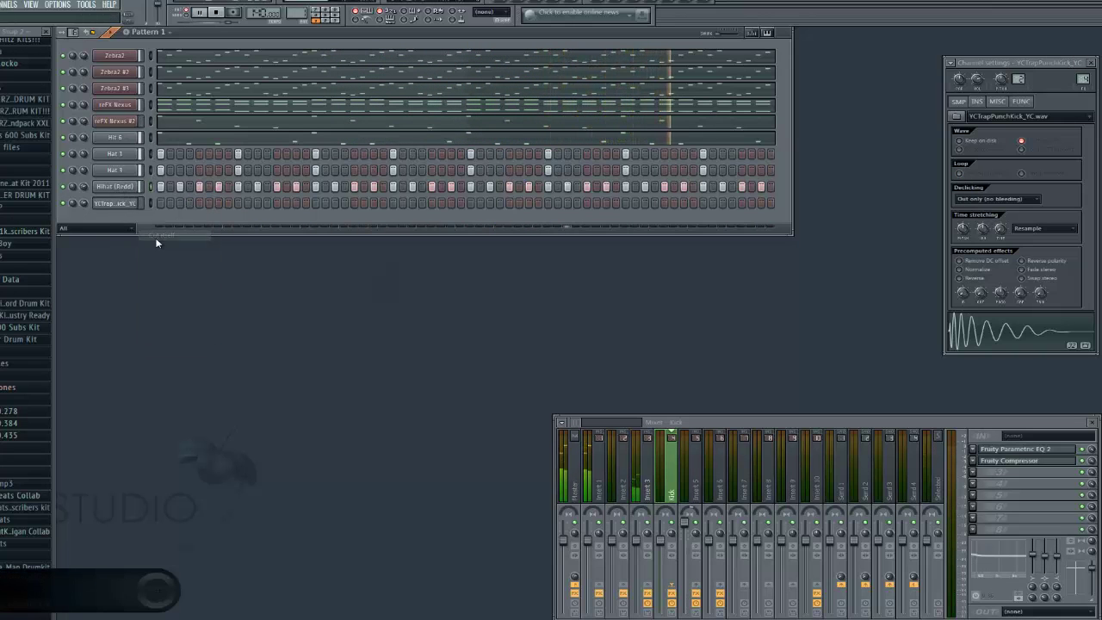
{"action": "right_click", "coordinate": [116, 170]}
{"action": "right_click", "coordinate": [110, 138]}
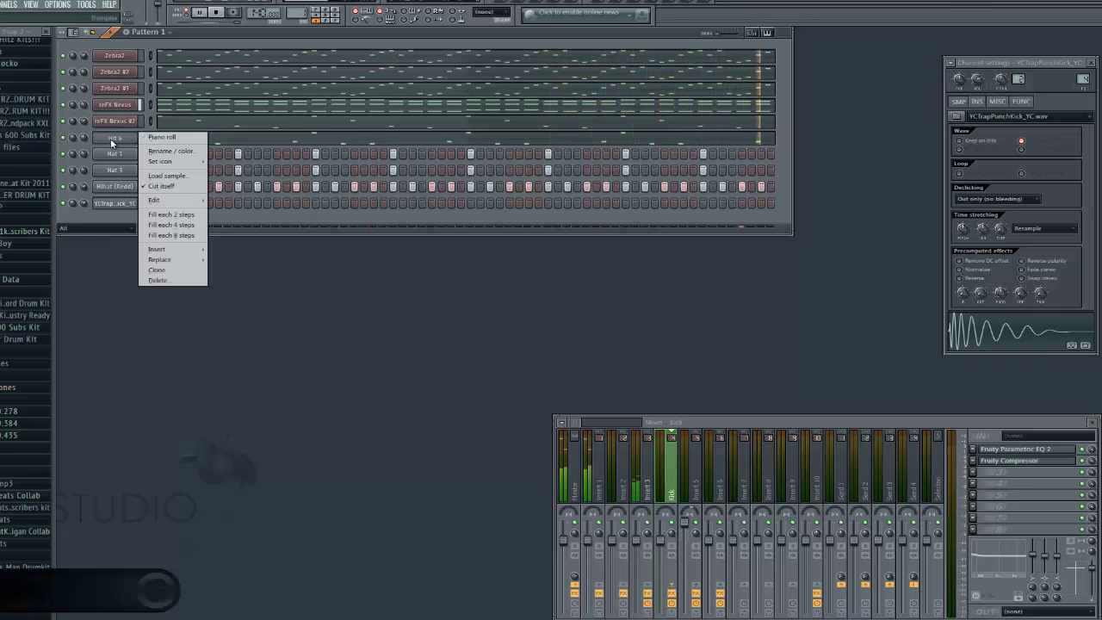
{"action": "left_click", "coordinate": [110, 138]}
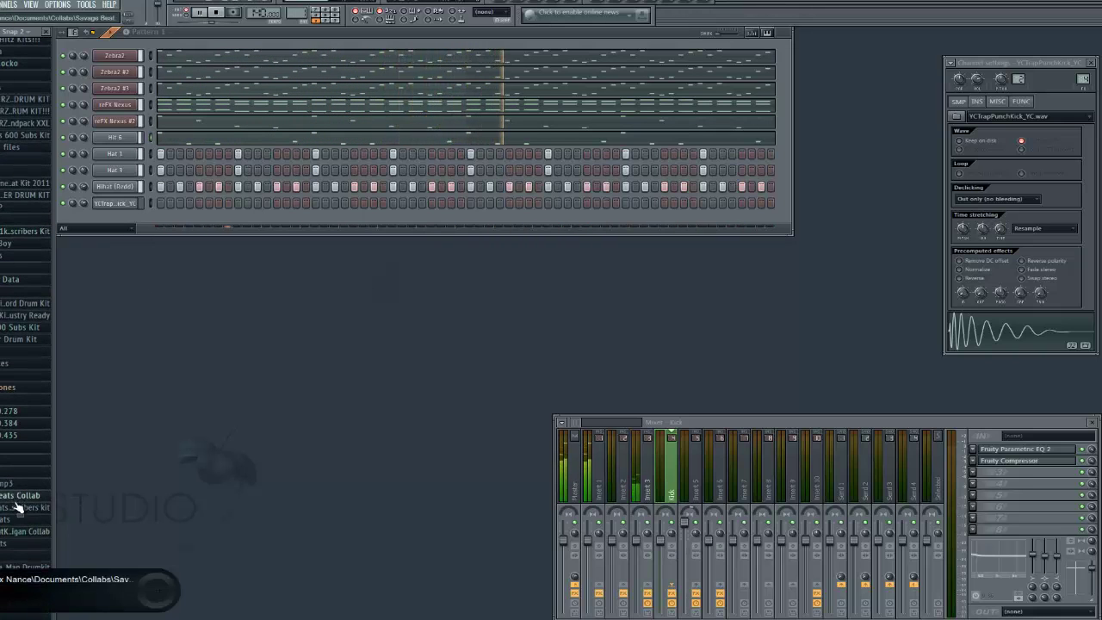
Step: Add the HardBass sample as a new channel with its loop option off and route it to mixer track 4 (Kick)
{"action": "scroll", "coordinate": [18, 501], "scroll_direction": "down", "scroll_amount": 2}
{"action": "left_click", "coordinate": [15, 477]}
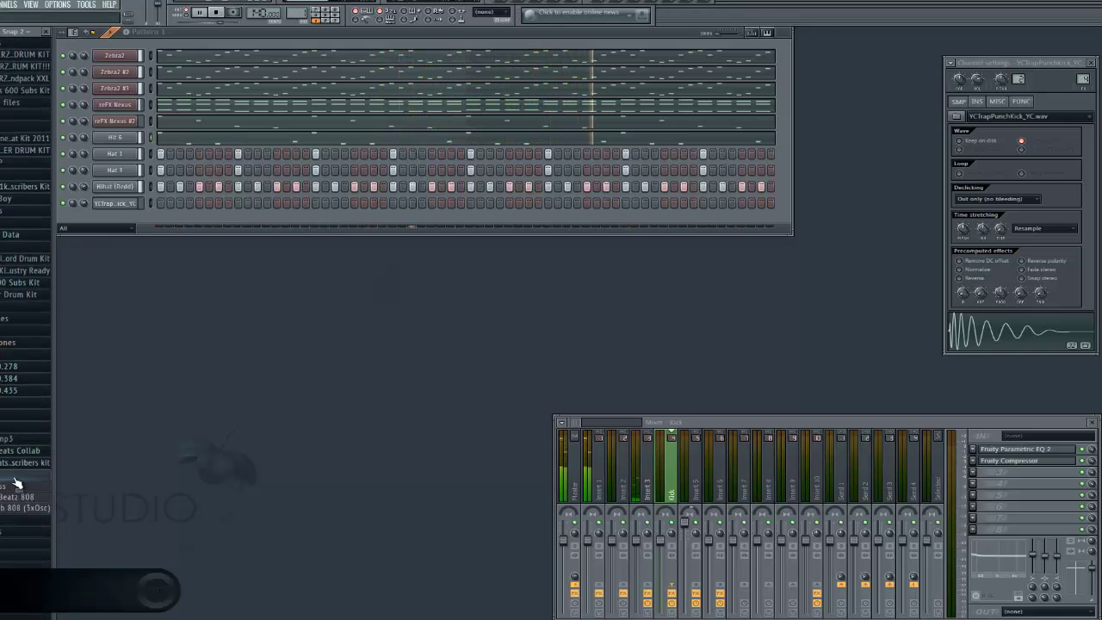
{"action": "left_click_drag", "start_coordinate": [17, 486], "coordinate": [129, 226]}
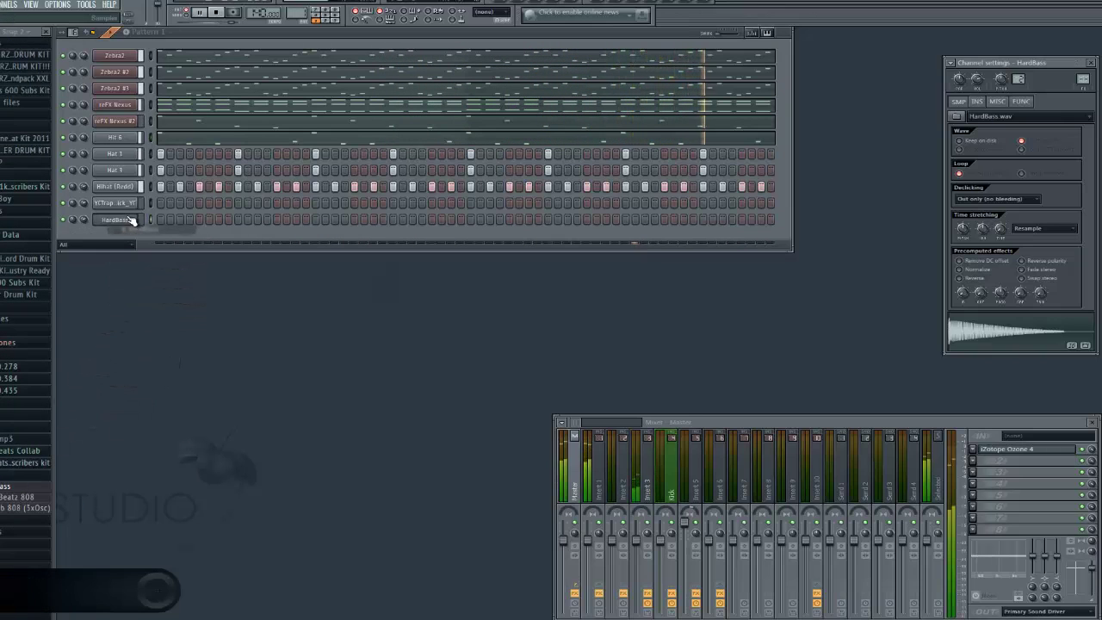
{"action": "left_click", "coordinate": [976, 176]}
{"action": "left_click_drag", "start_coordinate": [1083, 82], "coordinate": [1083, 65]}
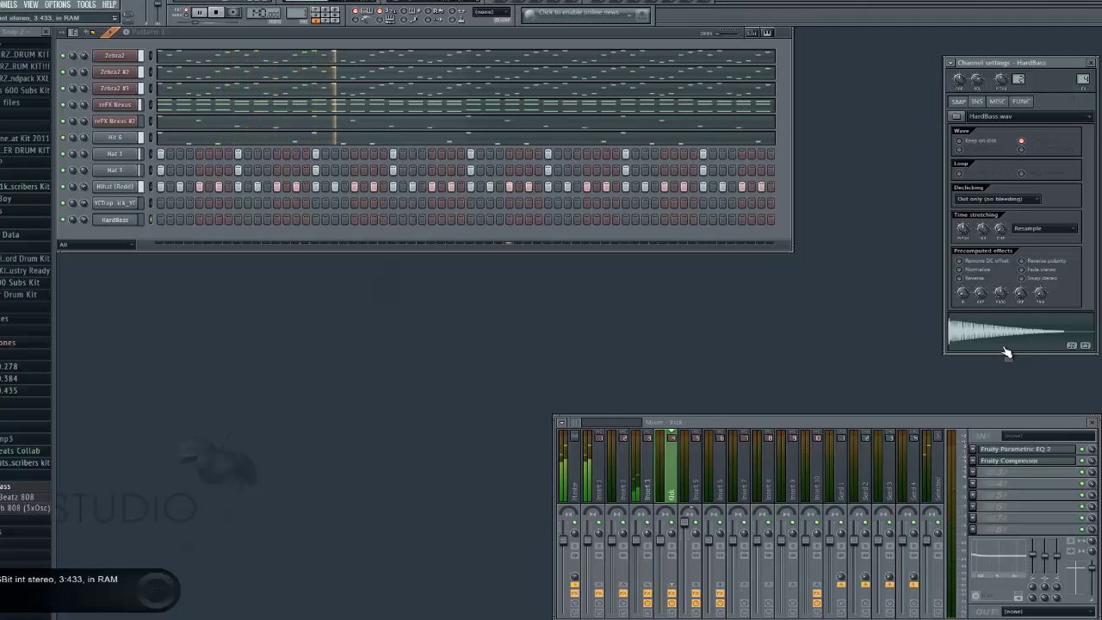
Step: Lower the HardBass channel volume to about 0.22 and enable Cut itself for it
{"action": "left_click_drag", "start_coordinate": [83, 220], "coordinate": [98, 261]}
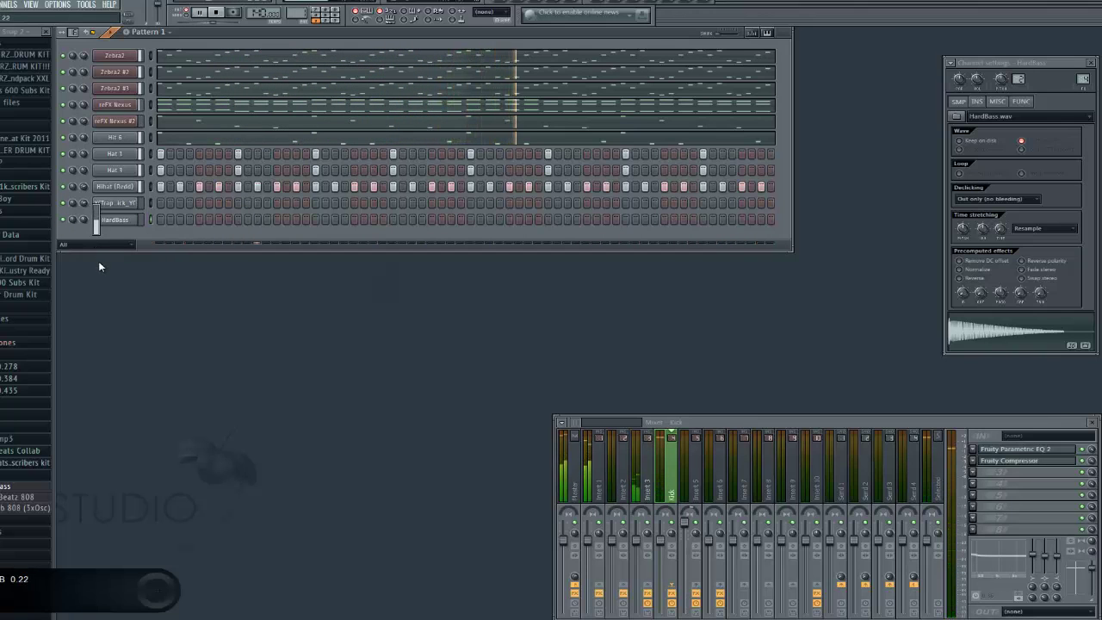
{"action": "right_click", "coordinate": [113, 224]}
{"action": "left_click", "coordinate": [178, 268]}
{"action": "right_click", "coordinate": [134, 223]}
{"action": "left_click", "coordinate": [173, 219]}
{"action": "left_click_drag", "start_coordinate": [334, 44], "coordinate": [741, 120]}
{"action": "key", "text": "space"}
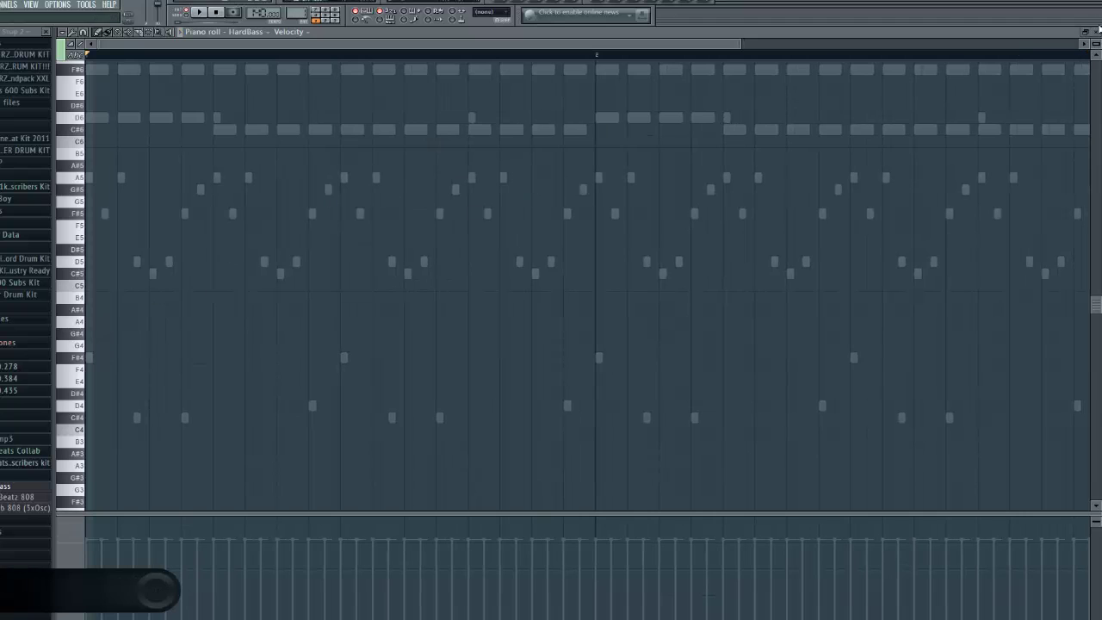
{"action": "key", "text": "F7"}
Step: Audition the BasicClap, BasicLex808 and snare samples in the subscribers kit folder, comparing them with the playing pattern
{"action": "scroll", "coordinate": [2, 246], "scroll_direction": "up", "scroll_amount": 3}
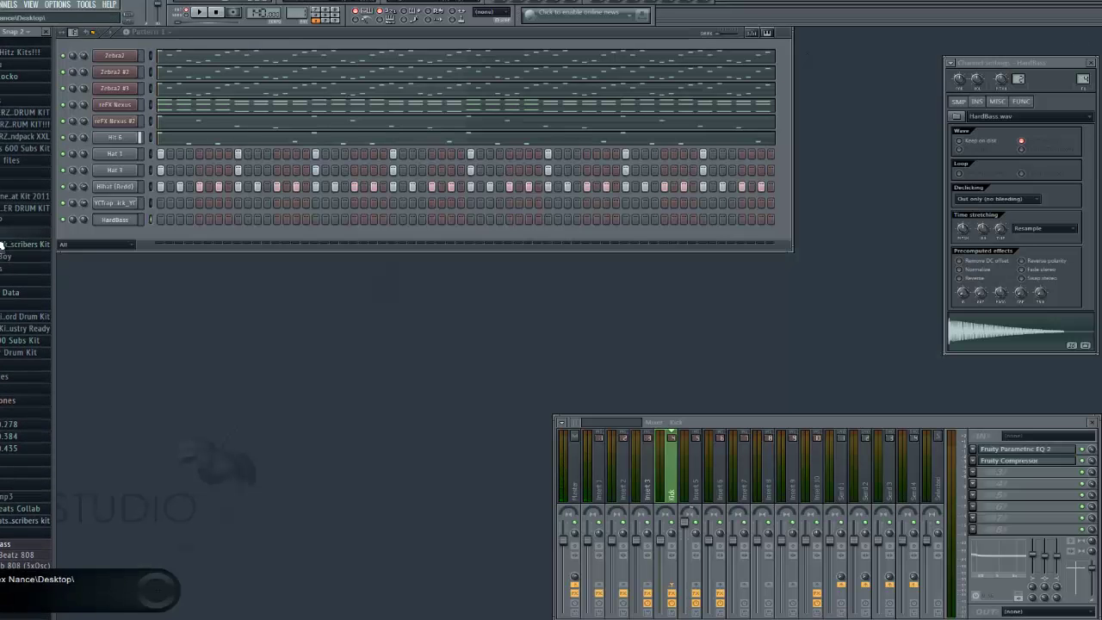
{"action": "left_click", "coordinate": [3, 244]}
{"action": "left_click", "coordinate": [13, 290]}
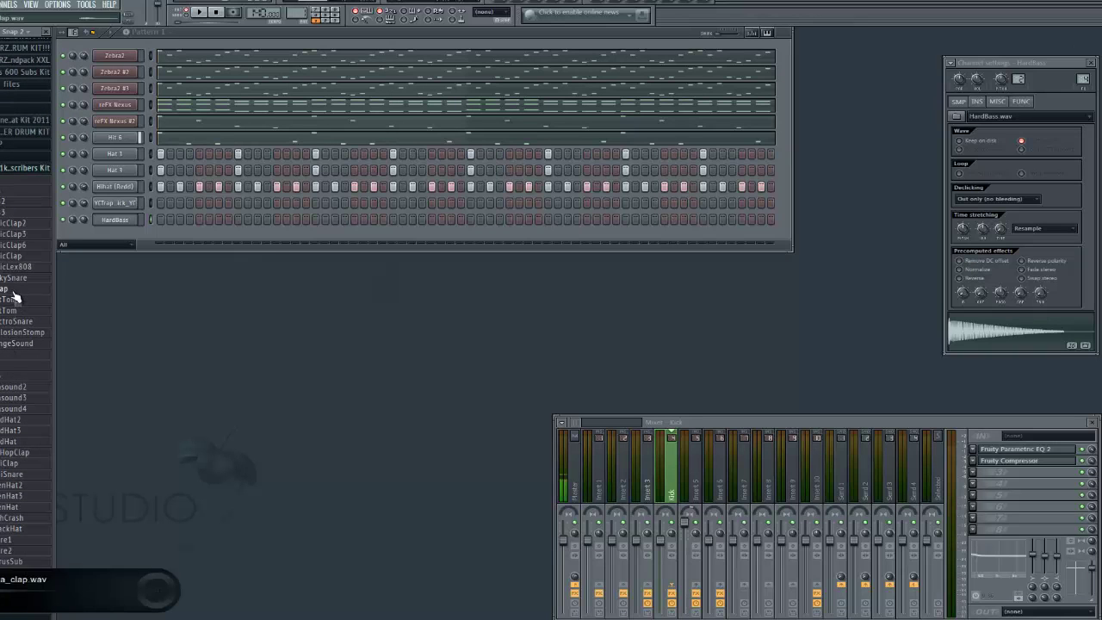
{"action": "left_click", "coordinate": [22, 246]}
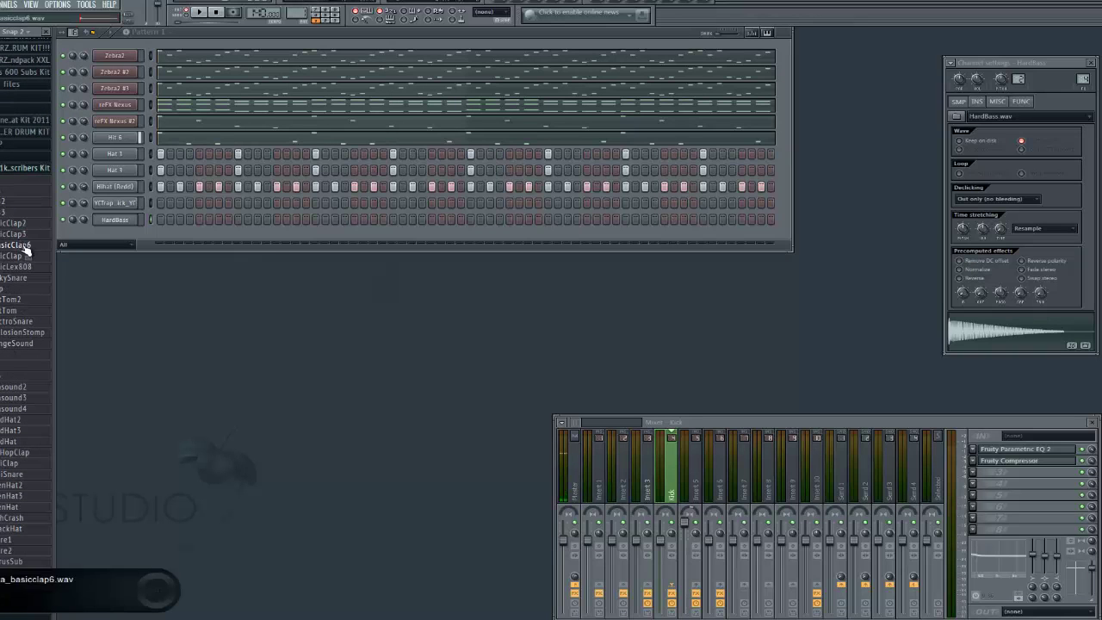
{"action": "left_click", "coordinate": [24, 233]}
{"action": "key", "text": "space"}
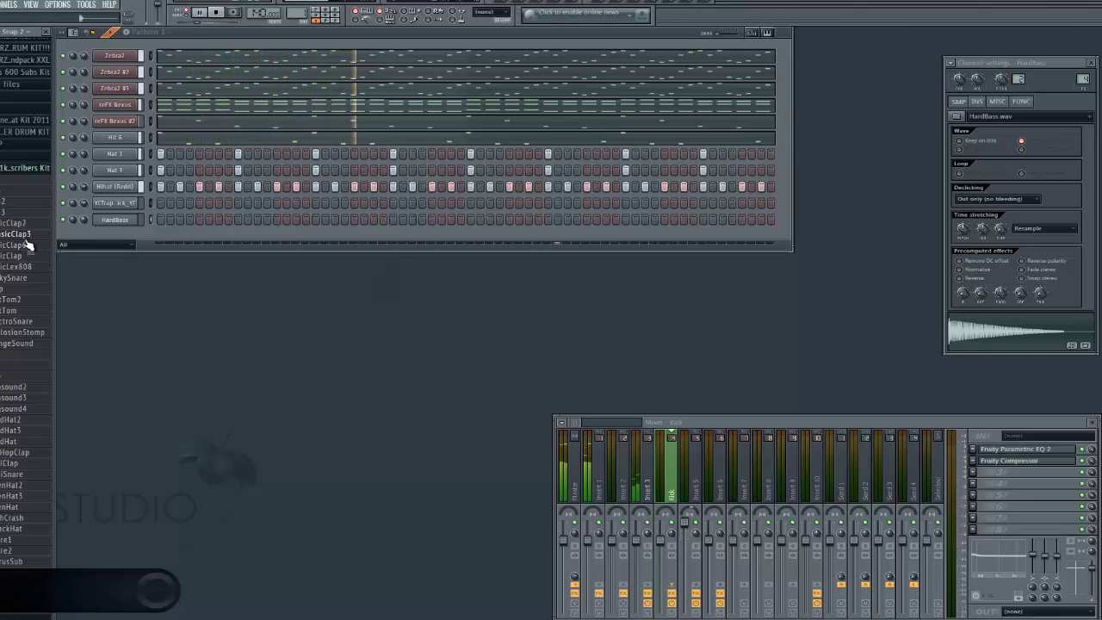
{"action": "left_click", "coordinate": [27, 246]}
{"action": "key", "text": "Down"}
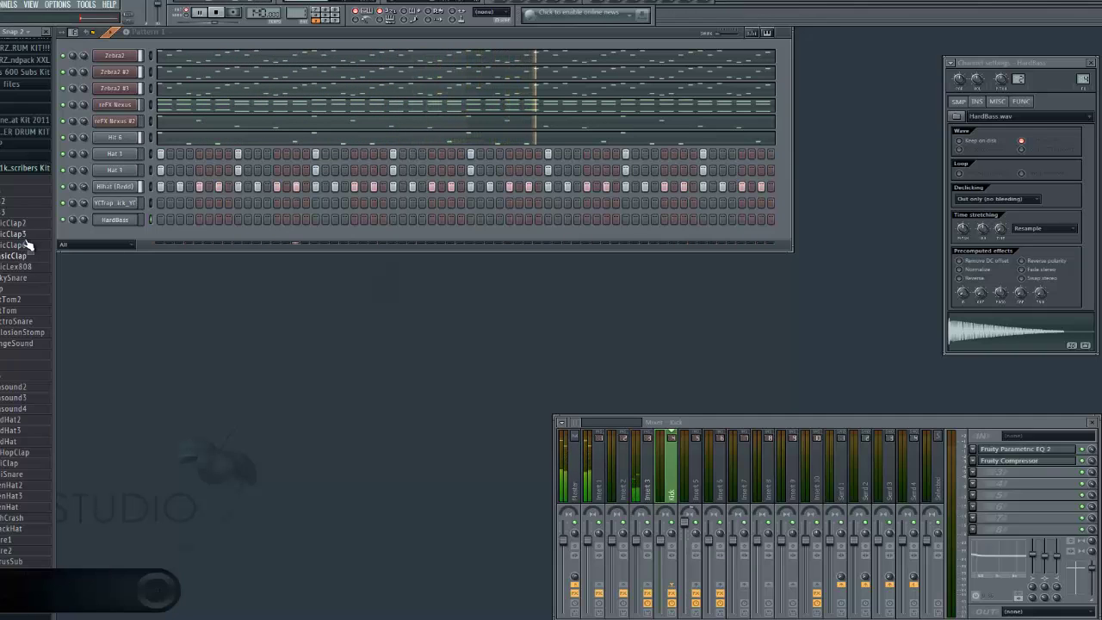
{"action": "key", "text": "Down"}
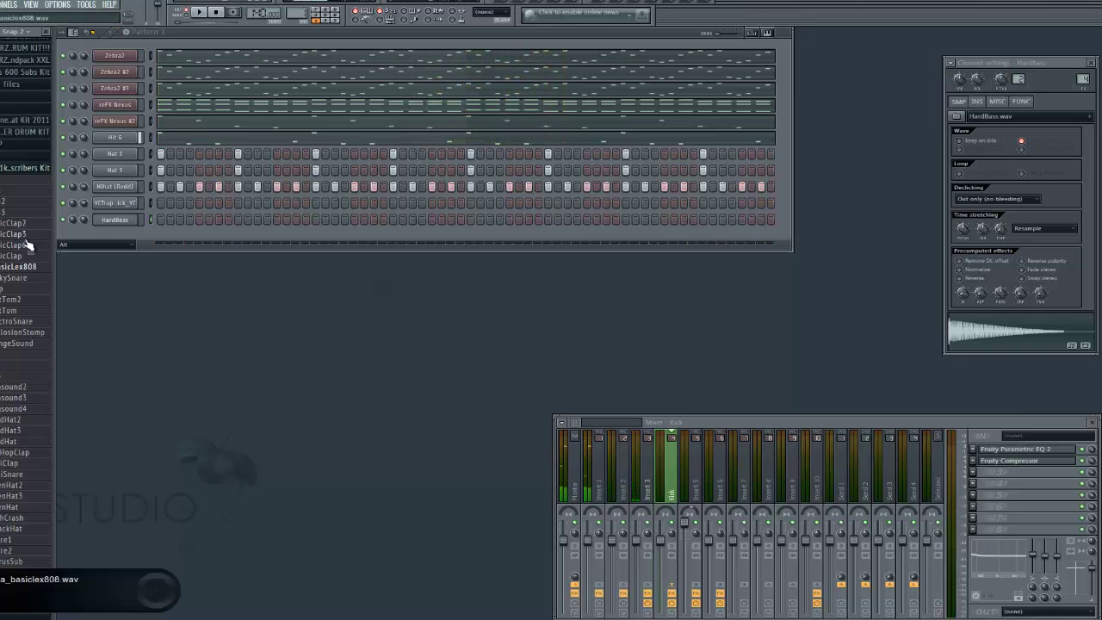
{"action": "key", "text": "Down"}
{"action": "key", "text": "Down"}
{"action": "key", "text": "Down"}
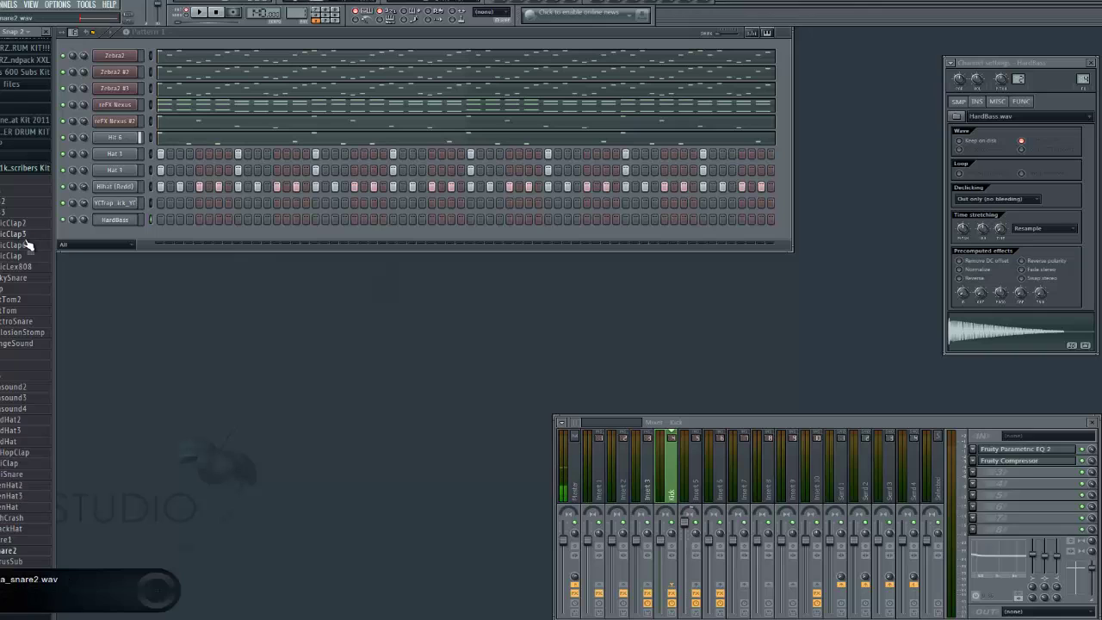
Step: Find the YCLexClap sample in the collab folder and add it as a new channel above HiHat (Redd) during pattern playback
{"action": "left_click", "coordinate": [12, 168]}
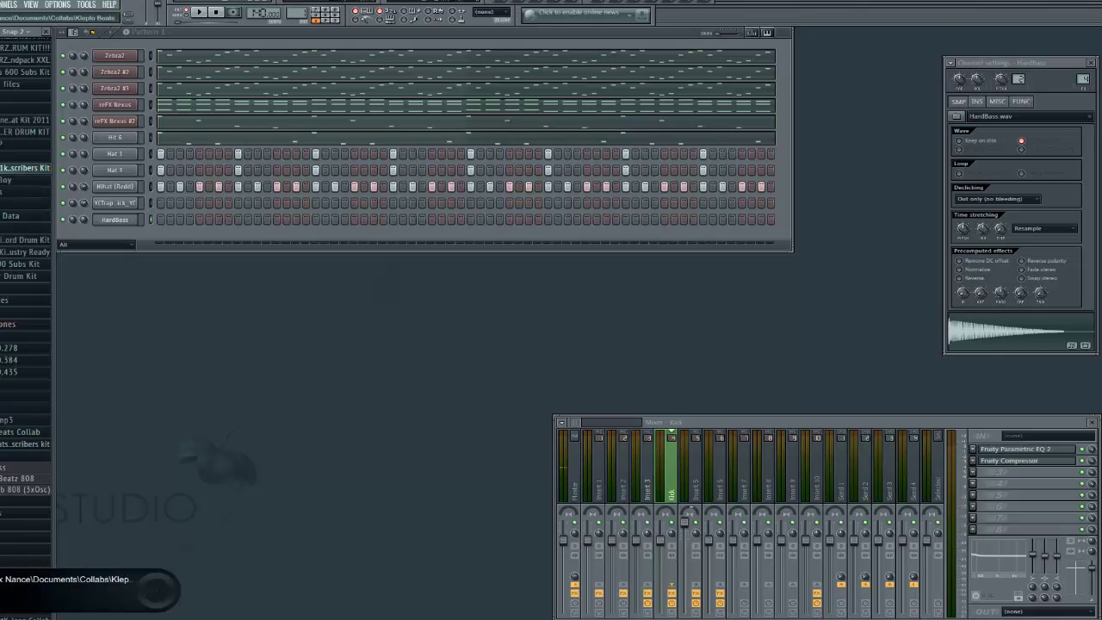
{"action": "scroll", "coordinate": [2, 370], "scroll_direction": "down", "scroll_amount": 1}
{"action": "left_click", "coordinate": [2, 356]}
{"action": "scroll", "coordinate": [26, 191], "scroll_direction": "up", "scroll_amount": 3}
{"action": "left_click", "coordinate": [23, 170]}
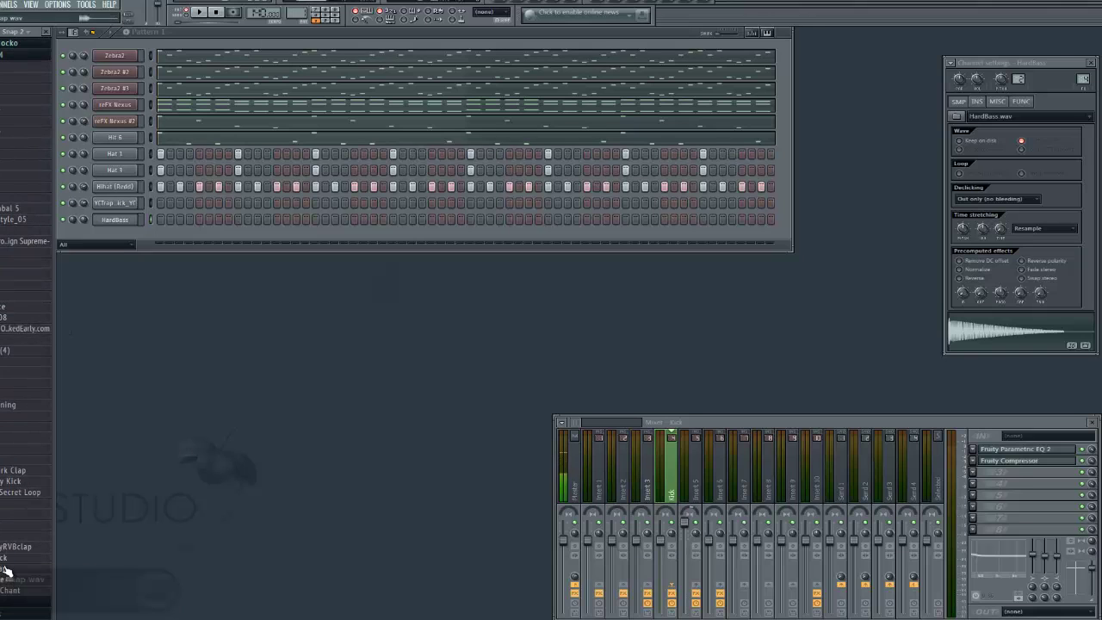
{"action": "key", "text": "space"}
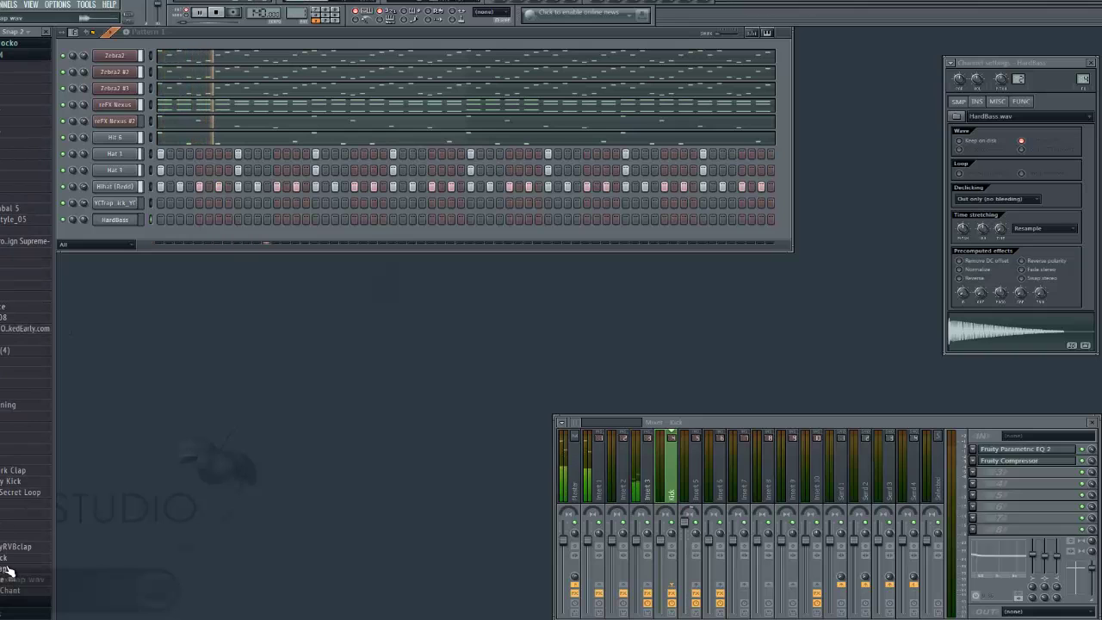
{"action": "left_click_drag", "start_coordinate": [9, 568], "coordinate": [142, 187]}
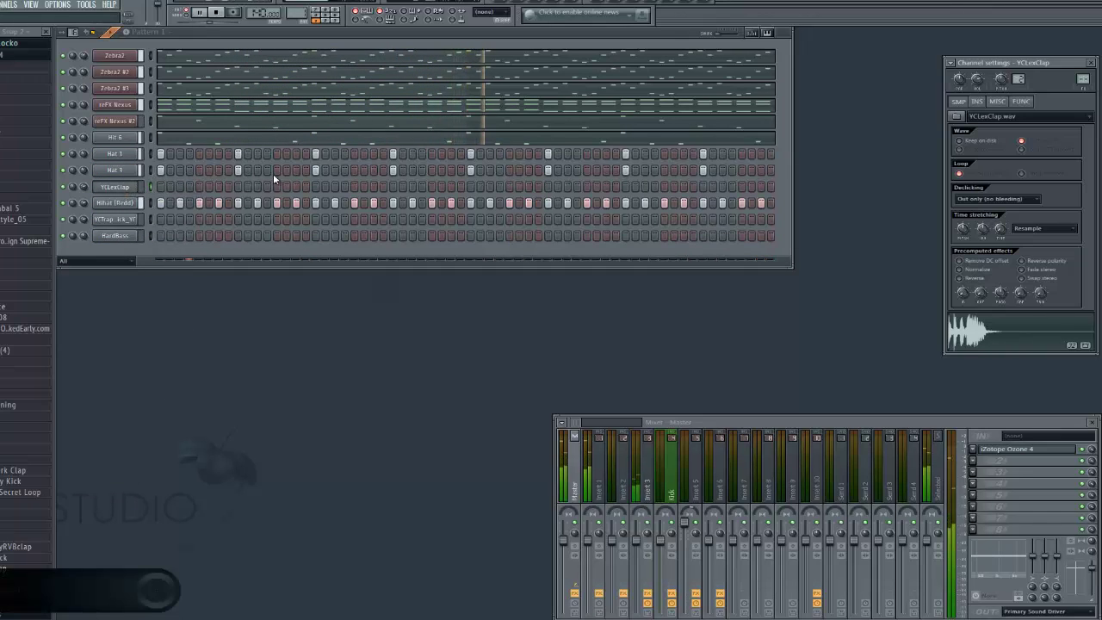
Step: Place YCLexClap hits on steps 9, 25, 41 and 57, and route the channel to mixer track 2 with its loop option off
{"action": "key", "text": "space"}
{"action": "left_click", "coordinate": [238, 187]}
{"action": "left_click", "coordinate": [394, 186]}
{"action": "left_click", "coordinate": [549, 187]}
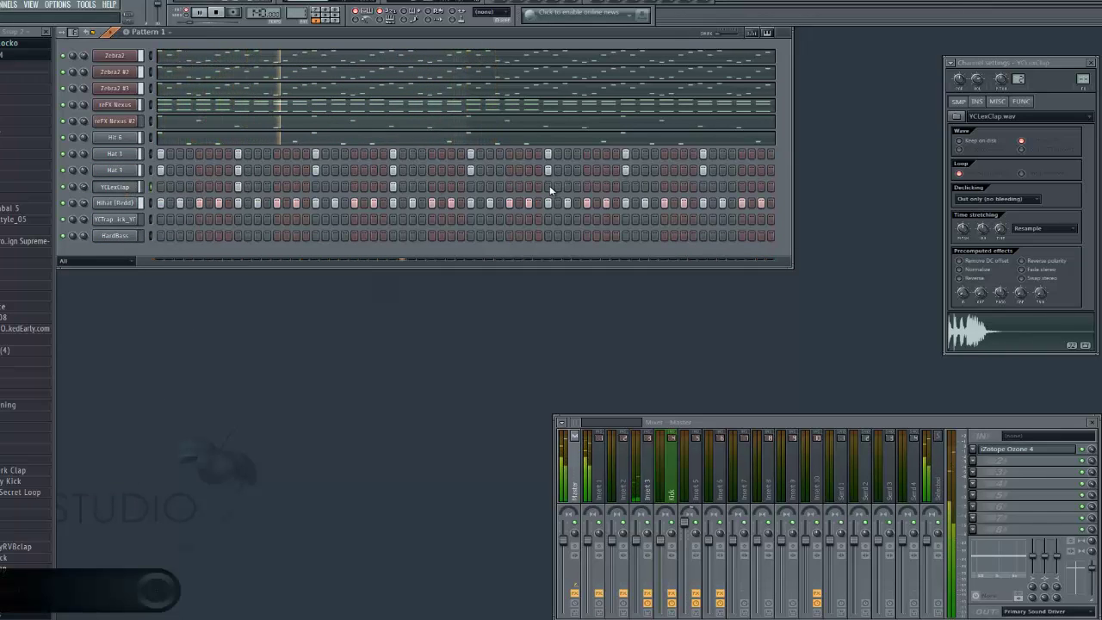
{"action": "left_click", "coordinate": [703, 188]}
{"action": "left_click_drag", "start_coordinate": [1083, 79], "coordinate": [1083, 70]}
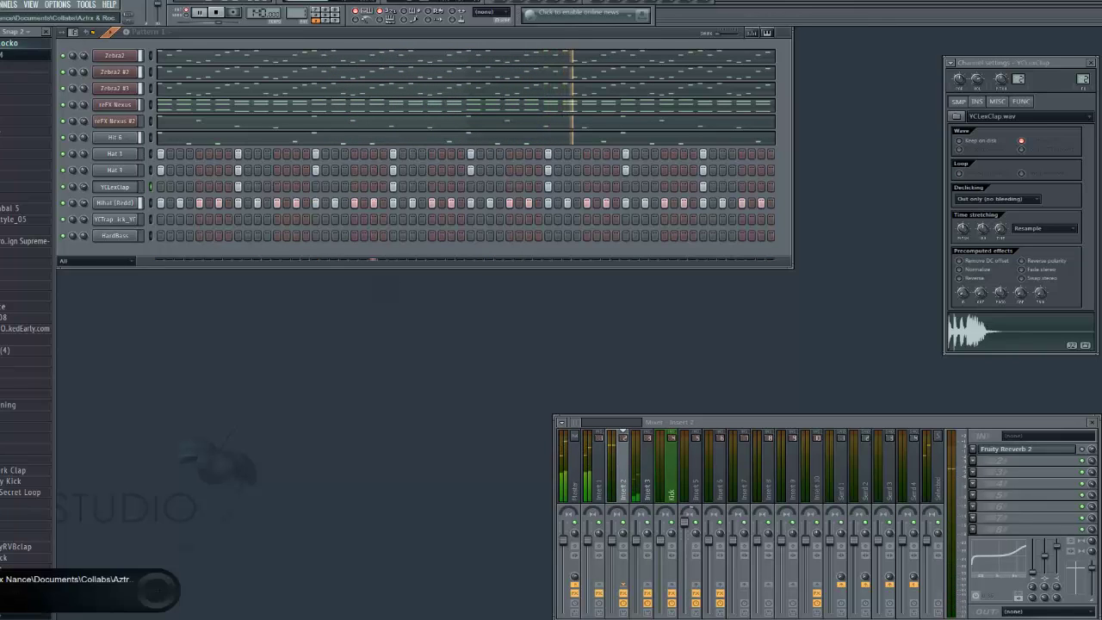
Step: Open the HardBass piano roll and enter C#5 notes on steps 1, 4 and 7 of bar 1 plus a C#6 note ending each bar
{"action": "right_click", "coordinate": [129, 235]}
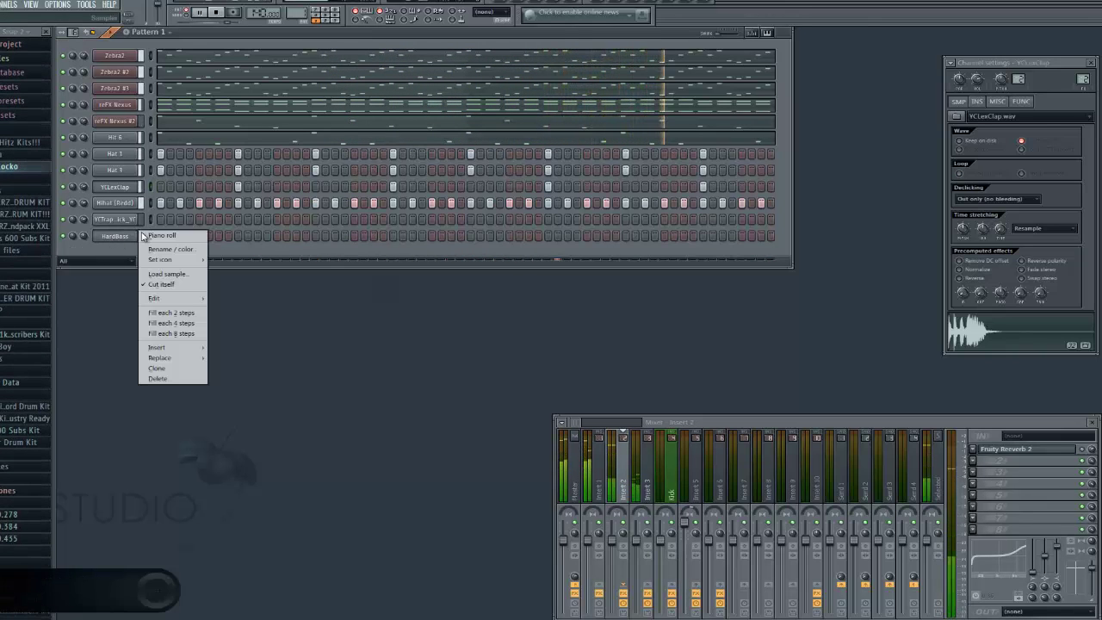
{"action": "left_click", "coordinate": [164, 236]}
{"action": "left_click_drag", "start_coordinate": [332, 42], "coordinate": [696, 82]}
{"action": "left_click_drag", "start_coordinate": [694, 44], "coordinate": [783, 48]}
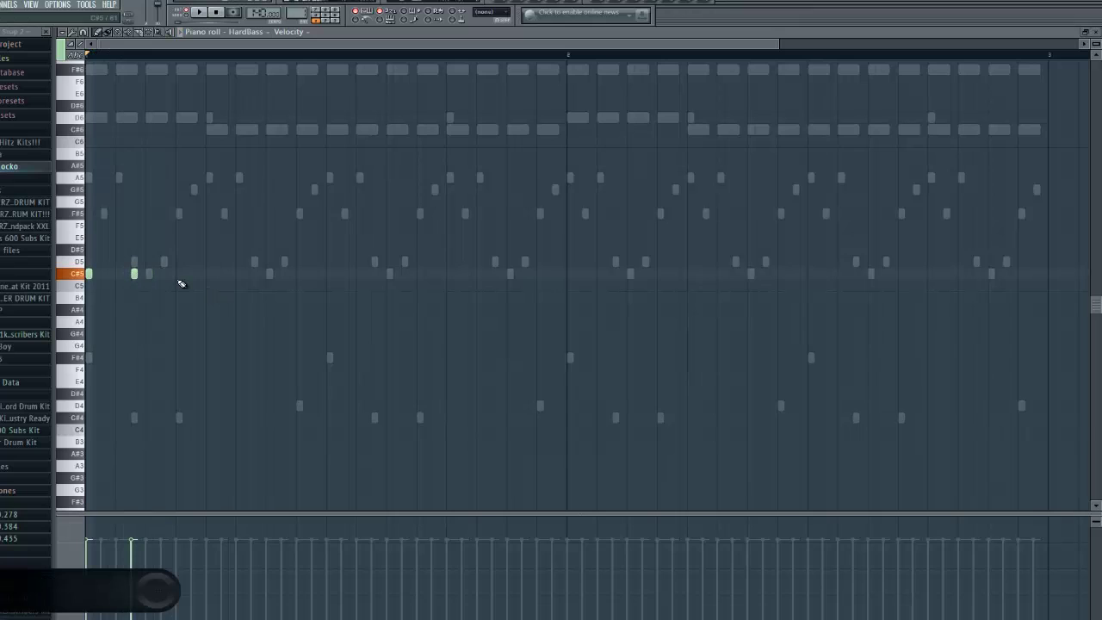
{"action": "left_click", "coordinate": [180, 274]}
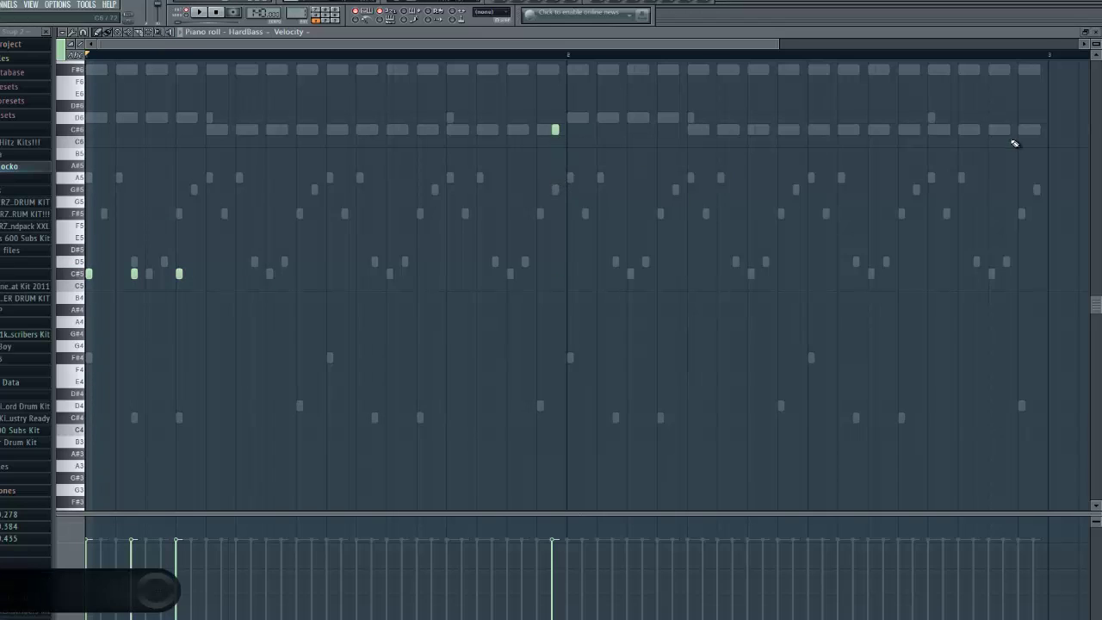
{"action": "left_click", "coordinate": [1038, 130]}
Step: Add C#5 notes on steps 17 and 30 of both bars and at bar 2's start, and raise bar 1's step 30 note to D5
{"action": "left_click", "coordinate": [569, 274]}
{"action": "left_click", "coordinate": [780, 274]}
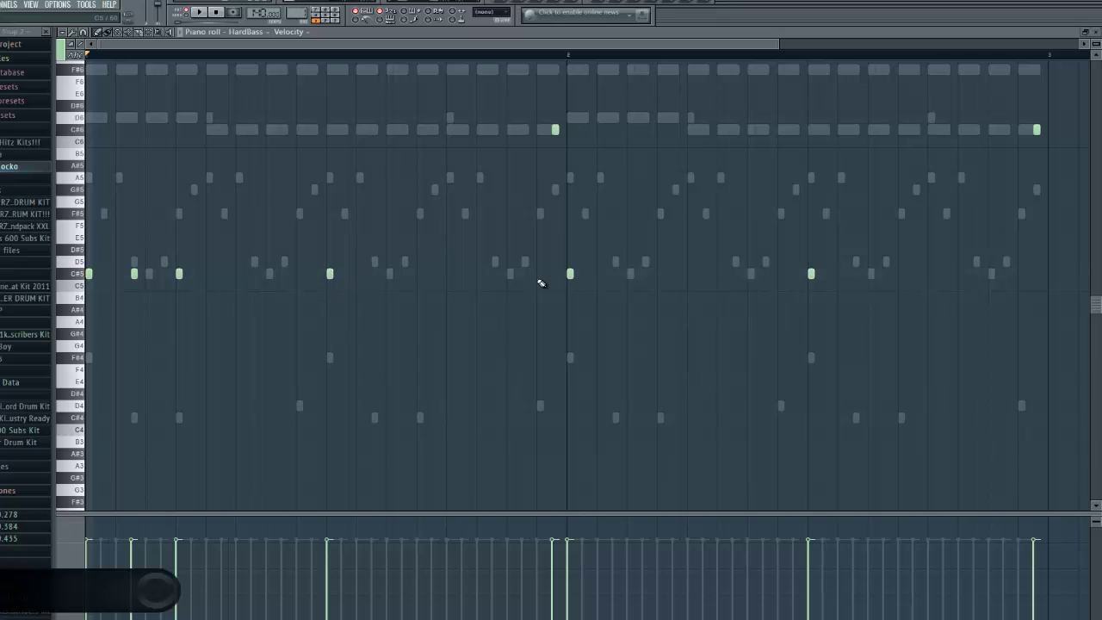
{"action": "left_click", "coordinate": [522, 274]}
{"action": "left_click", "coordinate": [1007, 275]}
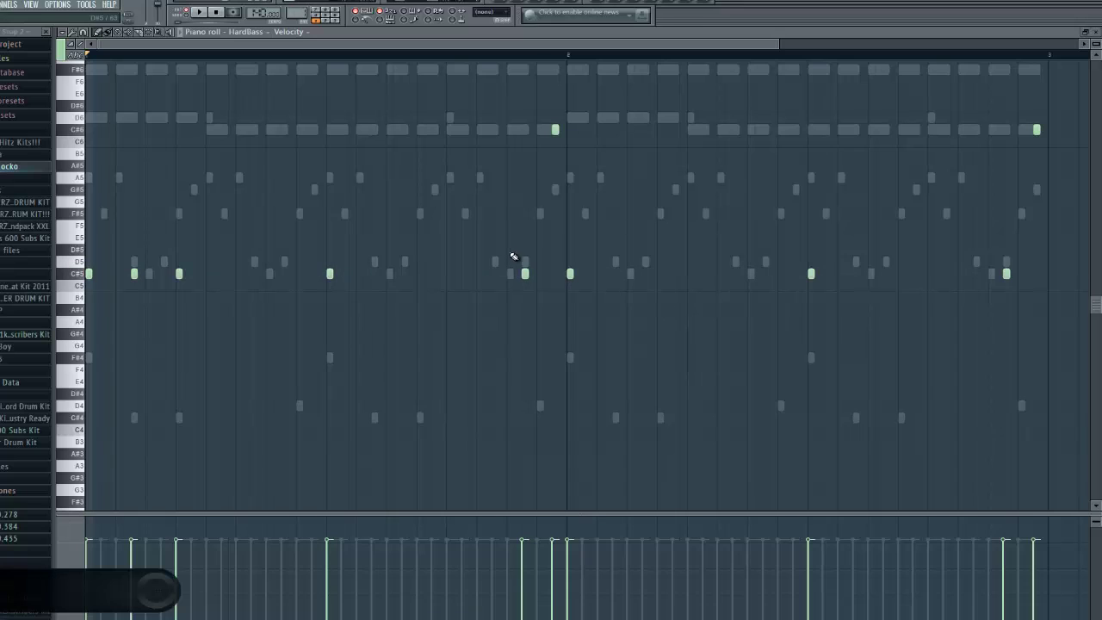
{"action": "key", "text": "space"}
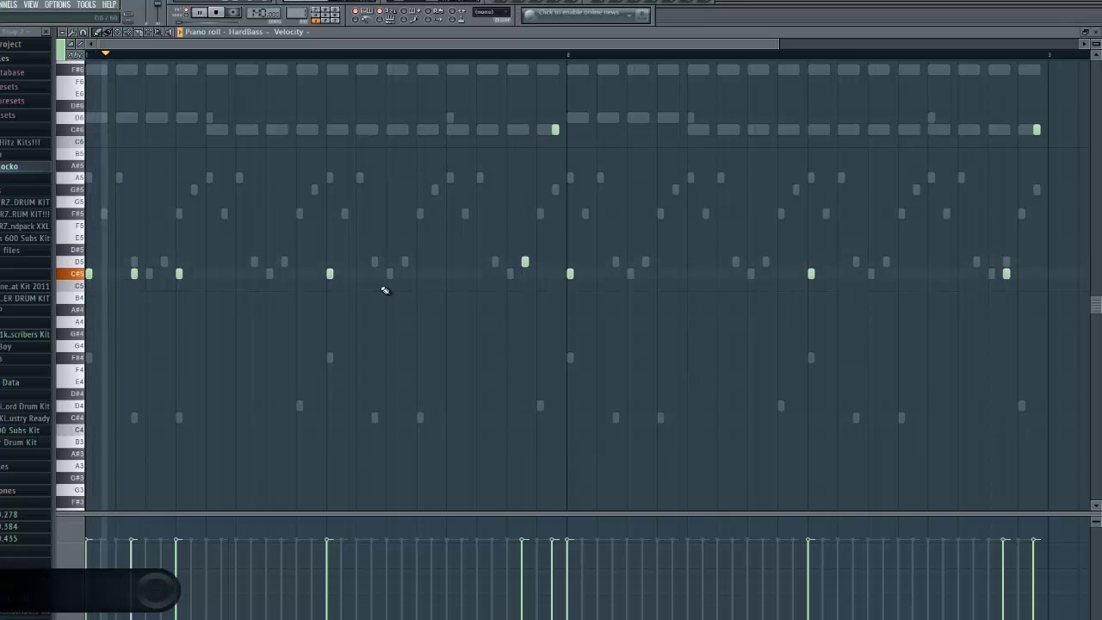
Step: Add HardBass C#5 notes on steps 10, 11, 14, 20 and 23 of bar 1, checking the rhythm by playback
{"action": "key", "text": "space"}
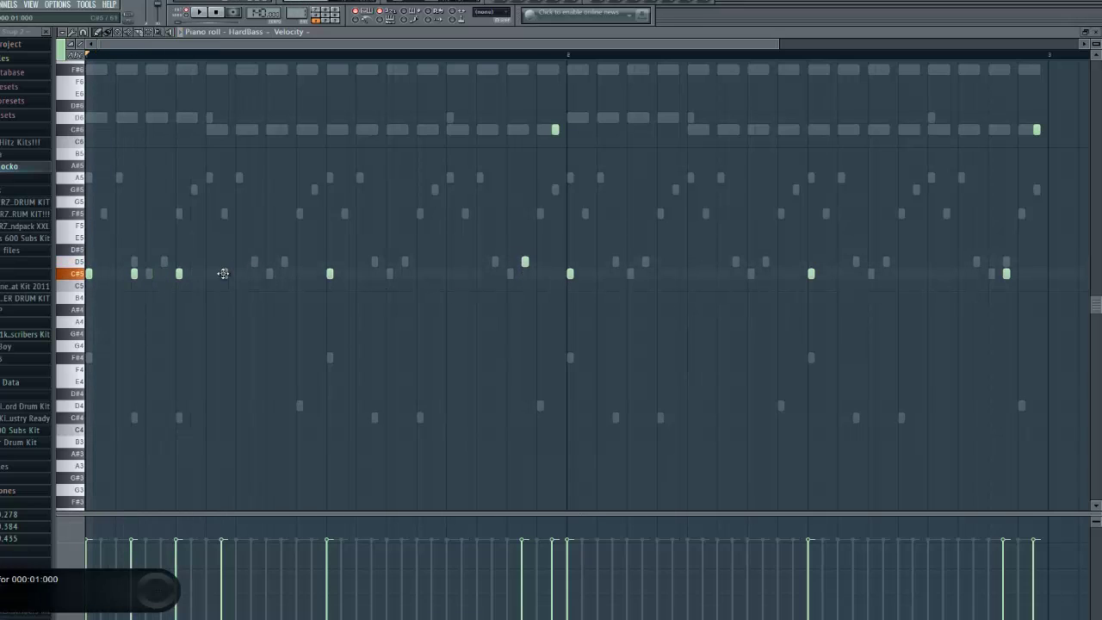
{"action": "key", "text": "space"}
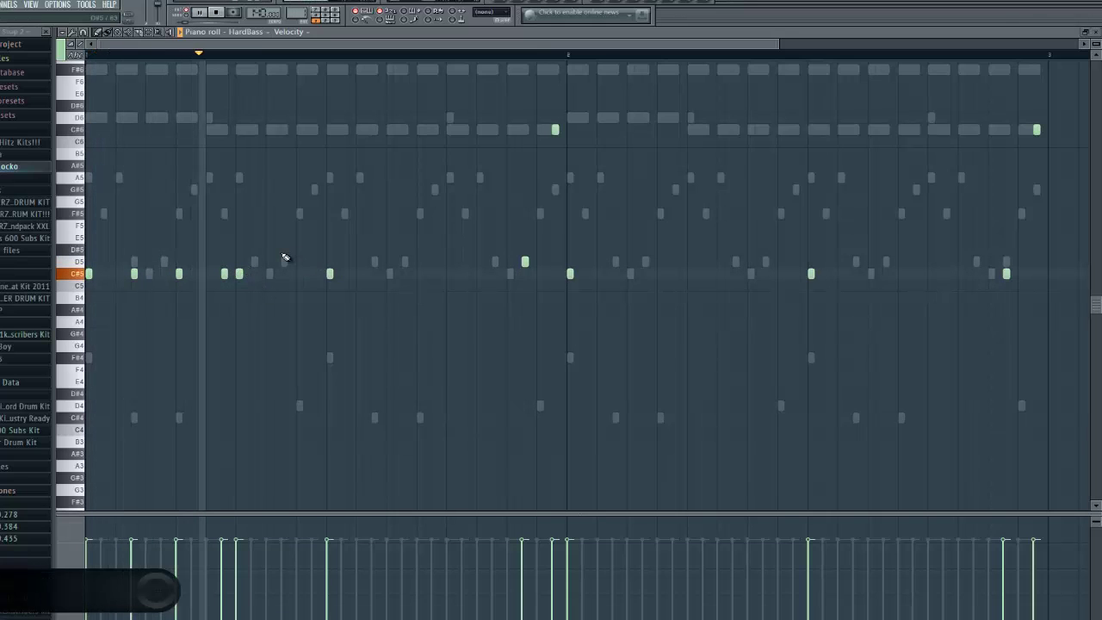
{"action": "left_click", "coordinate": [286, 273]}
{"action": "key", "text": "space"}
{"action": "key", "text": "space"}
{"action": "left_click", "coordinate": [376, 275]}
{"action": "left_click", "coordinate": [420, 274]}
{"action": "key", "text": "space"}
{"action": "key", "text": "space"}
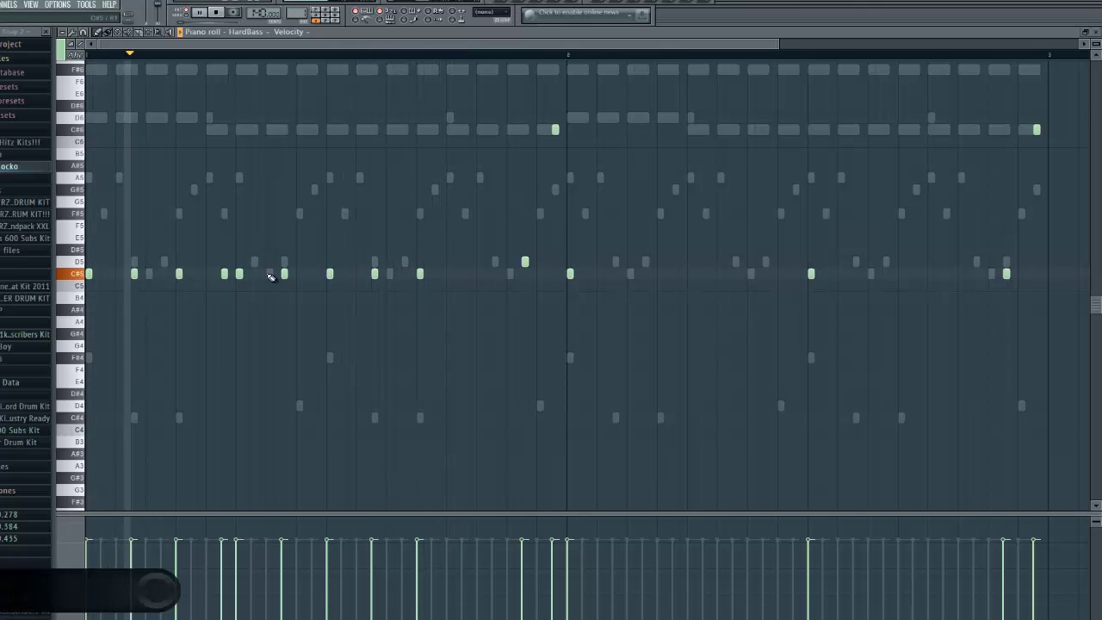
Step: Raise bar 1's step 11 and 14 notes to D5, and add C#5 on step 26 and D5 on step 27
{"action": "key", "text": "space"}
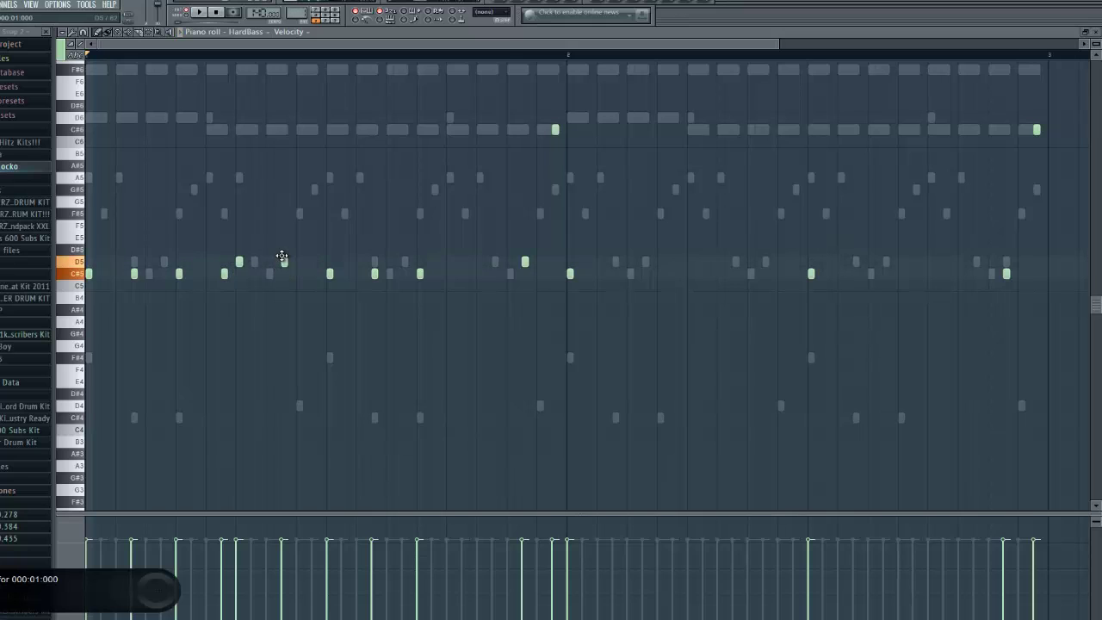
{"action": "key", "text": "space"}
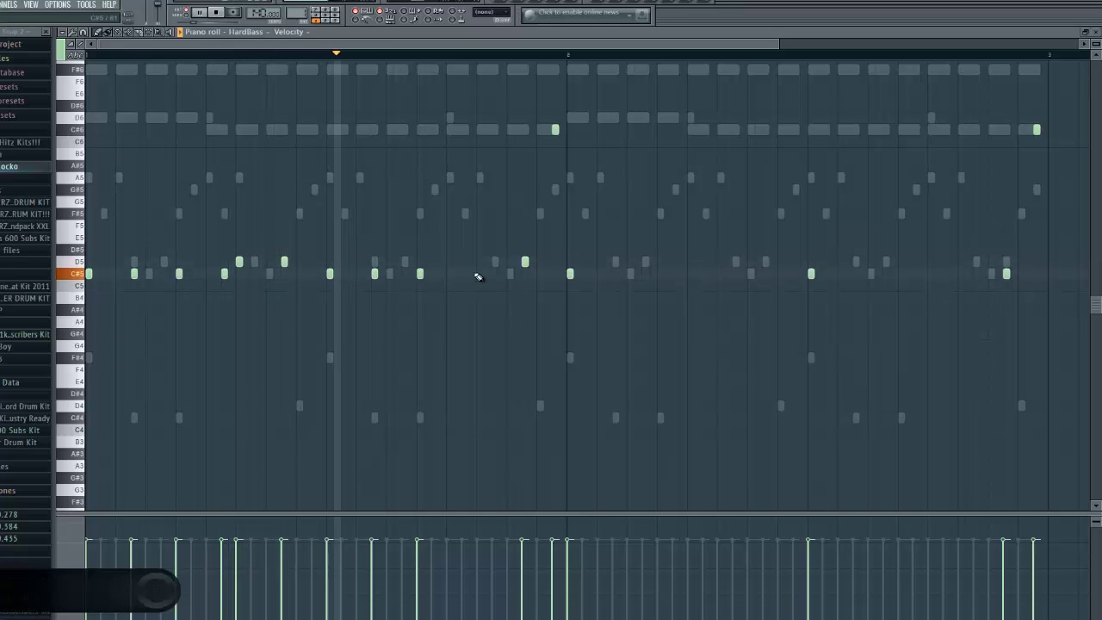
{"action": "key", "text": "space"}
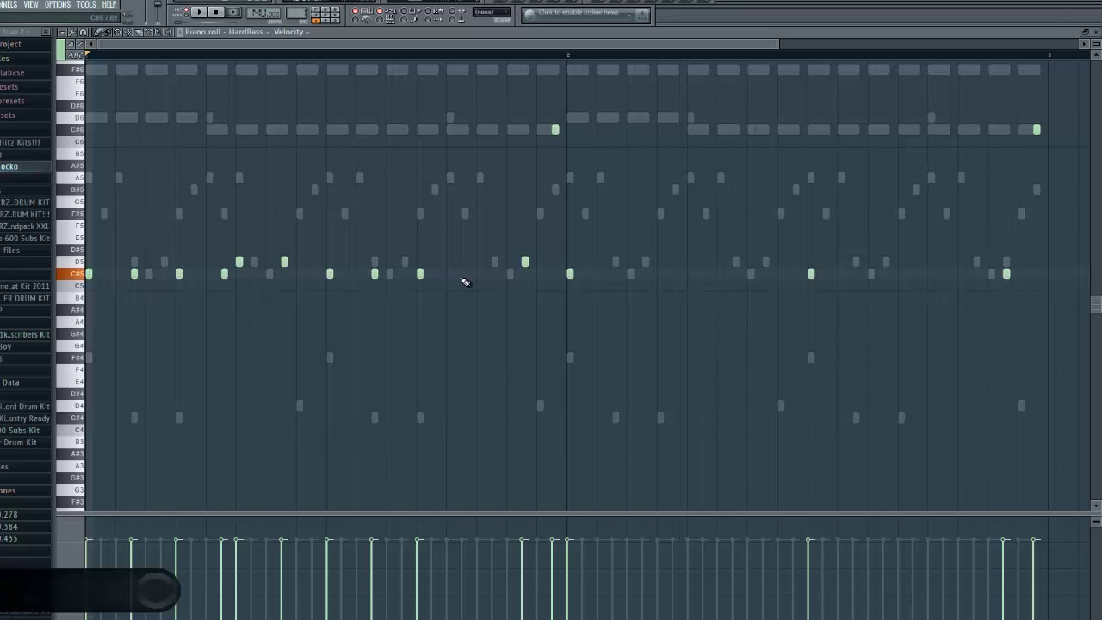
{"action": "left_click", "coordinate": [479, 262]}
{"action": "key", "text": "space"}
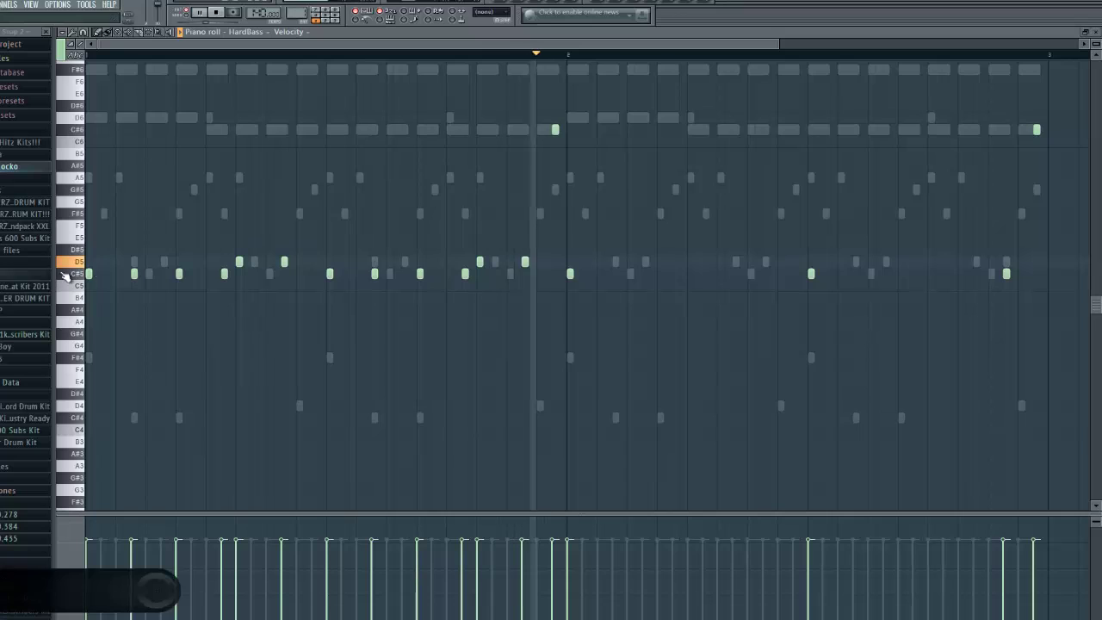
{"action": "key", "text": "space"}
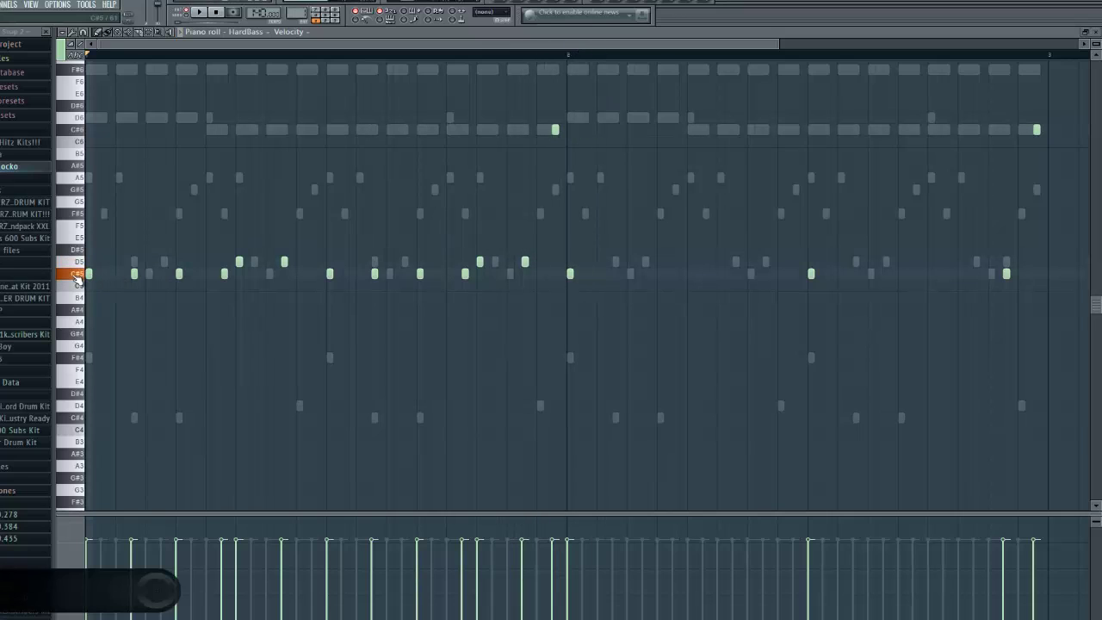
Step: Replace the bar 2 HardBass notes with a copy of the bar 1 pattern
{"action": "left_click_drag", "start_coordinate": [132, 278], "coordinate": [350, 291]}
{"action": "left_click_drag", "start_coordinate": [572, 117], "coordinate": [1053, 341]}
{"action": "key", "text": "Delete"}
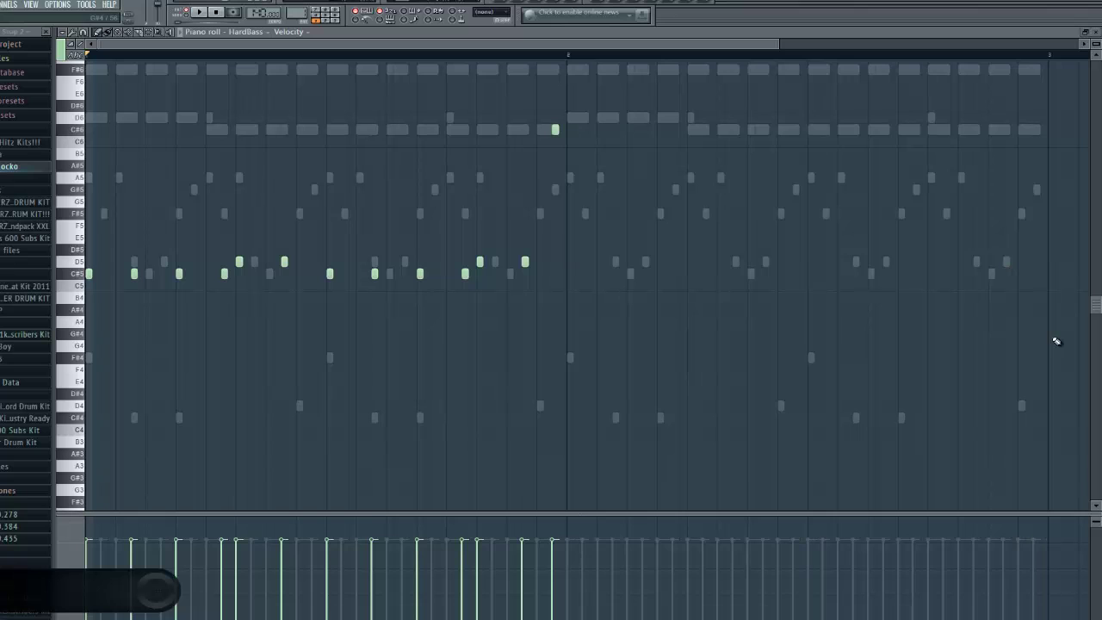
{"action": "left_click_drag", "start_coordinate": [603, 76], "coordinate": [573, 256]}
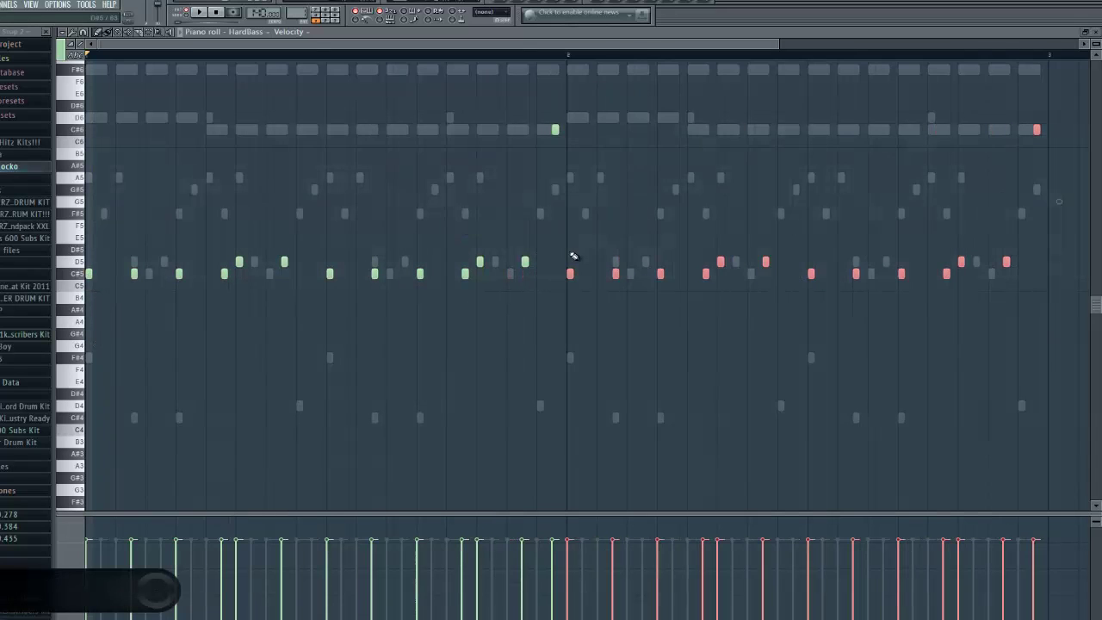
Step: Try an A5 slide note over the first HardBass note of bar 1 and play it back
{"action": "left_click", "coordinate": [88, 178]}
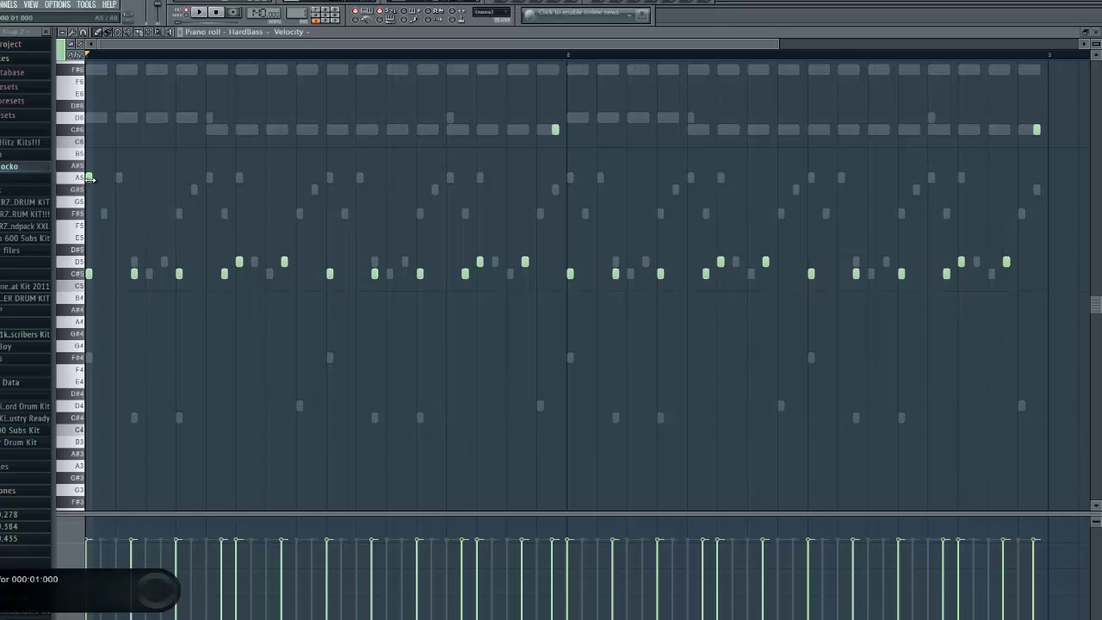
{"action": "double_click", "coordinate": [87, 179]}
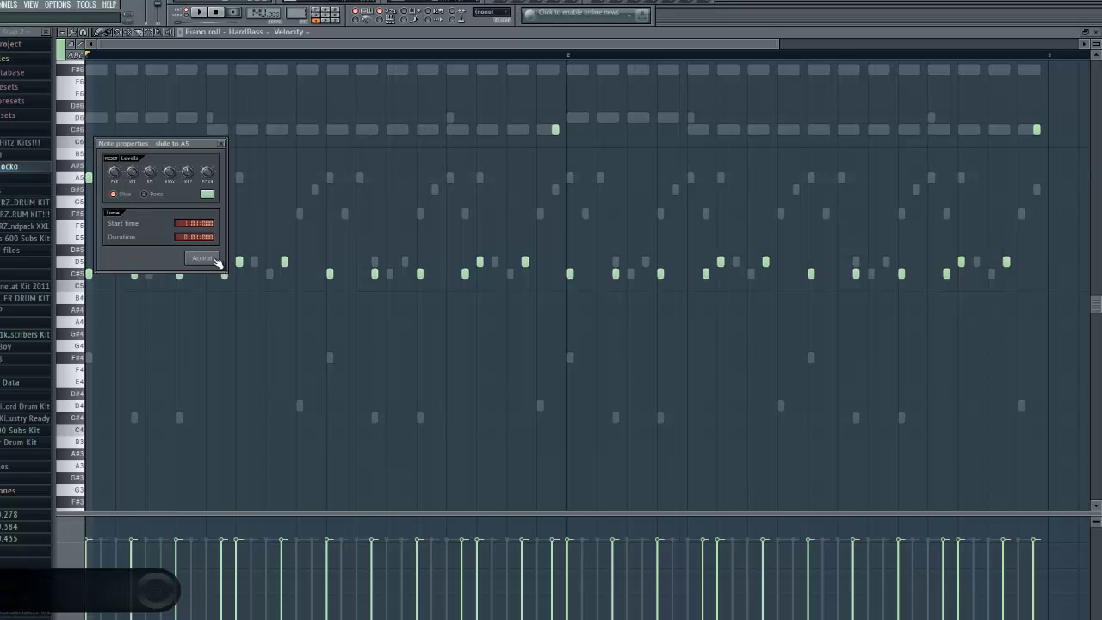
{"action": "left_click", "coordinate": [215, 260]}
{"action": "key", "text": "space"}
{"action": "key", "text": "space"}
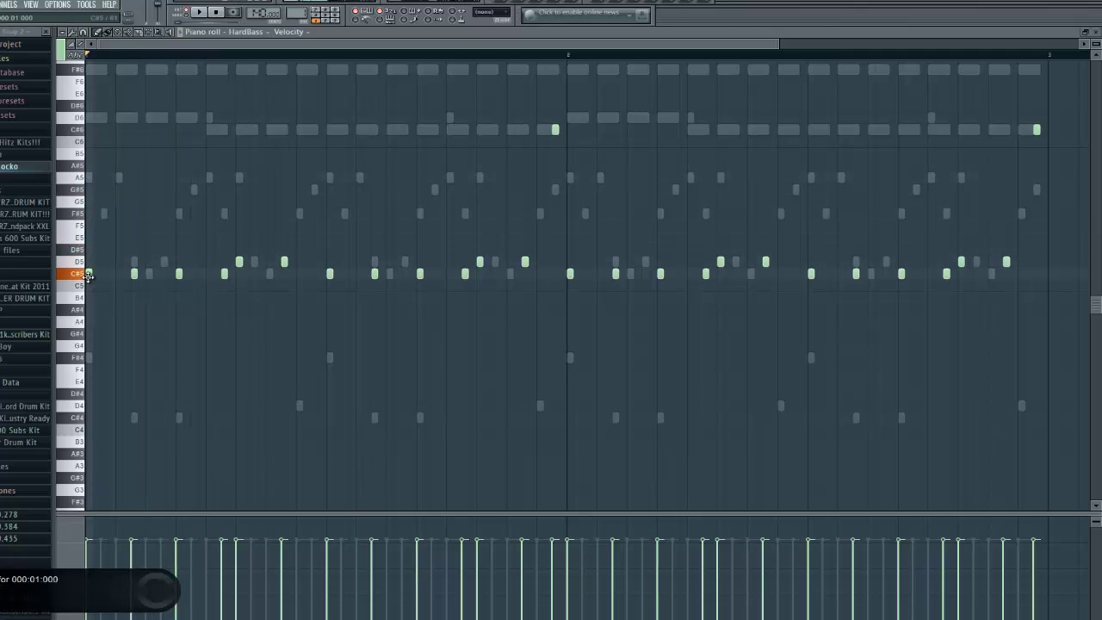
Step: In the HardBass part, add A5 on step 1, F#5 on step 3 and C#5 on step 6, removing the trial F#5 on step 2
{"action": "key", "text": "space"}
{"action": "key", "text": "space"}
{"action": "key", "text": "space"}
{"action": "key", "text": "space"}
{"action": "key", "text": "space"}
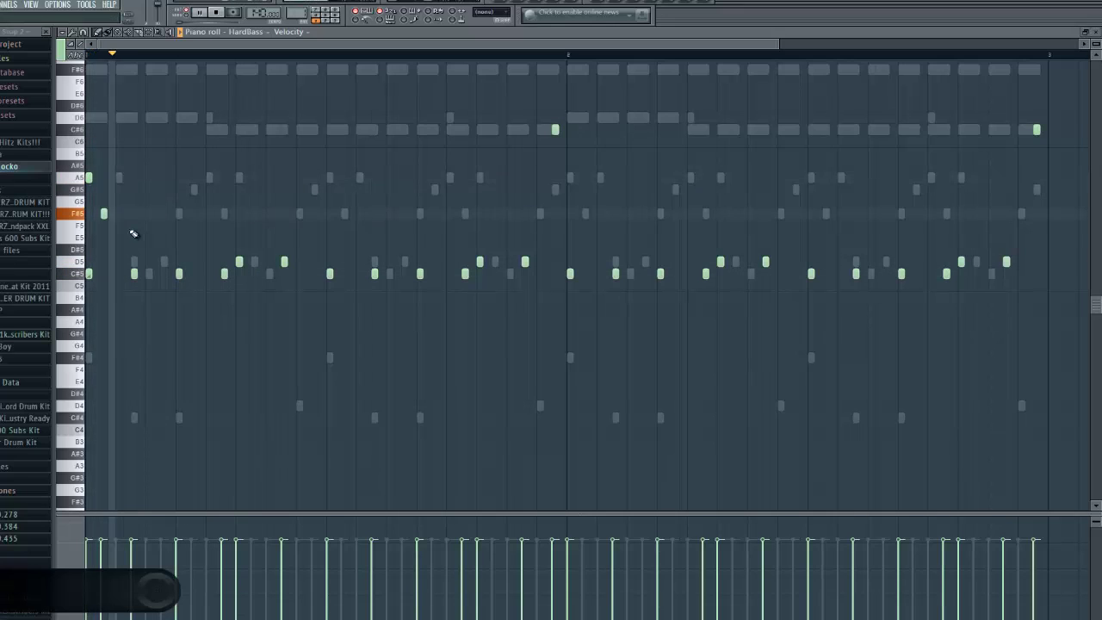
{"action": "right_click", "coordinate": [103, 214]}
{"action": "key", "text": "space"}
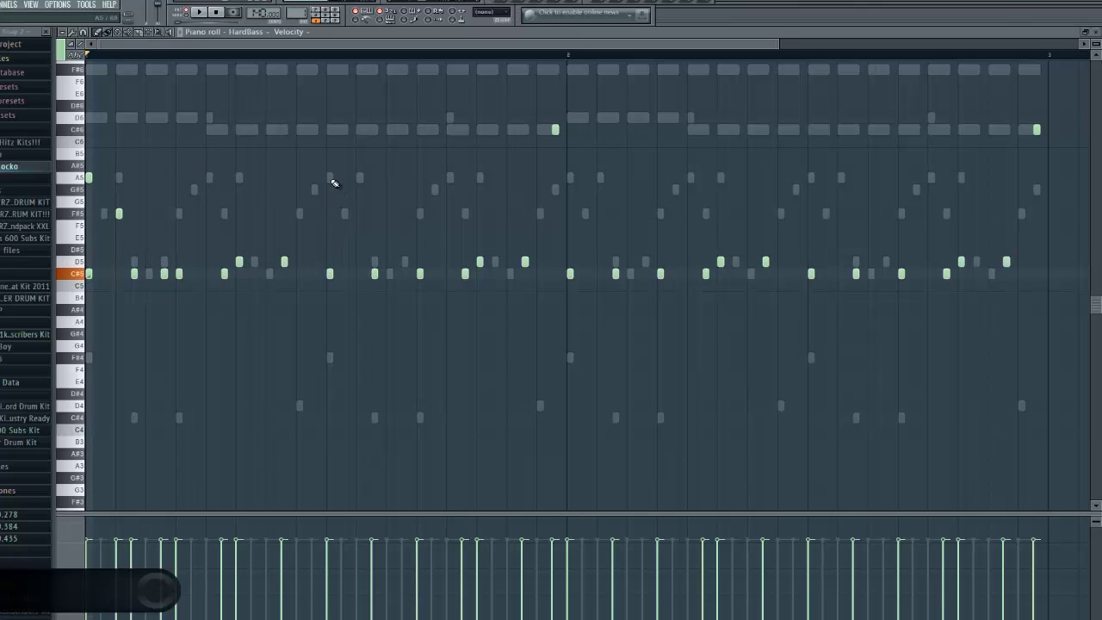
Step: Make the C#5 note halfway through bar 1 a slide note and delete all bass notes in bar 2
{"action": "double_click", "coordinate": [329, 274]}
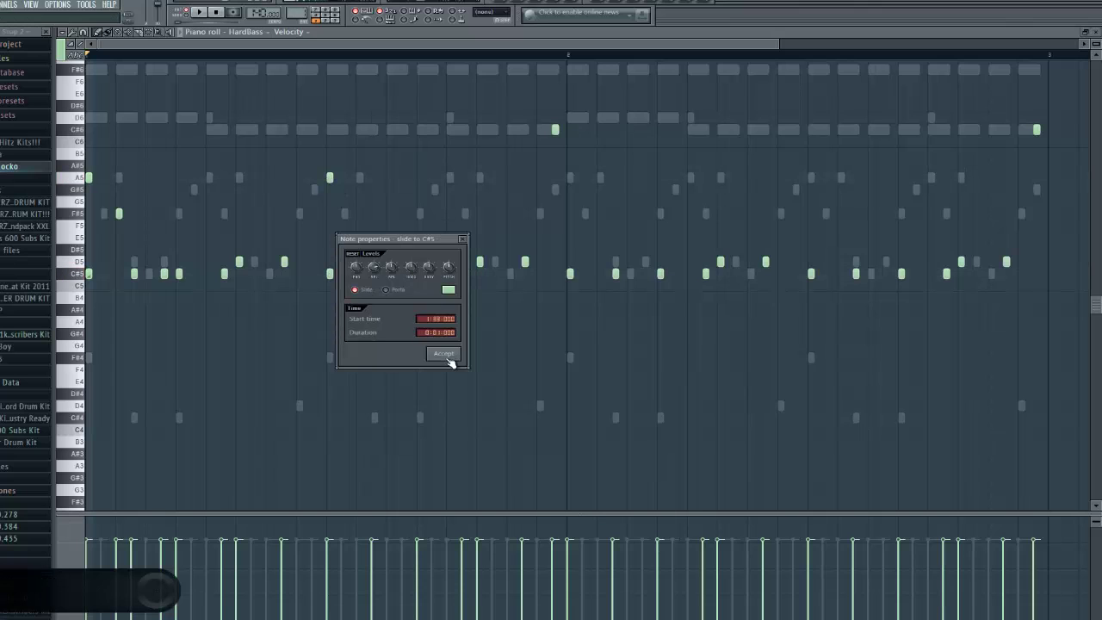
{"action": "left_click", "coordinate": [444, 354]}
{"action": "left_click_drag", "start_coordinate": [572, 127], "coordinate": [1083, 353]}
{"action": "key", "text": "Delete"}
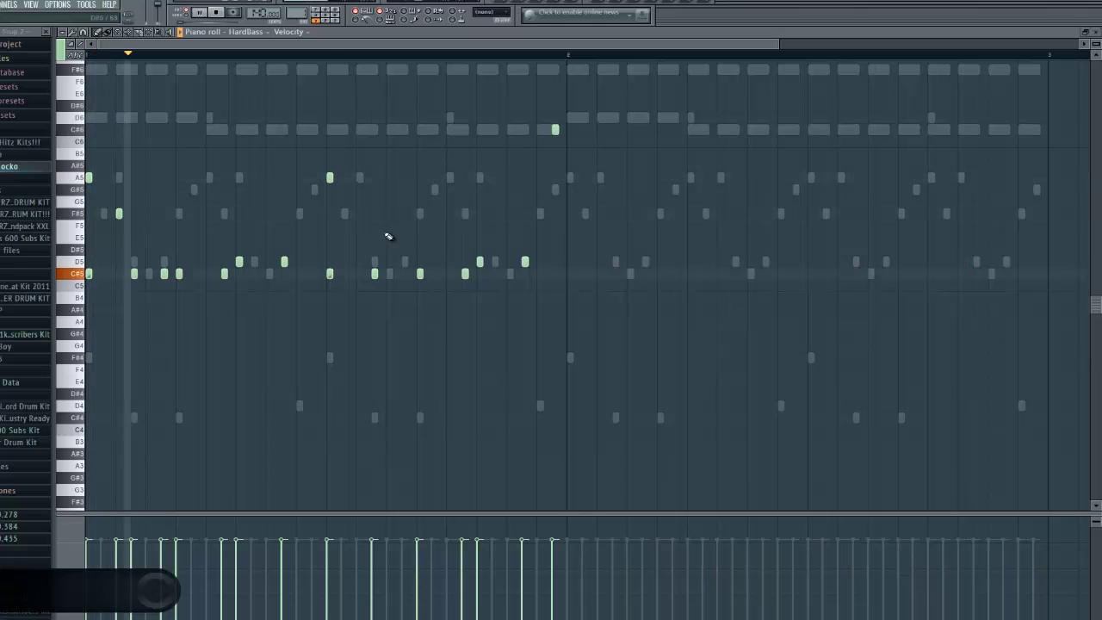
Step: Add an F#5 note on step 19 and a C#5 note on step 22 of bar 1, then restart playback
{"action": "left_click", "coordinate": [360, 214]}
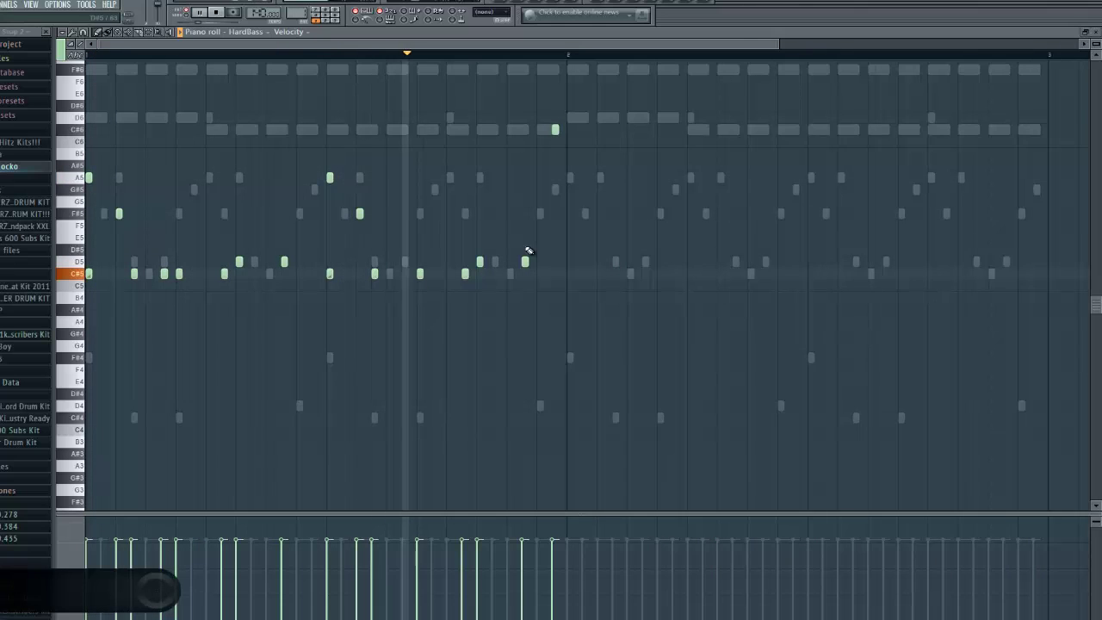
{"action": "key", "text": "space"}
{"action": "key", "text": "space"}
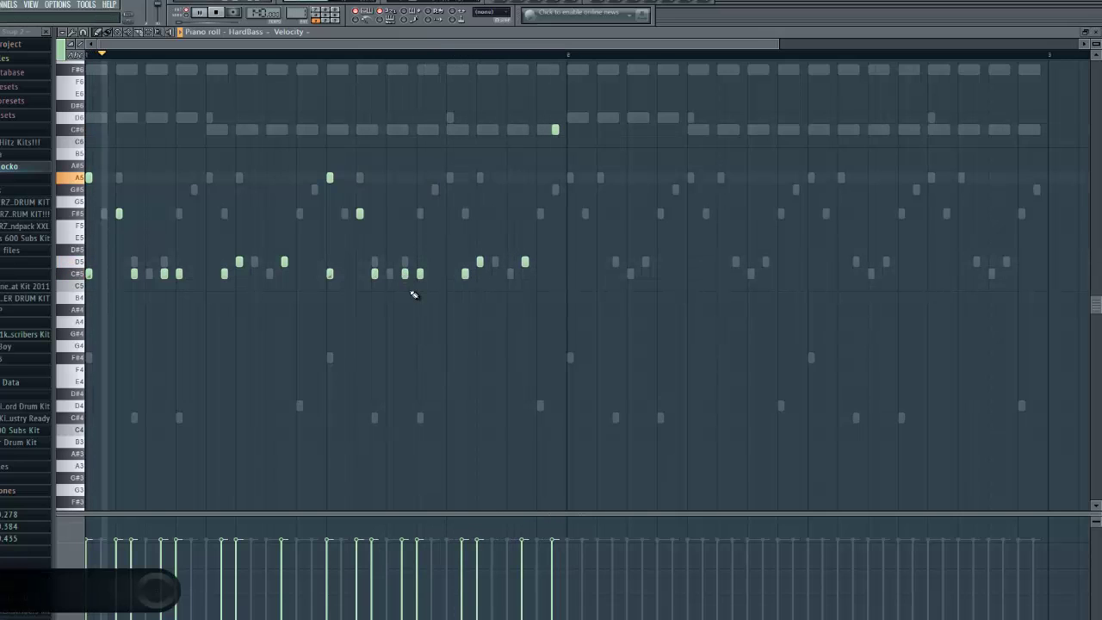
Step: Delete the C#5 bass notes on steps 6 and 22 of bar 1 while auditioning the pattern
{"action": "right_click", "coordinate": [165, 275]}
{"action": "key", "text": "space"}
{"action": "key", "text": "space"}
{"action": "right_click", "coordinate": [404, 278]}
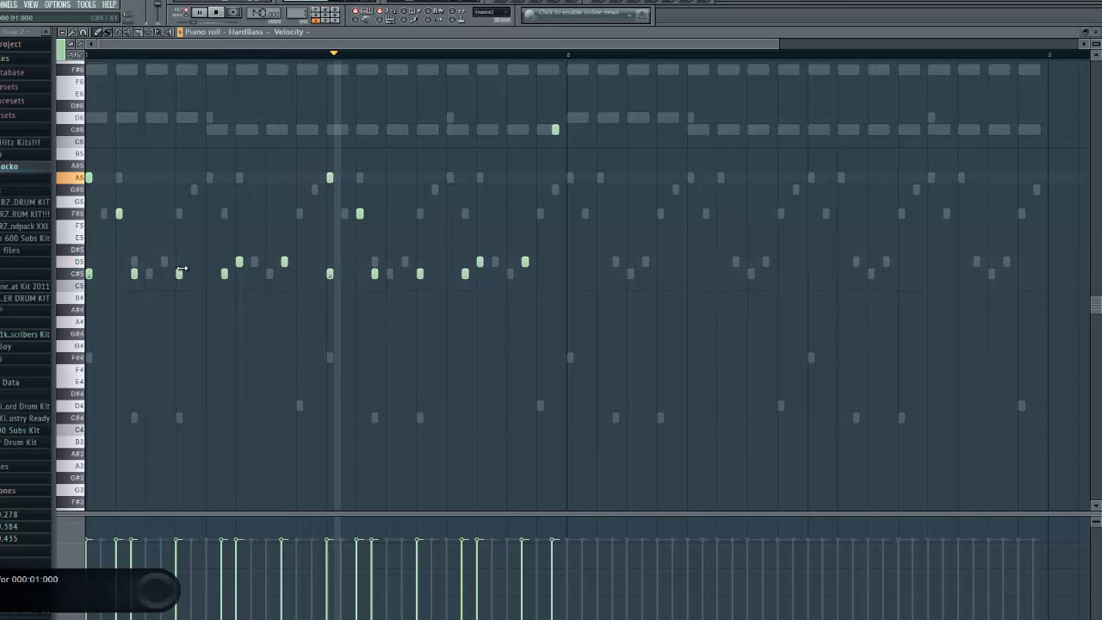
Step: Add a C#5 note on step 22 of bar 1 and audition the bass line
{"action": "key", "text": "space"}
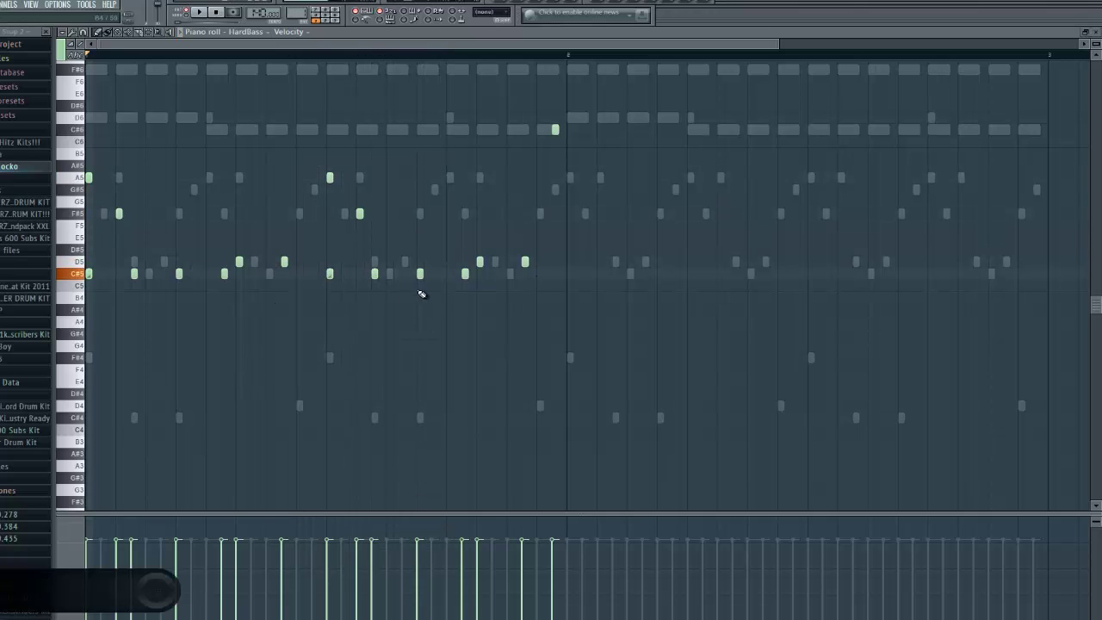
{"action": "key", "text": "space"}
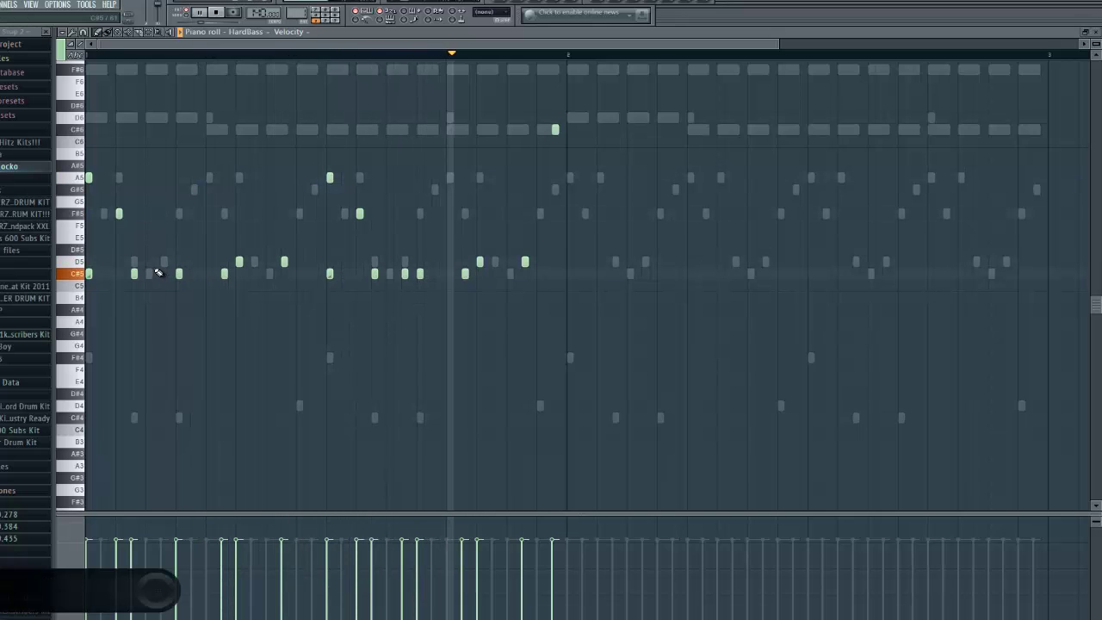
{"action": "key", "text": "space"}
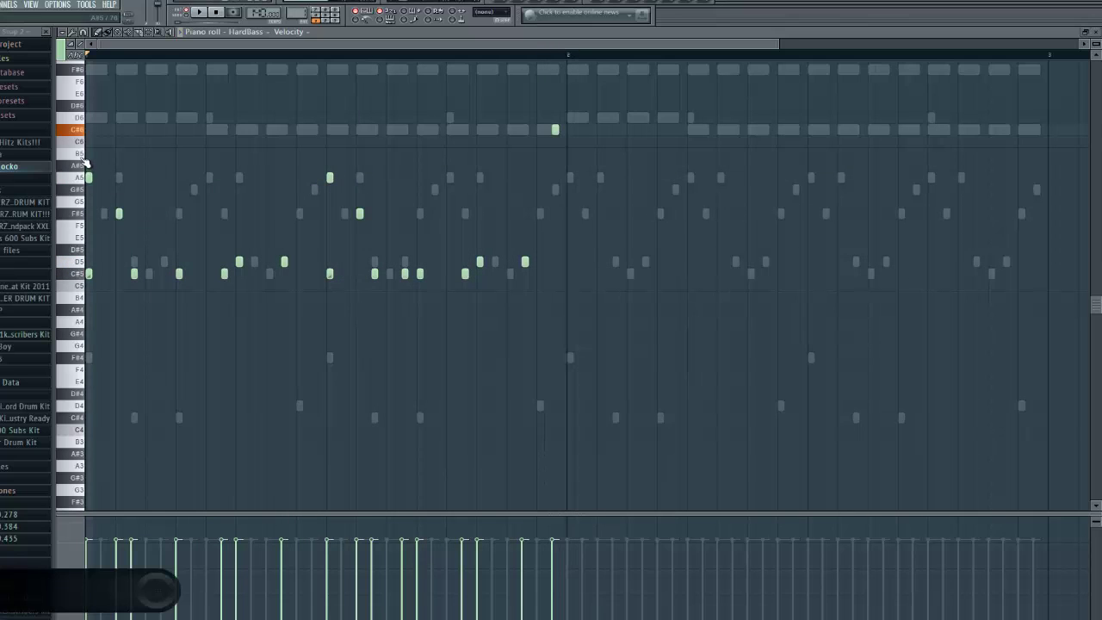
Step: Copy all of the bar 1 bass notes into bar 2 and play the pattern
{"action": "key", "text": "ctrl+a"}
{"action": "left_click_drag", "start_coordinate": [87, 274], "coordinate": [569, 284]}
{"action": "key", "text": "space"}
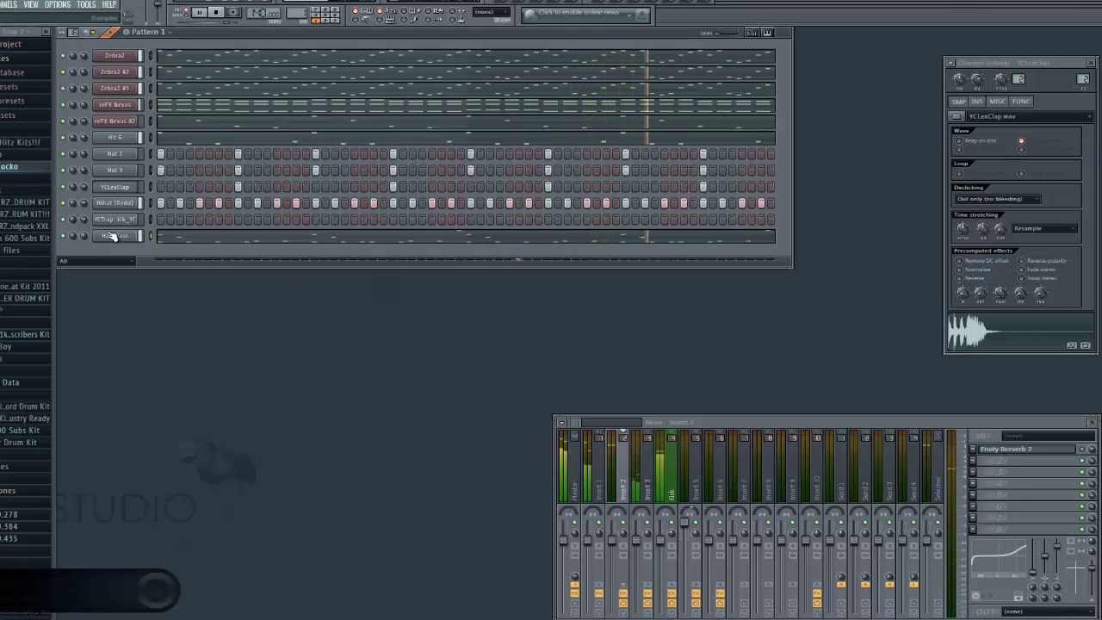
Step: Open the piano roll of YCTrapPunchKick_YC and place A4 notes on steps 1 and 4 of bar 1
{"action": "right_click", "coordinate": [124, 221]}
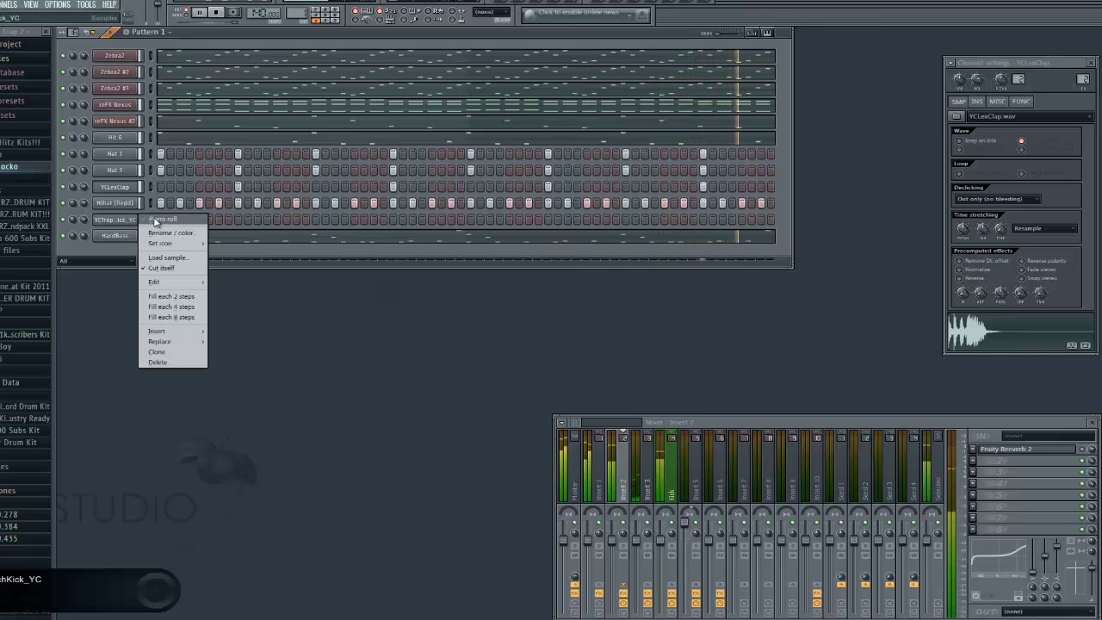
{"action": "left_click", "coordinate": [157, 221]}
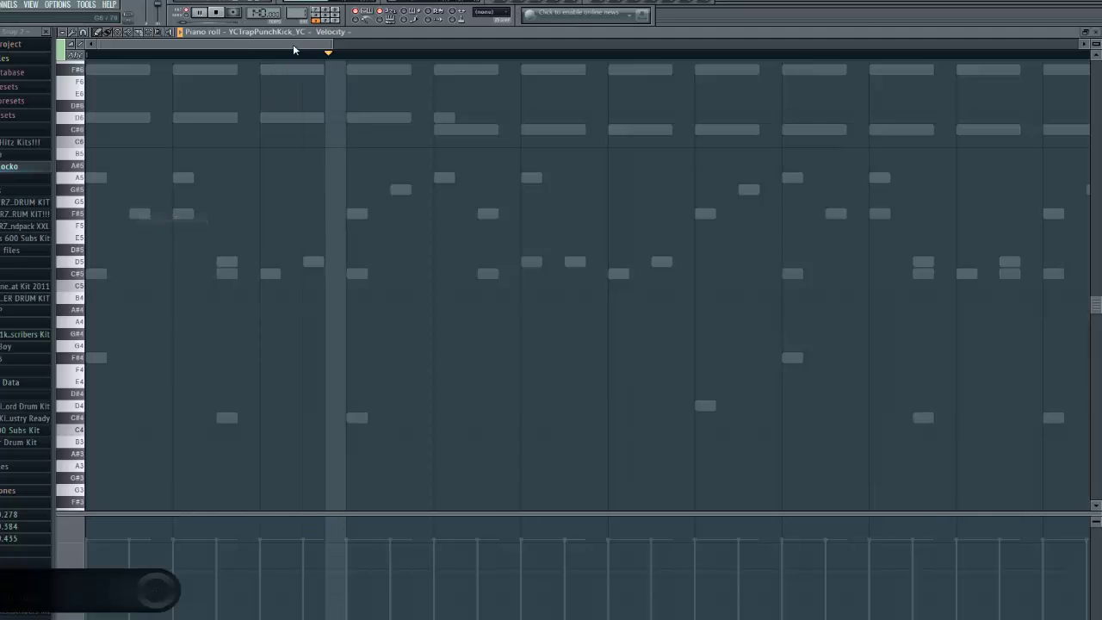
{"action": "left_click_drag", "start_coordinate": [789, 61], "coordinate": [825, 55]}
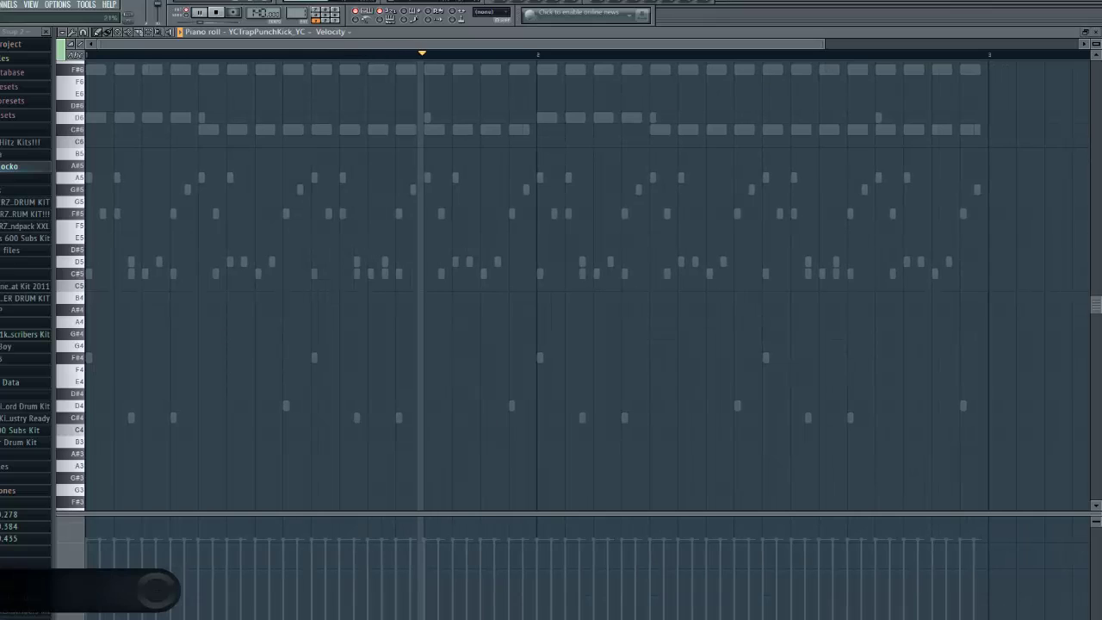
{"action": "left_click", "coordinate": [89, 323]}
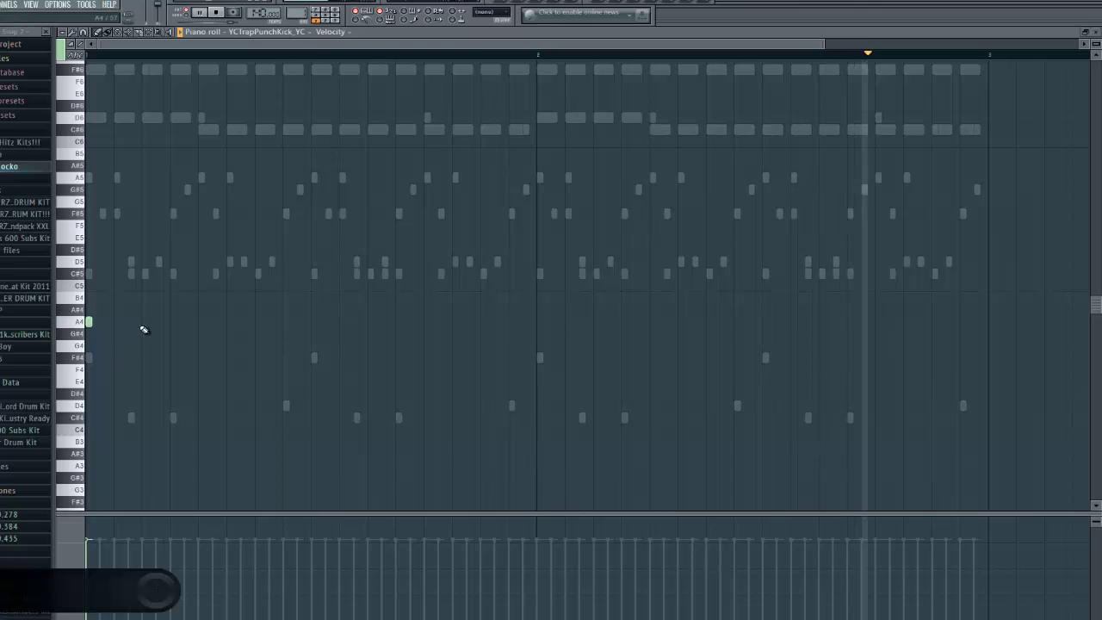
{"action": "left_click", "coordinate": [131, 322]}
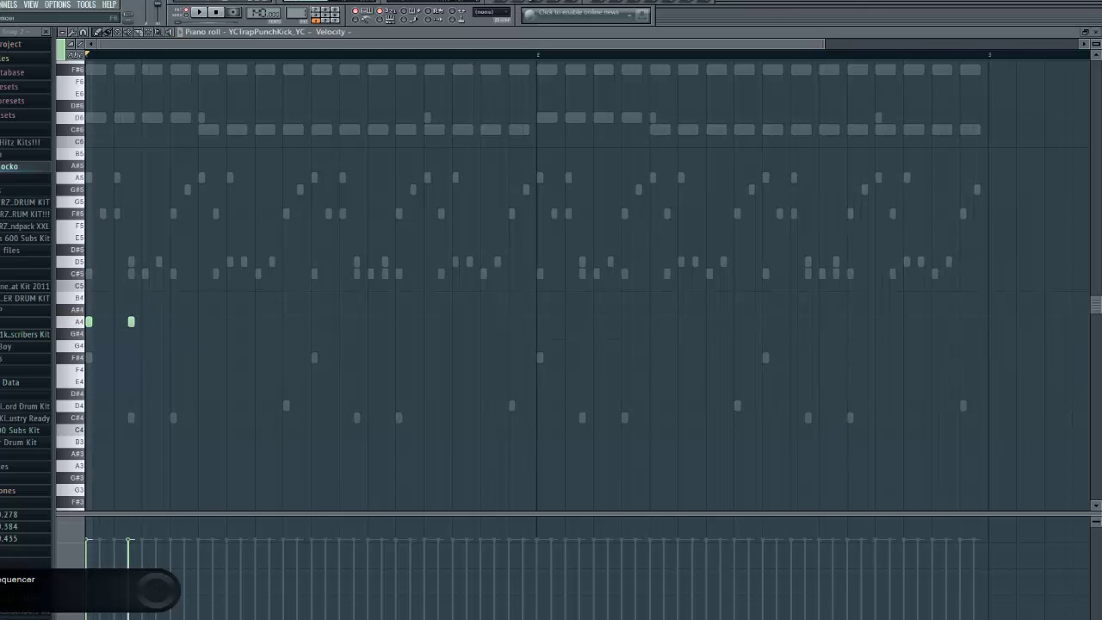
Step: Copy the HardBass notes and paste them into the YCTrapPunchKick_YC channel's piano roll
{"action": "key", "text": "F6"}
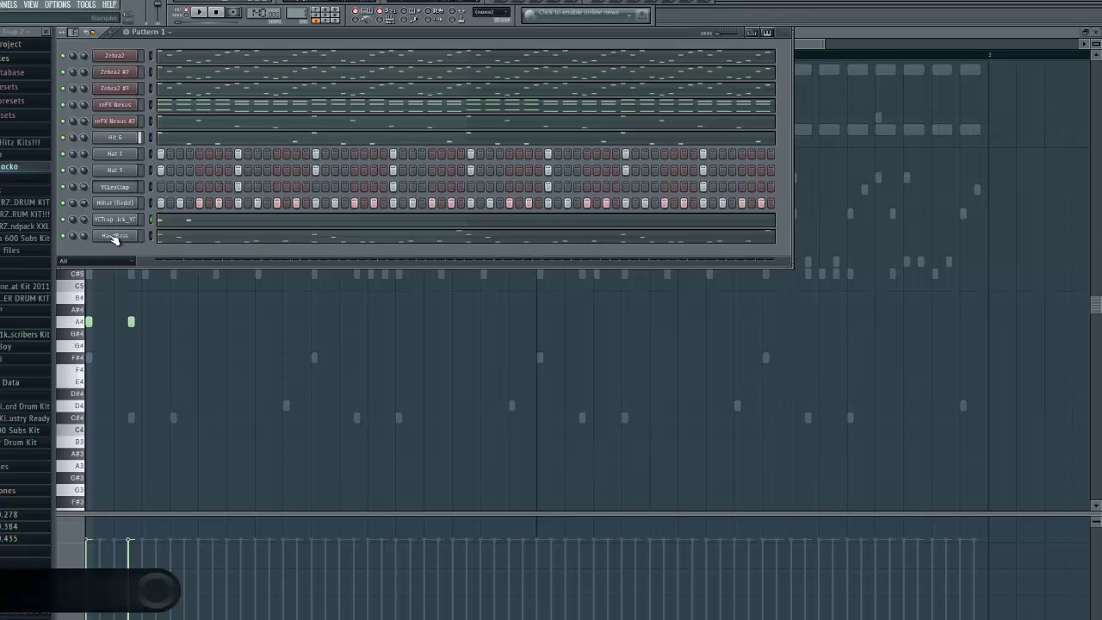
{"action": "right_click", "coordinate": [115, 237]}
{"action": "right_click", "coordinate": [121, 222]}
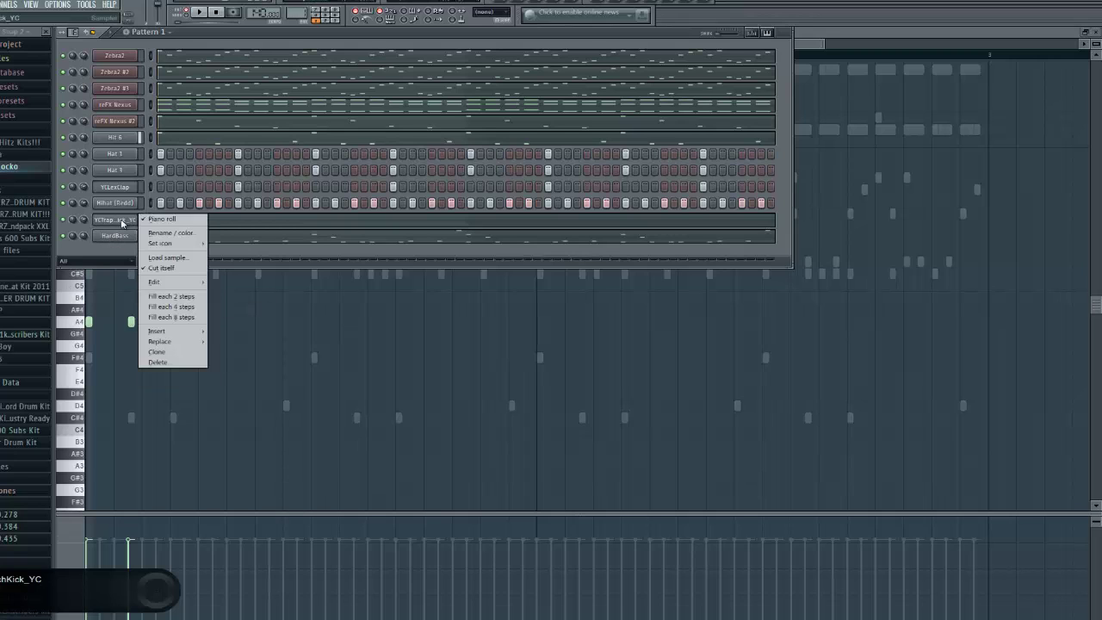
{"action": "mouse_move", "coordinate": [193, 285]}
{"action": "left_click", "coordinate": [232, 294]}
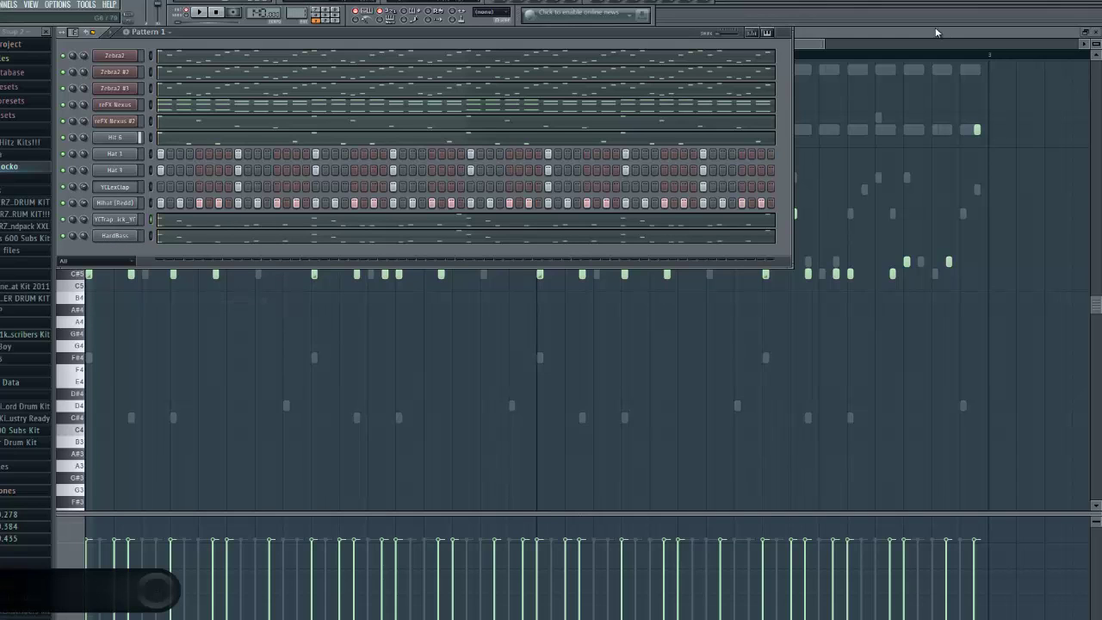
{"action": "left_click", "coordinate": [837, 42]}
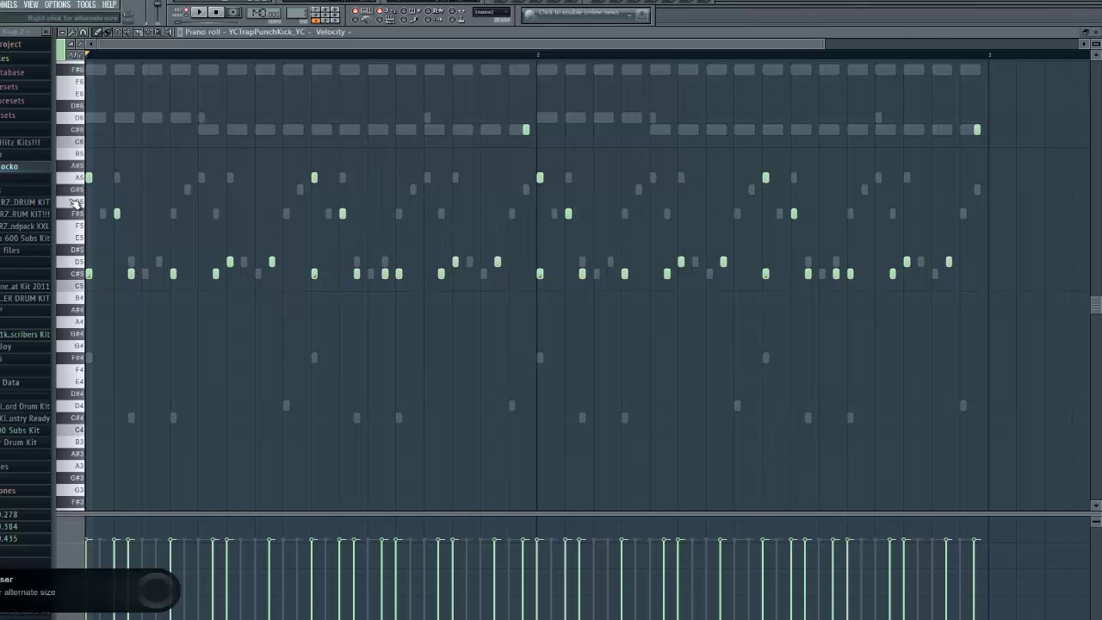
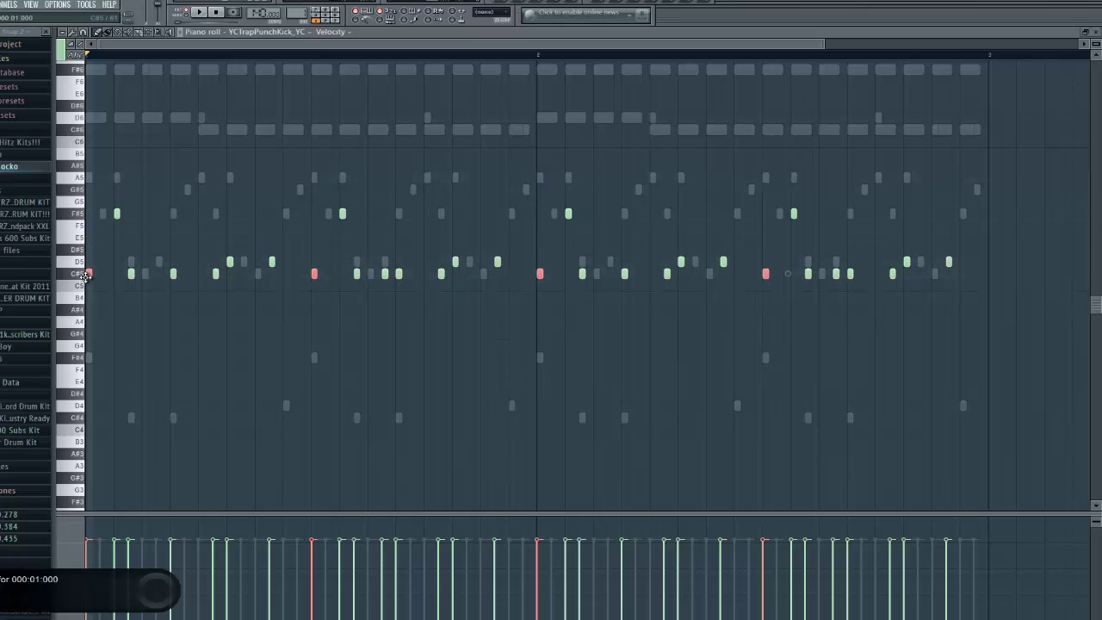
Step: Move all F#5 and D5 kick notes onto the C#5 row
{"action": "left_click", "coordinate": [82, 214], "text": "ctrl"}
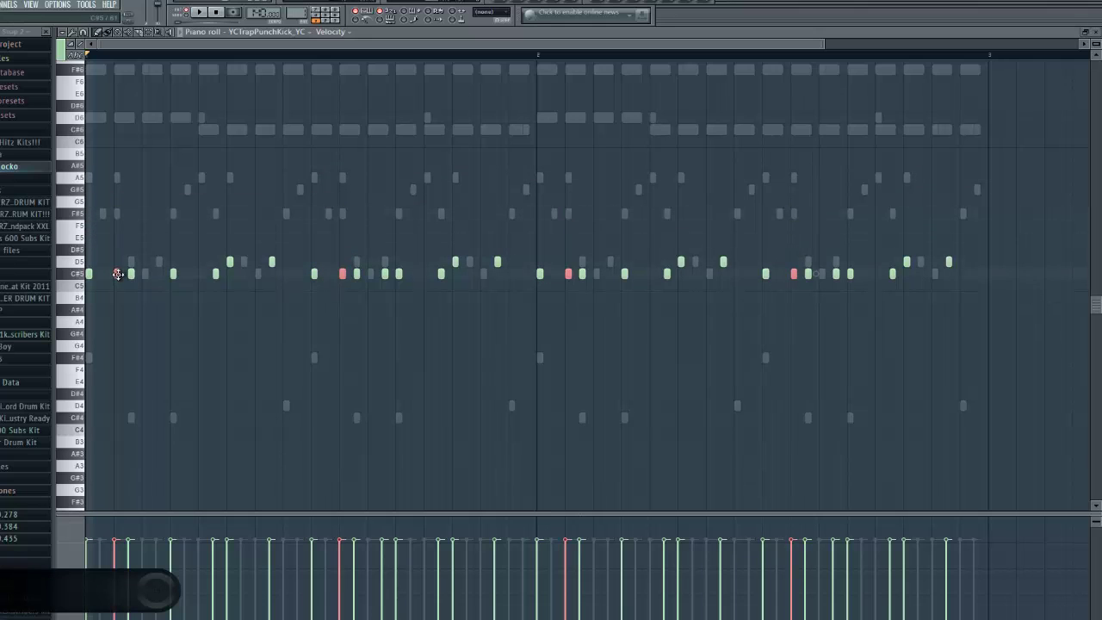
{"action": "key", "text": "space"}
{"action": "key", "text": "space"}
{"action": "left_click", "coordinate": [85, 261], "text": "ctrl"}
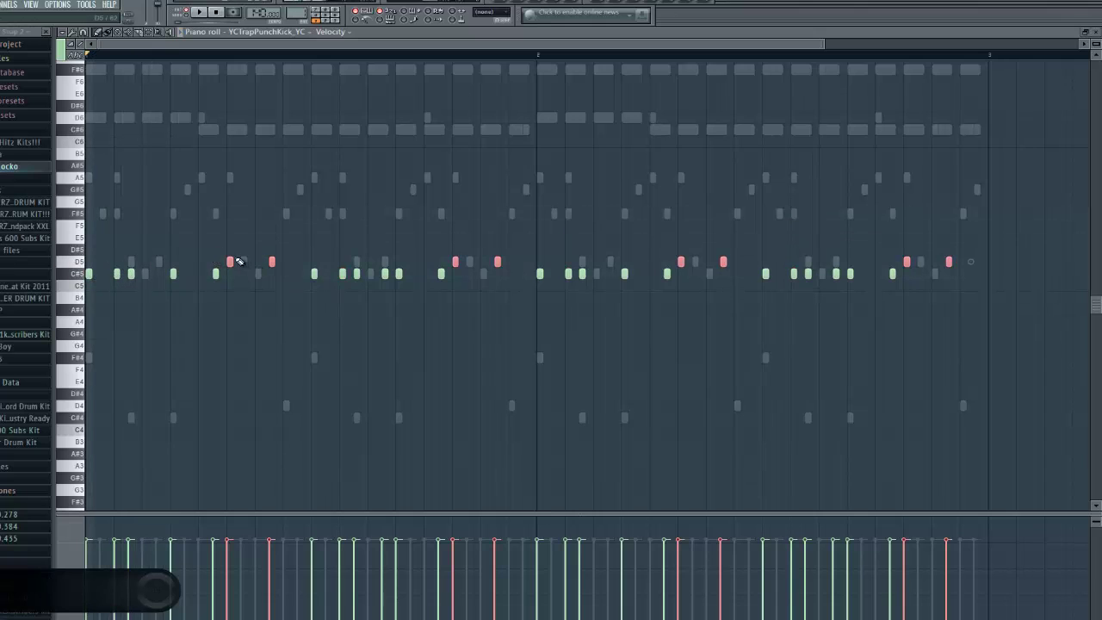
Step: Transpose all the C#5 kick notes down to A4, start playback and close the piano roll
{"action": "left_click", "coordinate": [78, 276], "text": "ctrl"}
{"action": "left_click_drag", "start_coordinate": [88, 274], "coordinate": [87, 318]}
{"action": "key", "text": "space"}
{"action": "left_click", "coordinate": [1096, 32]}
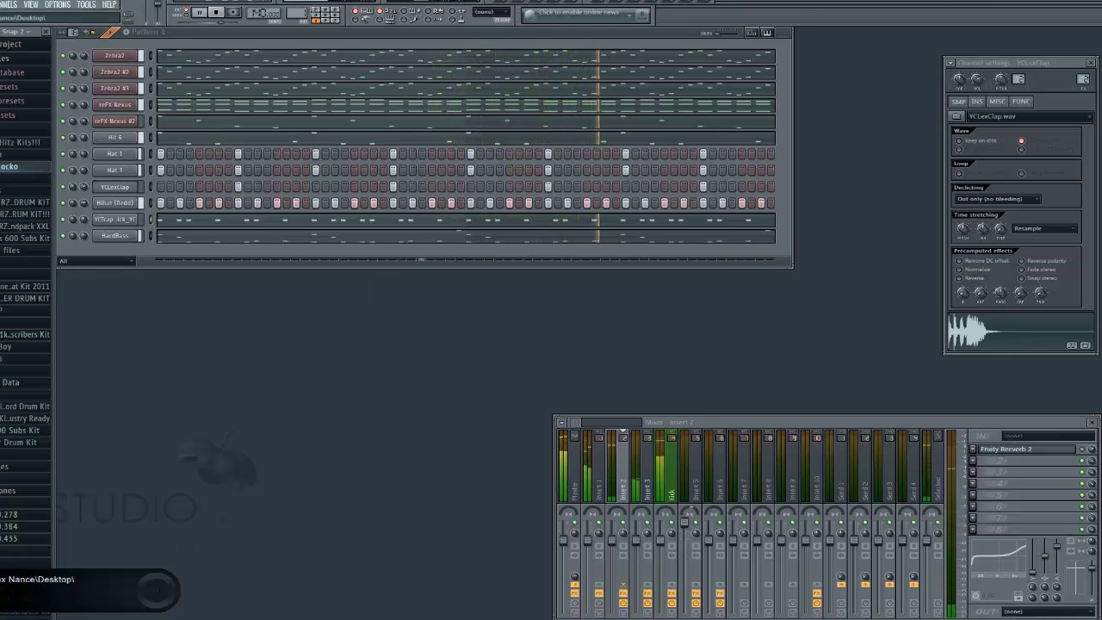
Step: In the HardBass piano roll, replace the C#6 note at the end of bar 1 with a D5 note, then close the piano roll
{"action": "scroll", "coordinate": [26, 344], "scroll_direction": "down", "scroll_amount": 5}
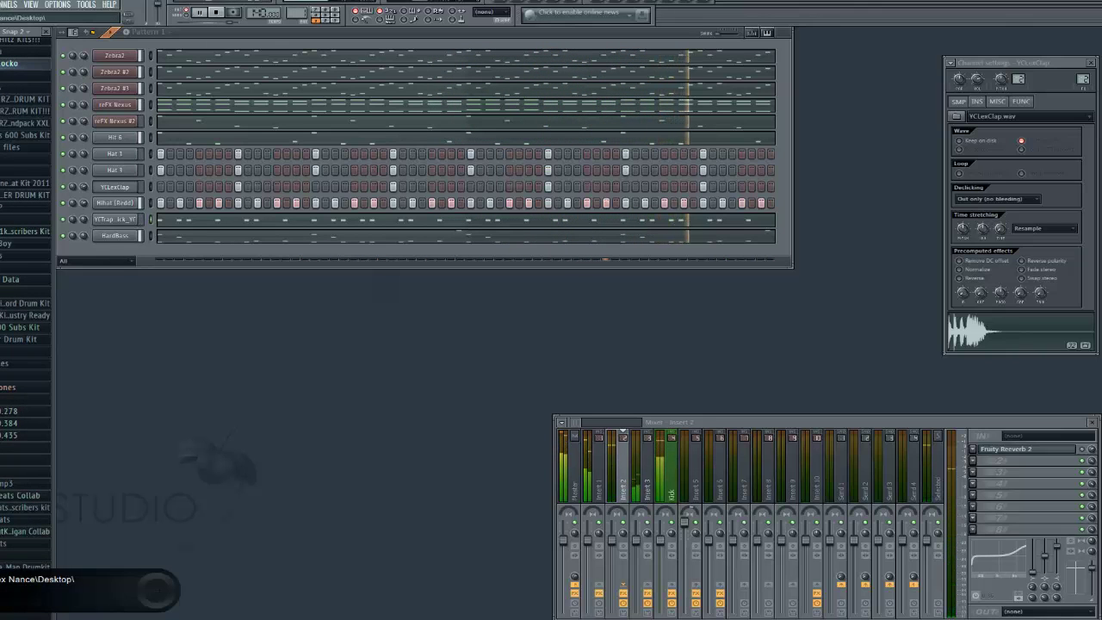
{"action": "left_click", "coordinate": [362, 236]}
{"action": "left_click_drag", "start_coordinate": [334, 43], "coordinate": [697, 81]}
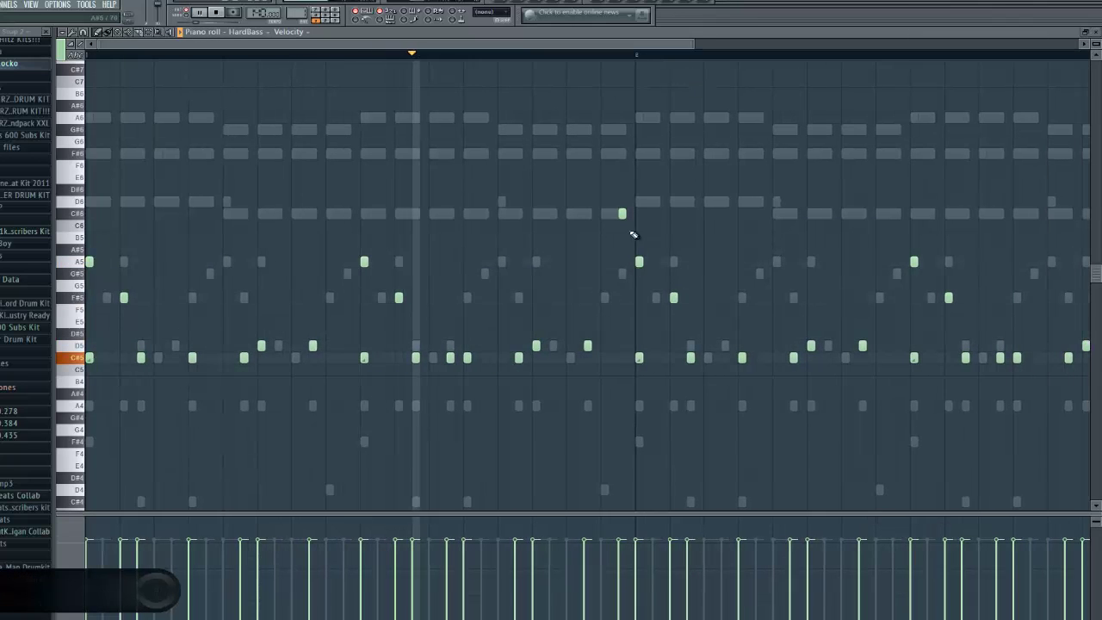
{"action": "left_click", "coordinate": [622, 345]}
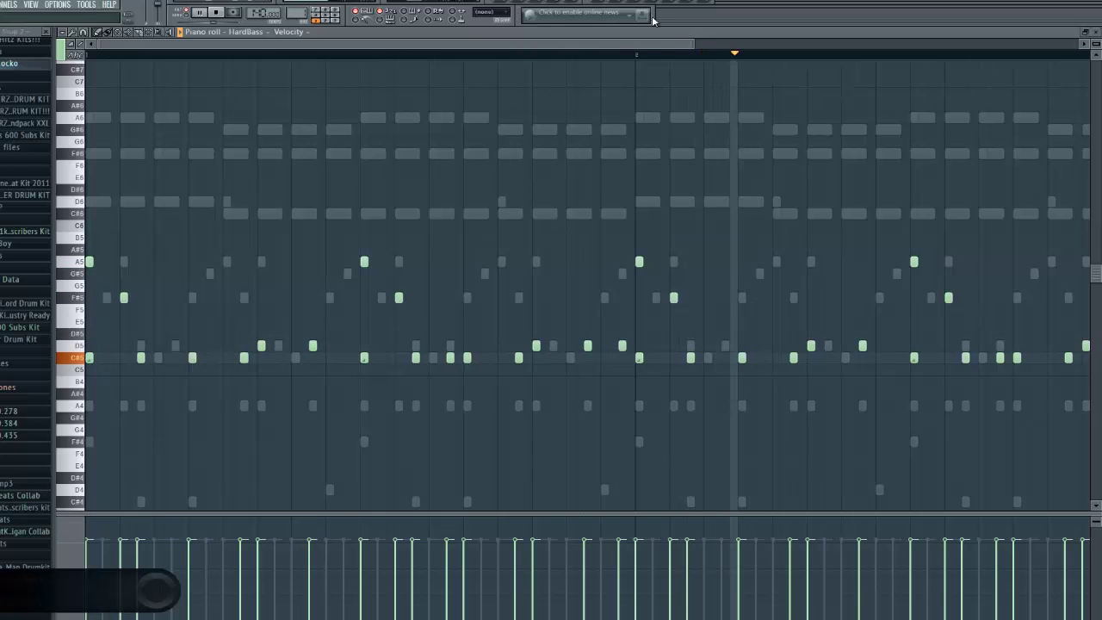
{"action": "left_click_drag", "start_coordinate": [661, 44], "coordinate": [799, 43]}
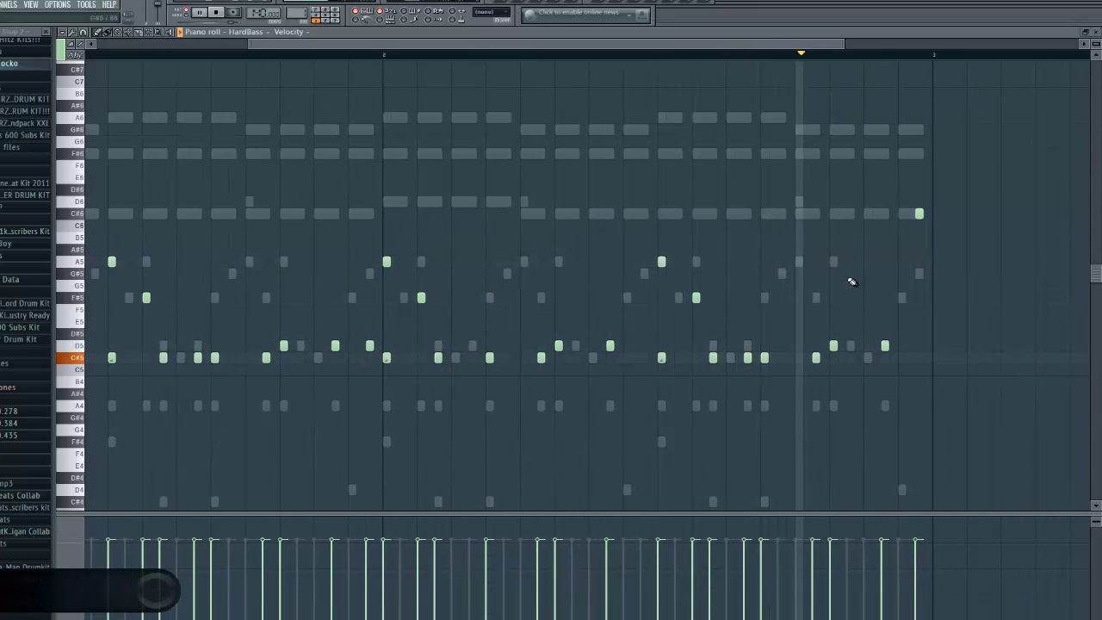
{"action": "left_click", "coordinate": [1095, 32]}
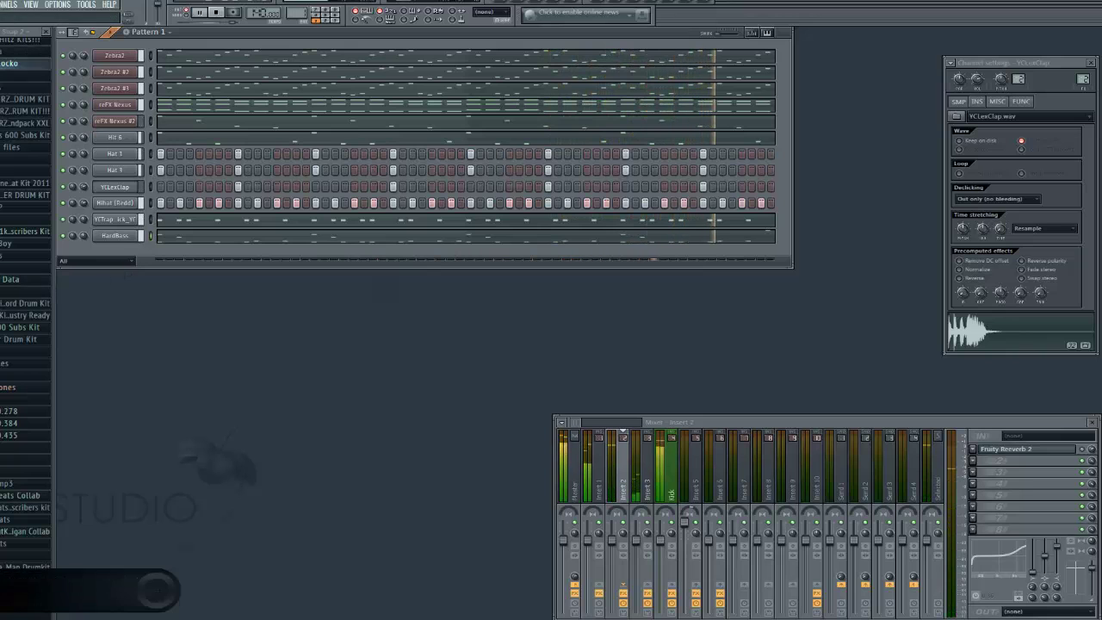
Step: Save the project and view the effect slots of mixer Insert 1 and the Master track
{"action": "left_click", "coordinate": [0, 5]}
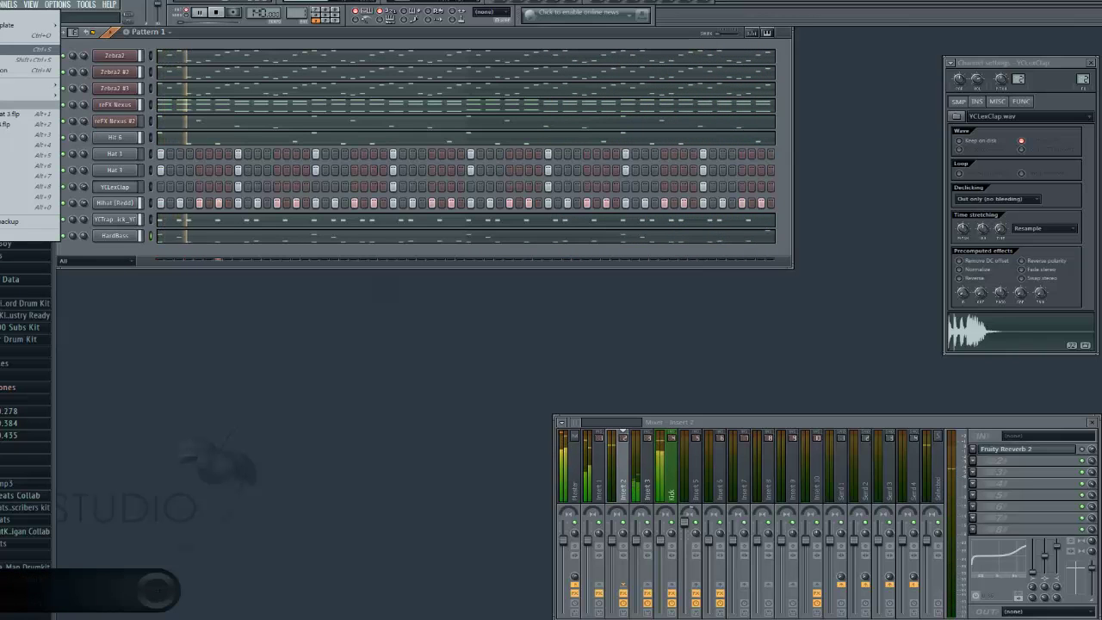
{"action": "left_click", "coordinate": [2, 49]}
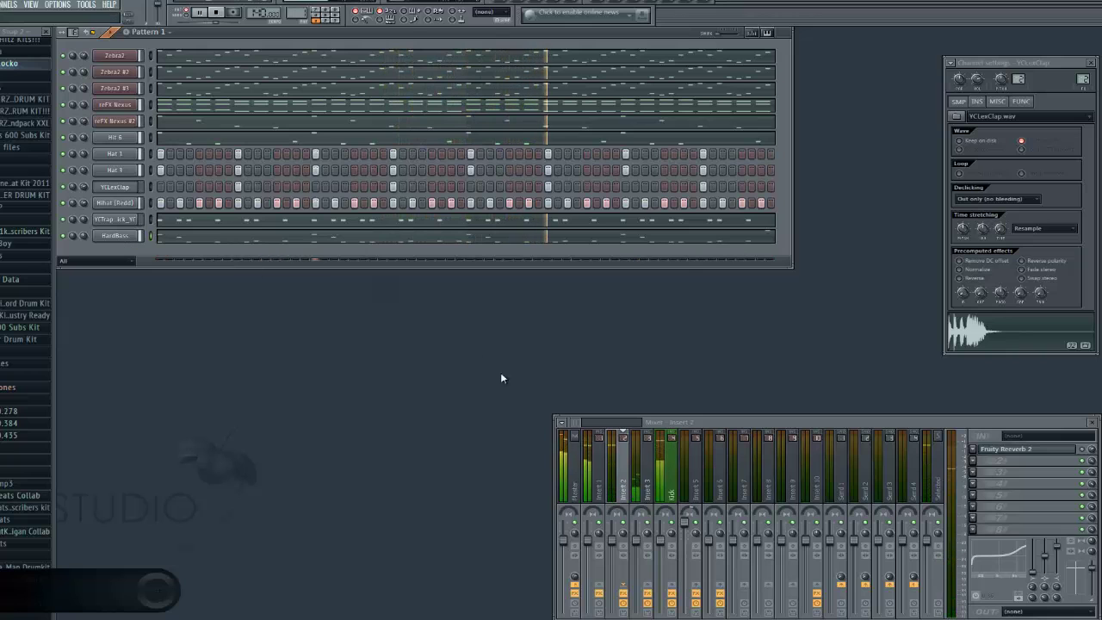
{"action": "left_click", "coordinate": [600, 484]}
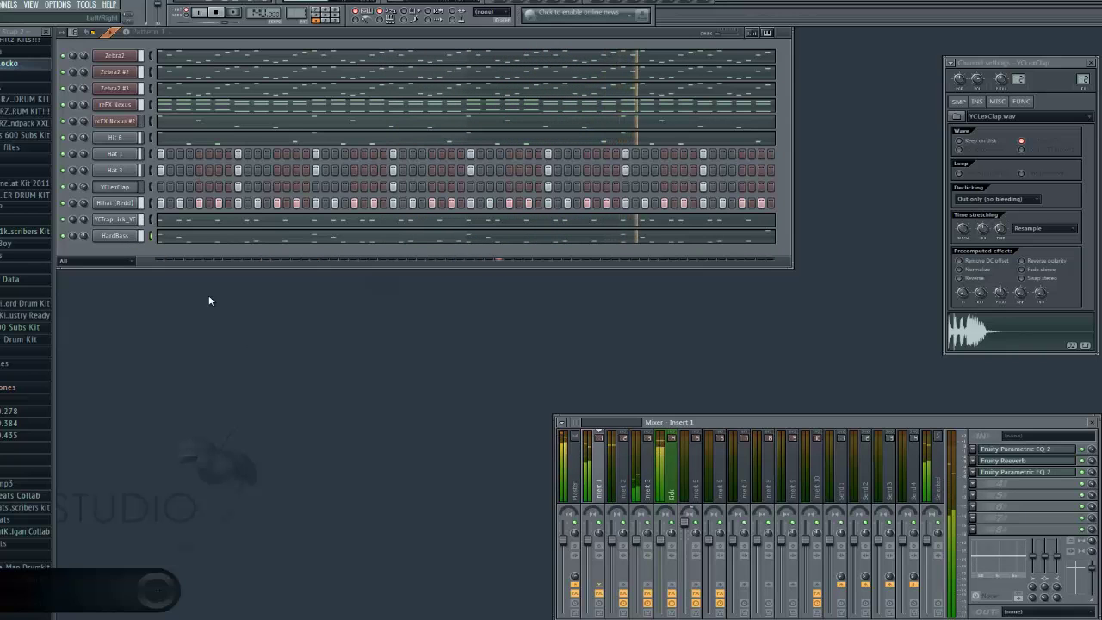
{"action": "left_click", "coordinate": [568, 489]}
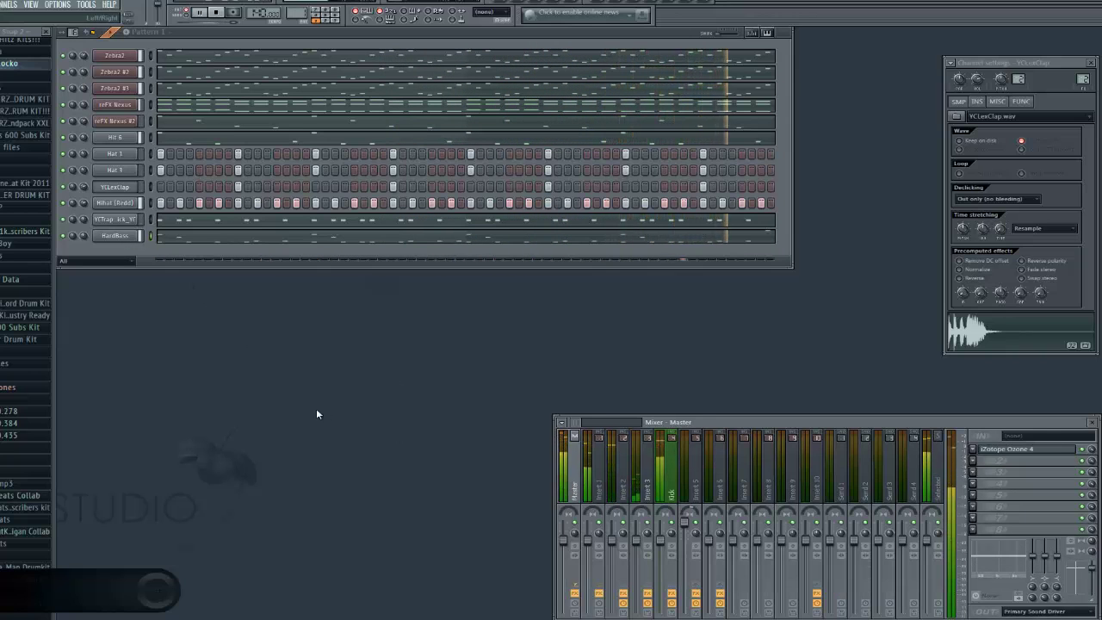
Step: Clone the reFX Nexus #2 channel
{"action": "right_click", "coordinate": [110, 126]}
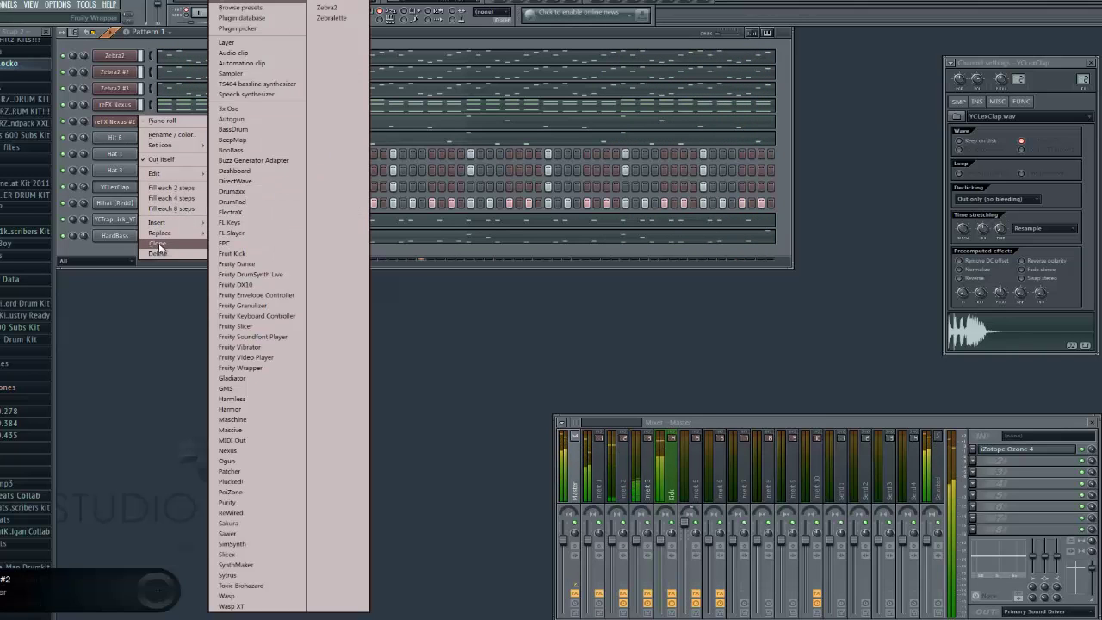
{"action": "left_click", "coordinate": [158, 245]}
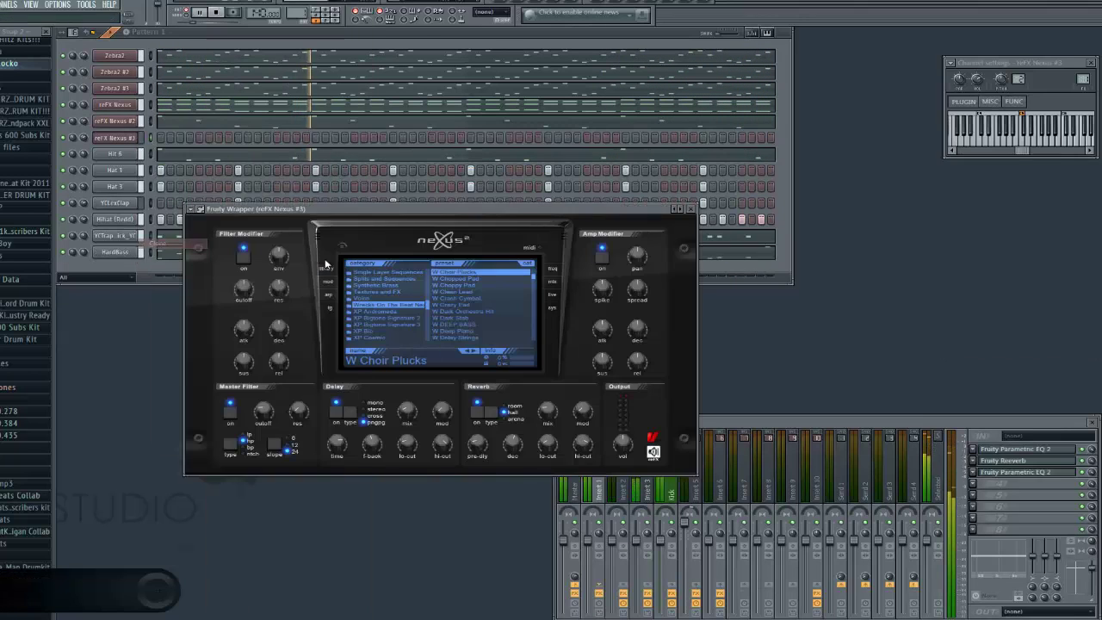
Step: Browse the preset categories of the reFX Nexus #3 instrument, including a Bigtone Signature bank, and close the plugin
{"action": "scroll", "coordinate": [422, 306], "scroll_direction": "down", "scroll_amount": 3}
{"action": "left_click", "coordinate": [418, 307]}
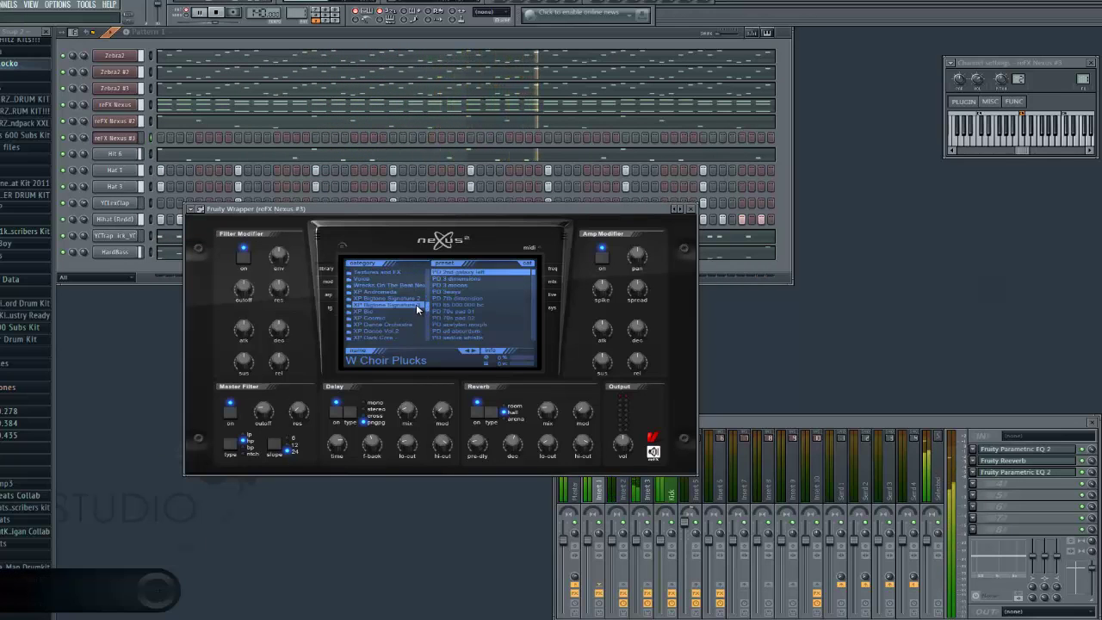
{"action": "scroll", "coordinate": [428, 310], "scroll_direction": "up", "scroll_amount": 15}
{"action": "scroll", "coordinate": [428, 292], "scroll_direction": "up", "scroll_amount": 10}
{"action": "scroll", "coordinate": [428, 284], "scroll_direction": "up", "scroll_amount": 6}
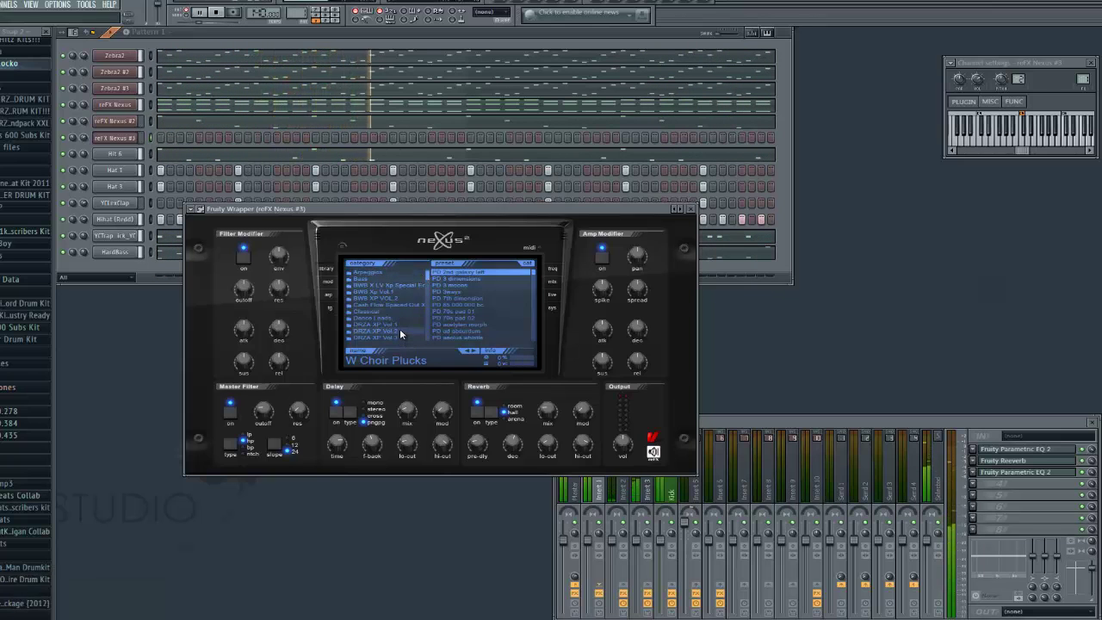
{"action": "left_click", "coordinate": [691, 208]}
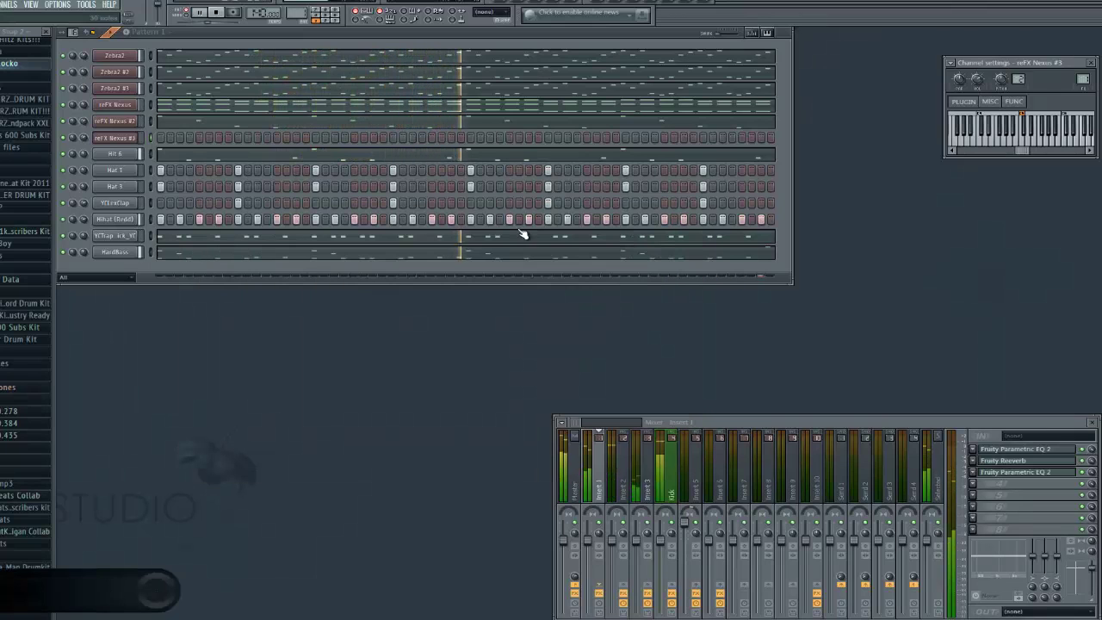
Step: Mute the drum and HardBass channels and replace reFX Nexus #3 with Sytrus using the Celestial 3 preset
{"action": "right_click", "coordinate": [68, 60]}
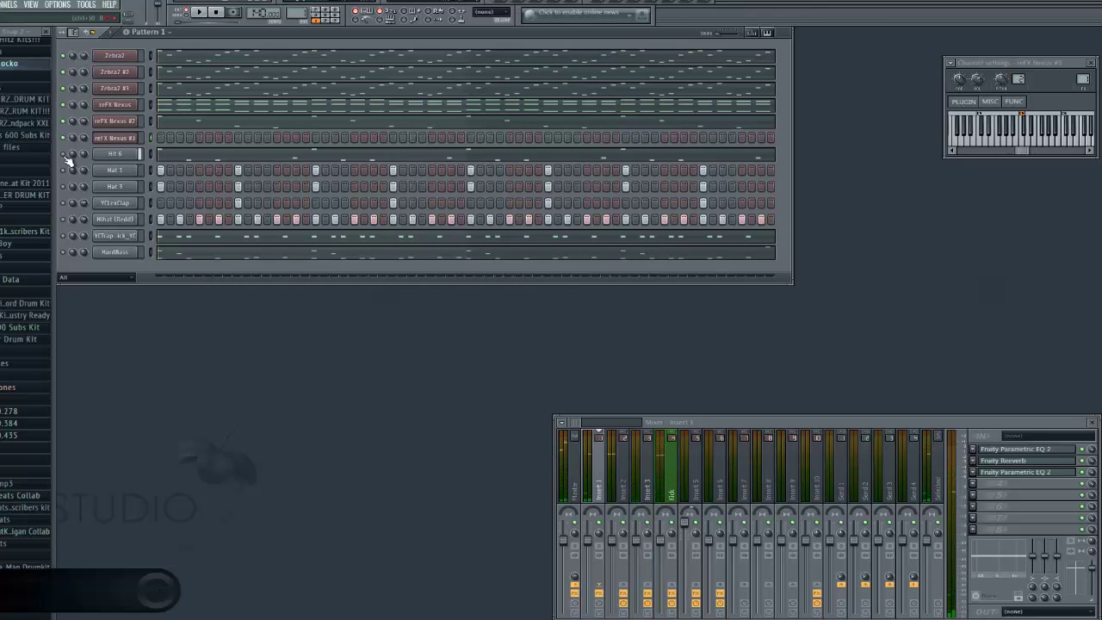
{"action": "left_click", "coordinate": [111, 141]}
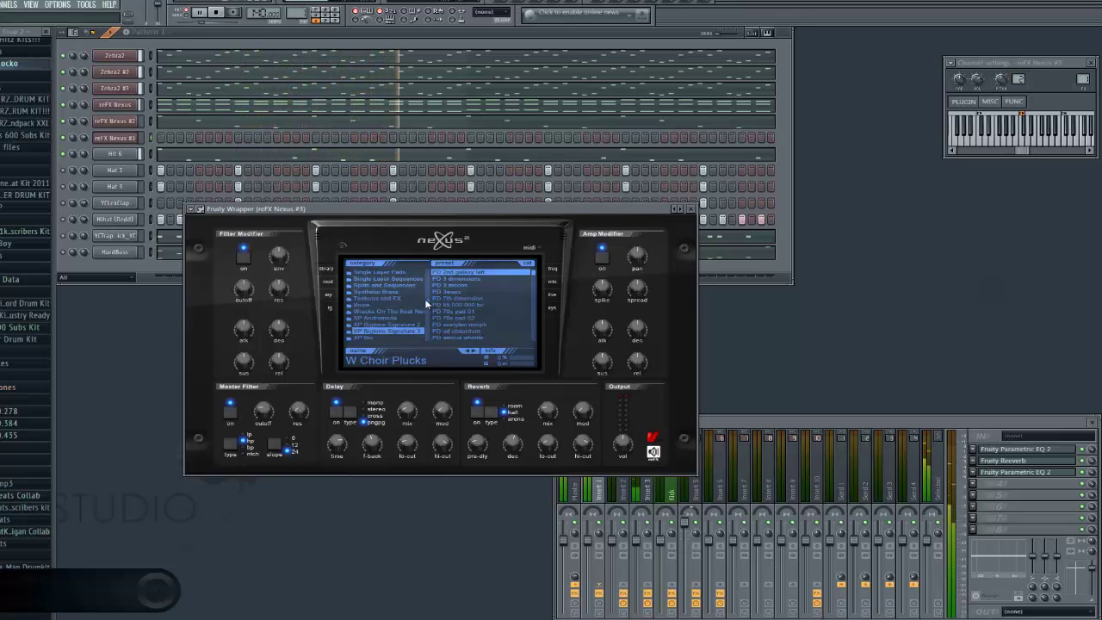
{"action": "right_click", "coordinate": [101, 139]}
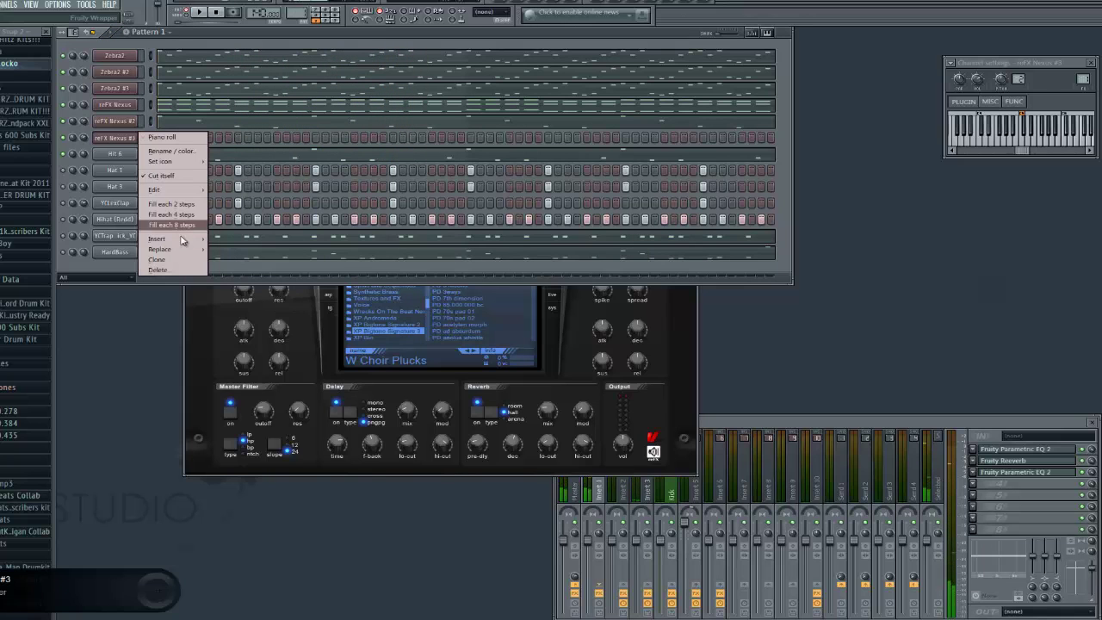
{"action": "mouse_move", "coordinate": [183, 251]}
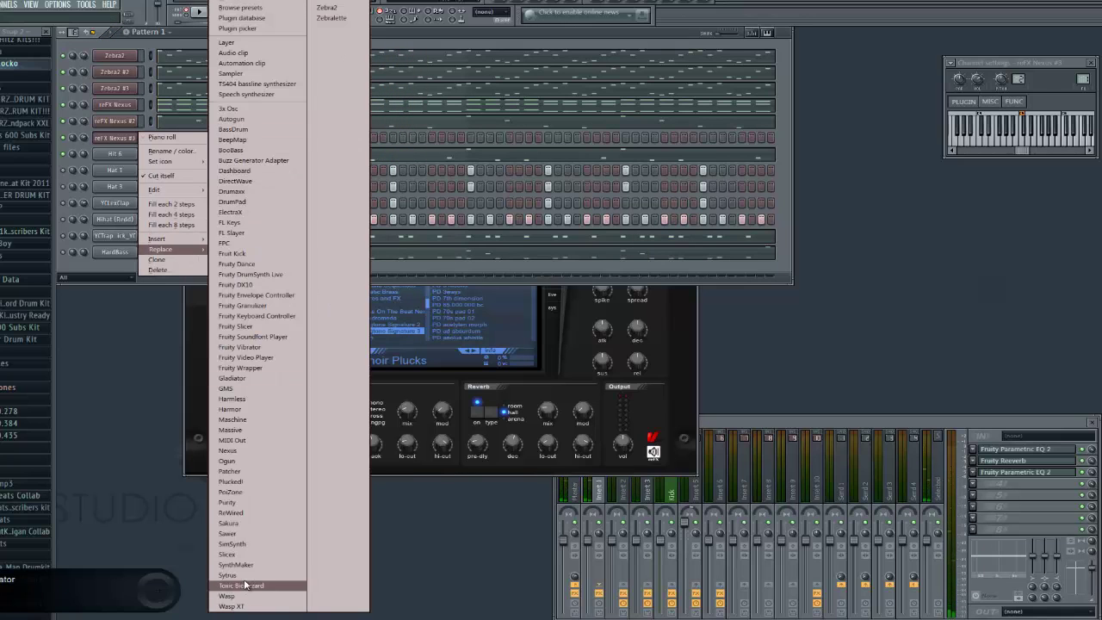
{"action": "left_click", "coordinate": [244, 586]}
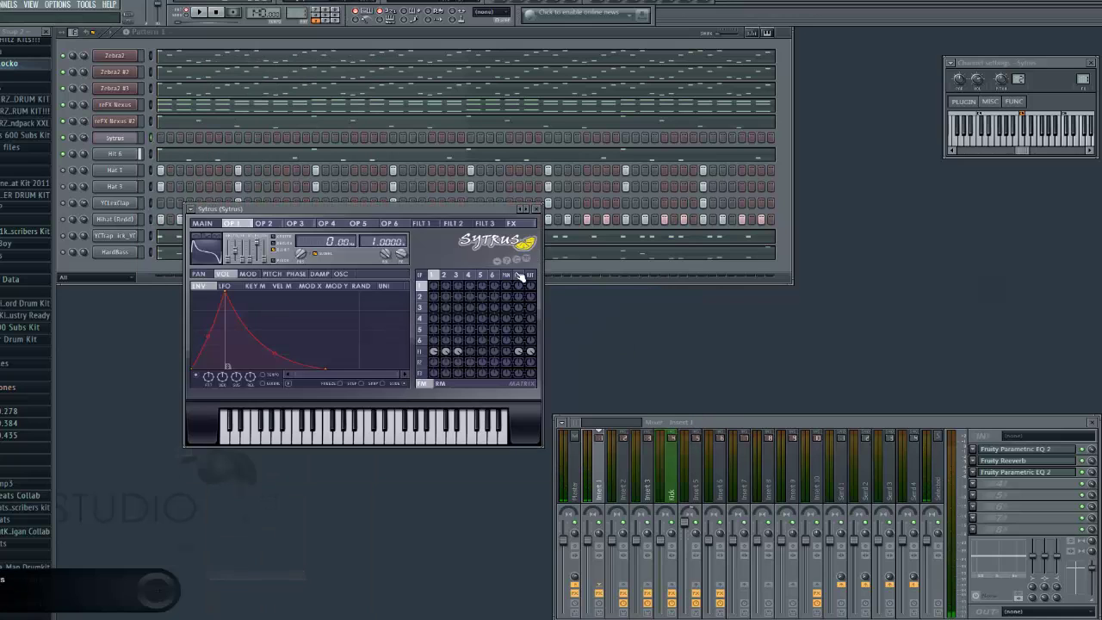
{"action": "left_click", "coordinate": [527, 212]}
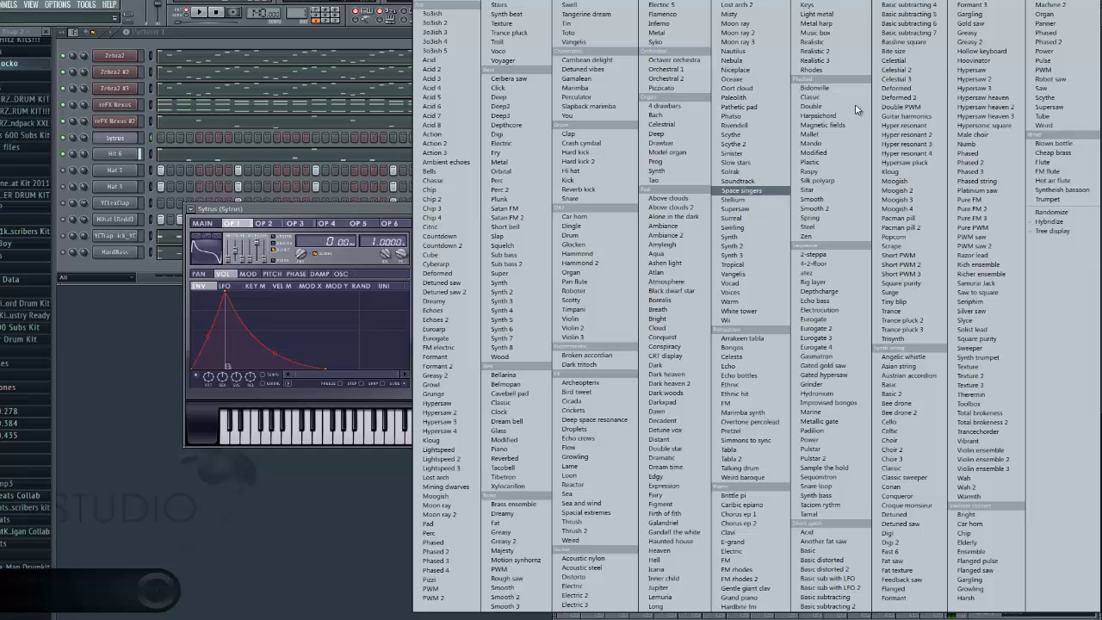
{"action": "left_click", "coordinate": [903, 79]}
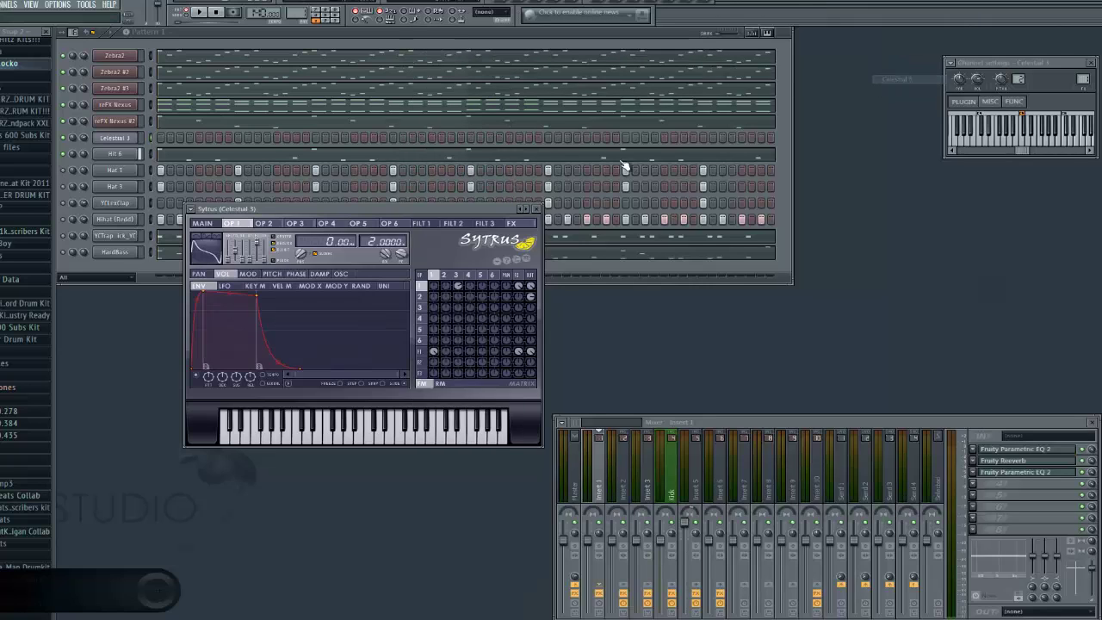
Step: Open the Celestial 3 piano roll and audition single keys around A4, D6 and A6 against the playing pattern
{"action": "right_click", "coordinate": [144, 137]}
{"action": "left_click", "coordinate": [162, 139]}
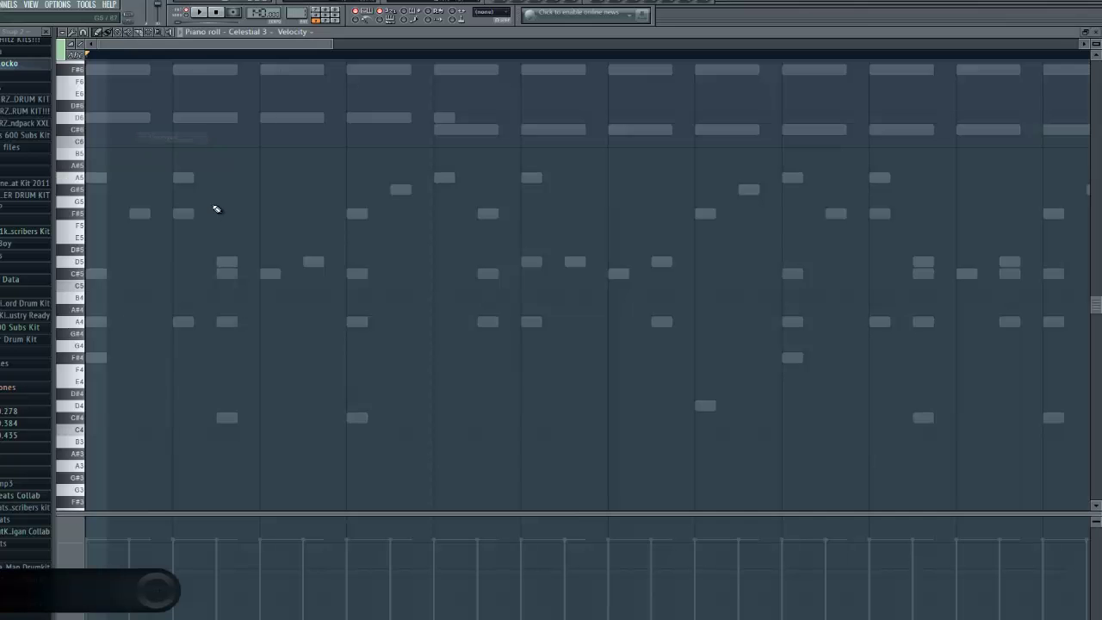
{"action": "left_click_drag", "start_coordinate": [335, 43], "coordinate": [716, 68]}
{"action": "left_click", "coordinate": [521, 4]}
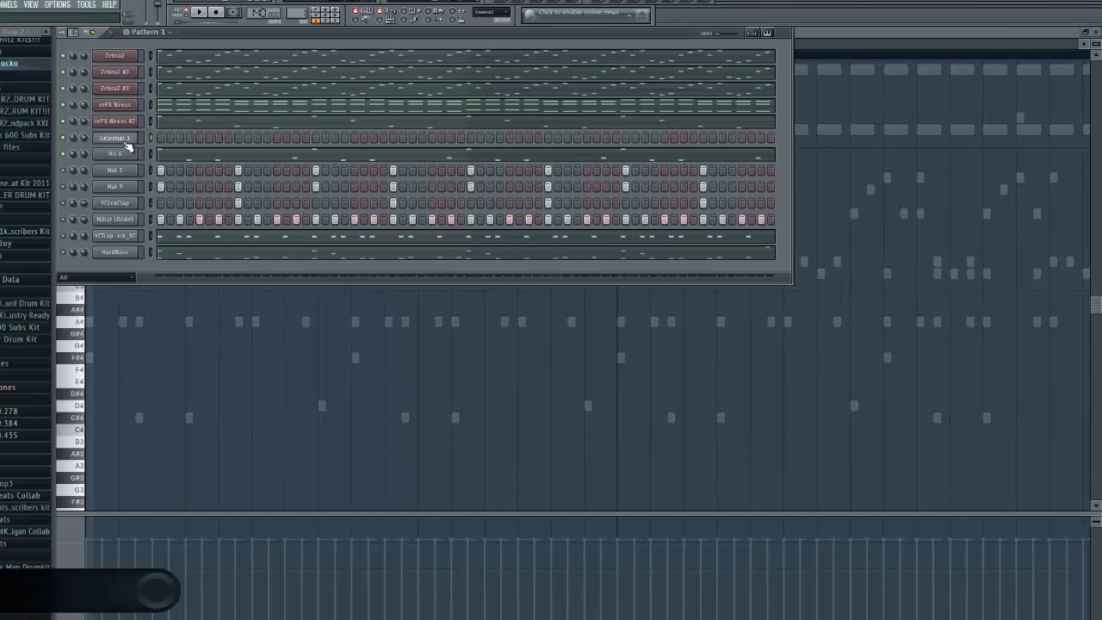
{"action": "key", "text": "space"}
{"action": "left_click", "coordinate": [81, 323]}
{"action": "left_click", "coordinate": [81, 110]}
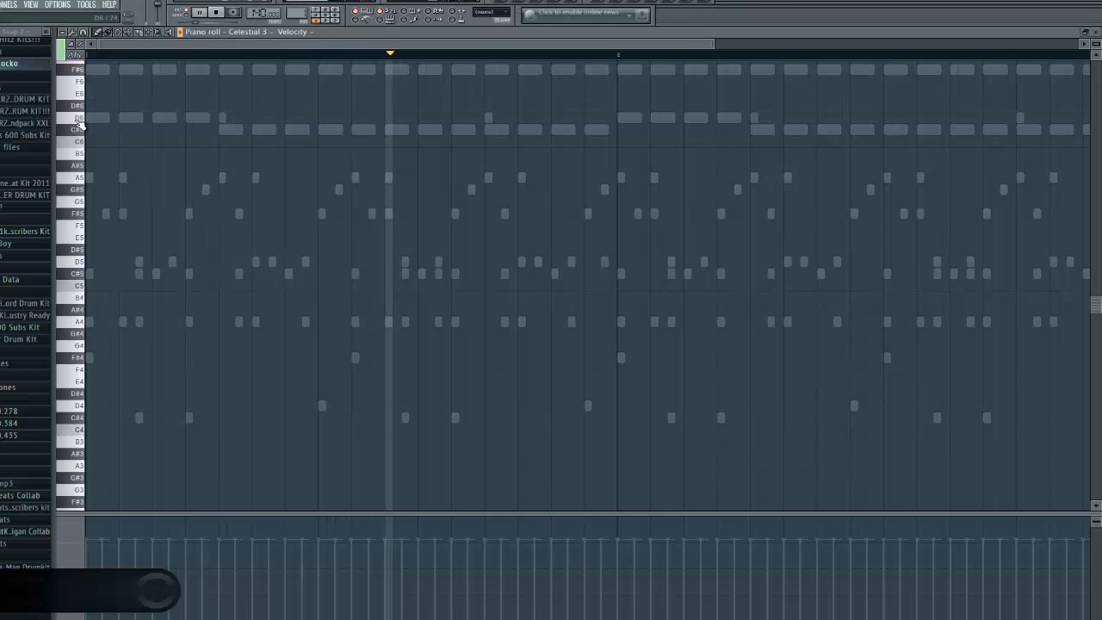
{"action": "scroll", "coordinate": [79, 123], "scroll_direction": "up", "scroll_amount": 2}
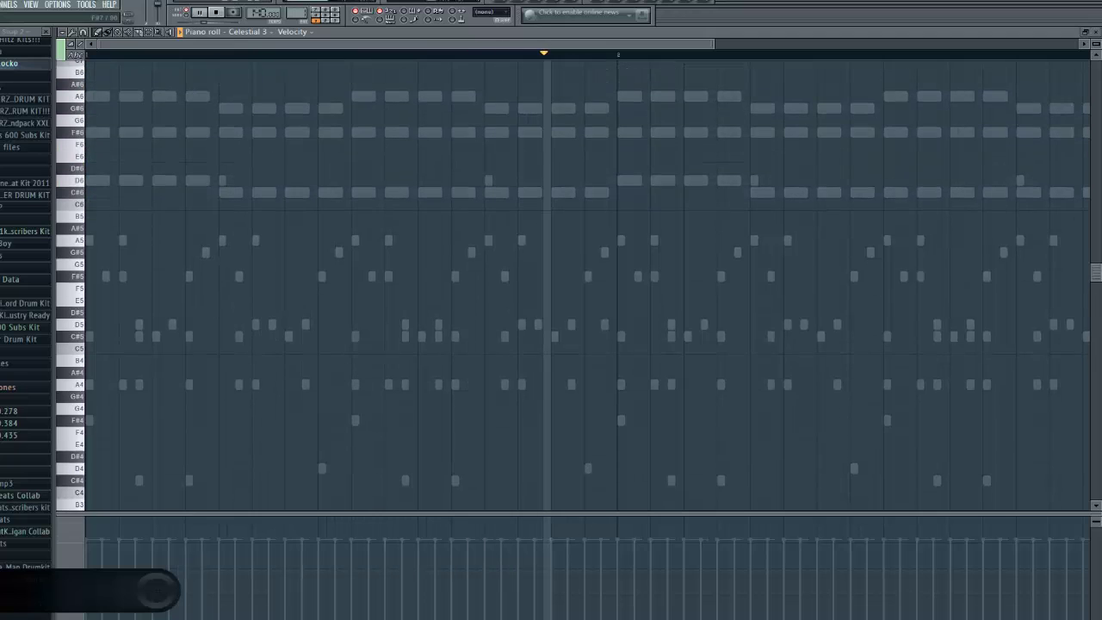
{"action": "scroll", "coordinate": [81, 129], "scroll_direction": "up", "scroll_amount": 3}
{"action": "left_click", "coordinate": [82, 140]}
{"action": "left_click", "coordinate": [81, 163]}
Step: Write an A6, F#6, D6, C#6 descending melody twice across bar 1, with a shorter last C#6 and a closing short F#6
{"action": "key", "text": "space"}
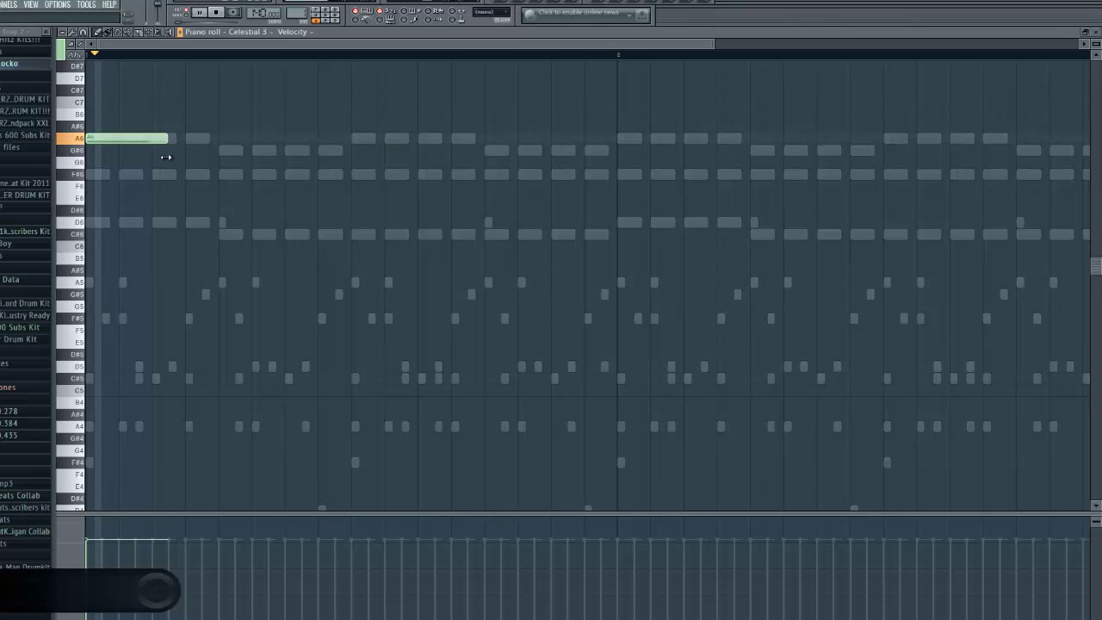
{"action": "key", "text": "space"}
{"action": "key", "text": "space"}
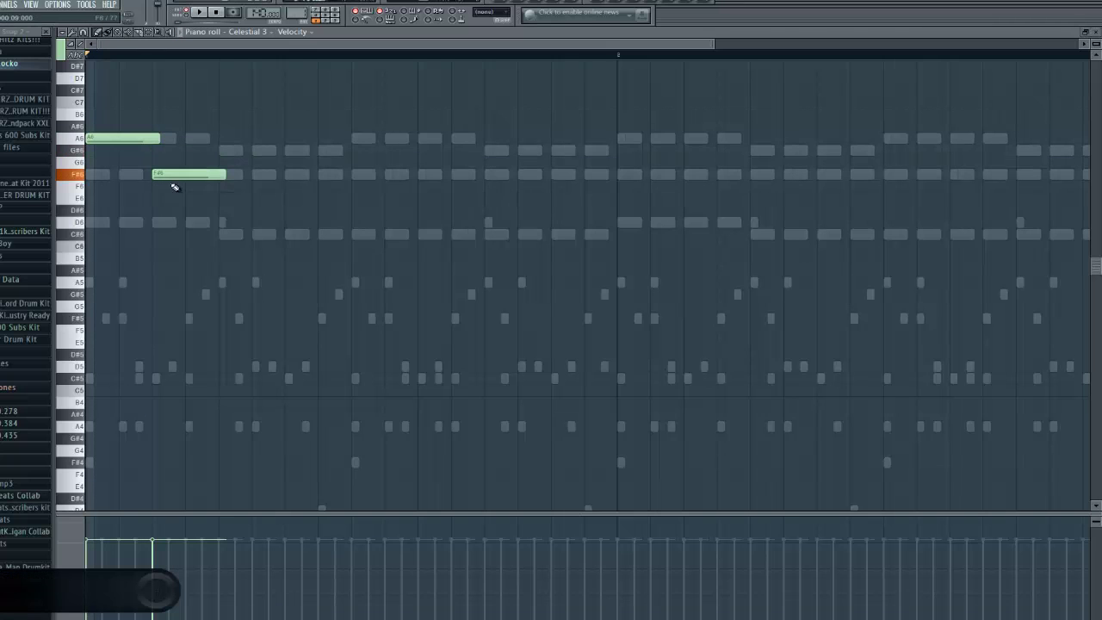
{"action": "left_click", "coordinate": [222, 225]}
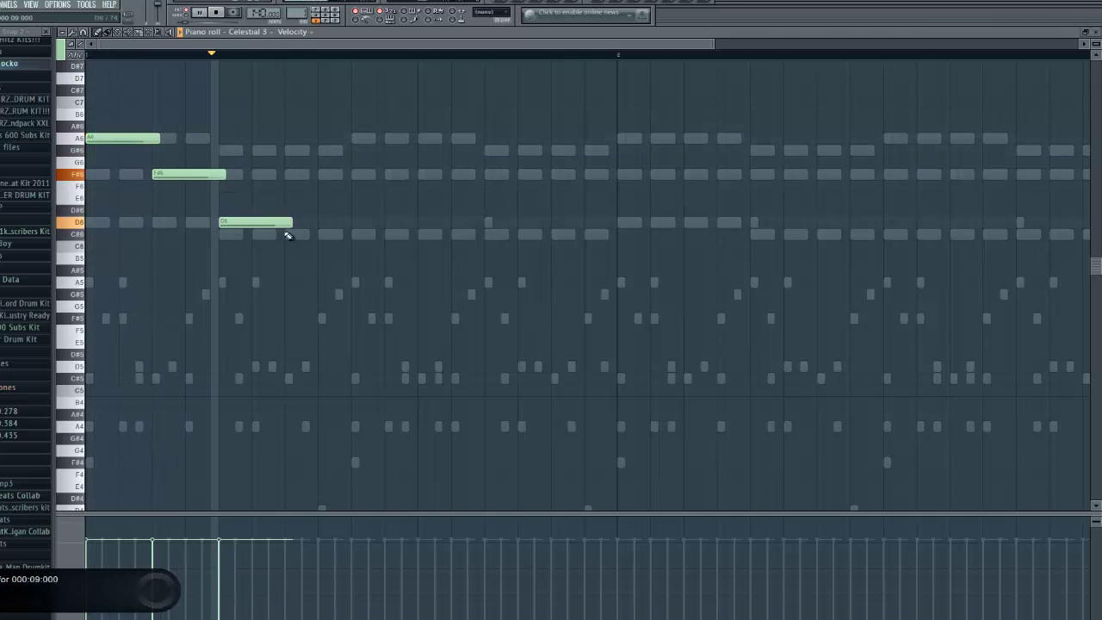
{"action": "left_click", "coordinate": [287, 236]}
{"action": "key", "text": "space"}
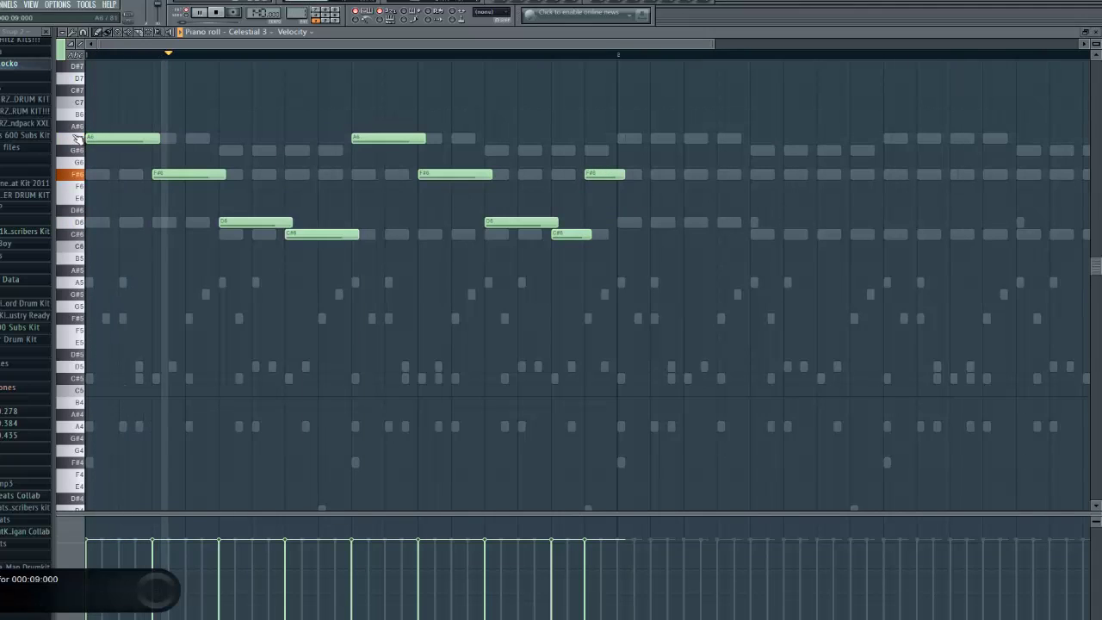
Step: Copy all Celestial 3 notes from bar 1 into bar 2, trim the final F#6 note and close the piano roll
{"action": "key", "text": "ctrl+a"}
{"action": "left_click_drag", "start_coordinate": [117, 141], "coordinate": [646, 136]}
{"action": "left_click_drag", "start_coordinate": [614, 44], "coordinate": [708, 45]}
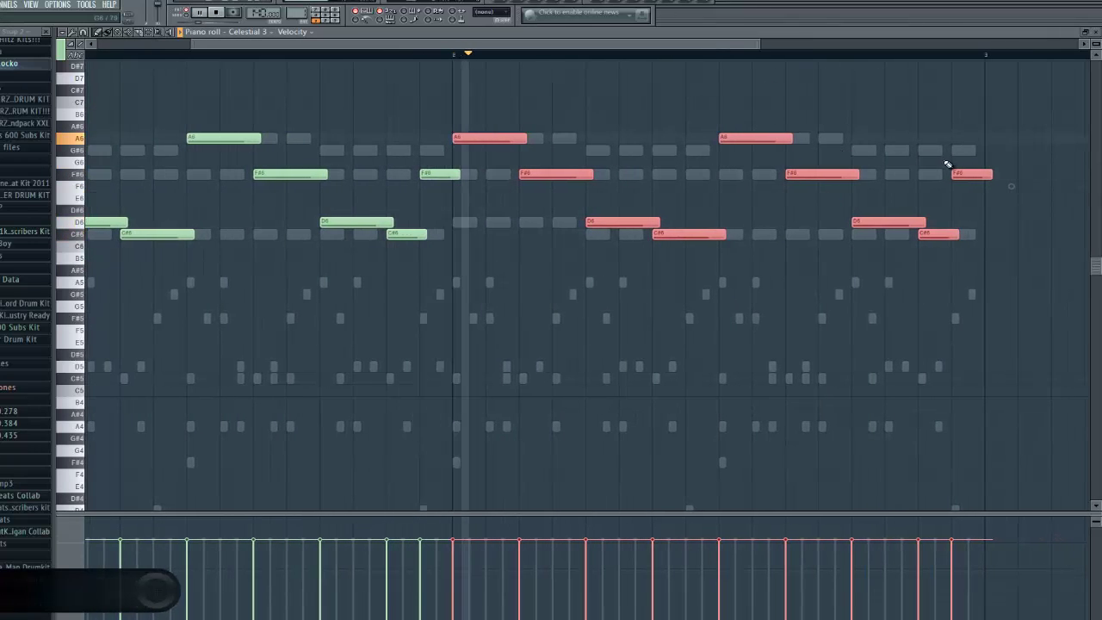
{"action": "left_click", "coordinate": [1013, 234]}
{"action": "right_click", "coordinate": [1013, 234]}
{"action": "left_click_drag", "start_coordinate": [992, 175], "coordinate": [983, 175]}
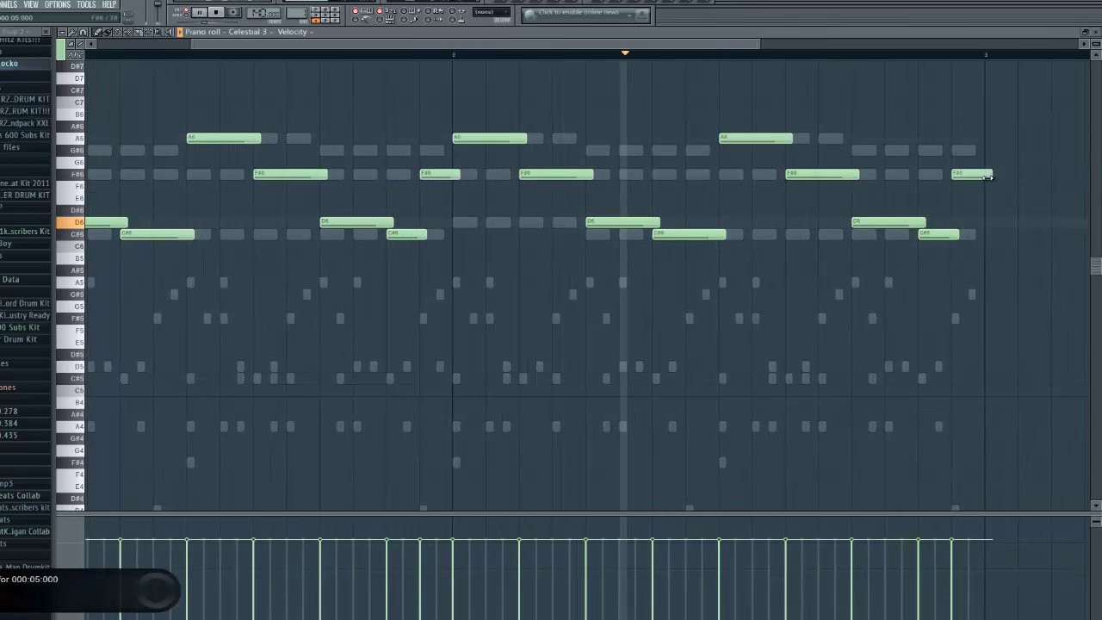
{"action": "left_click", "coordinate": [1097, 32]}
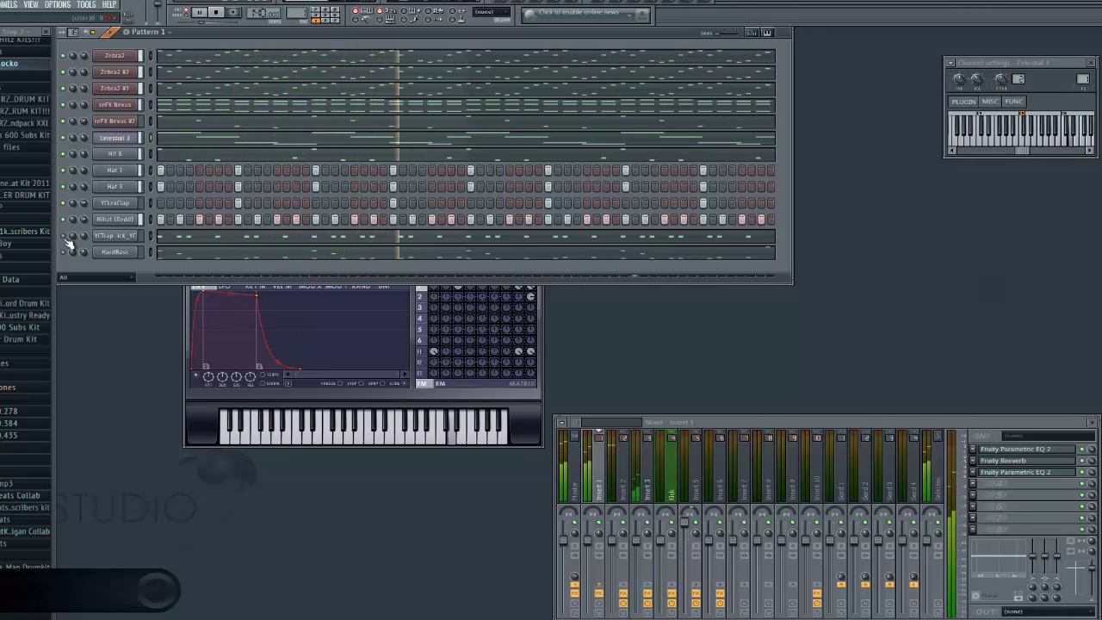
Step: View the Hihat (Redd) sample settings and convert that channel's steps to piano roll notes
{"action": "left_click", "coordinate": [119, 221]}
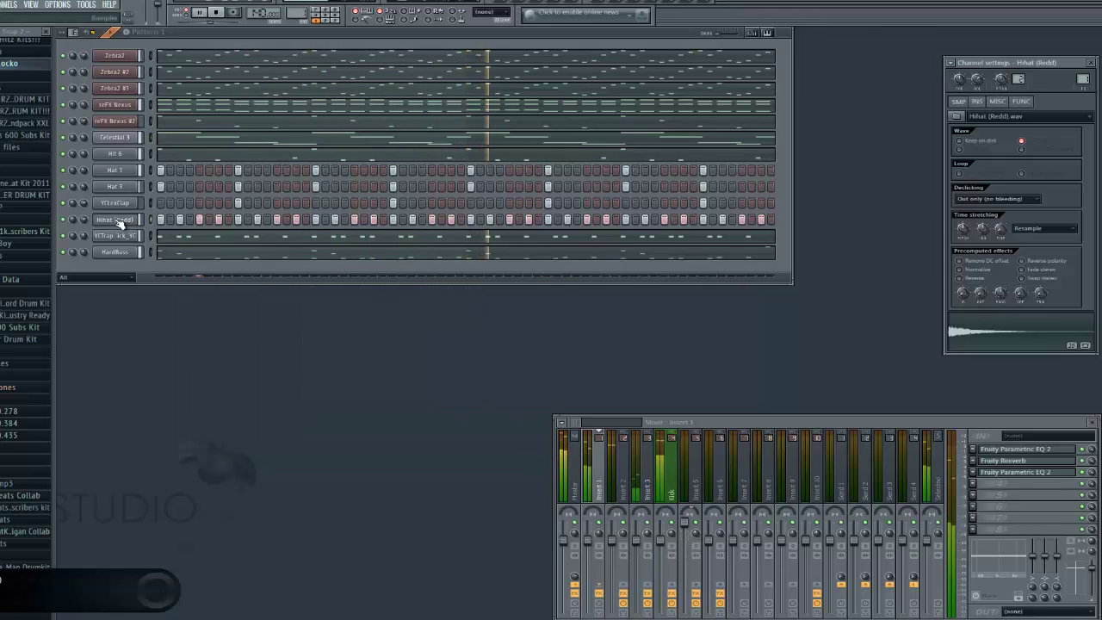
{"action": "left_click", "coordinate": [119, 221]}
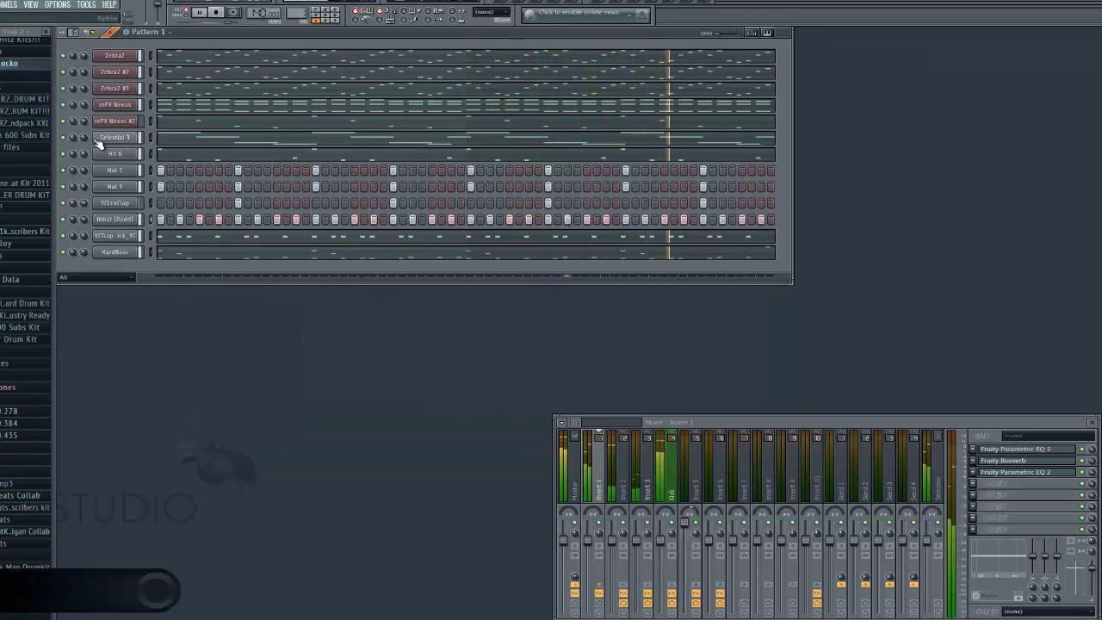
{"action": "right_click", "coordinate": [127, 224]}
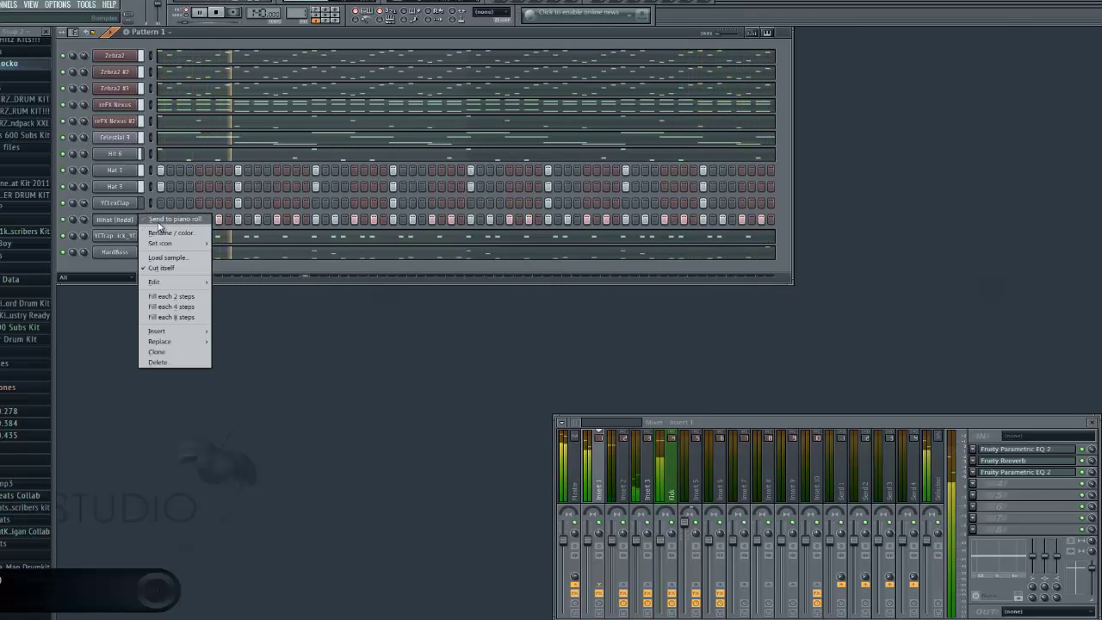
{"action": "left_click", "coordinate": [159, 222]}
{"action": "left_click_drag", "start_coordinate": [705, 62], "coordinate": [805, 61]}
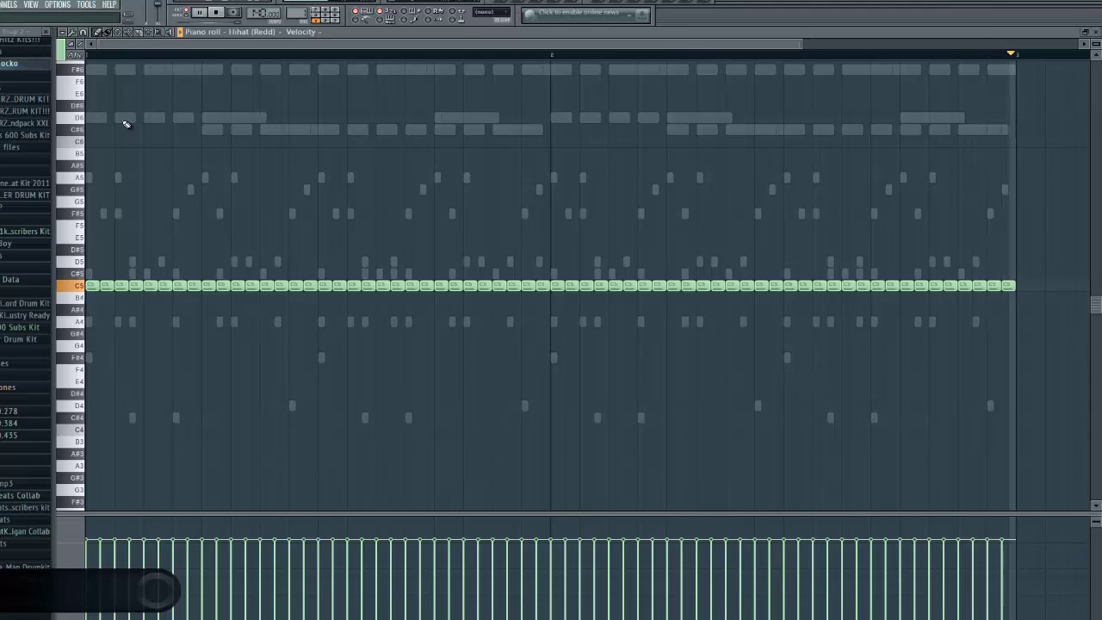
{"action": "left_click_drag", "start_coordinate": [120, 270], "coordinate": [152, 305]}
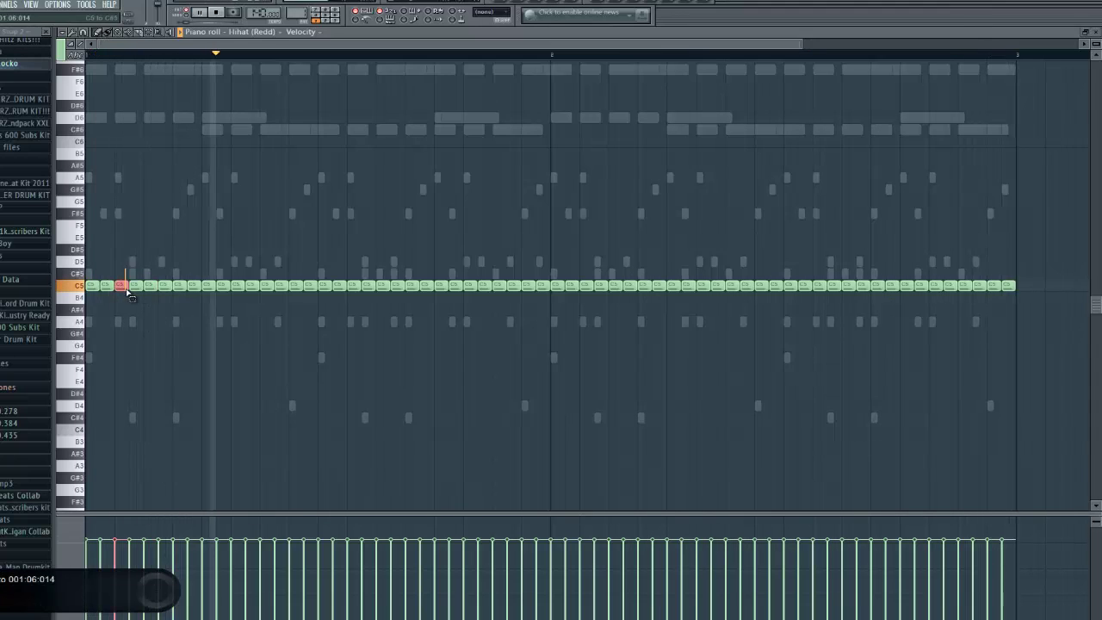
{"action": "key", "text": "alt+u"}
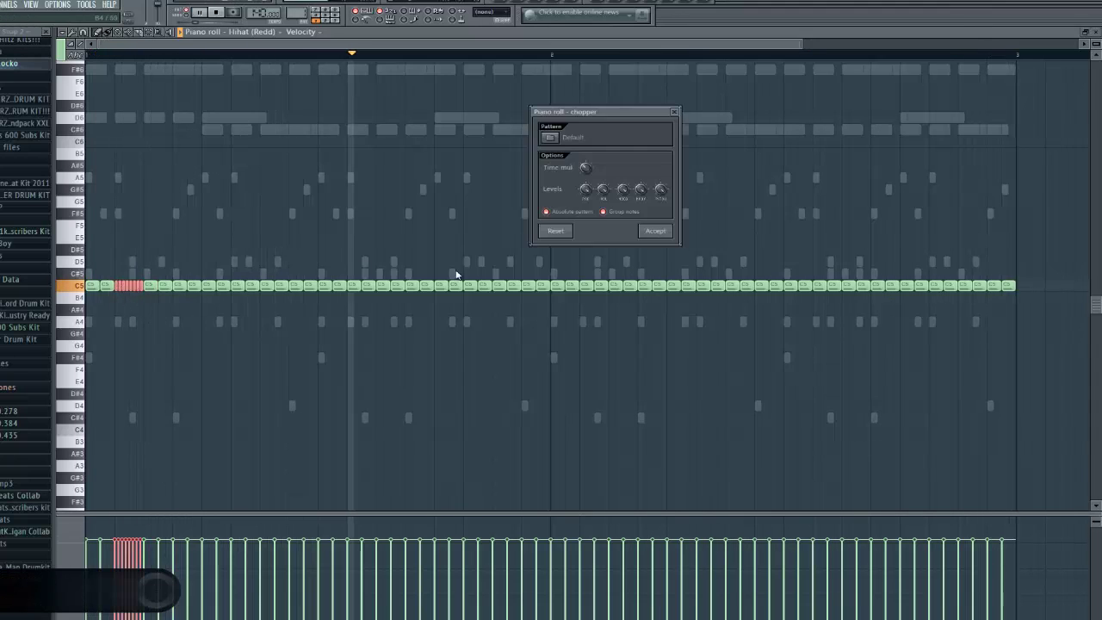
{"action": "left_click", "coordinate": [675, 112]}
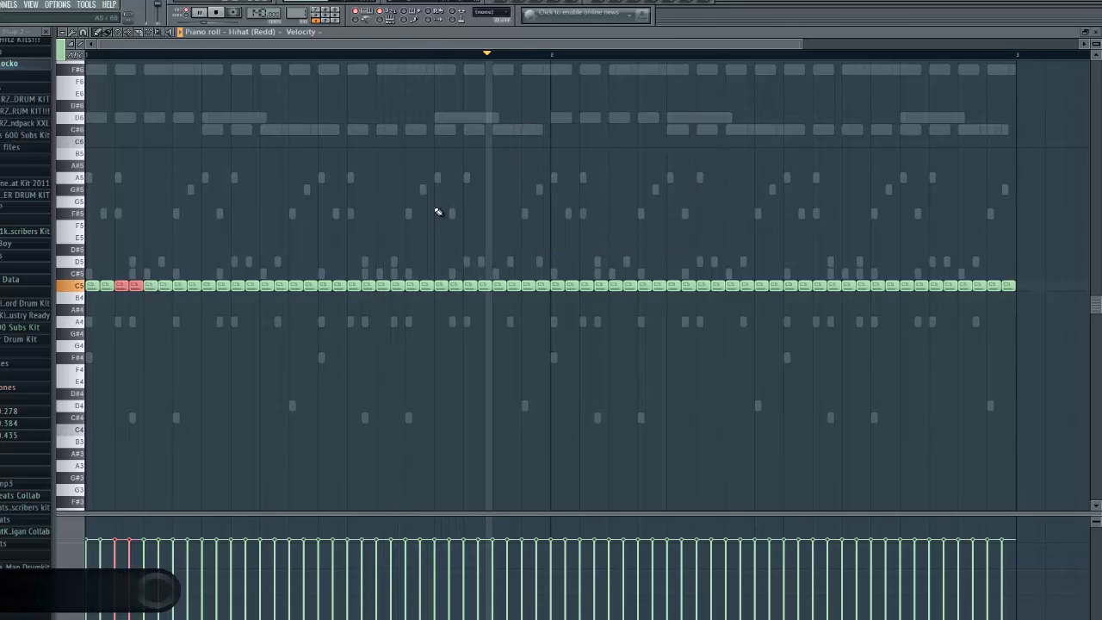
{"action": "left_click_drag", "start_coordinate": [147, 272], "coordinate": [171, 336]}
{"action": "key", "text": "alt+u"}
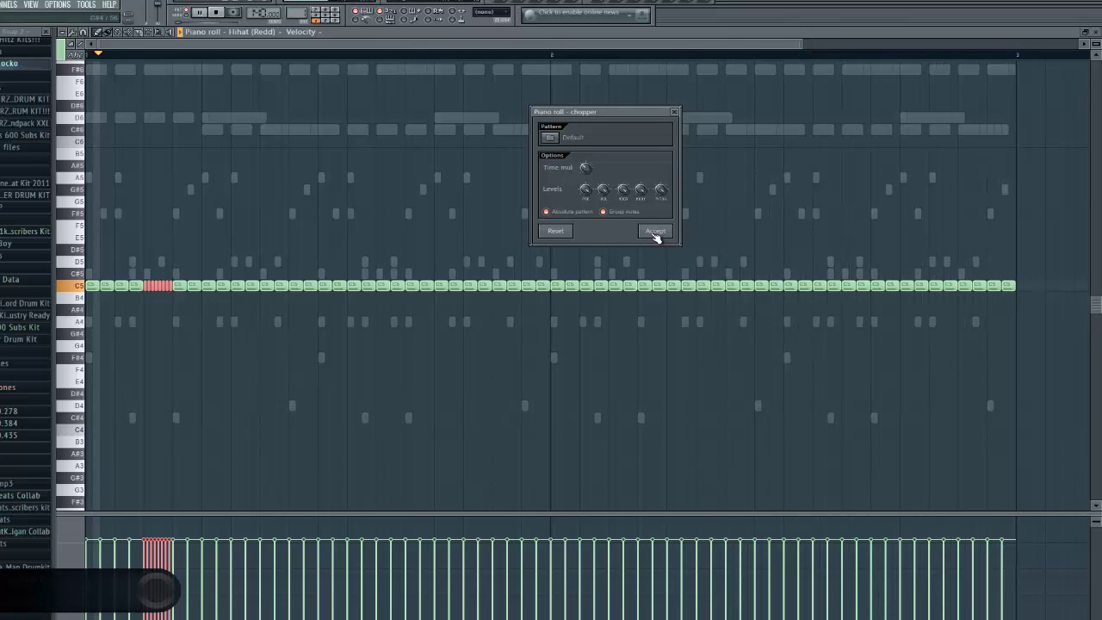
{"action": "left_click", "coordinate": [678, 112]}
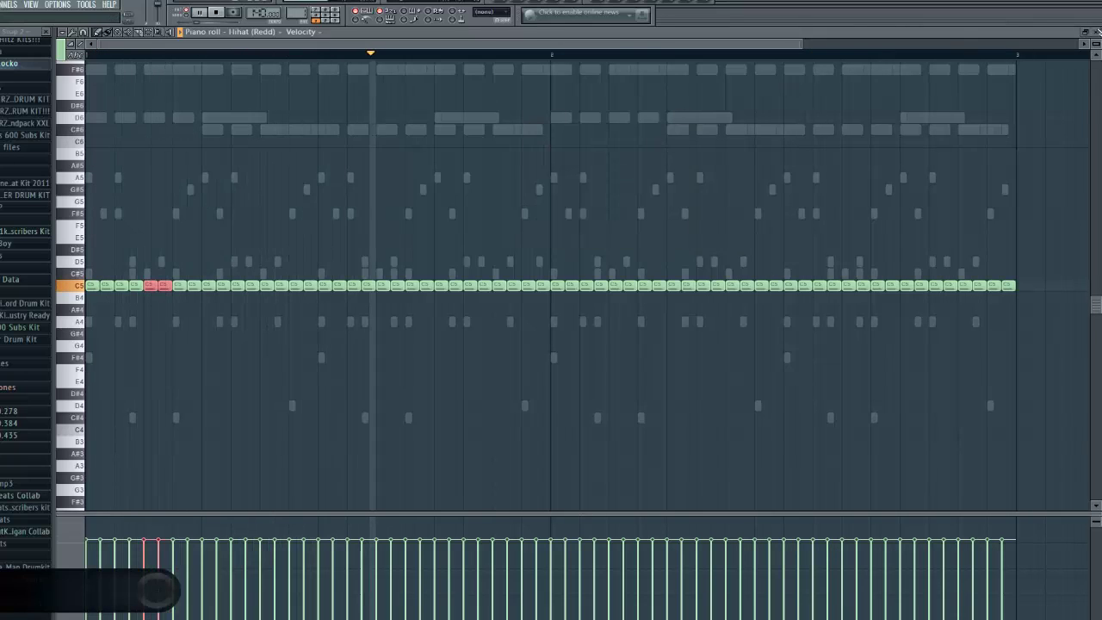
{"action": "left_click", "coordinate": [1094, 31]}
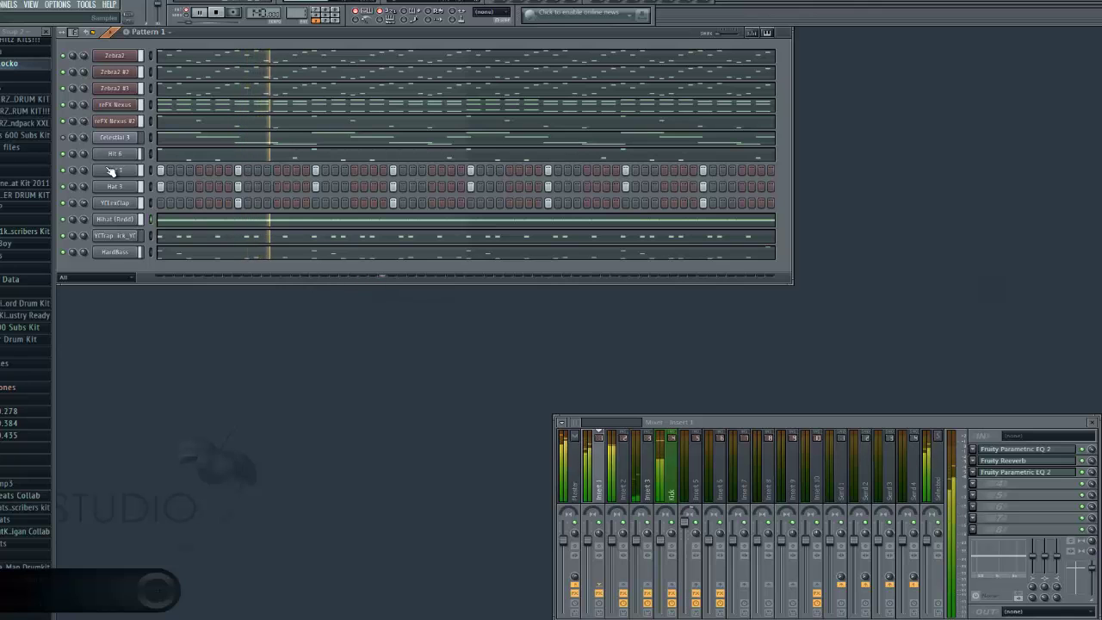
Step: Open the Hihat (Redd) piano roll and chop the notes at steps 3 and 4 of bar 1 into a fast roll
{"action": "left_click", "coordinate": [237, 223]}
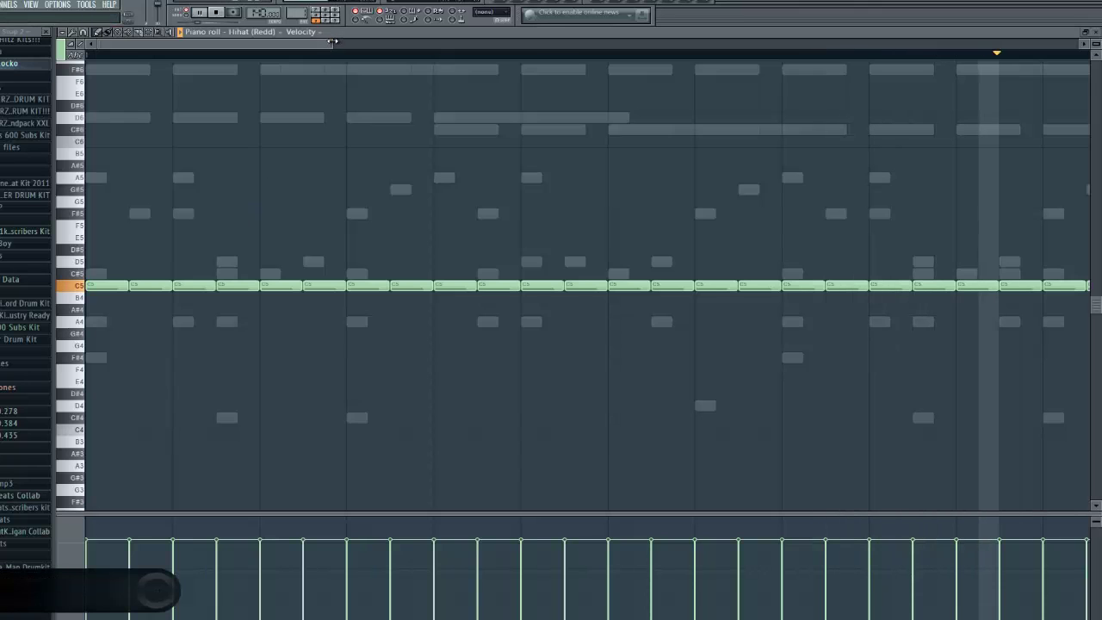
{"action": "left_click_drag", "start_coordinate": [797, 66], "coordinate": [816, 64]}
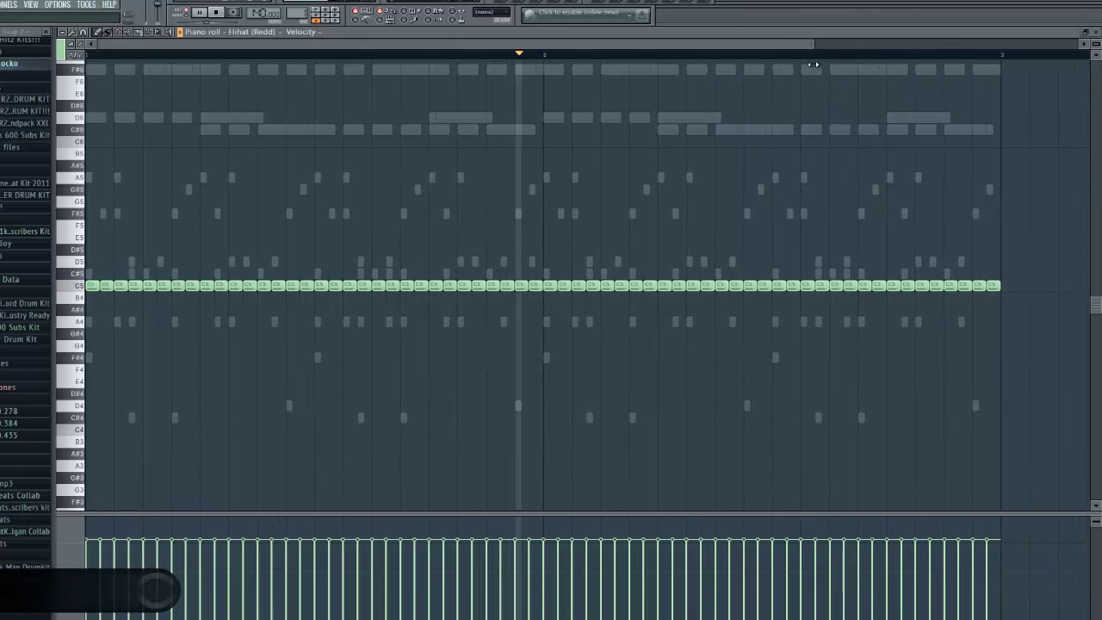
{"action": "left_click_drag", "start_coordinate": [124, 273], "coordinate": [140, 319]}
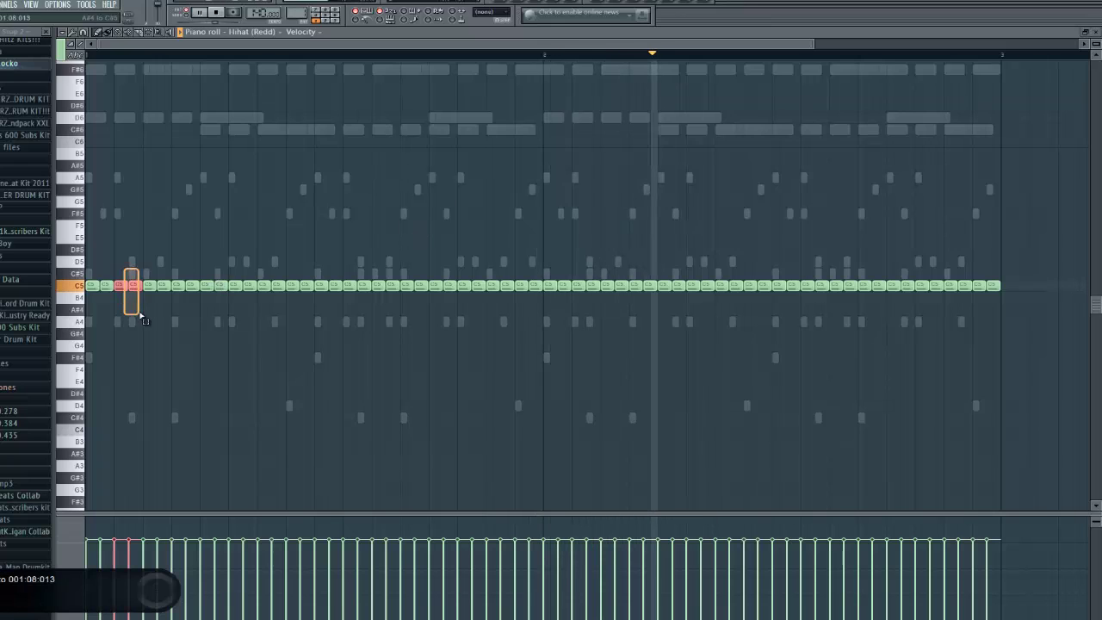
{"action": "key", "text": "alt+u"}
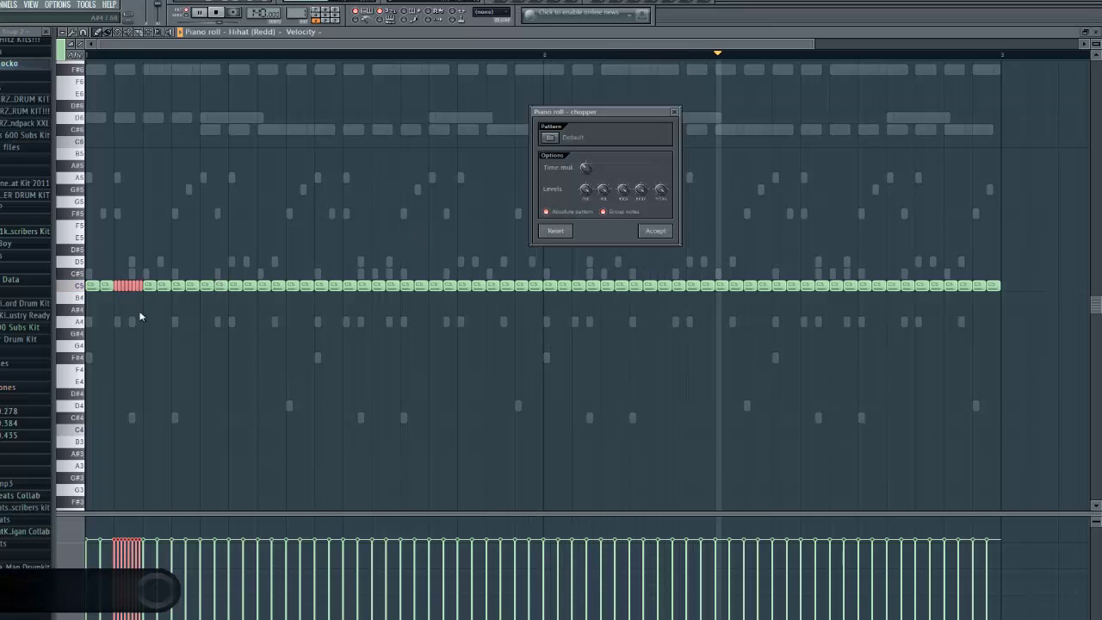
{"action": "left_click", "coordinate": [658, 231]}
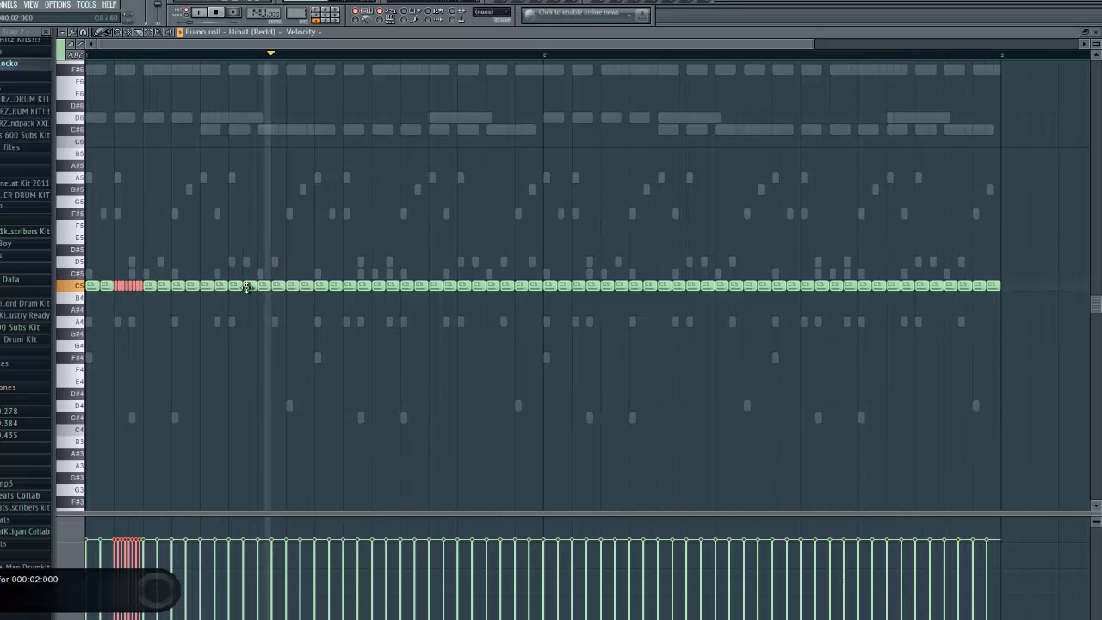
Step: Replace the hi-hat notes at steps 9 and 10 with three short, evenly spaced C5 hits using 1/3 step snap, and play the result
{"action": "key", "text": "space"}
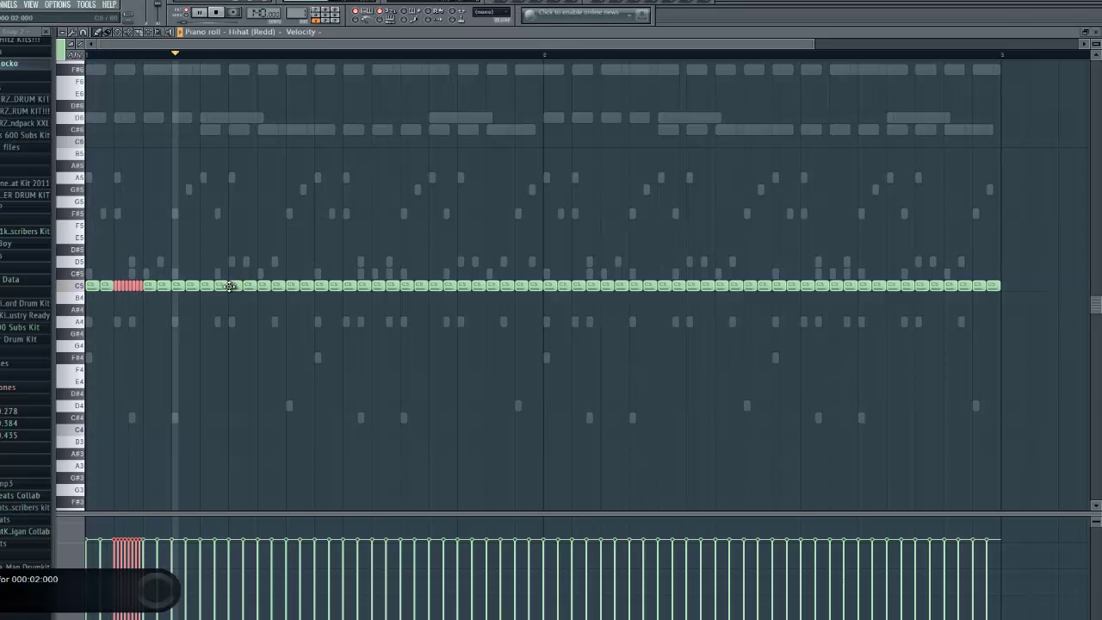
{"action": "key", "text": "space"}
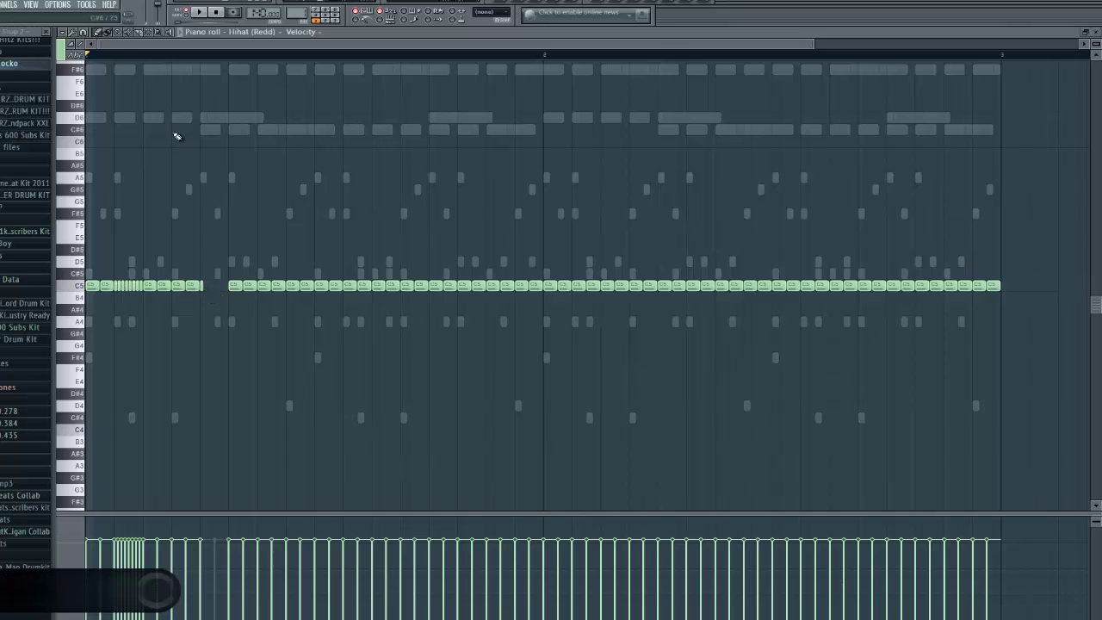
{"action": "left_click", "coordinate": [84, 33]}
{"action": "left_click", "coordinate": [110, 113]}
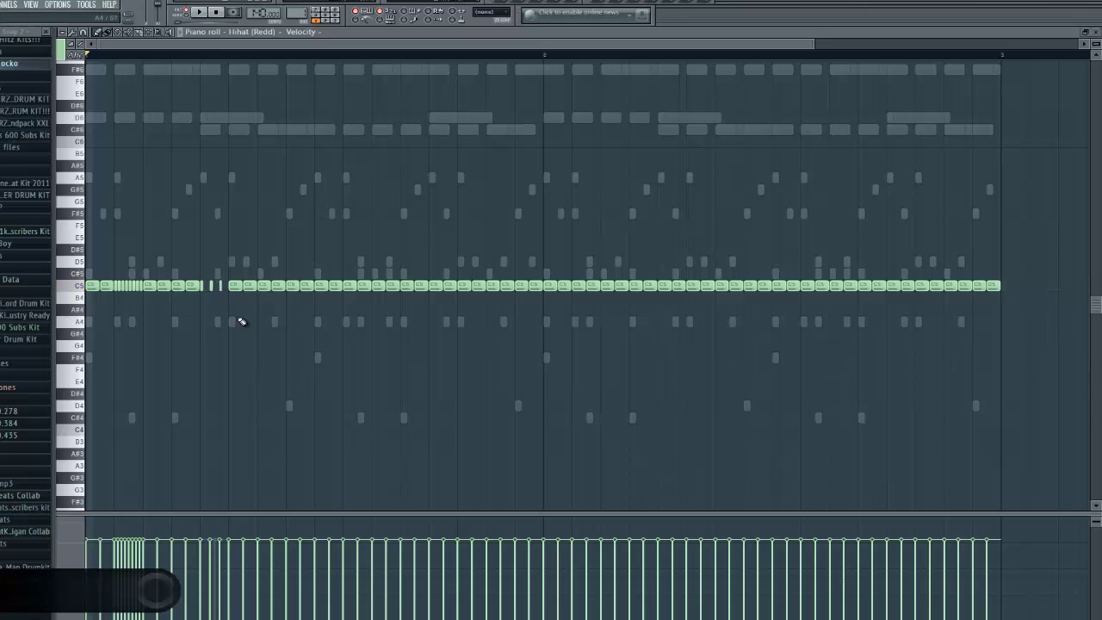
{"action": "key", "text": "space"}
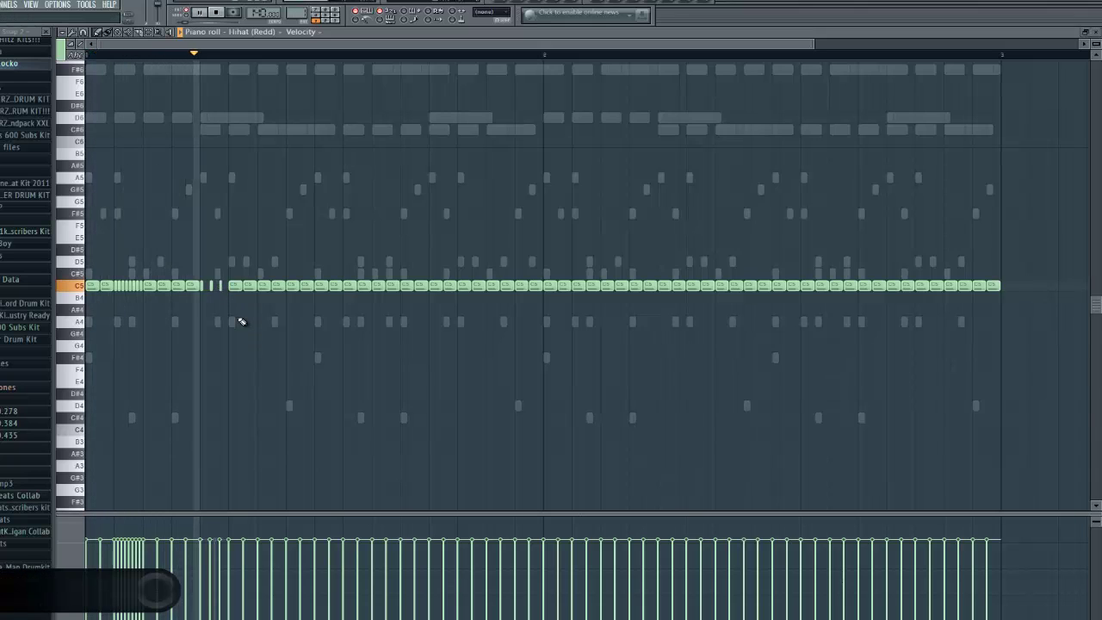
Step: Set the piano roll snap to Step and replay the pattern
{"action": "left_click", "coordinate": [66, 32]}
{"action": "left_click", "coordinate": [65, 34]}
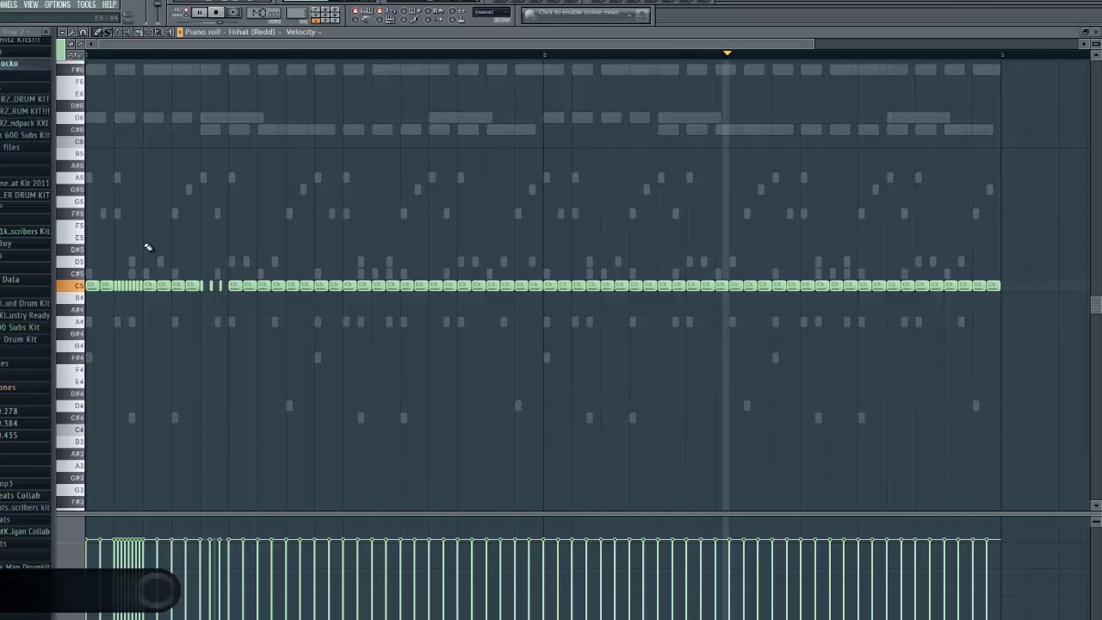
{"action": "left_click", "coordinate": [75, 45]}
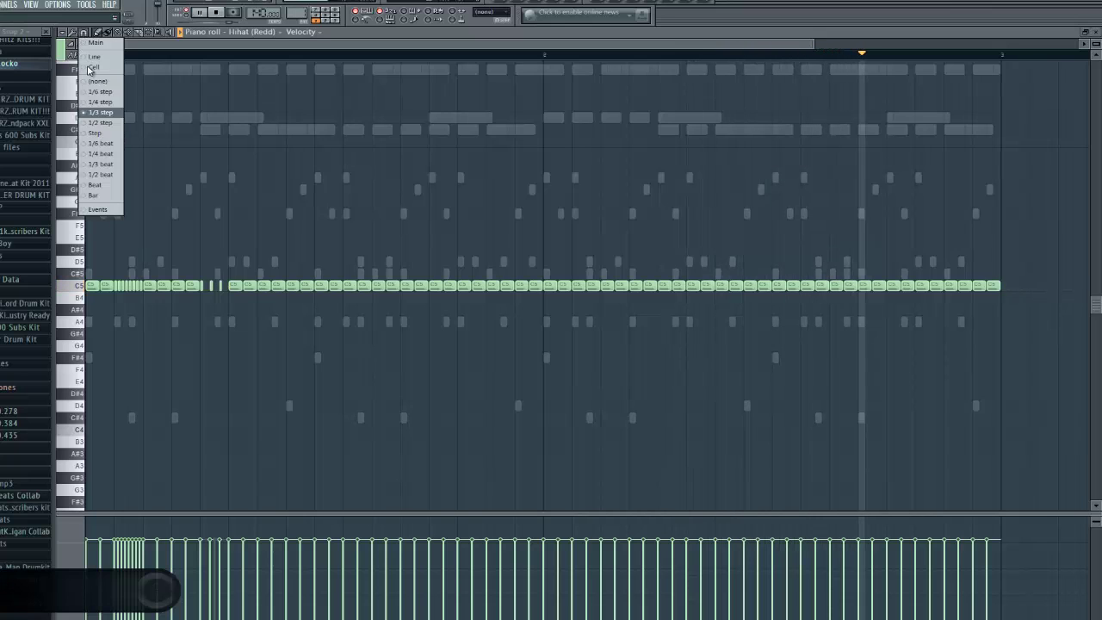
{"action": "left_click", "coordinate": [96, 135]}
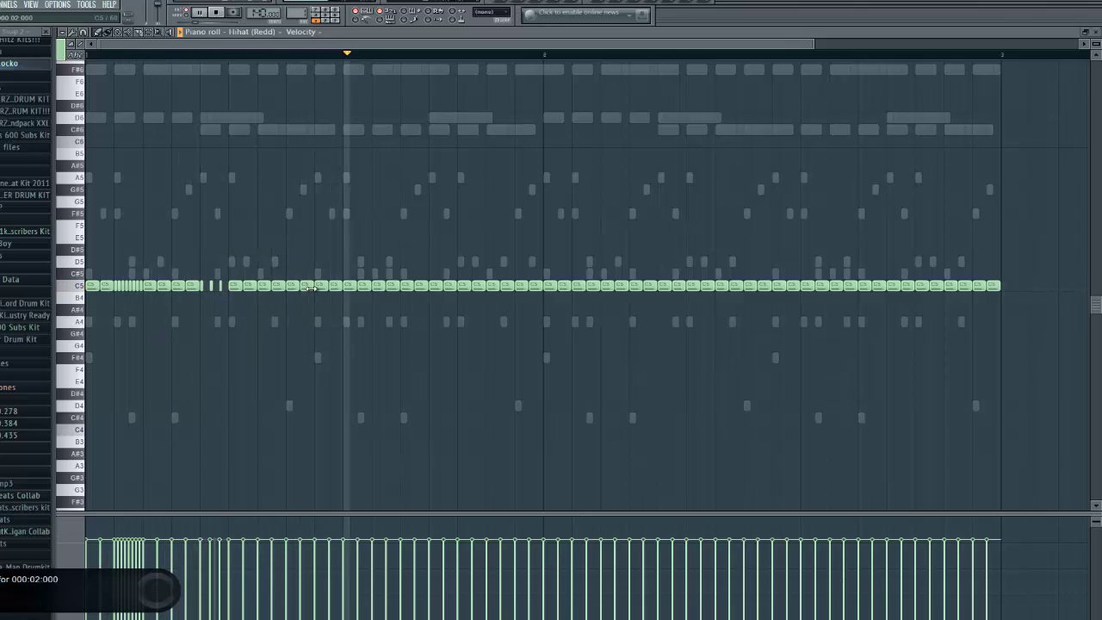
{"action": "key", "text": "space"}
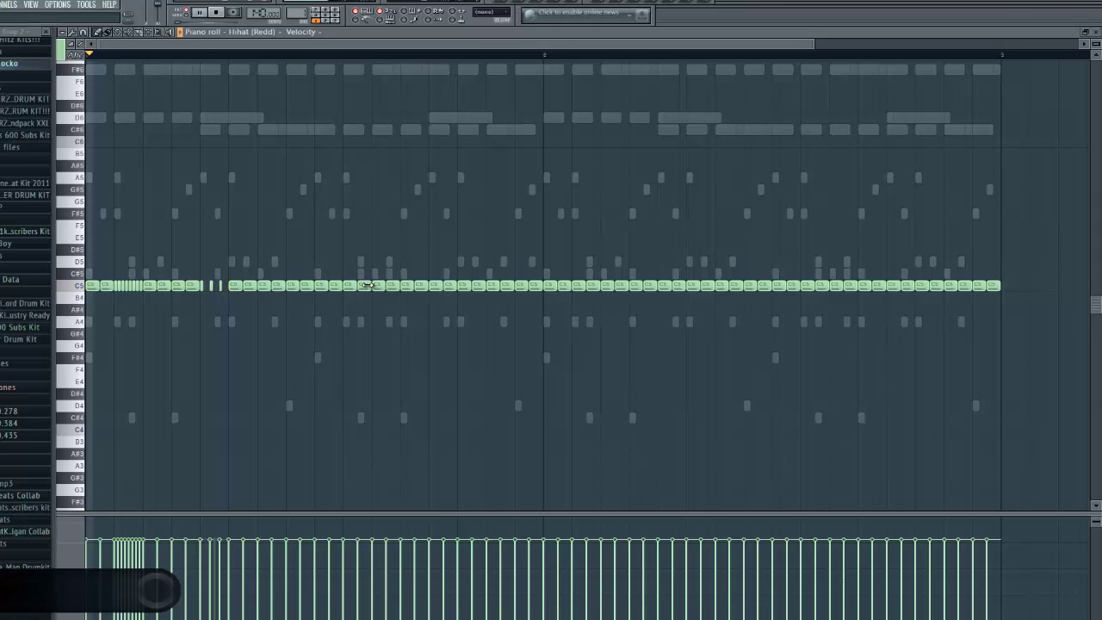
Step: Chop the hi-hat notes at steps 19 and 20 of bar 1 into a fast roll and stop playback
{"action": "left_click_drag", "start_coordinate": [345, 274], "coordinate": [371, 301]}
{"action": "key", "text": "alt+u"}
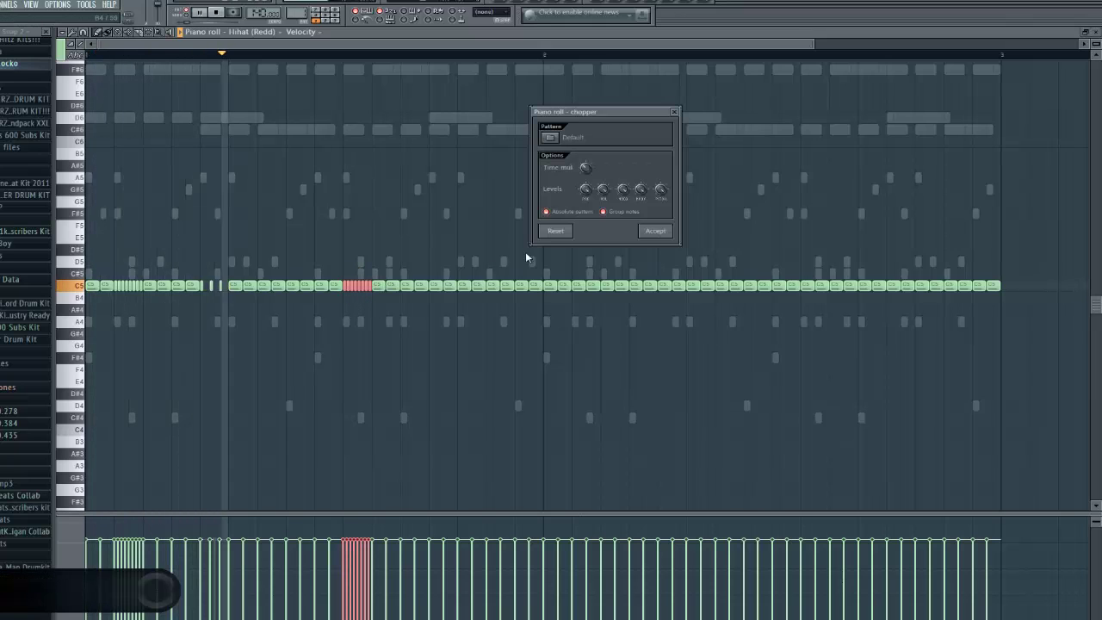
{"action": "left_click", "coordinate": [661, 232]}
{"action": "key", "text": "space"}
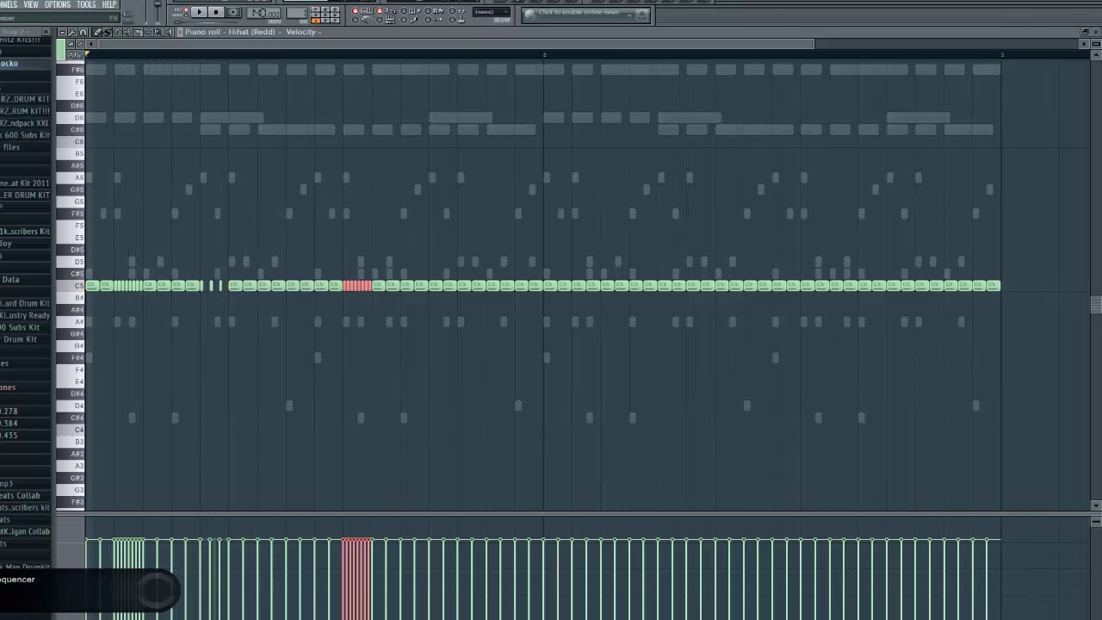
Step: Solo the Hihat (Redd) channel to hear its rolls, restore the other channels, mute Celestial 3 and return to the piano roll
{"action": "key", "text": "F6"}
{"action": "right_click", "coordinate": [70, 224]}
{"action": "right_click", "coordinate": [64, 220]}
{"action": "key", "text": "space"}
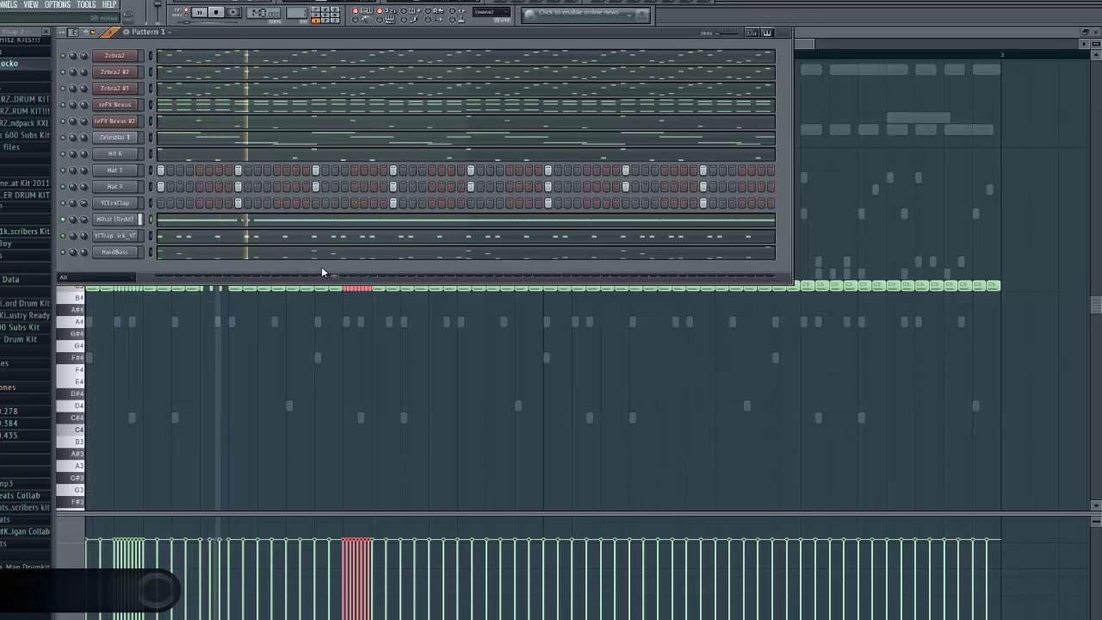
{"action": "right_click", "coordinate": [68, 224]}
{"action": "right_click", "coordinate": [64, 221]}
{"action": "left_click", "coordinate": [65, 139]}
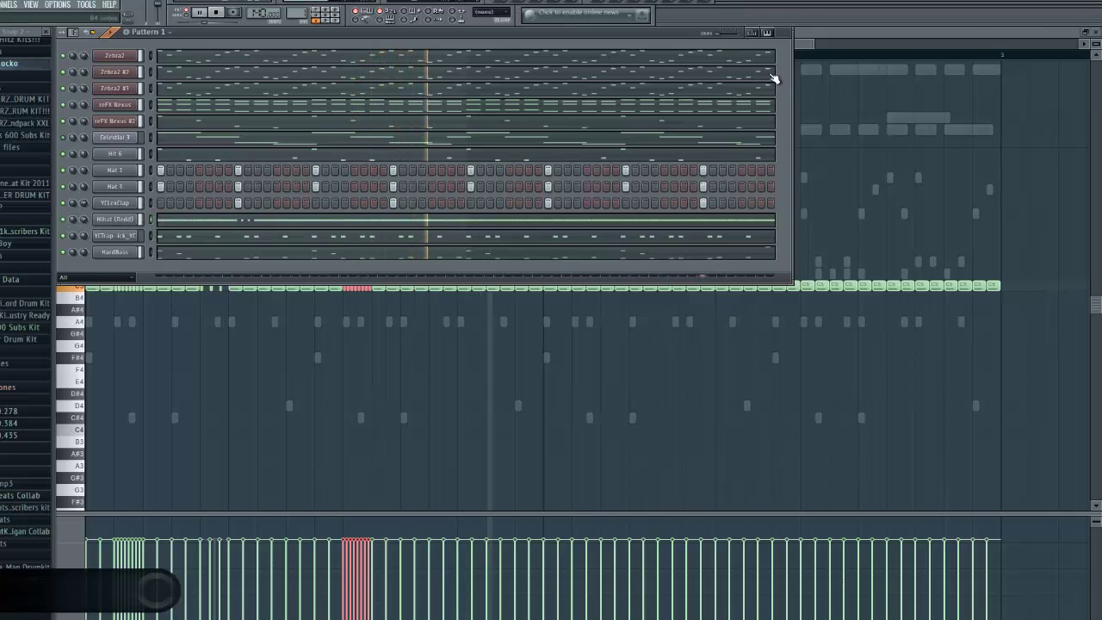
{"action": "left_click", "coordinate": [805, 43]}
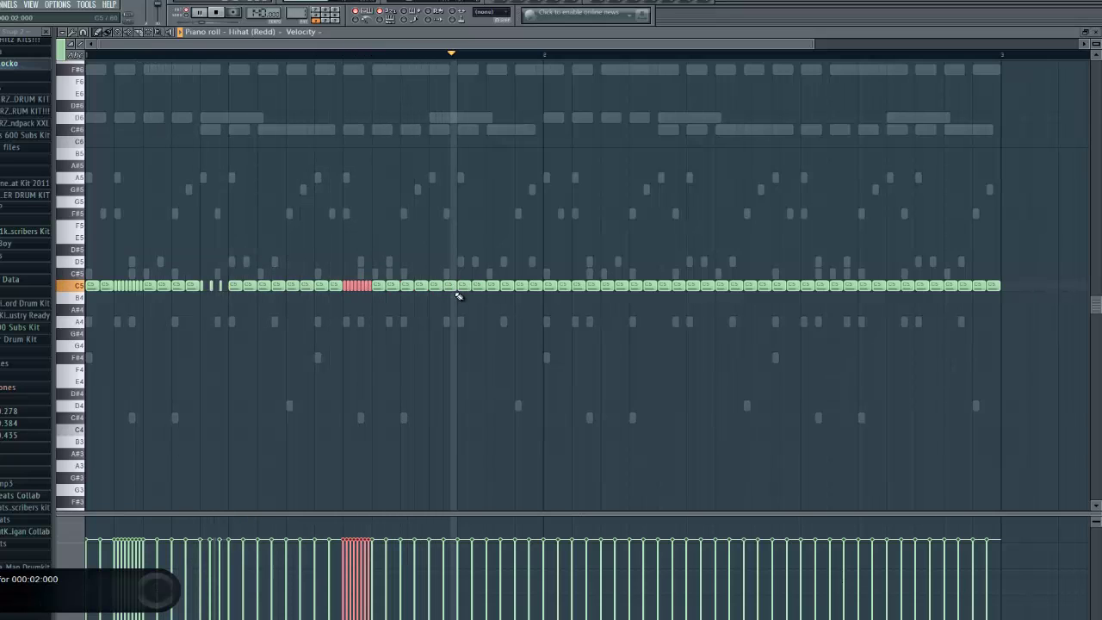
{"action": "key", "text": "space"}
{"action": "key", "text": "space"}
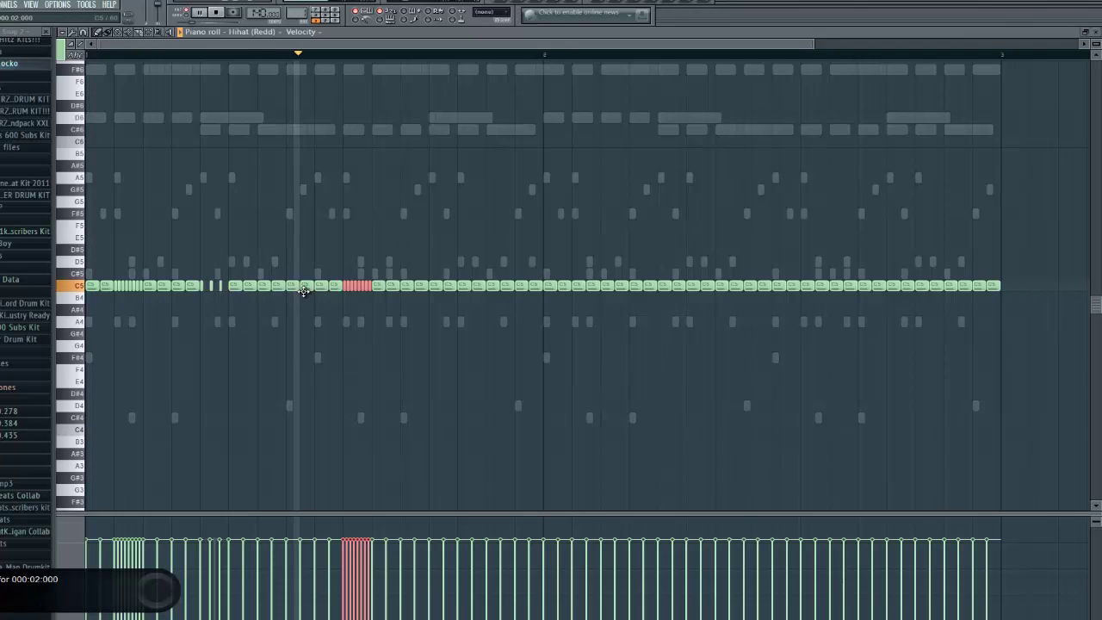
{"action": "key", "text": "space"}
{"action": "left_click", "coordinate": [277, 288], "text": "ctrl"}
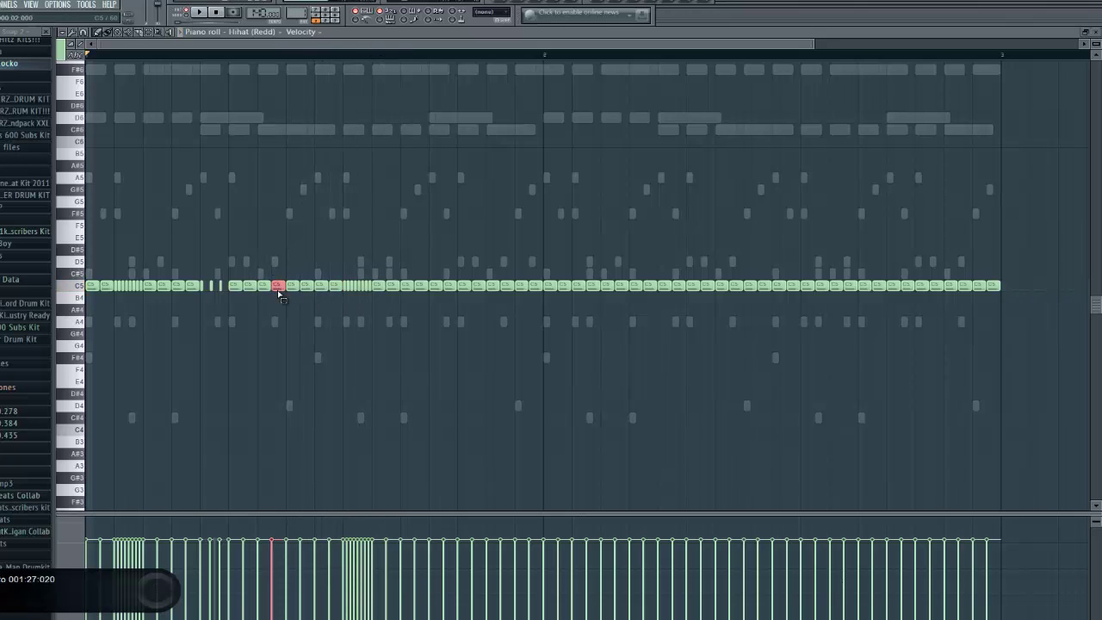
{"action": "key", "text": "alt+u"}
{"action": "key", "text": "space"}
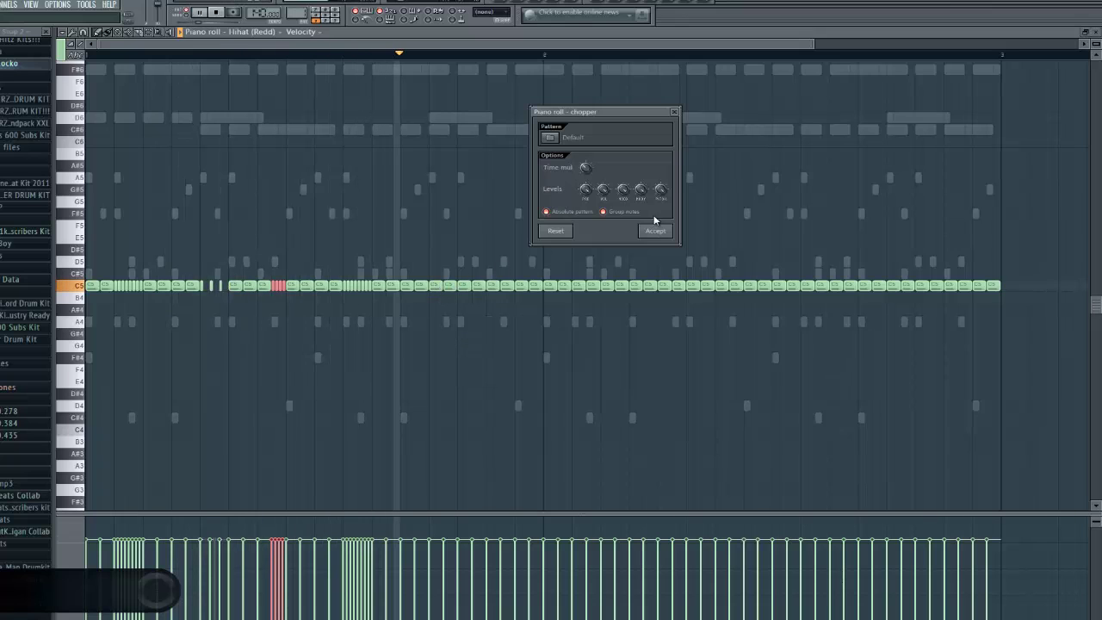
{"action": "key", "text": "space"}
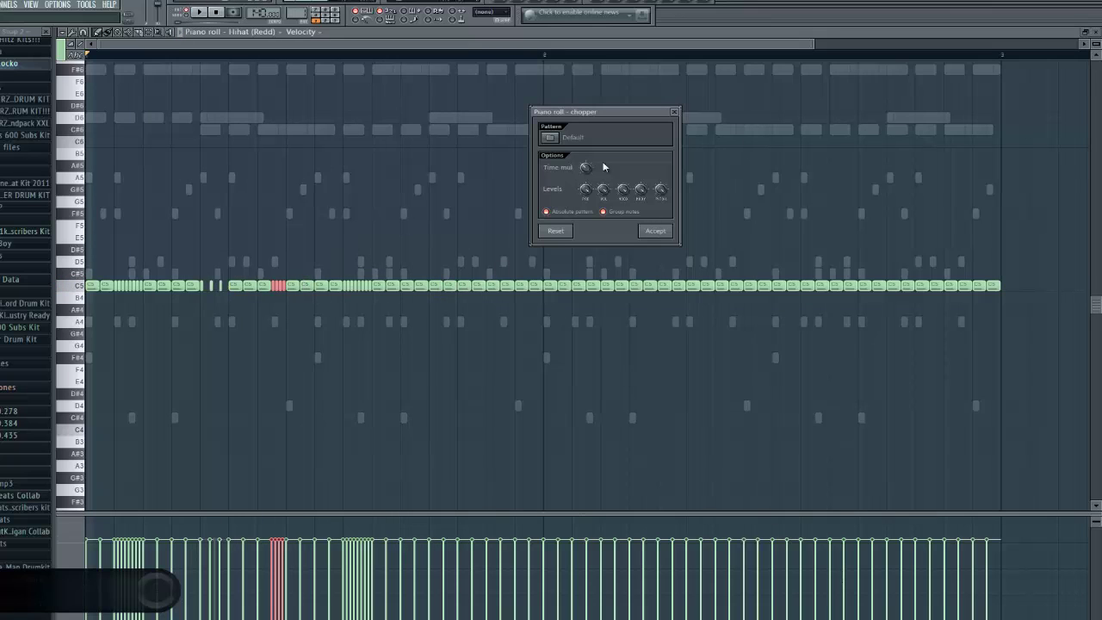
{"action": "left_click", "coordinate": [675, 112]}
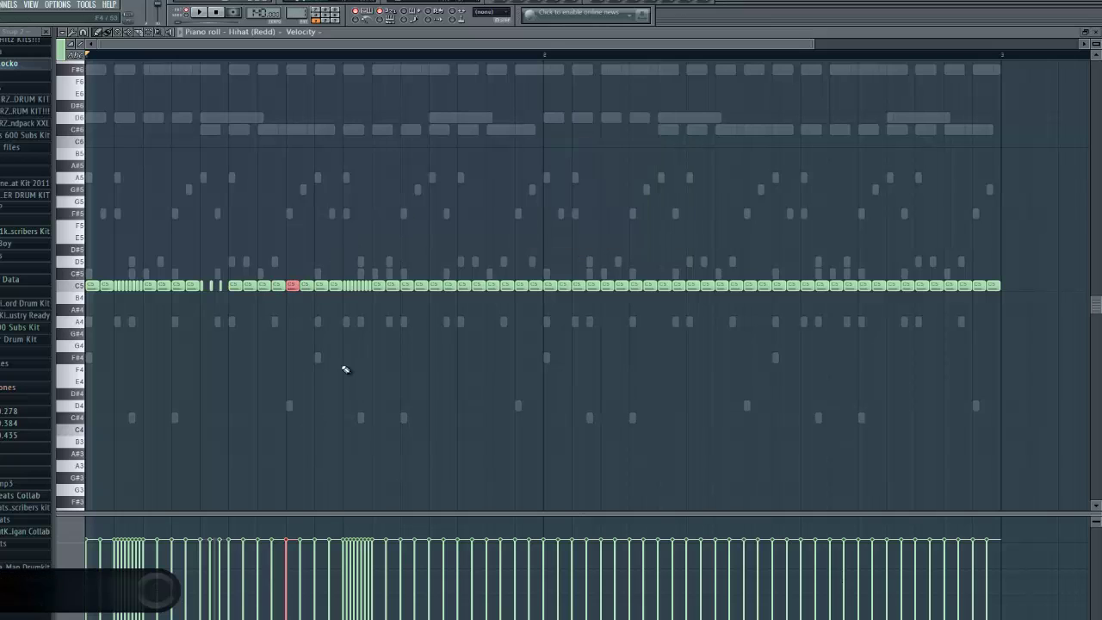
Step: Chop the single hi-hat note at step 15 of bar 1 into a short roll and play it back
{"action": "key", "text": "alt+u"}
{"action": "left_click", "coordinate": [670, 231]}
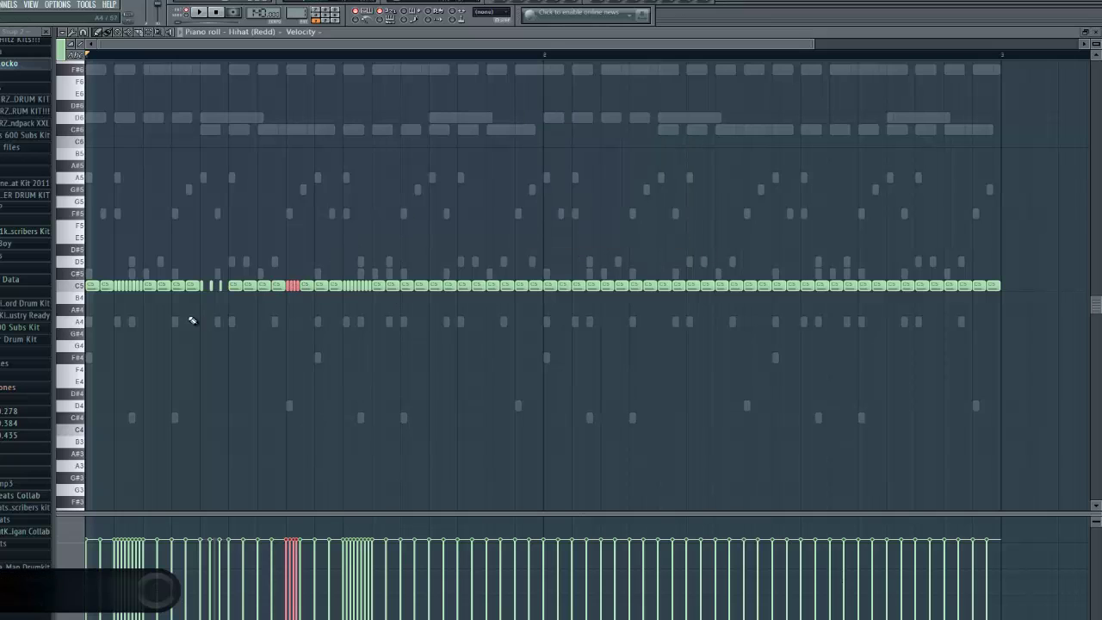
{"action": "key", "text": "space"}
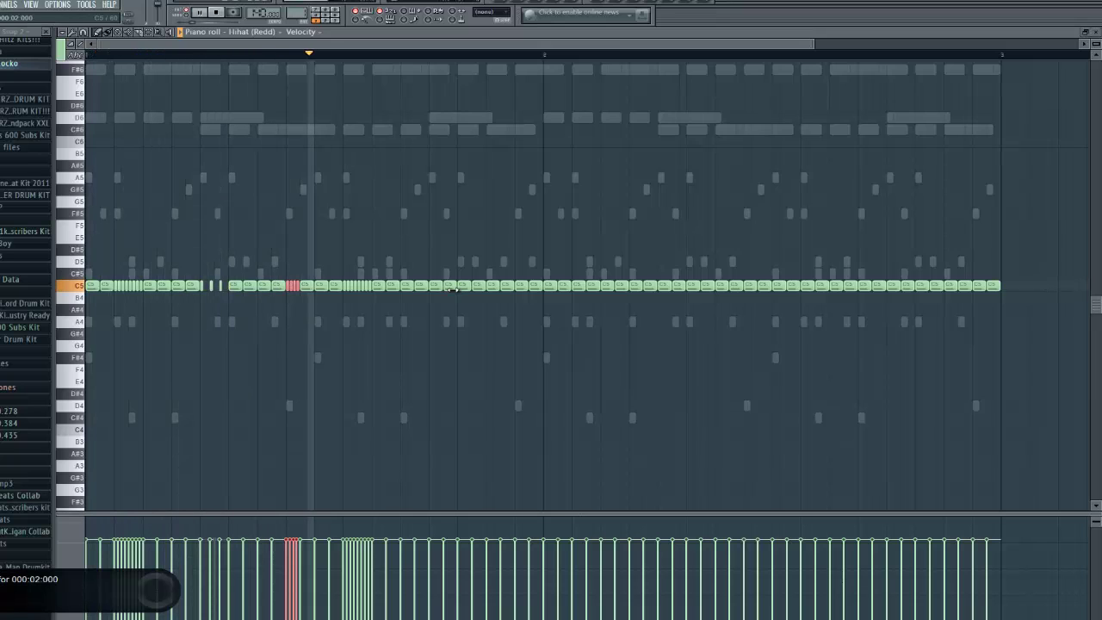
Step: Replace the hi-hat notes at steps 25 and 26 with a copy of the three short hits from step 9, and play it
{"action": "key", "text": "space"}
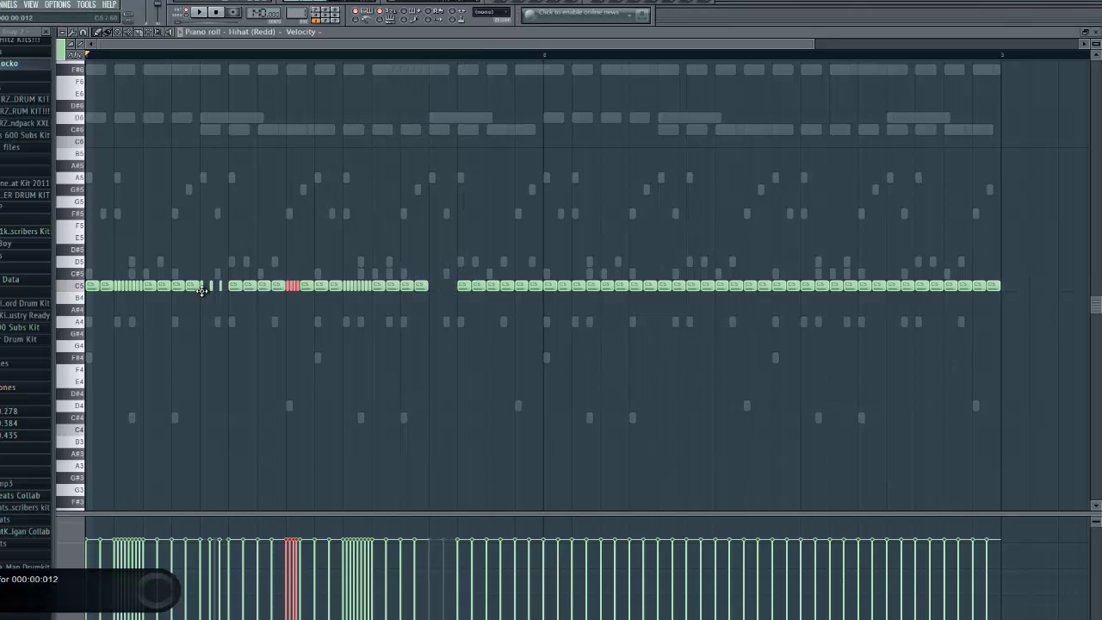
{"action": "left_click", "coordinate": [207, 284]}
{"action": "left_click_drag", "start_coordinate": [202, 286], "coordinate": [438, 284]}
{"action": "key", "text": "space"}
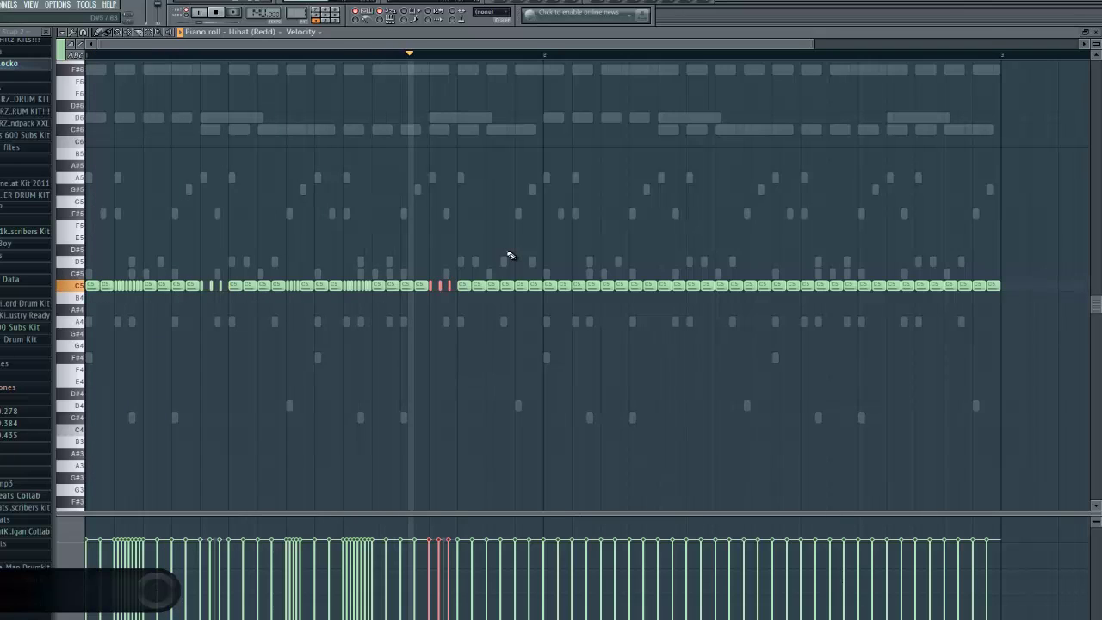
Step: Stop playback and chop the last two hi-hat notes of bar 1 into a fast roll
{"action": "key", "text": "space"}
{"action": "key", "text": "alt+u"}
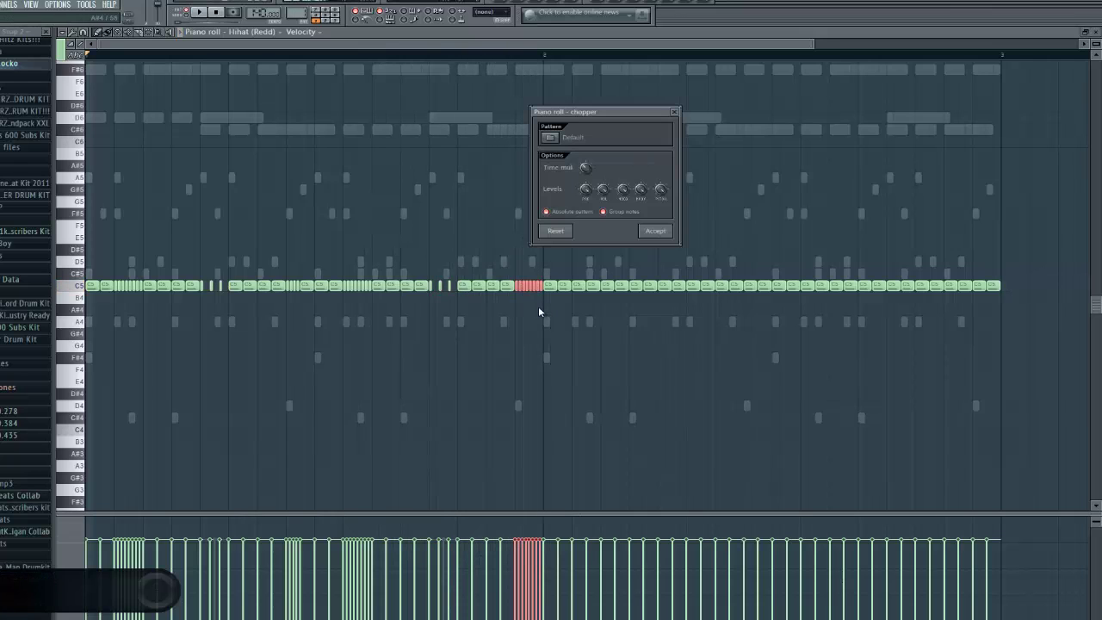
{"action": "left_click", "coordinate": [650, 233]}
Step: Delete the bar 2 hi-hat notes, fill bar 2 with a copy of bar 1, play the pattern and close the piano roll
{"action": "left_click_drag", "start_coordinate": [553, 285], "coordinate": [1003, 304]}
{"action": "key", "text": "Delete"}
{"action": "mouse_move", "coordinate": [546, 291]}
{"action": "left_mouse_down"}
{"action": "mouse_move", "coordinate": [84, 292]}
{"action": "mouse_move", "coordinate": [566, 273]}
{"action": "mouse_move", "coordinate": [548, 269]}
{"action": "left_mouse_up"}
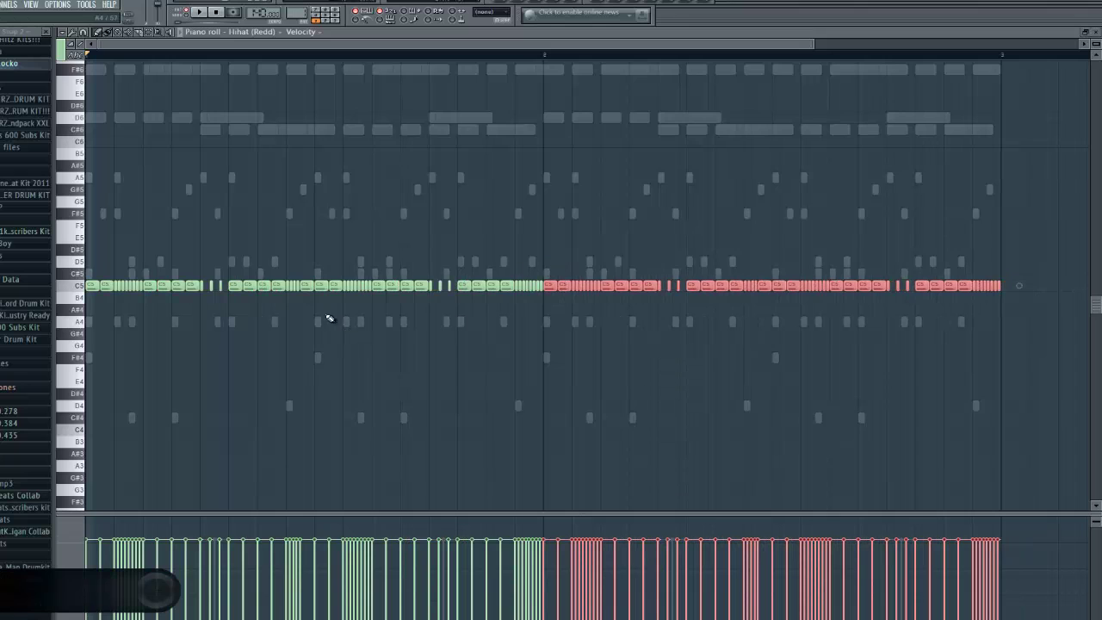
{"action": "key", "text": "space"}
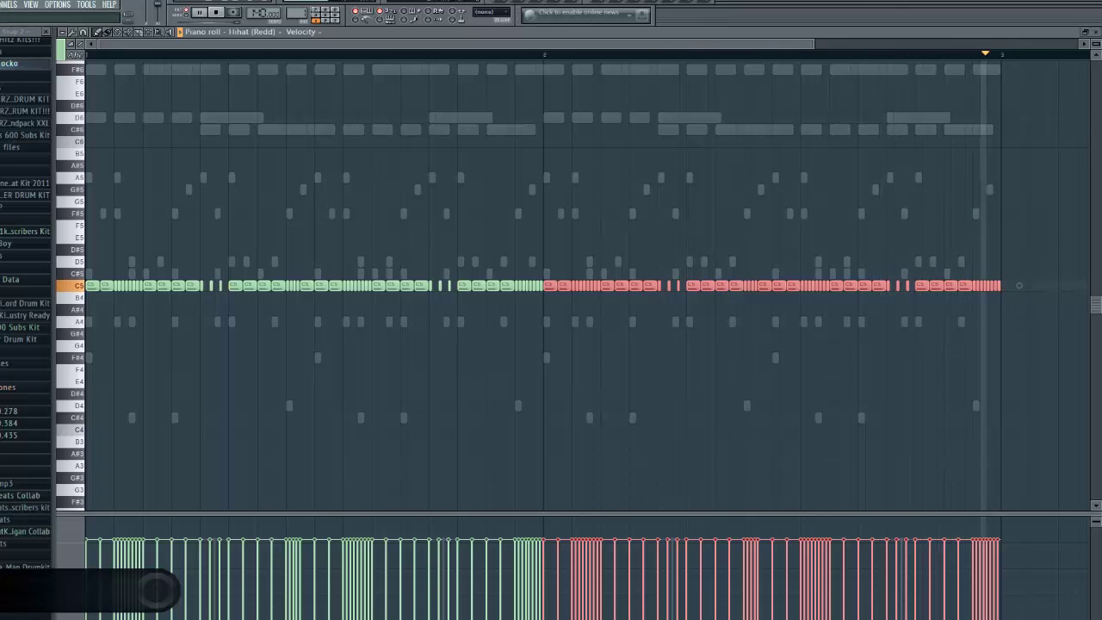
{"action": "left_click", "coordinate": [1096, 32]}
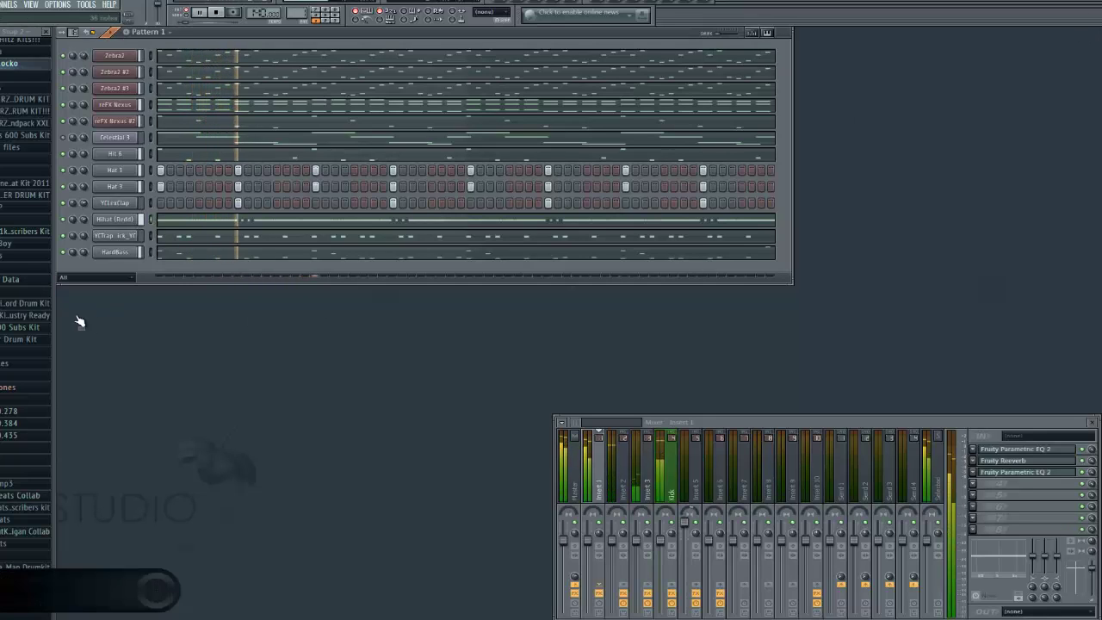
{"action": "scroll", "coordinate": [26, 302], "scroll_direction": "up", "scroll_amount": 3}
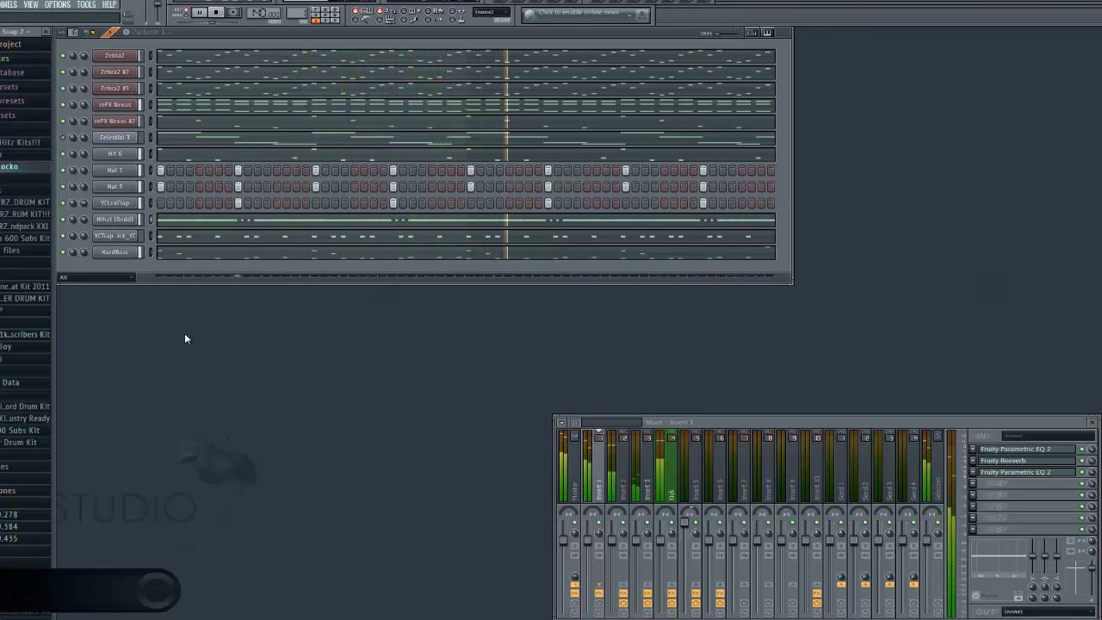
Step: Isolate the melody channels from Zebra2 through Celestial 3 and load Gross Beat into the last effect slot of mixer Insert 1
{"action": "right_click", "coordinate": [64, 55]}
{"action": "left_click", "coordinate": [79, 62]}
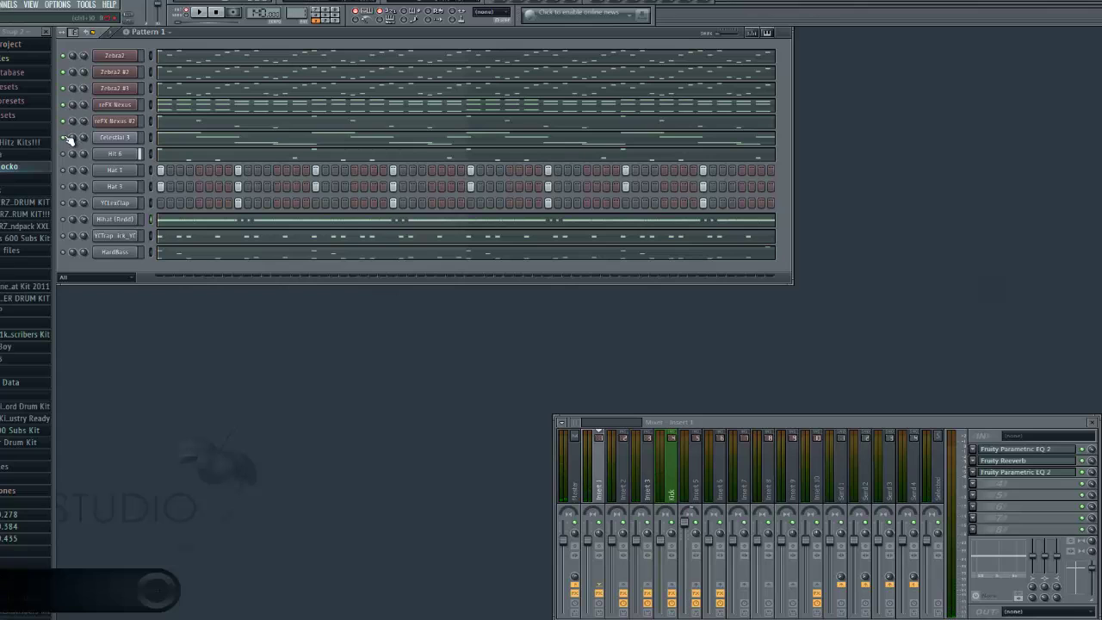
{"action": "left_click", "coordinate": [976, 531]}
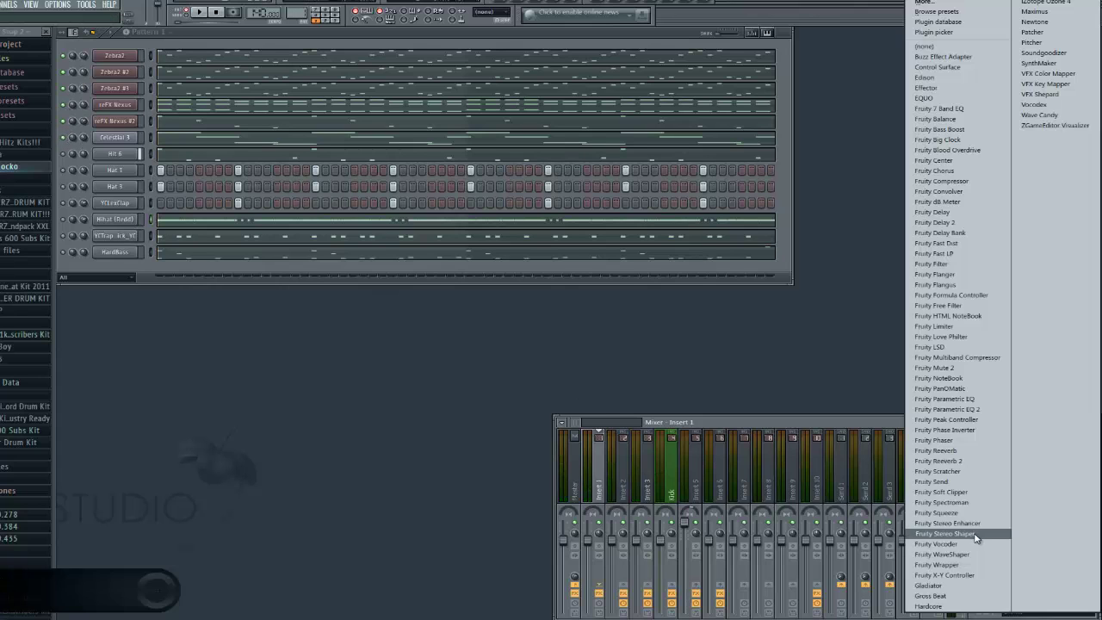
{"action": "left_click", "coordinate": [961, 597]}
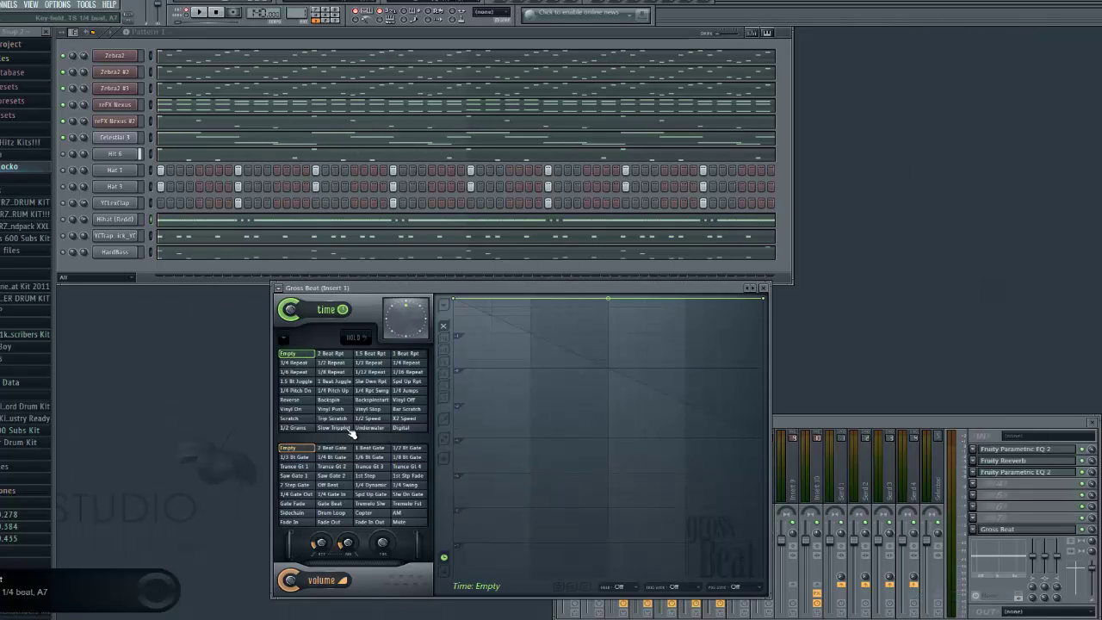
Step: Apply the Slow Tripplet time preset in Gross Beat and play the melody, muting Celestial 3 during playback
{"action": "left_click", "coordinate": [336, 428]}
{"action": "key", "text": "space"}
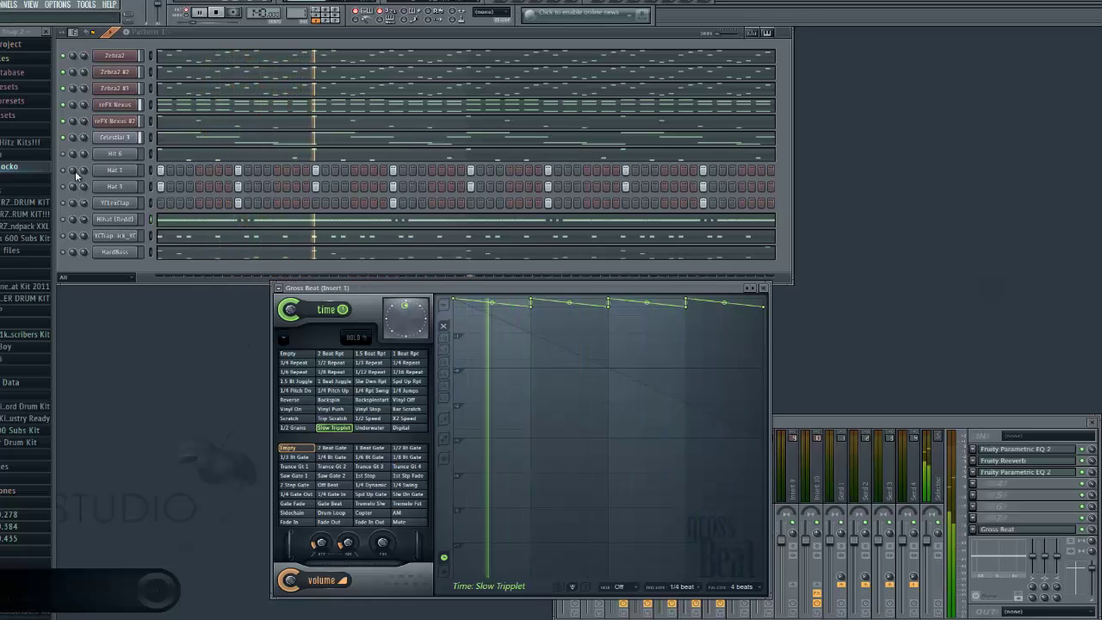
{"action": "left_click", "coordinate": [71, 145]}
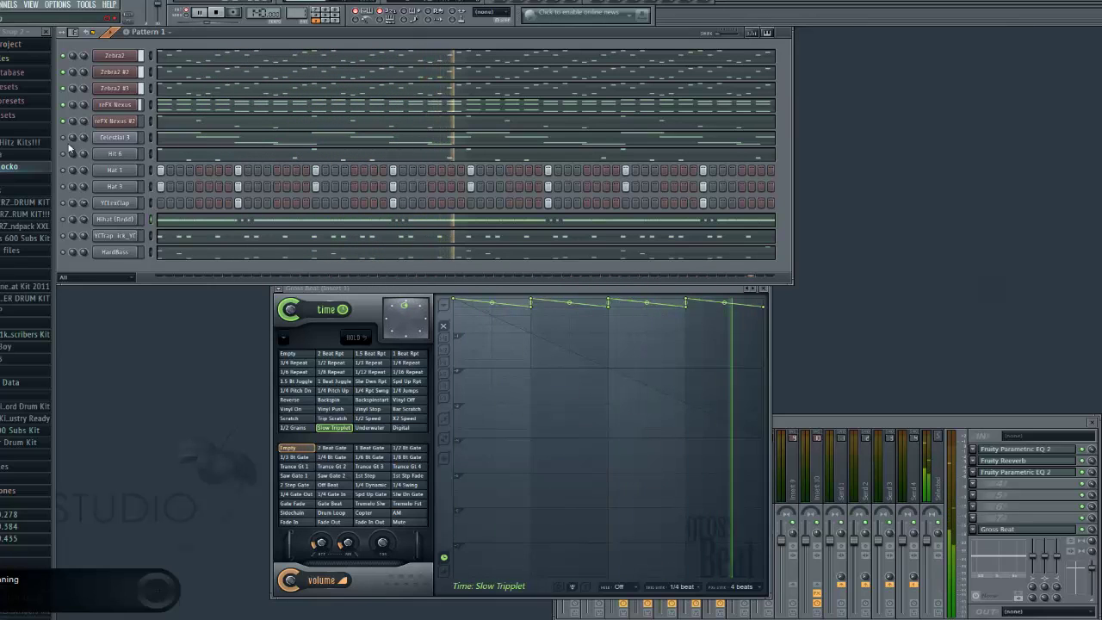
{"action": "key", "text": "space"}
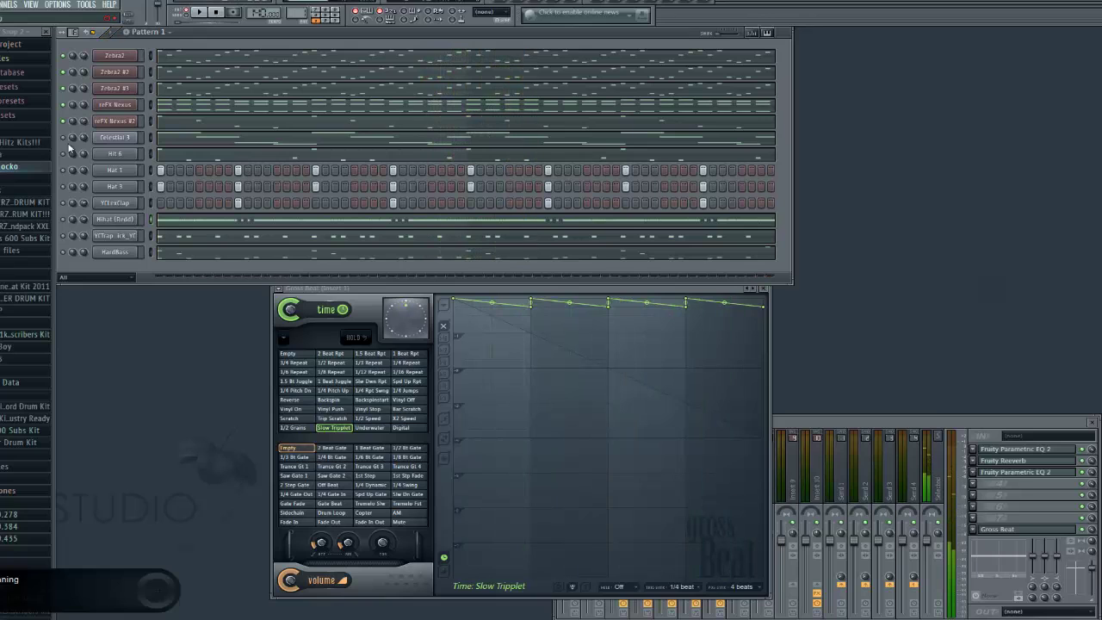
Step: Turn Celestial 3 back on, play the melody again and open the Celestial 3 channel to check its sound
{"action": "right_click", "coordinate": [68, 140]}
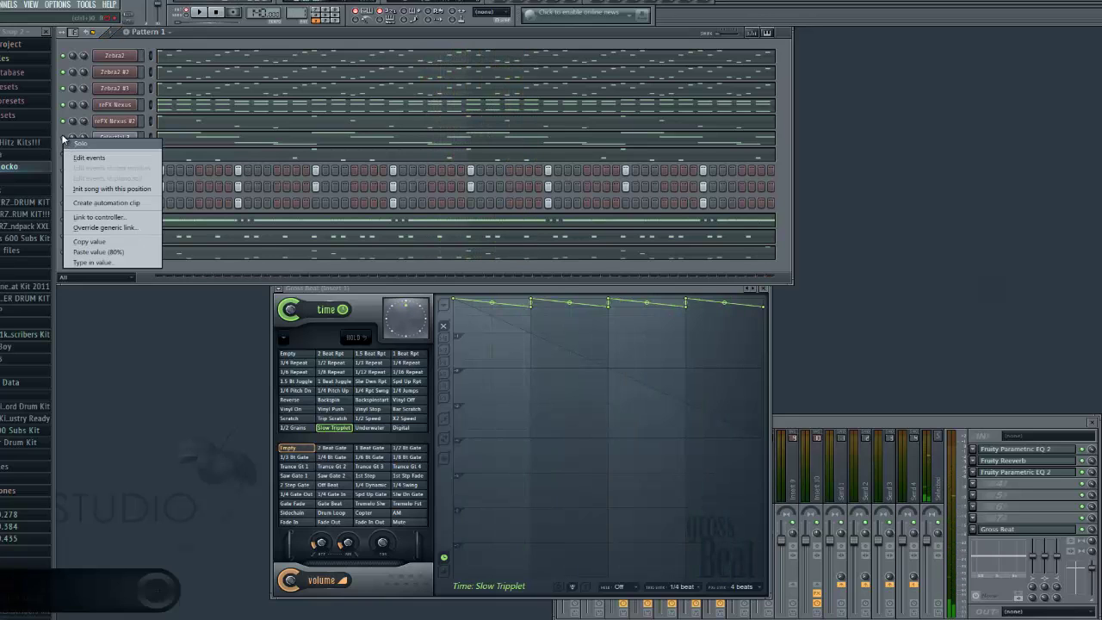
{"action": "key", "text": "Escape"}
{"action": "key", "text": "space"}
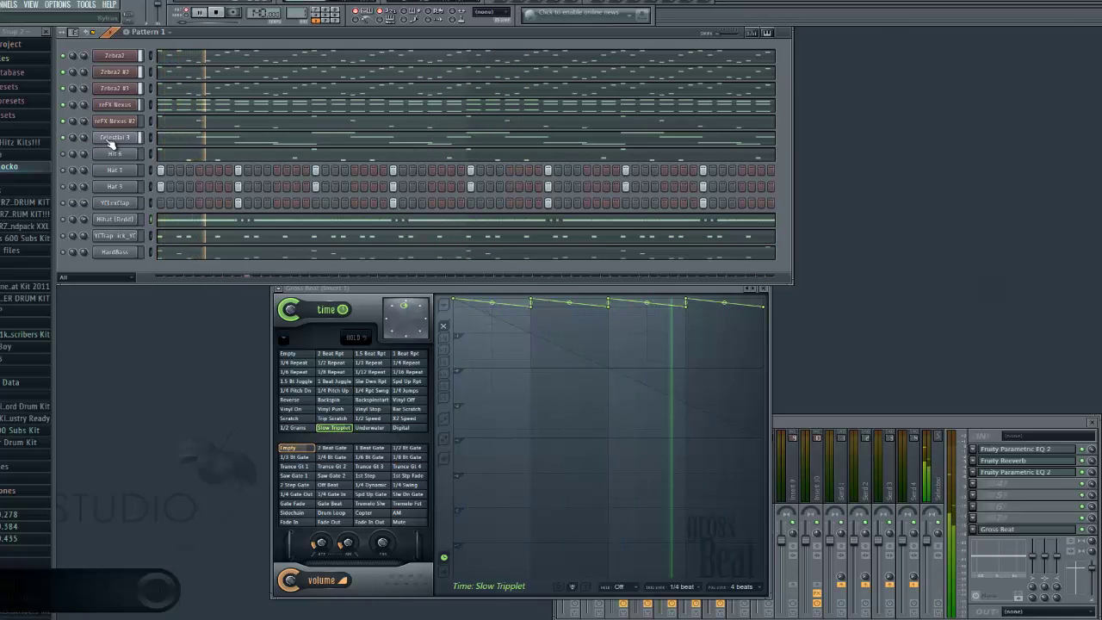
{"action": "key", "text": "space"}
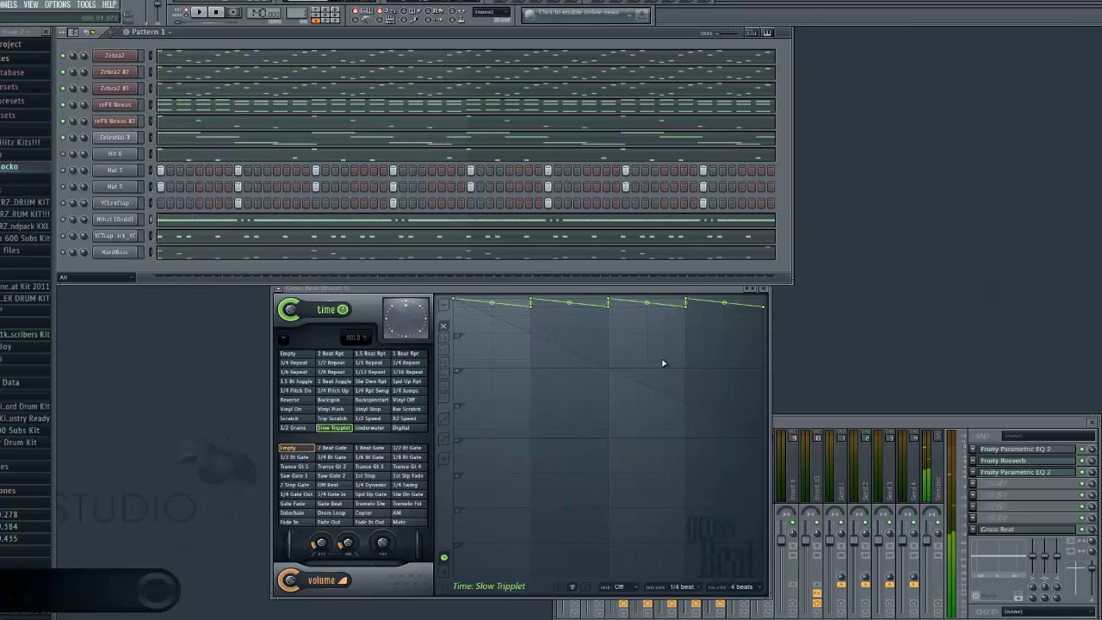
{"action": "left_click", "coordinate": [1083, 537]}
{"action": "key", "text": "space"}
{"action": "left_click", "coordinate": [120, 140]}
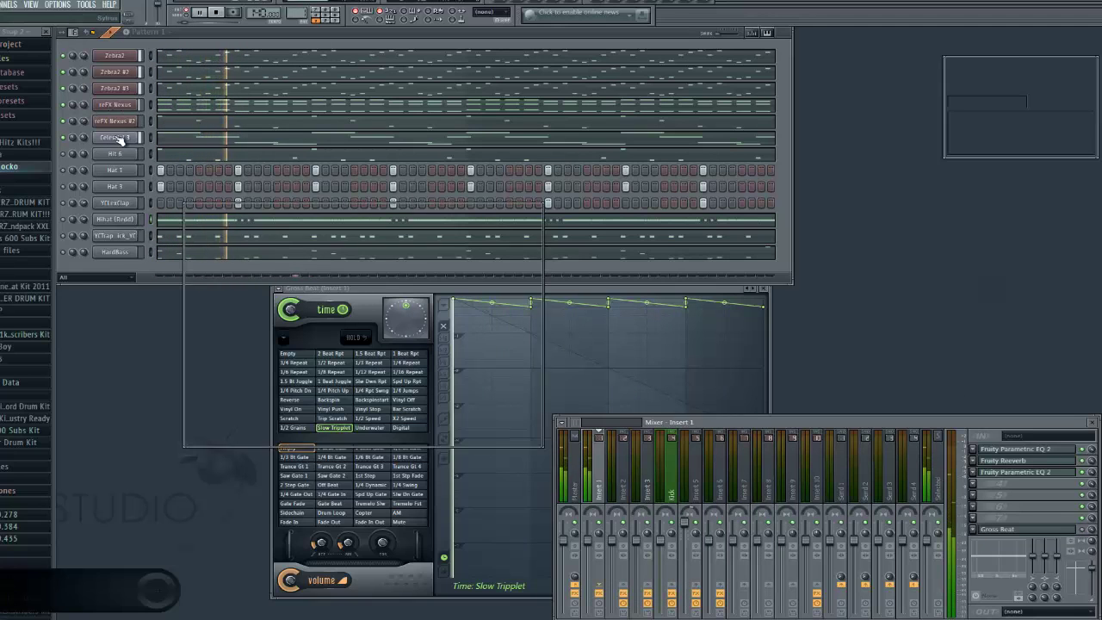
{"action": "left_click", "coordinate": [121, 140]}
{"action": "key", "text": "space"}
Step: Replace the Celestial 3 channel's instrument with Nexus and open its plugin window
{"action": "right_click", "coordinate": [125, 140]}
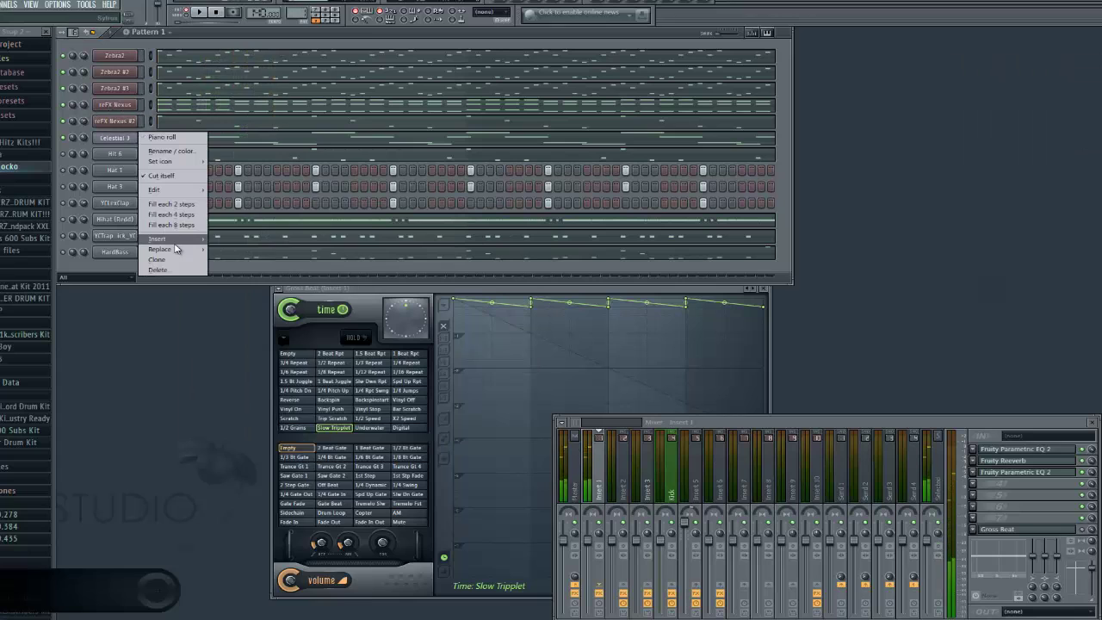
{"action": "mouse_move", "coordinate": [178, 252]}
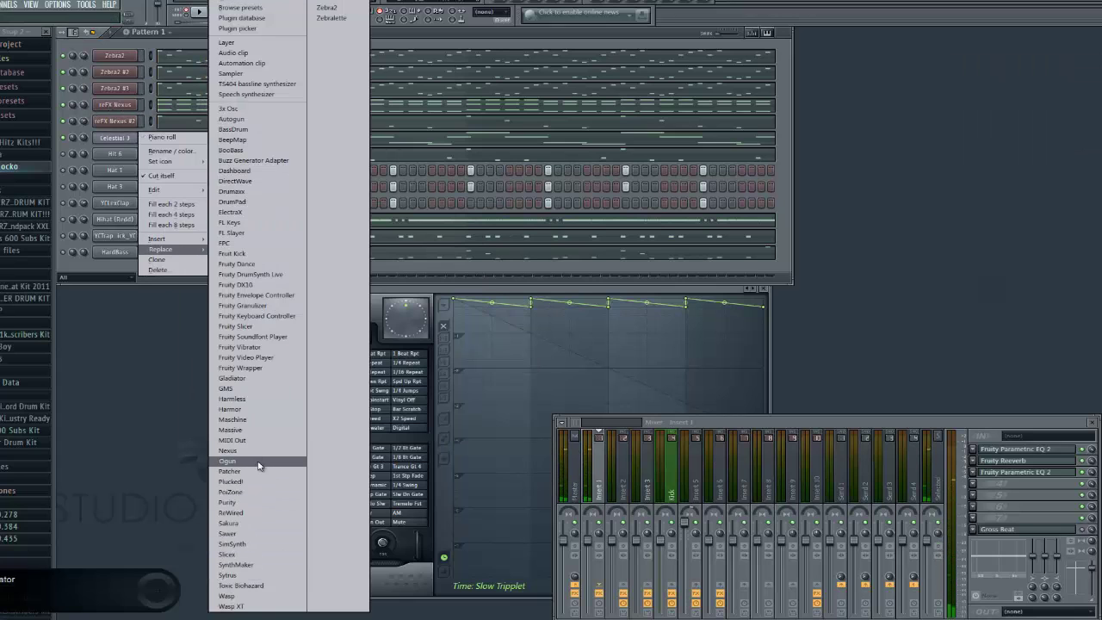
{"action": "left_click", "coordinate": [250, 450]}
{"action": "left_click", "coordinate": [123, 139]}
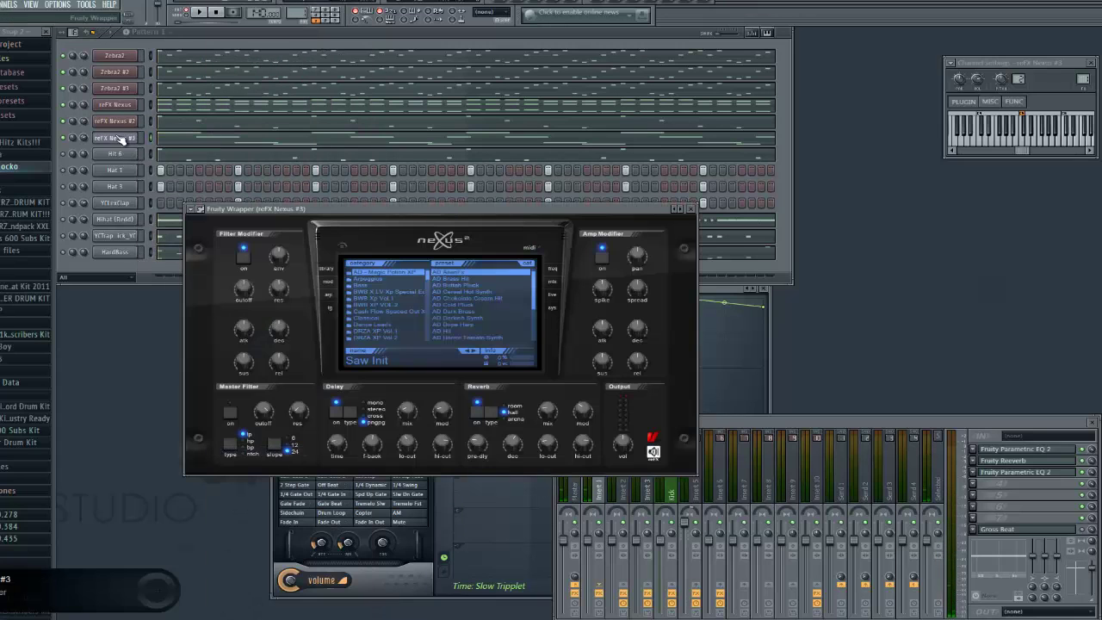
{"action": "left_click_drag", "start_coordinate": [87, 140], "coordinate": [97, 182]}
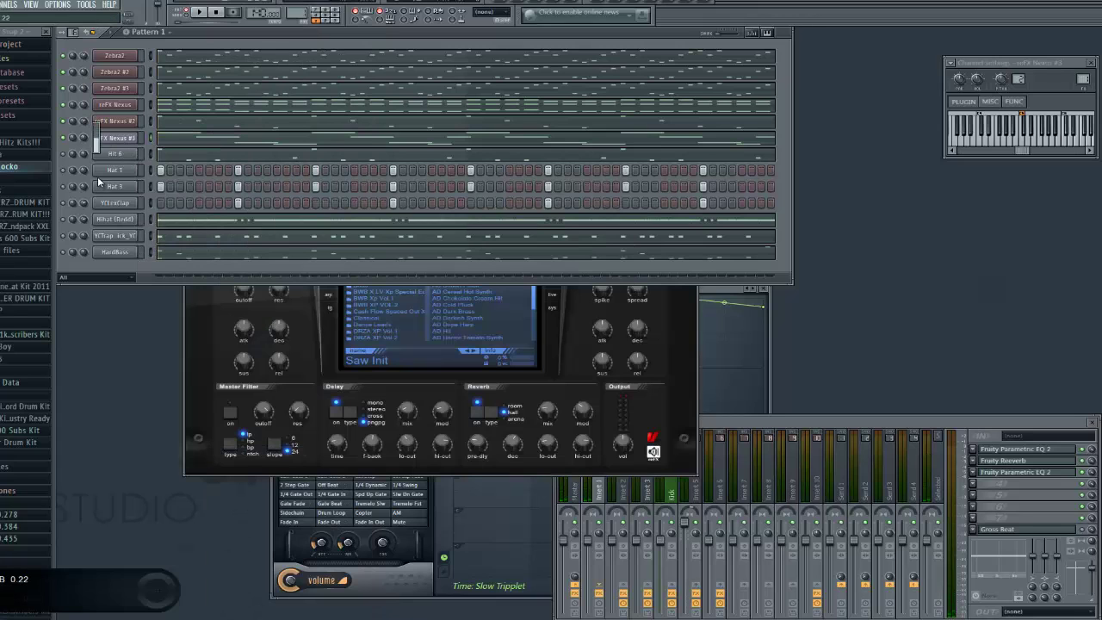
{"action": "left_click", "coordinate": [106, 142]}
{"action": "left_click", "coordinate": [106, 142]}
Step: Turn on Hit 6, play the layers together, and solo the reFX Nexus #3 channel before stopping playback
{"action": "left_click", "coordinate": [65, 155]}
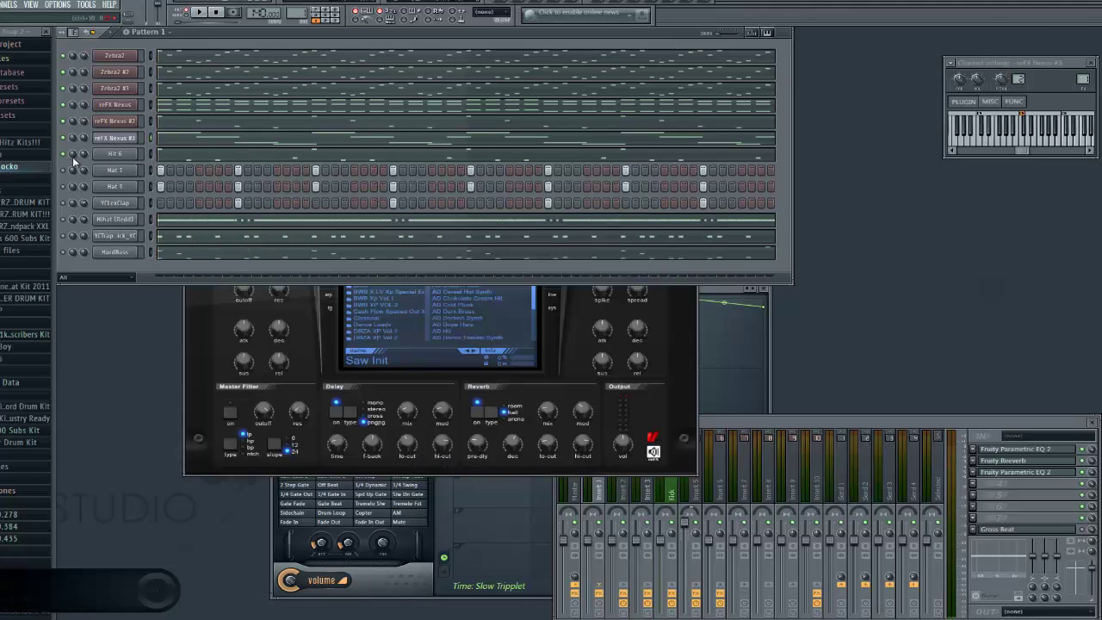
{"action": "key", "text": "space"}
{"action": "left_click", "coordinate": [323, 346]}
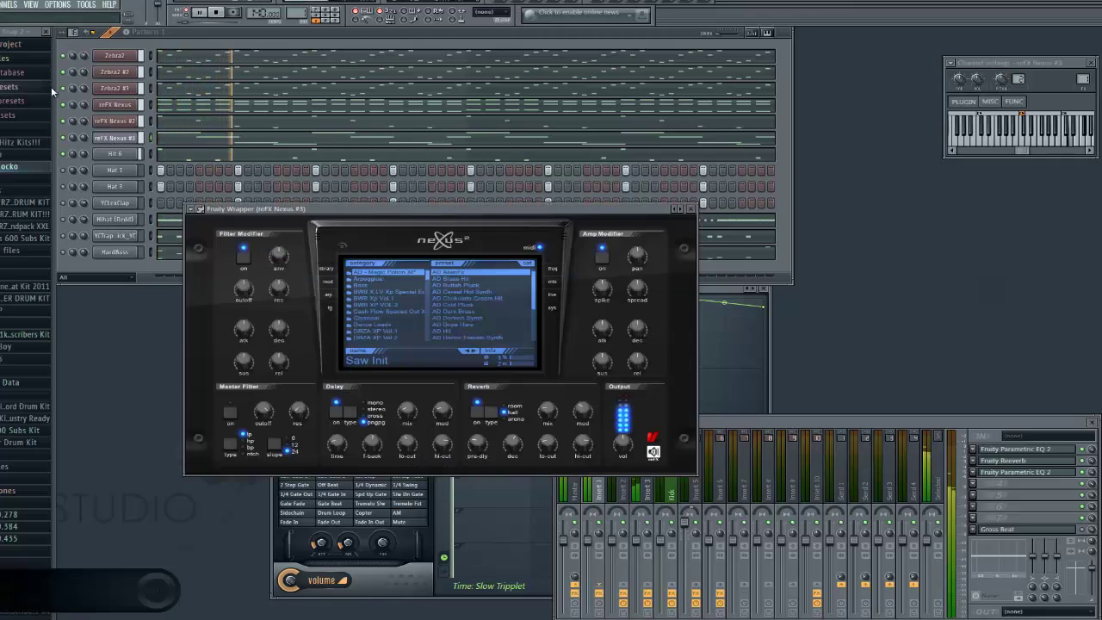
{"action": "left_click", "coordinate": [64, 144]}
{"action": "right_click", "coordinate": [63, 141]}
{"action": "left_click", "coordinate": [70, 146]}
{"action": "key", "text": "space"}
Step: Load the BWB Ld - Attitude preset in Nexus #3 and play the line while viewing its modulation settings
{"action": "left_click", "coordinate": [381, 317]}
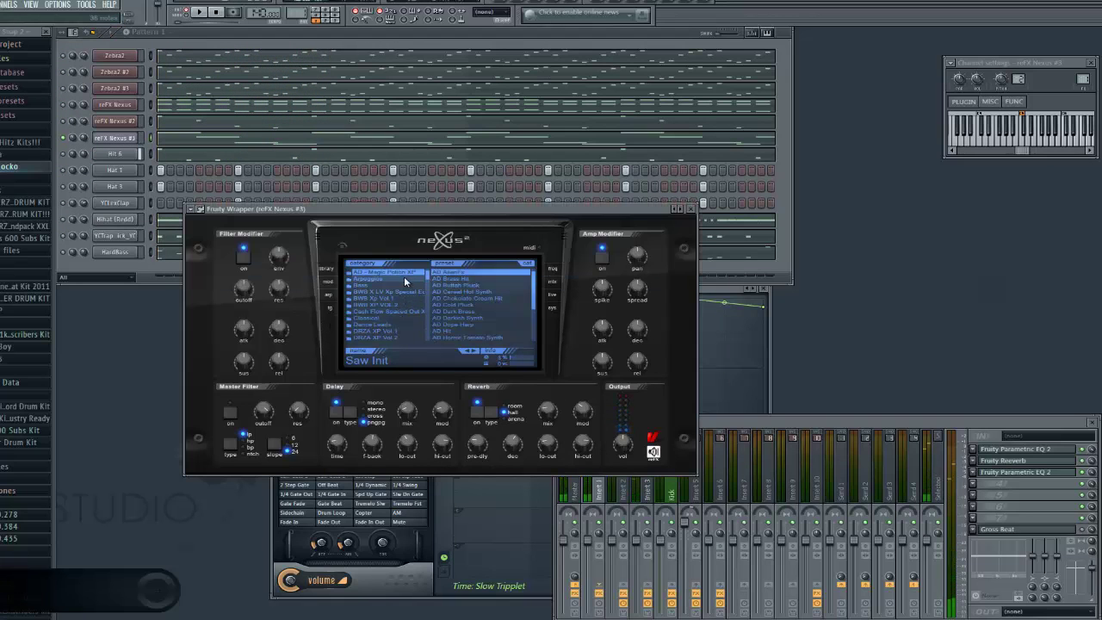
{"action": "left_click", "coordinate": [420, 293]}
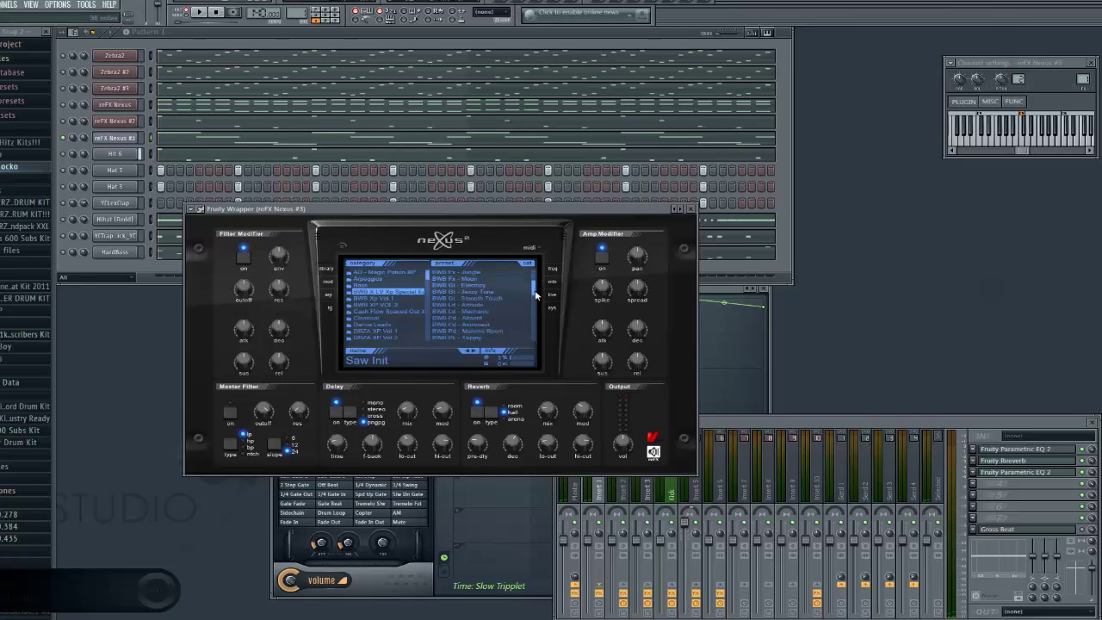
{"action": "left_click", "coordinate": [518, 293]}
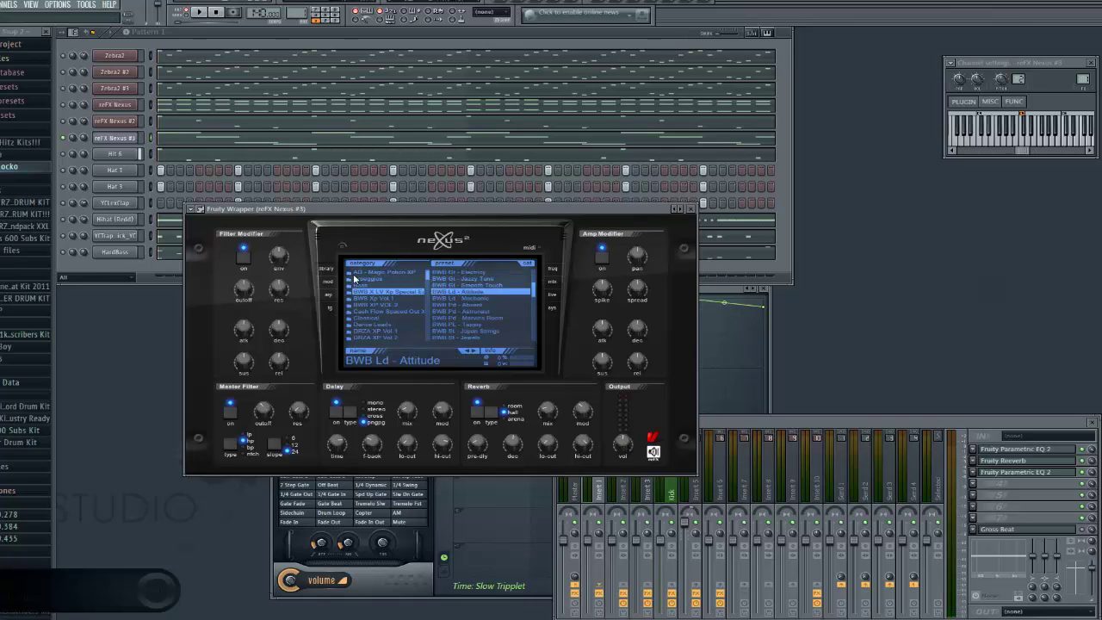
{"action": "key", "text": "space"}
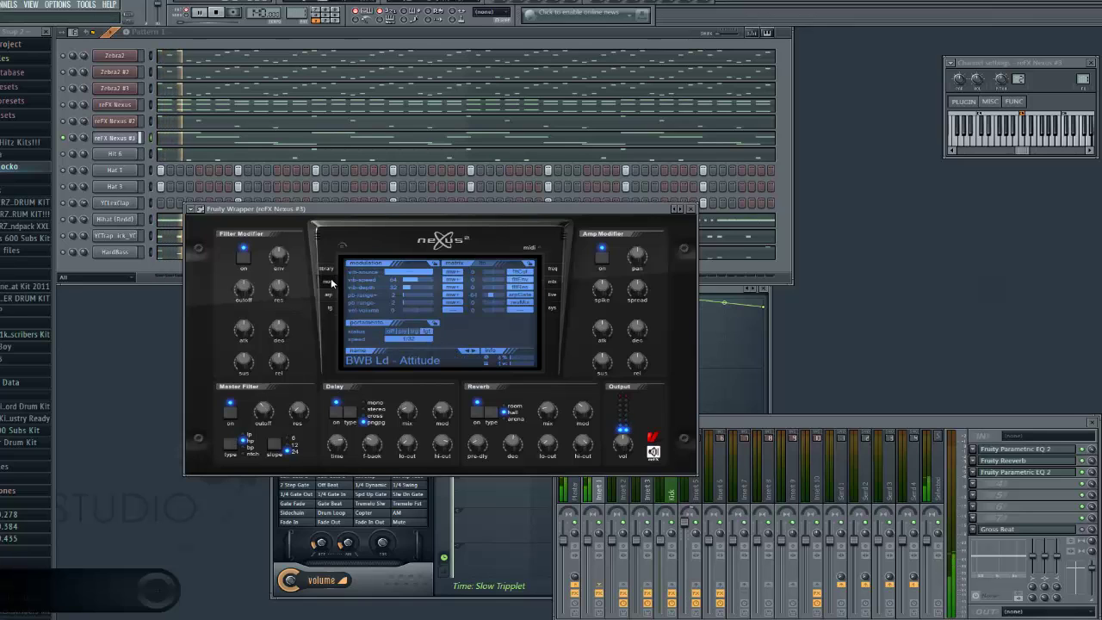
{"action": "key", "text": "space"}
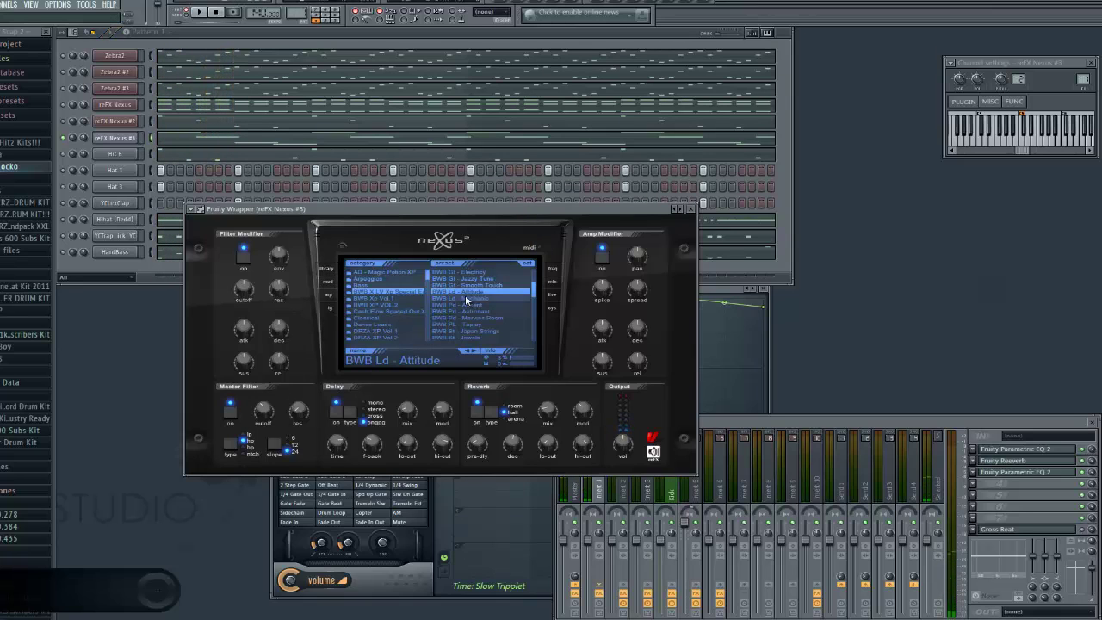
Step: Load the BWB Ld - Mechanic preset in Nexus #3 and set its portamento speed to 1/16 during playback
{"action": "left_click", "coordinate": [466, 299]}
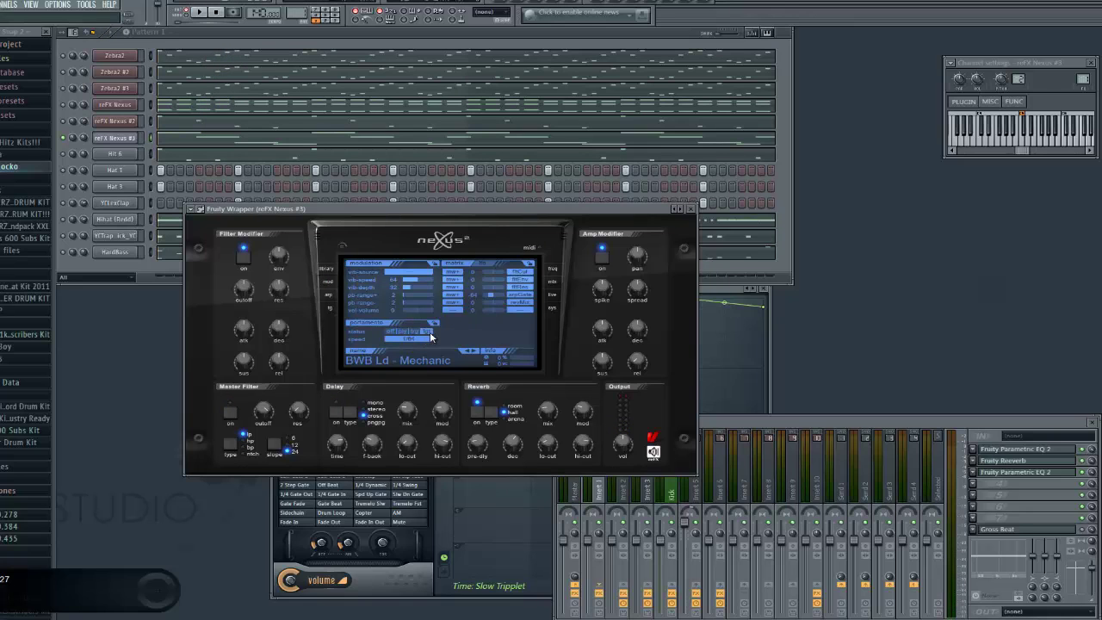
{"action": "key", "text": "space"}
{"action": "left_click", "coordinate": [429, 339]}
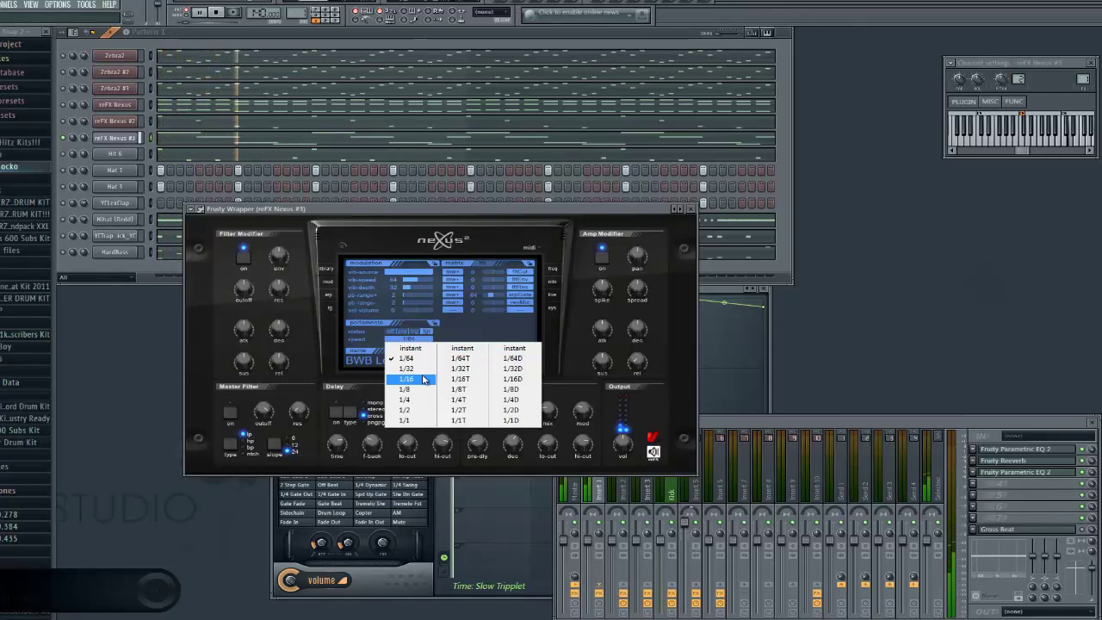
{"action": "left_click", "coordinate": [422, 380]}
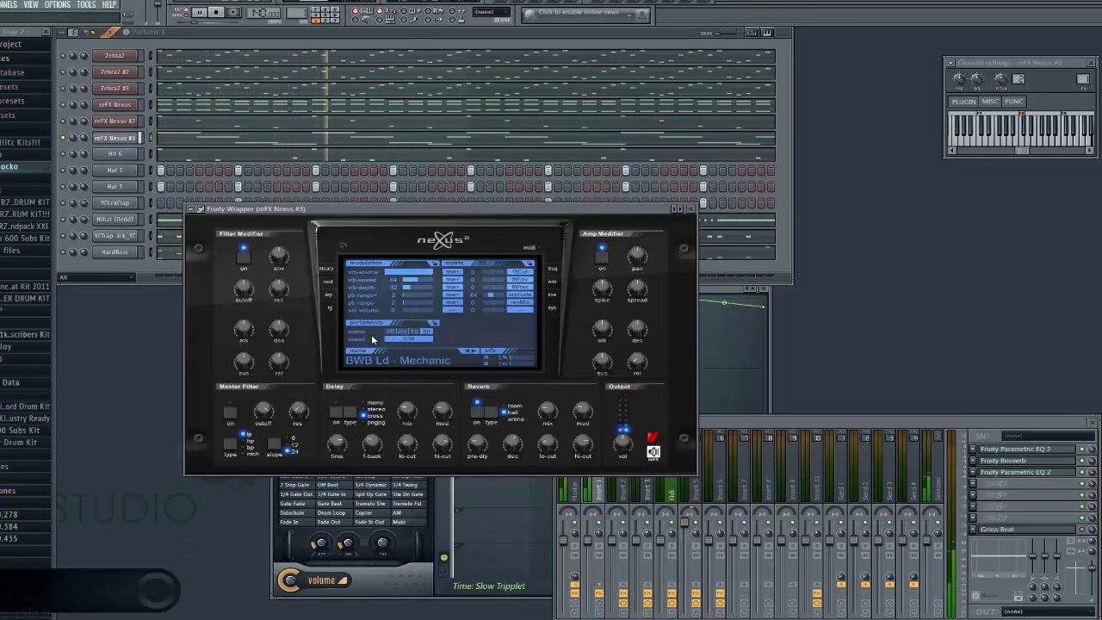
Step: Turn Hit 6 and the other melody channels back on to hear the mix, solo Nexus #3 again and stop
{"action": "left_click", "coordinate": [62, 153]}
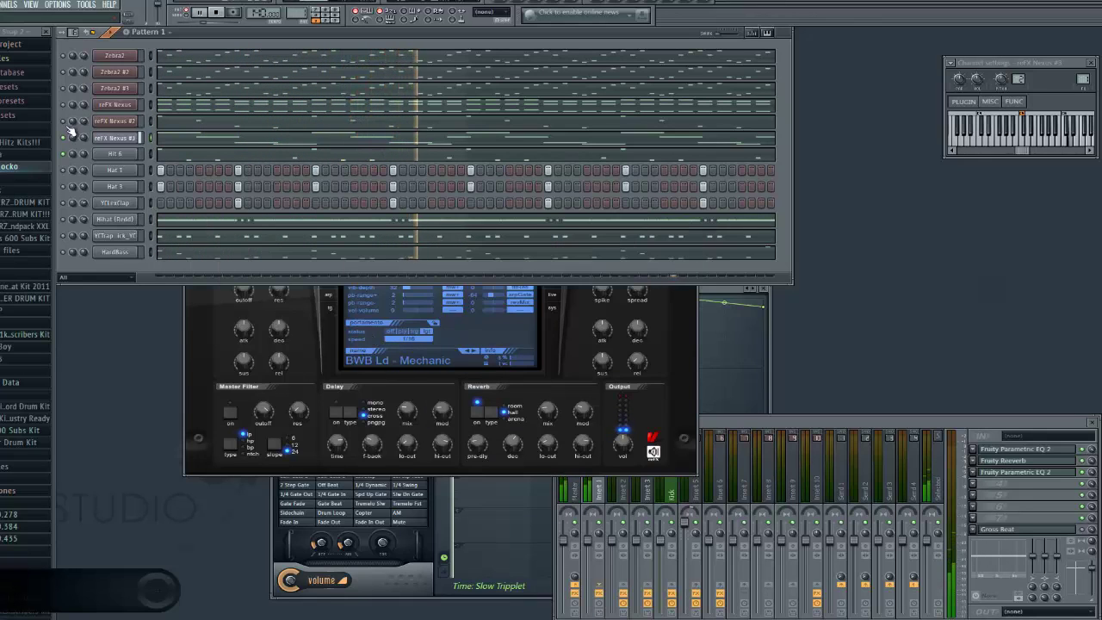
{"action": "left_click_drag", "start_coordinate": [64, 111], "coordinate": [69, 75]}
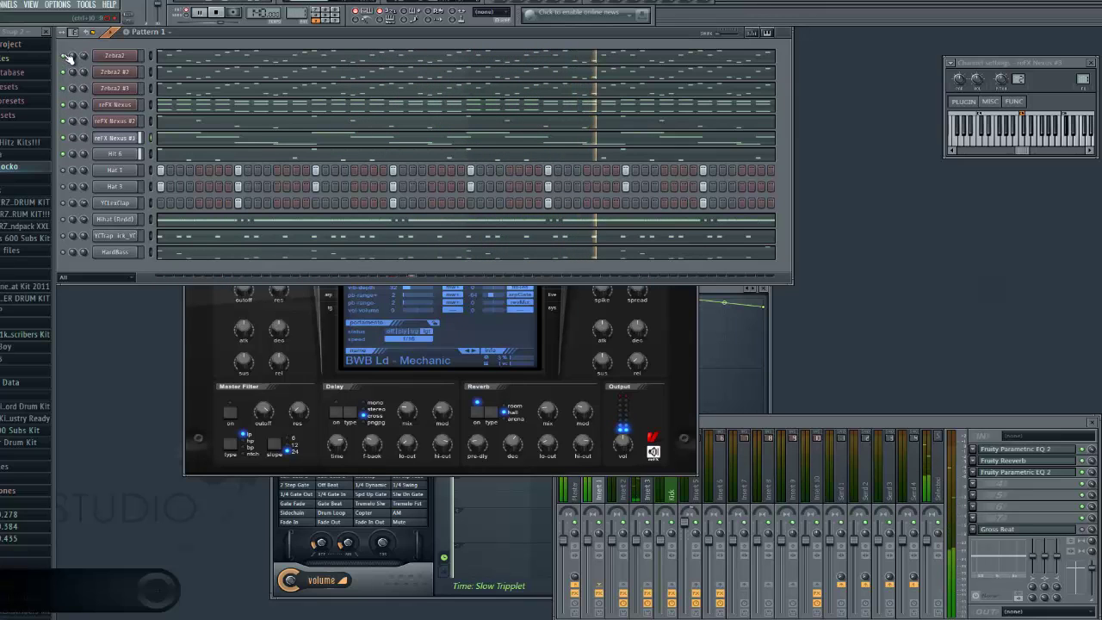
{"action": "left_click", "coordinate": [107, 138]}
{"action": "left_click", "coordinate": [107, 139]}
{"action": "right_click", "coordinate": [66, 139]}
{"action": "left_click", "coordinate": [72, 143]}
{"action": "key", "text": "space"}
Step: Open the Nexus #3 layer mixer and toggle individual layers during playback to compare their sound
{"action": "left_click", "coordinate": [530, 319]}
{"action": "left_click", "coordinate": [553, 283]}
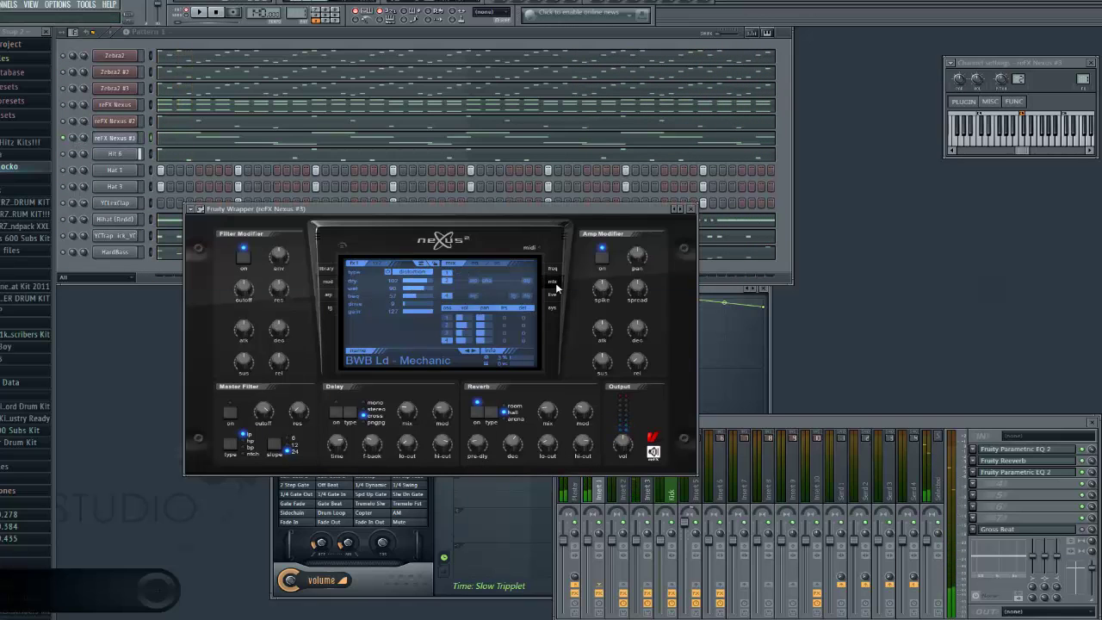
{"action": "key", "text": "space"}
{"action": "key", "text": "space"}
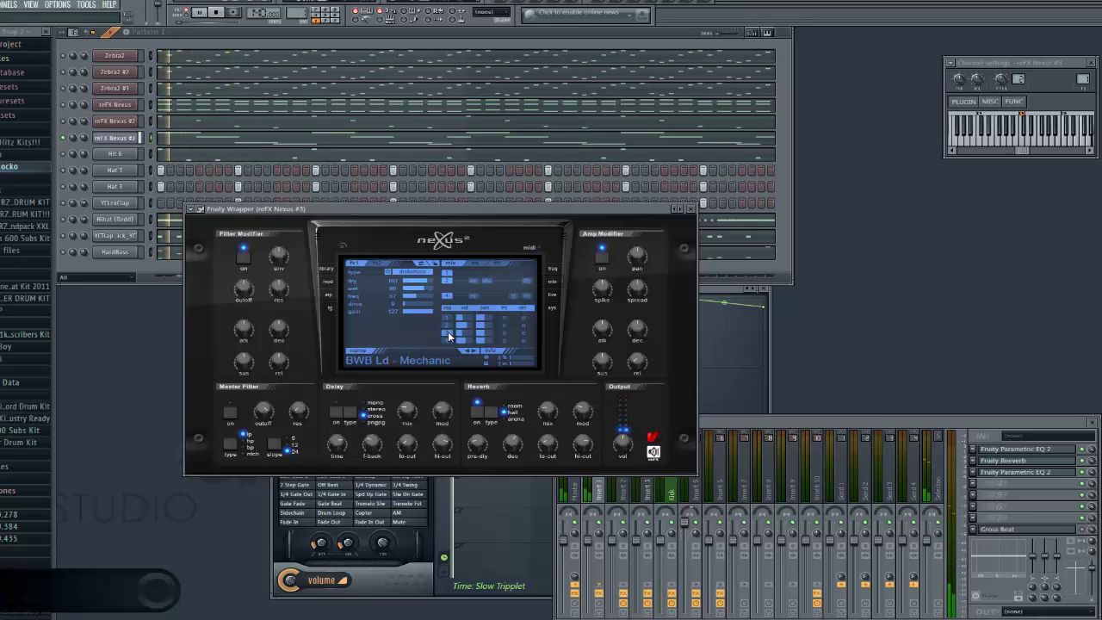
{"action": "key", "text": "space"}
{"action": "left_click", "coordinate": [447, 340]}
{"action": "left_click", "coordinate": [447, 325]}
{"action": "key", "text": "space"}
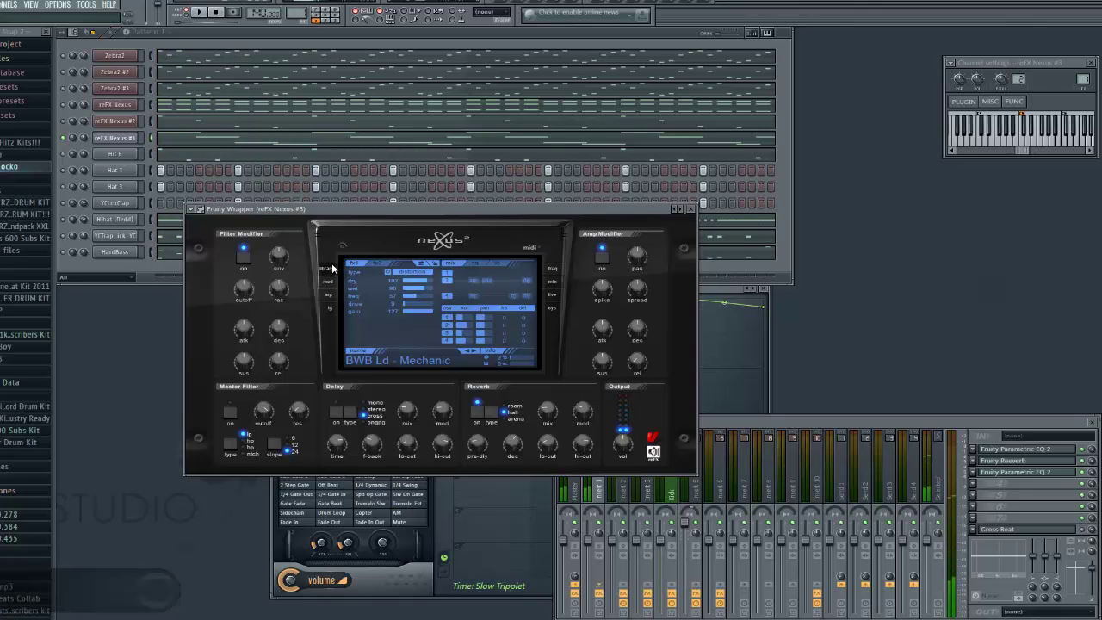
Step: Try to load the BWB LD Faint Chord preset from the BWB Xp Vol.1 library category in Nexus #3
{"action": "left_click", "coordinate": [331, 268]}
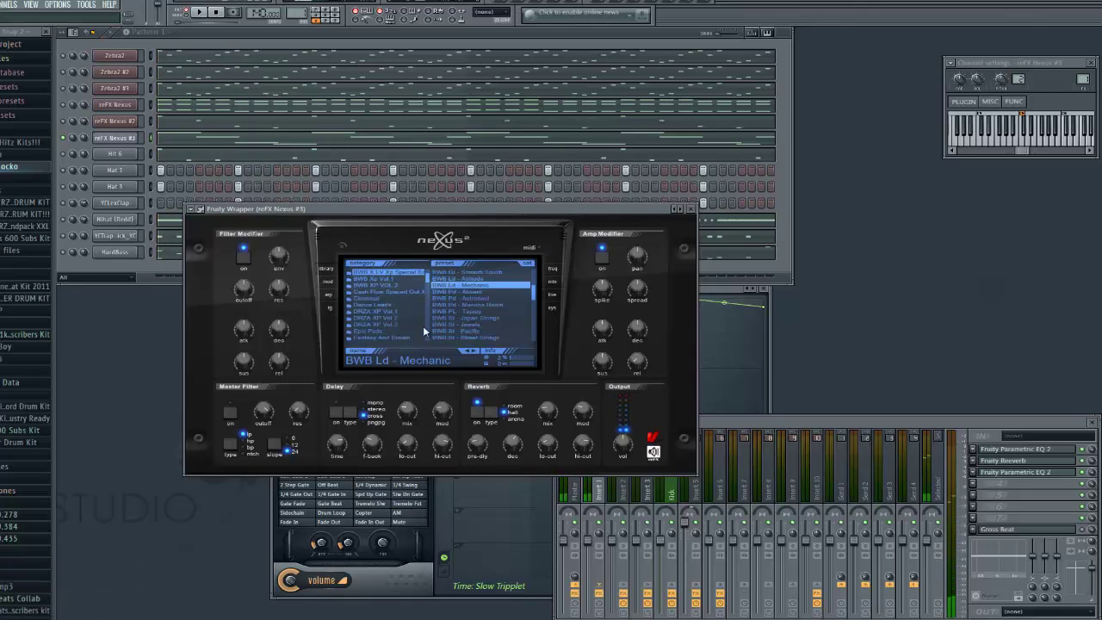
{"action": "left_click", "coordinate": [418, 280]}
{"action": "left_click_drag", "start_coordinate": [535, 281], "coordinate": [534, 285]}
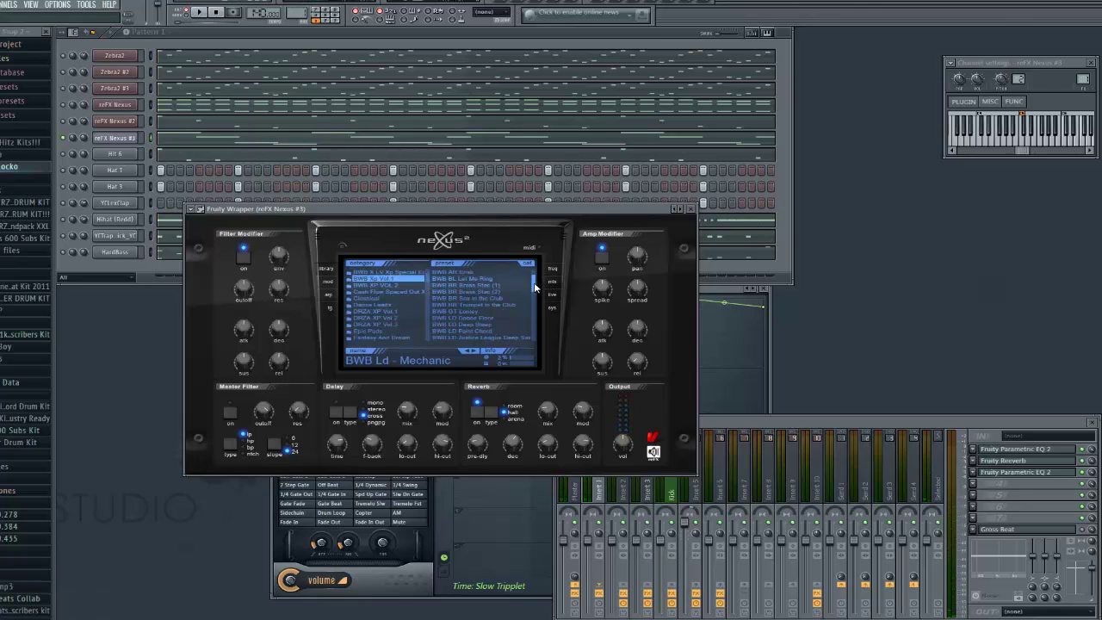
{"action": "left_click", "coordinate": [499, 327]}
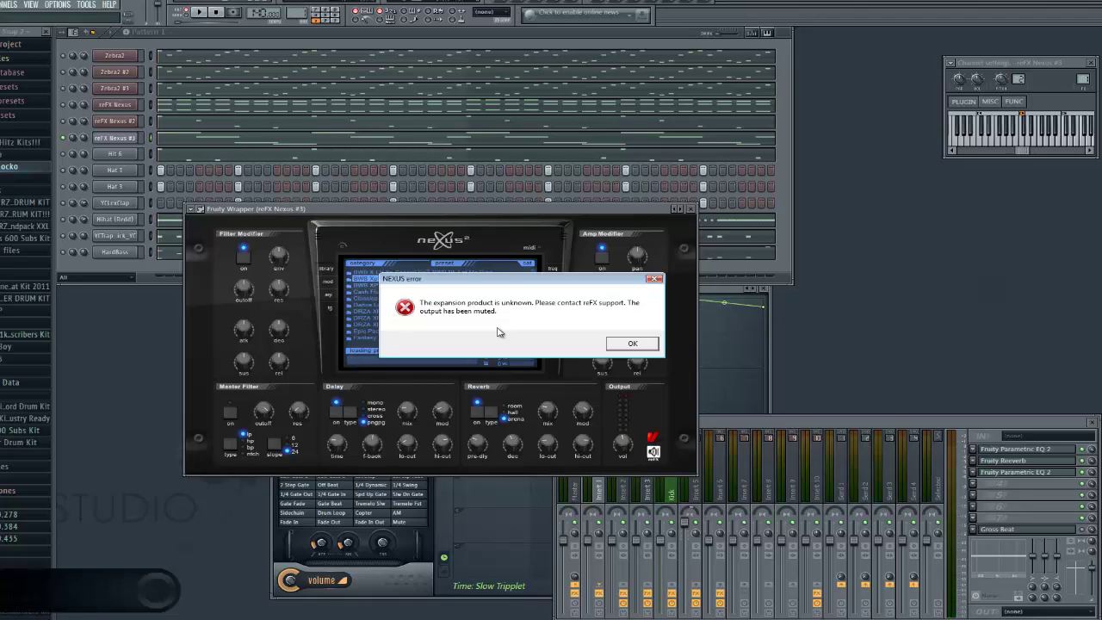
{"action": "left_click", "coordinate": [635, 343]}
Step: Browse the Nexus #3 library expansions and load the LD Aggressive preset from the XP Omicron category
{"action": "left_click", "coordinate": [372, 286]}
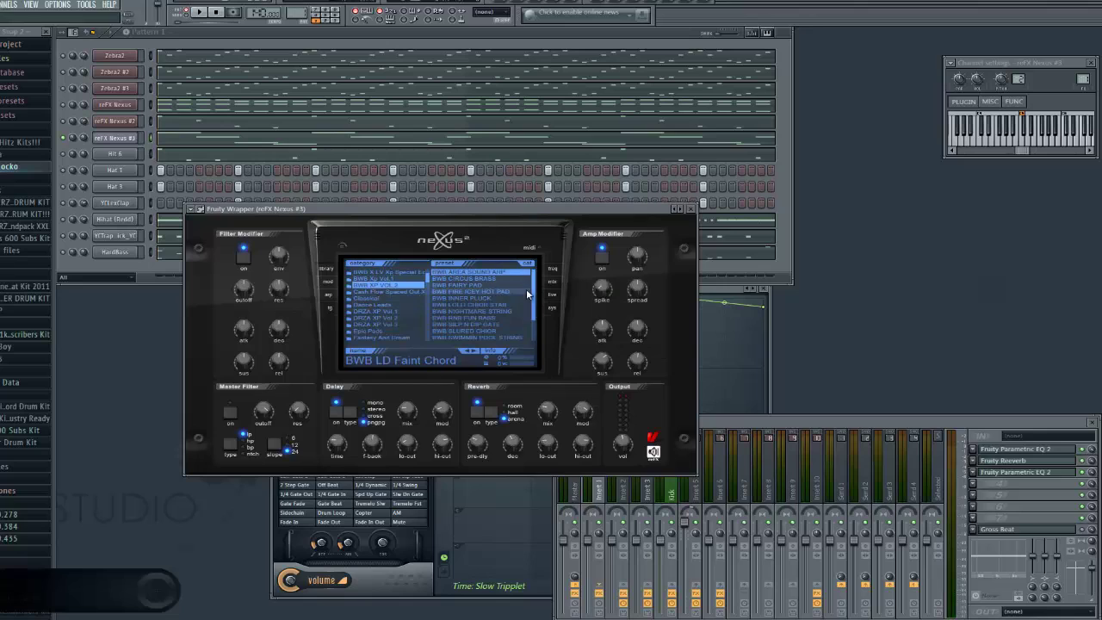
{"action": "left_click_drag", "start_coordinate": [534, 293], "coordinate": [533, 321]}
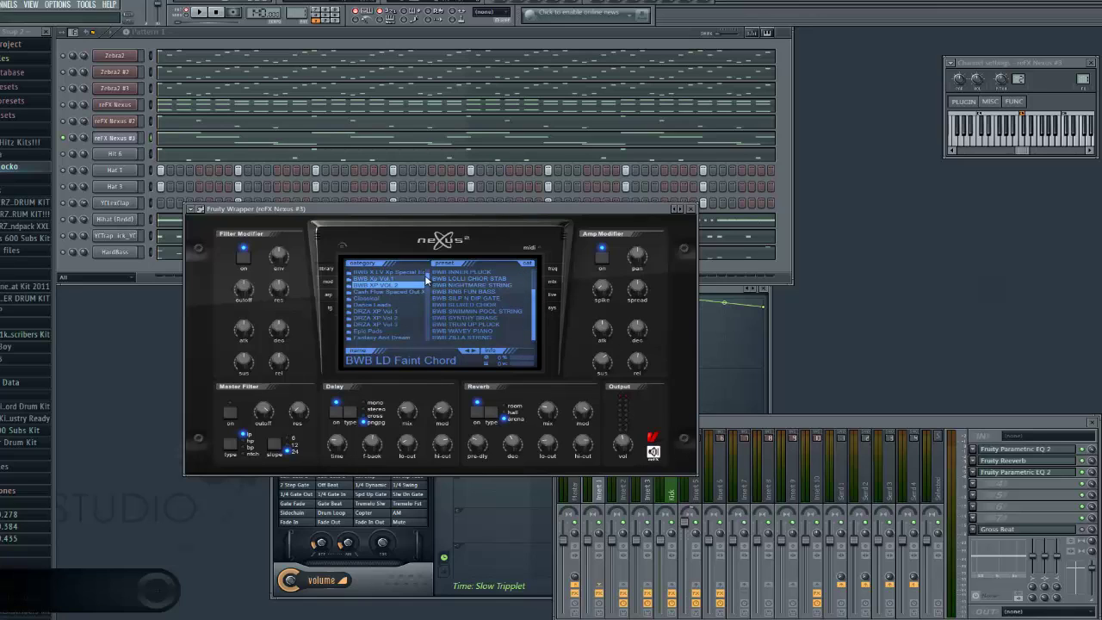
{"action": "left_click_drag", "start_coordinate": [426, 282], "coordinate": [432, 299]}
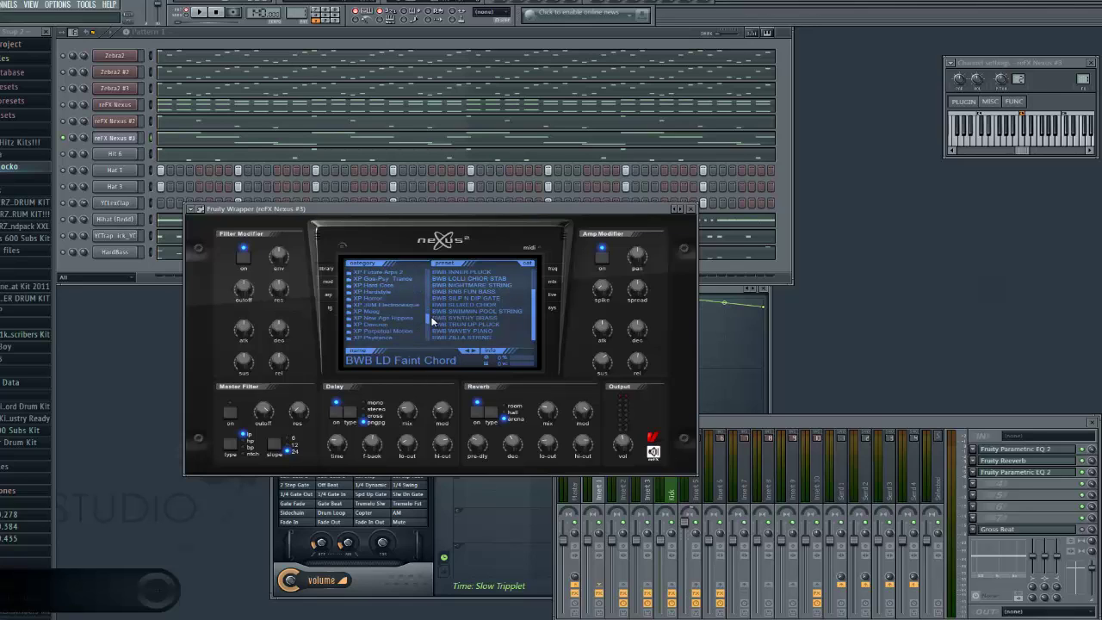
{"action": "left_click", "coordinate": [418, 324]}
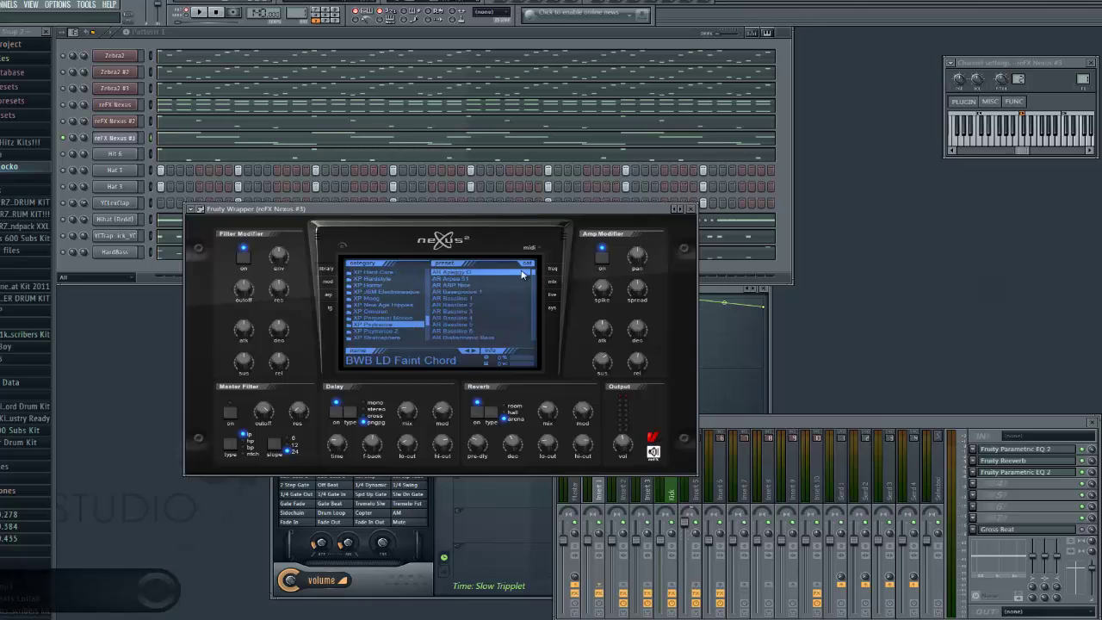
{"action": "left_click", "coordinate": [421, 332]}
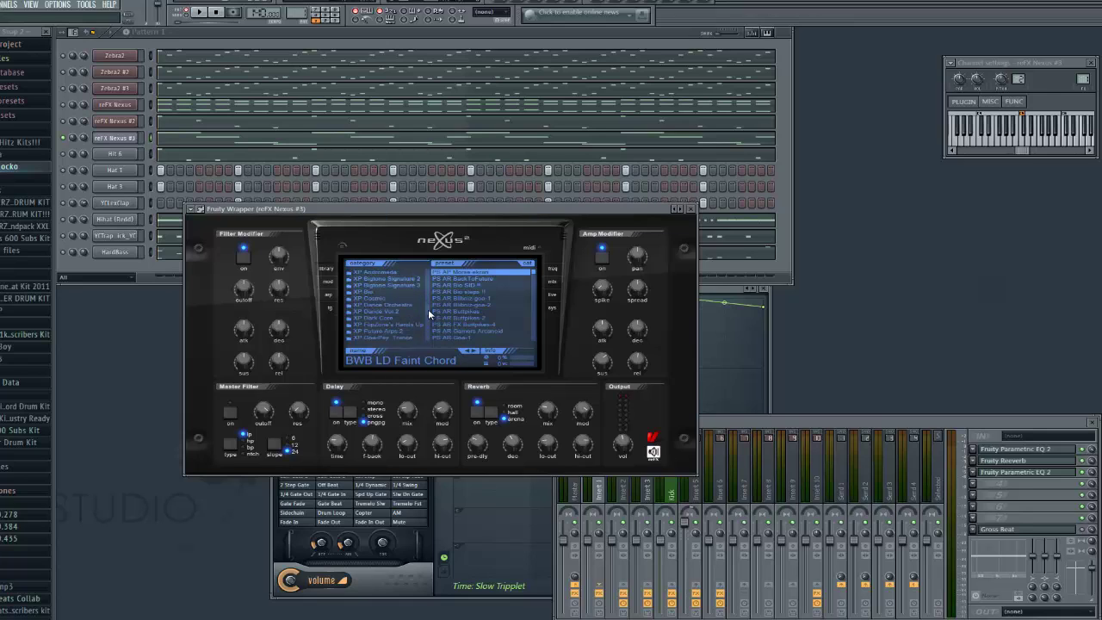
{"action": "left_click", "coordinate": [408, 306]}
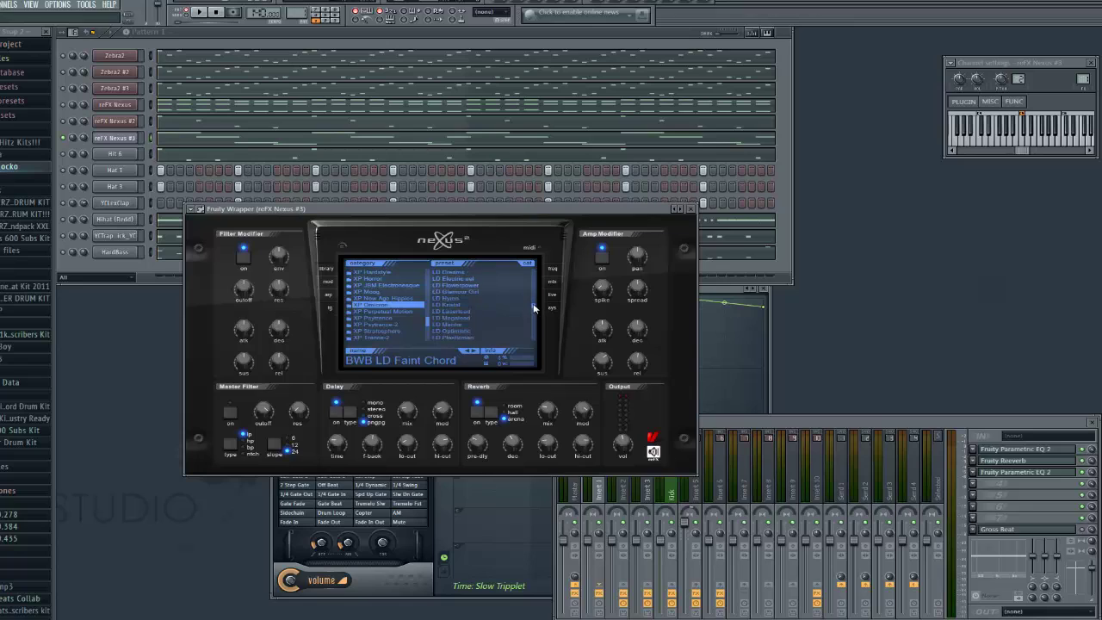
{"action": "left_click", "coordinate": [506, 303]}
Step: Try a portamento setting on the LD Aggressive preset in Nexus #3 and listen to it during playback
{"action": "left_click", "coordinate": [327, 282]}
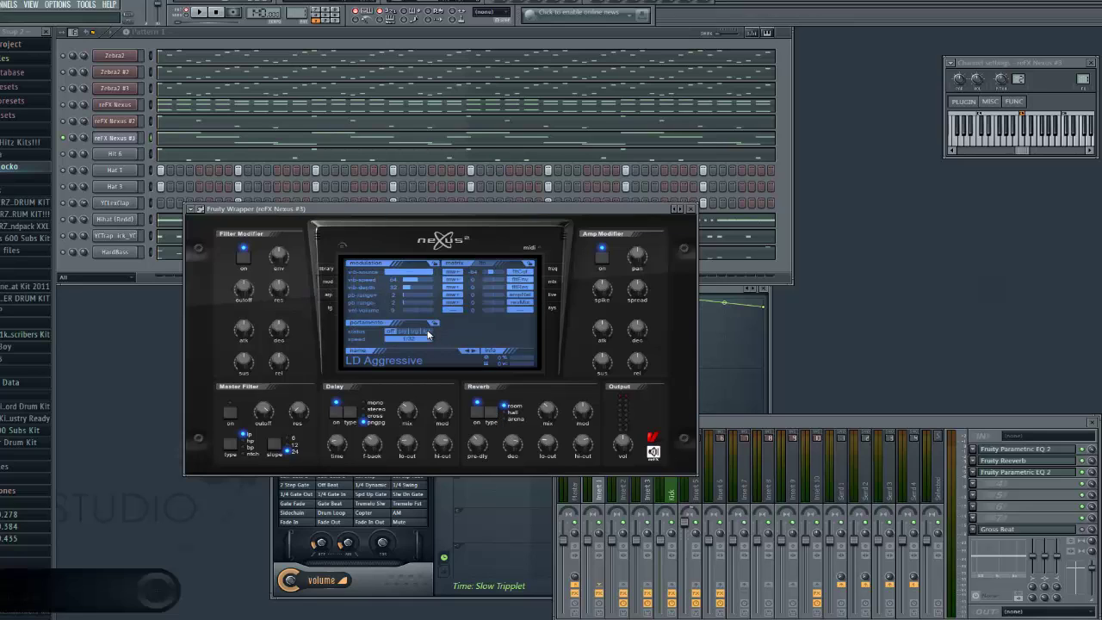
{"action": "key", "text": "space"}
{"action": "left_click", "coordinate": [428, 338]}
{"action": "left_click", "coordinate": [472, 336]}
{"action": "key", "text": "space"}
Step: Audition the lead presets following LD Aggressive in Nexus #3, up to LD Electric eel, against the melody pattern
{"action": "left_click", "coordinate": [475, 354]}
{"action": "left_click", "coordinate": [475, 354]}
{"action": "key", "text": "space"}
{"action": "left_click", "coordinate": [476, 354]}
{"action": "left_click", "coordinate": [475, 354]}
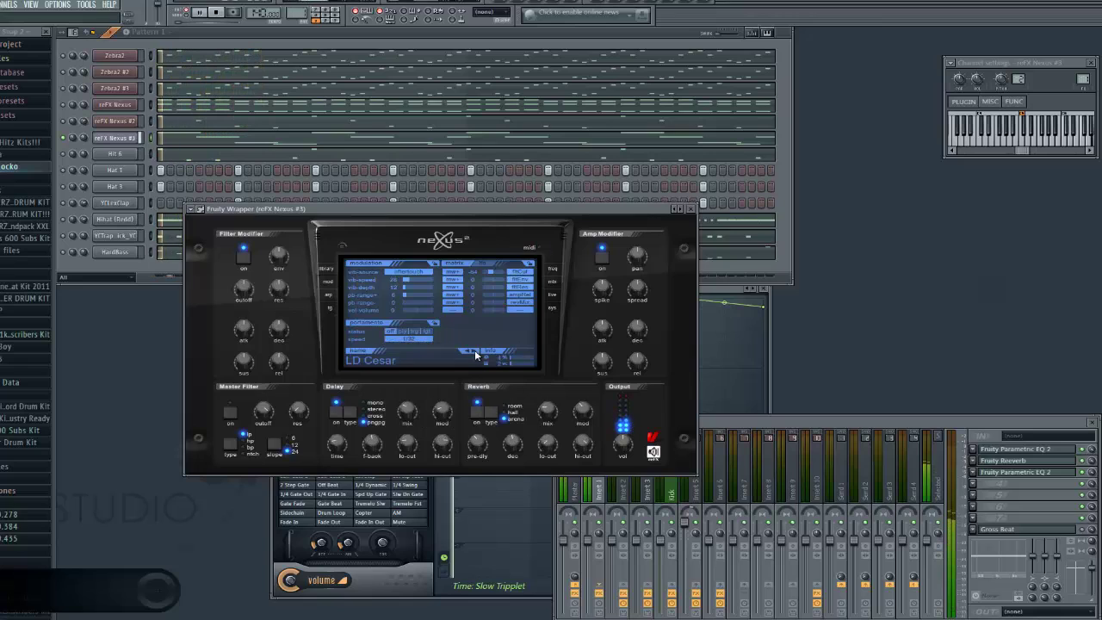
{"action": "left_click", "coordinate": [475, 354]}
{"action": "left_click", "coordinate": [475, 354]}
{"action": "key", "text": "space"}
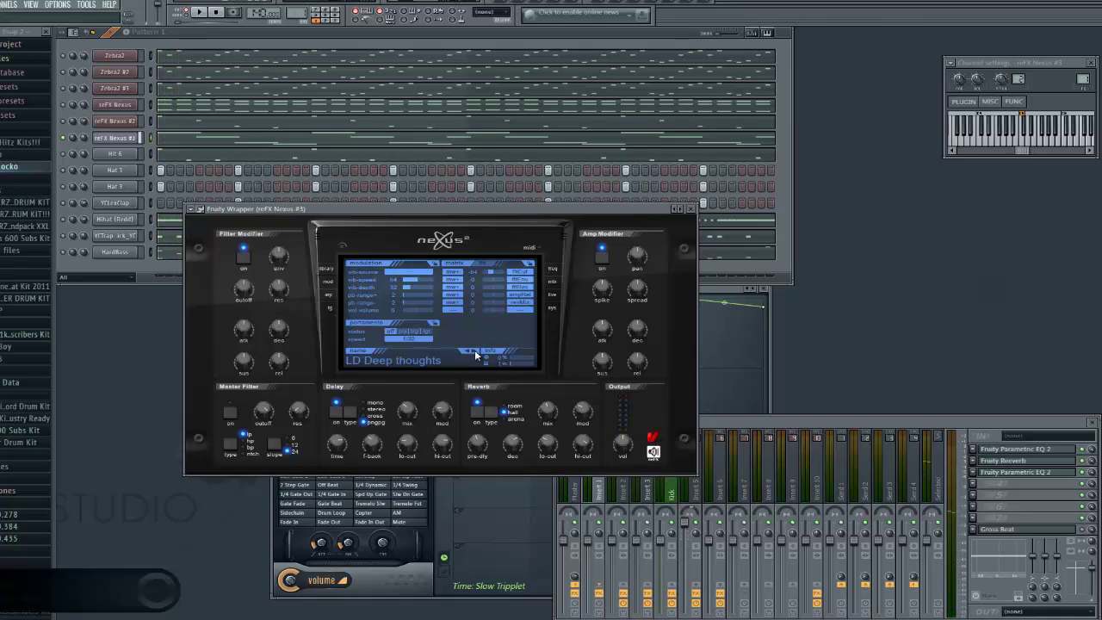
{"action": "left_click", "coordinate": [476, 354]}
{"action": "left_click", "coordinate": [475, 354]}
{"action": "key", "text": "space"}
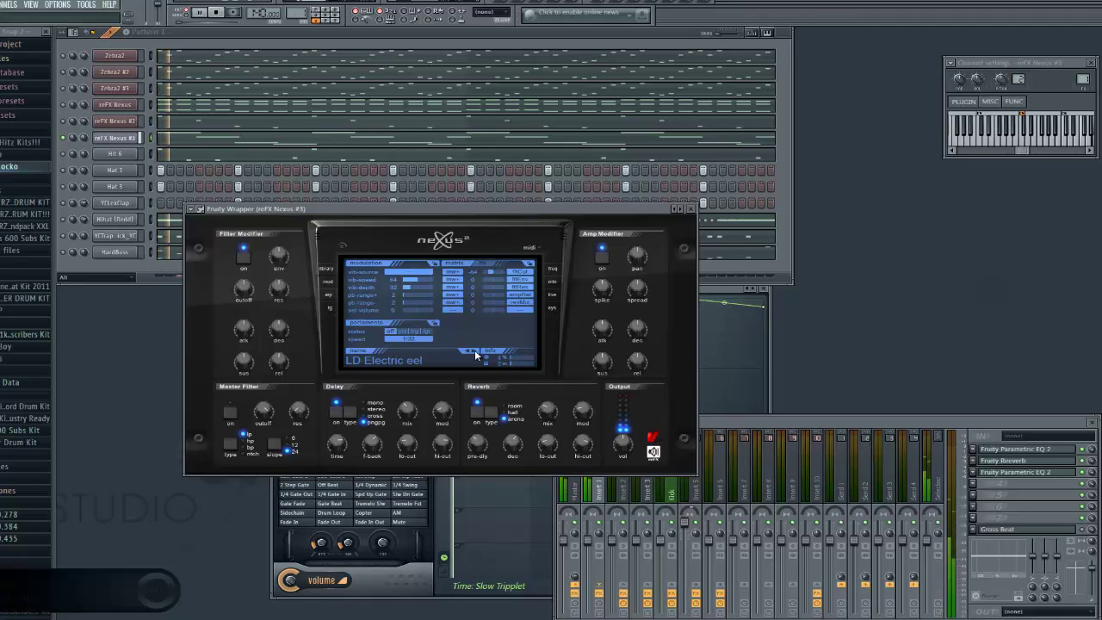
Step: Advance Nexus #3 to the LD Kristal preset, turn on portamento and set its speed to 1/16 during playback
{"action": "left_click", "coordinate": [475, 354]}
{"action": "key", "text": "space"}
{"action": "left_click", "coordinate": [475, 354]}
{"action": "key", "text": "space"}
{"action": "left_click", "coordinate": [476, 354]}
{"action": "key", "text": "space"}
{"action": "left_click", "coordinate": [476, 354]}
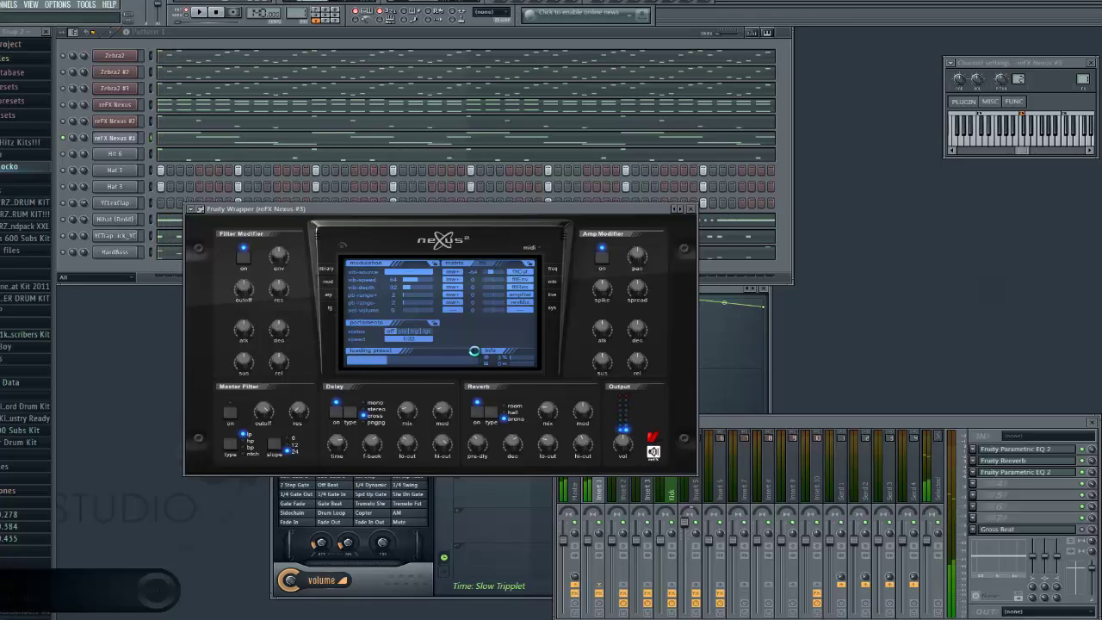
{"action": "key", "text": "space"}
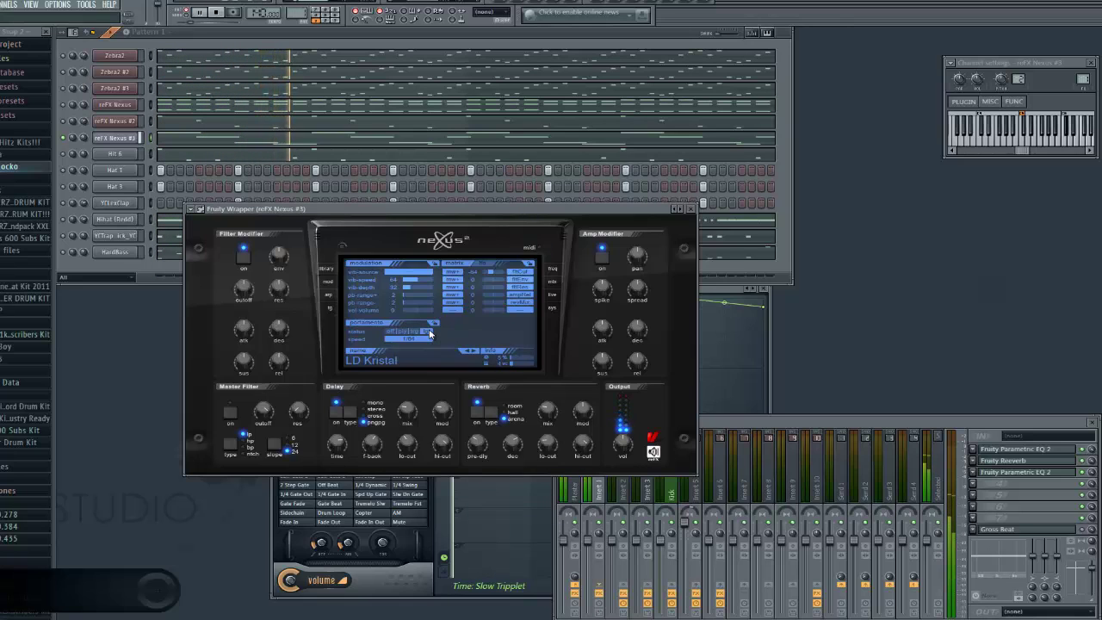
{"action": "left_click", "coordinate": [415, 342]}
{"action": "left_click", "coordinate": [407, 386]}
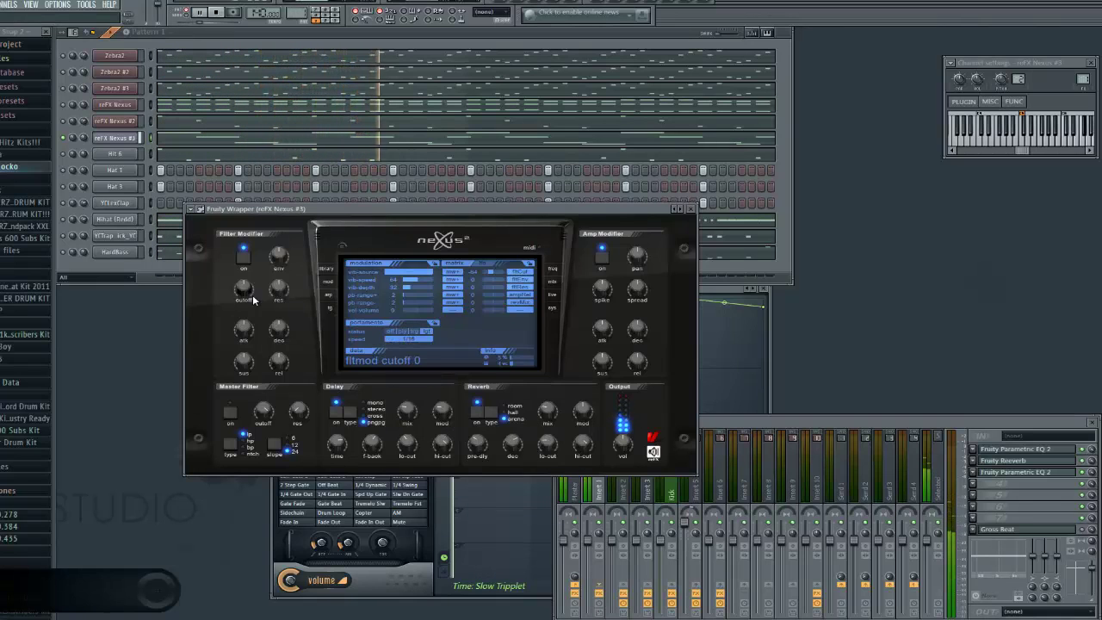
Step: Turn the other melody channels, Hit 6 and all drum channels back on to hear LD Kristal in the full mix
{"action": "left_click", "coordinate": [90, 144]}
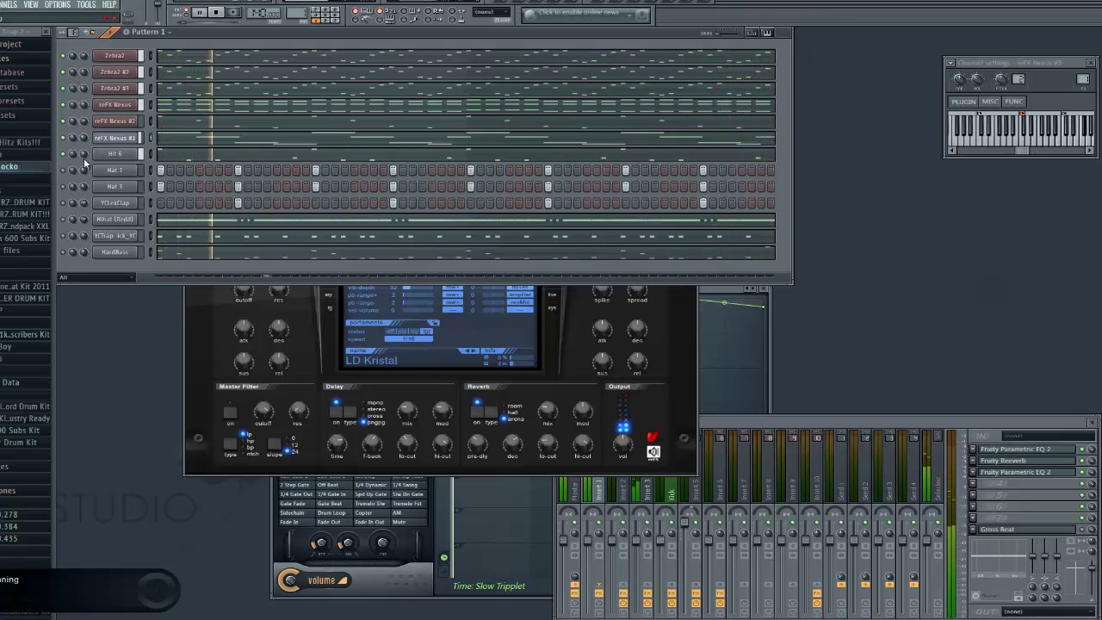
{"action": "left_click", "coordinate": [112, 140]}
{"action": "left_click", "coordinate": [112, 141]}
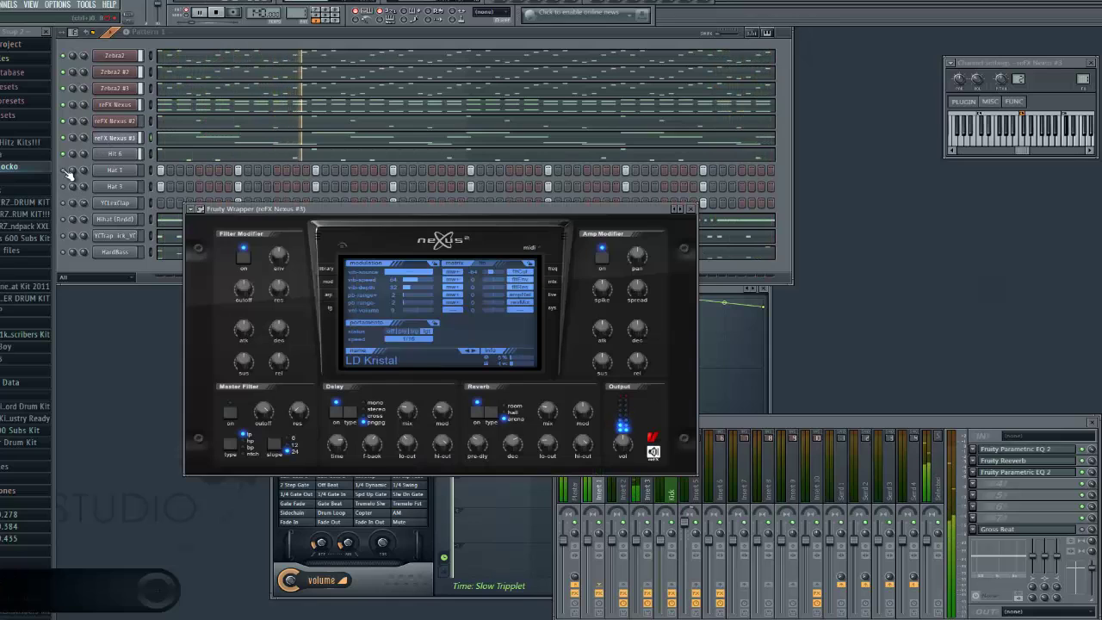
{"action": "left_click", "coordinate": [69, 172]}
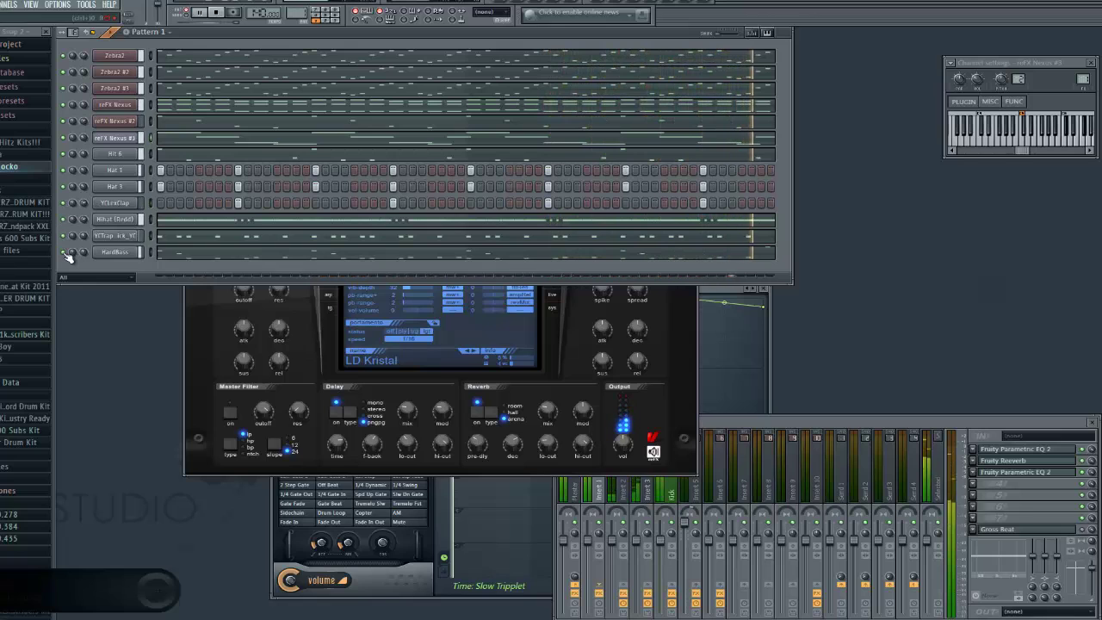
Step: Close the Nexus #3 and Gross Beat plugin windows while the beat plays
{"action": "left_click", "coordinate": [695, 320]}
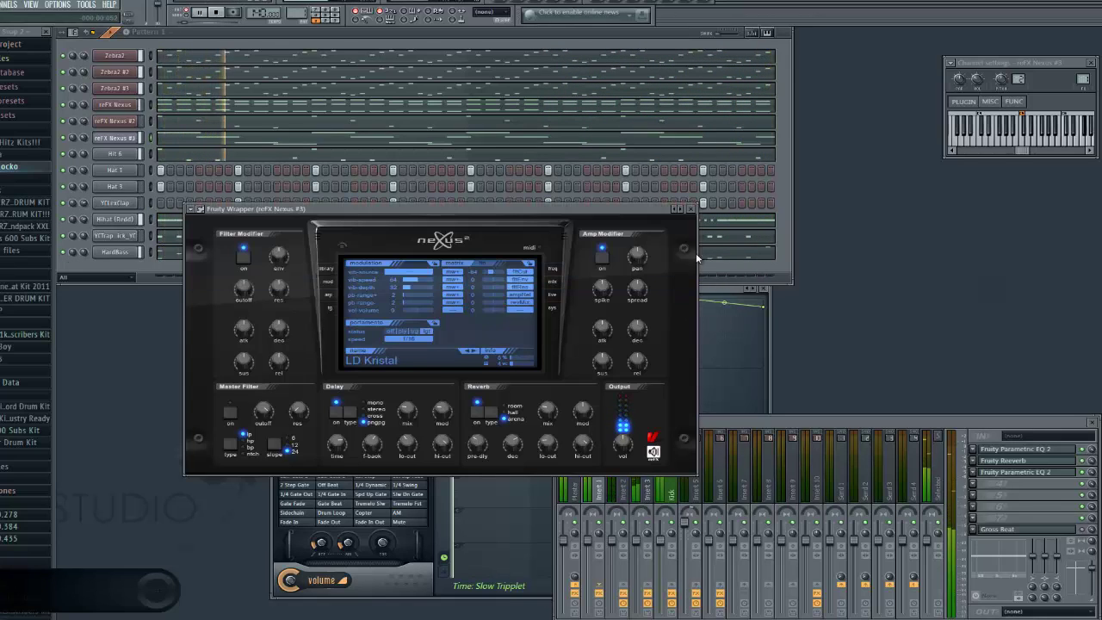
{"action": "left_click", "coordinate": [692, 210]}
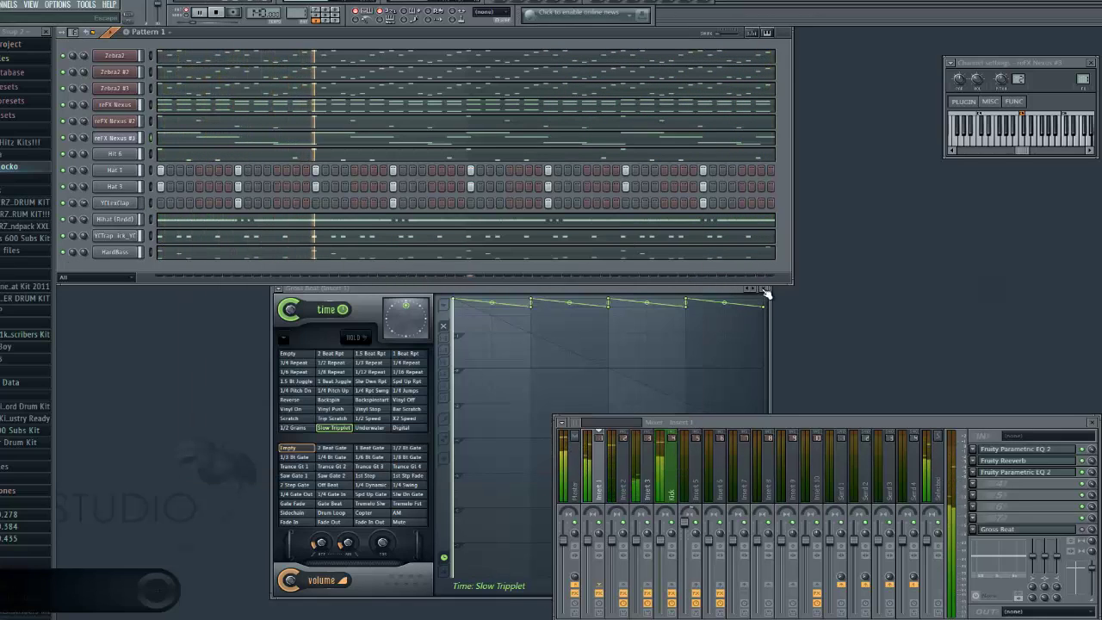
{"action": "left_click", "coordinate": [769, 297]}
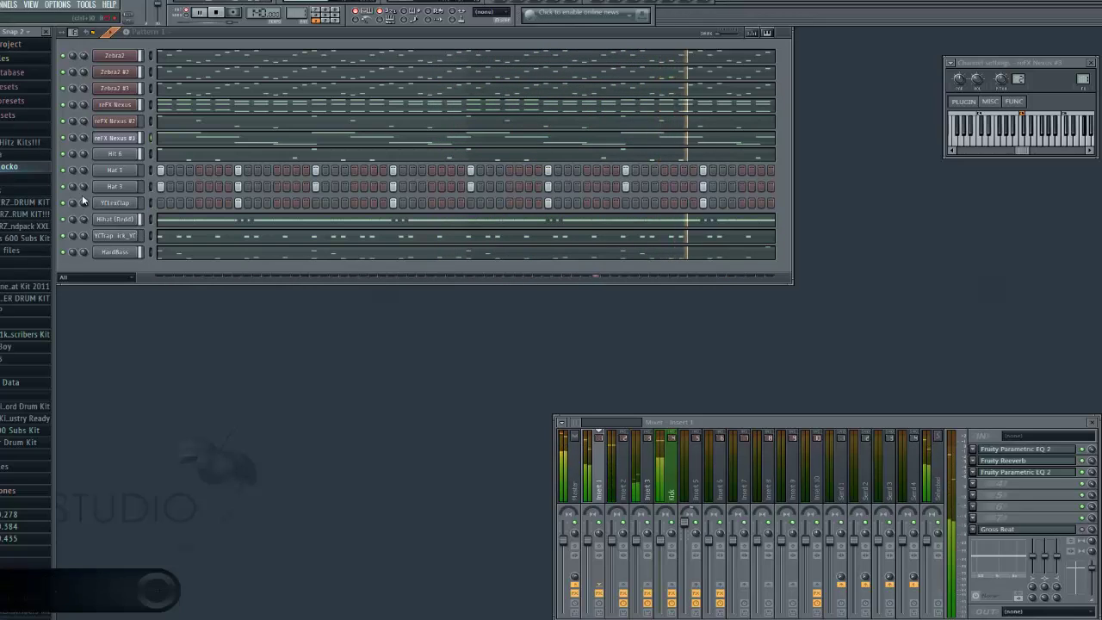
Step: Clone the Nexus #3 channel with the original muted, and turn the new Nexus #4 channel on
{"action": "left_click", "coordinate": [64, 138]}
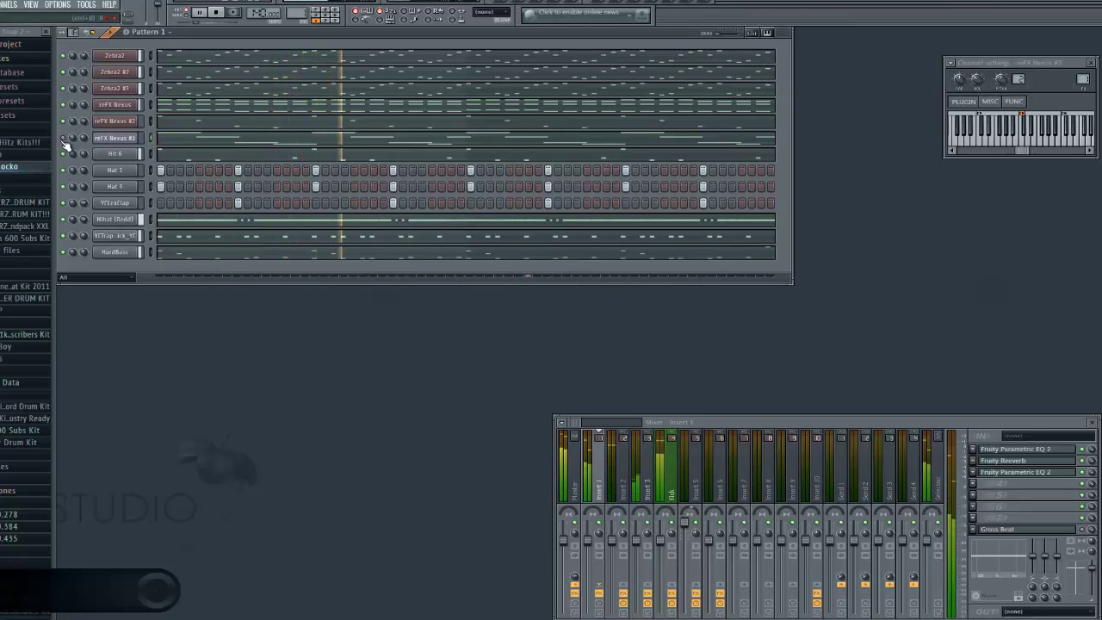
{"action": "right_click", "coordinate": [107, 140]}
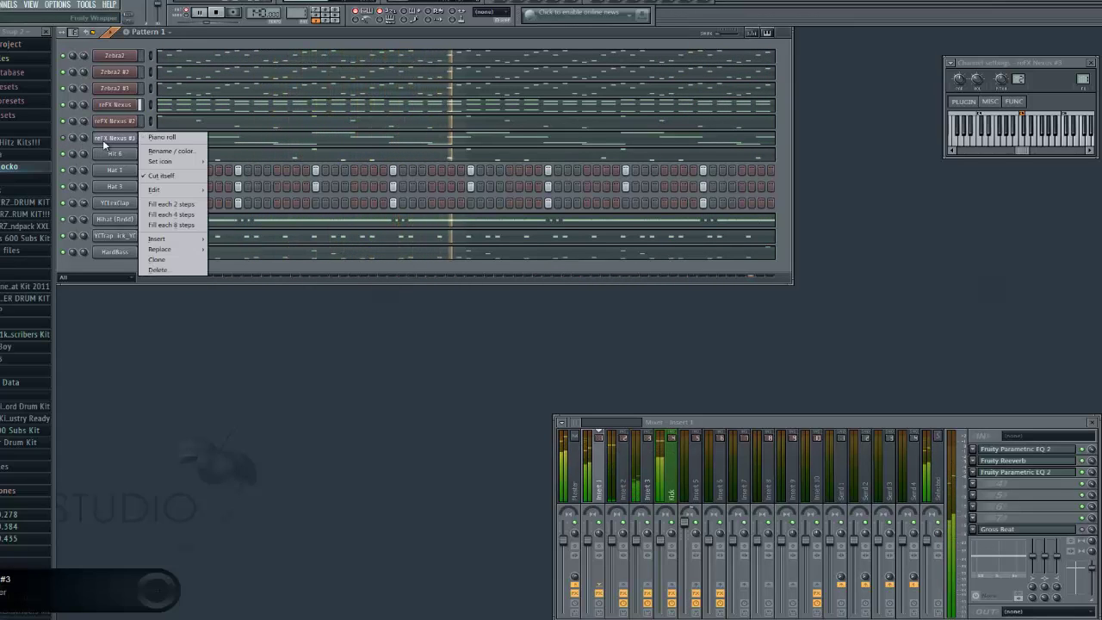
{"action": "left_click", "coordinate": [186, 262]}
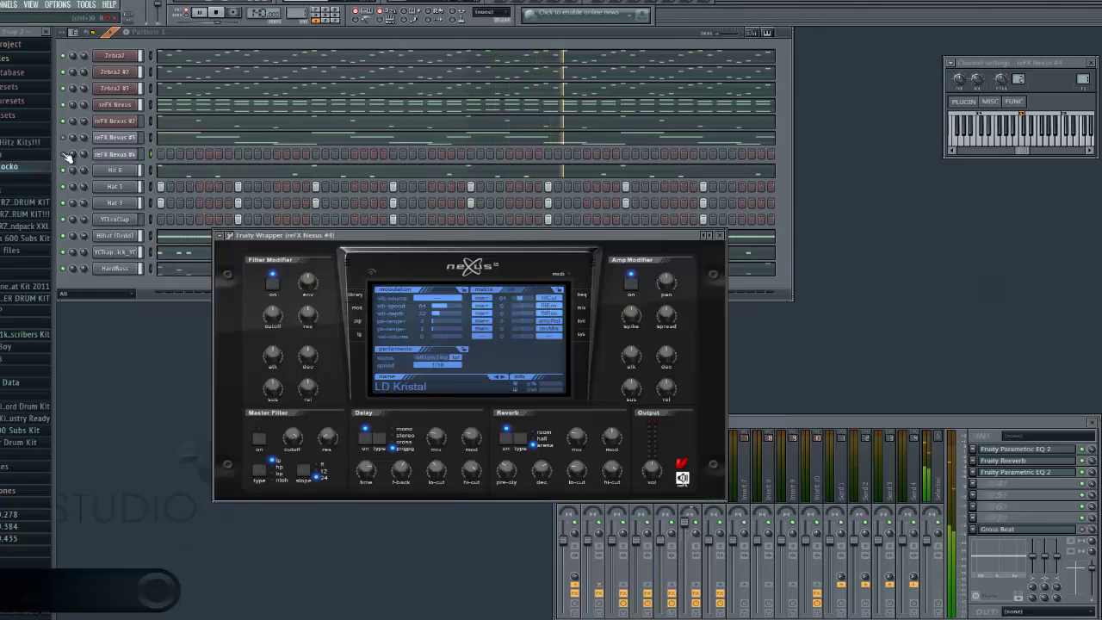
{"action": "left_click", "coordinate": [67, 156]}
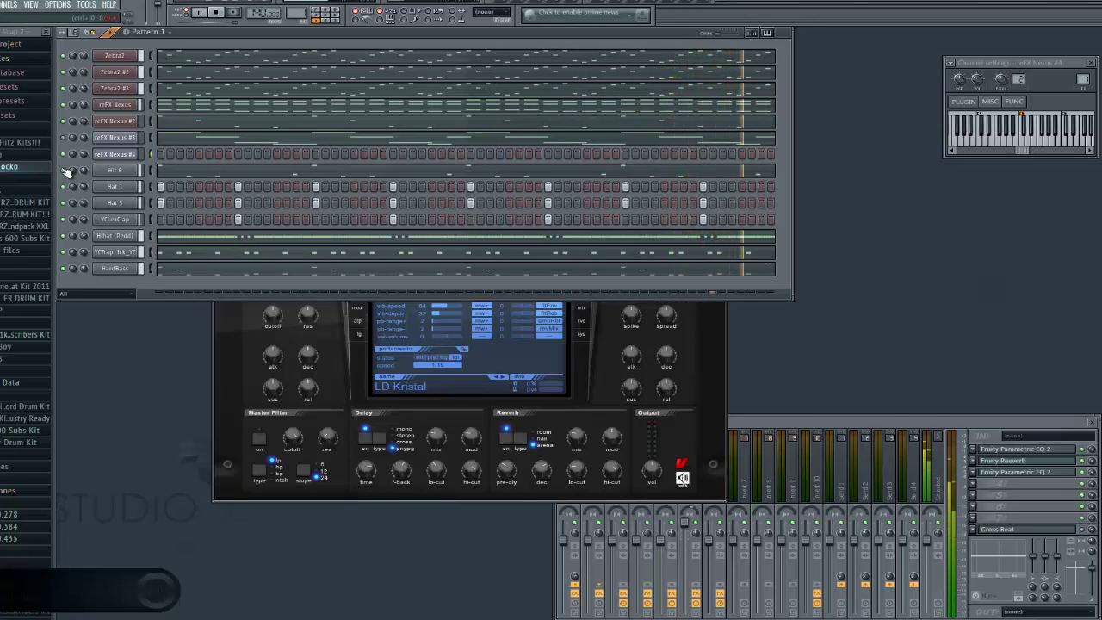
Step: Mute all drum channels, leaving Hit 6 and the melody channels above Nexus #3 on
{"action": "right_click", "coordinate": [65, 171]}
{"action": "left_click", "coordinate": [69, 176]}
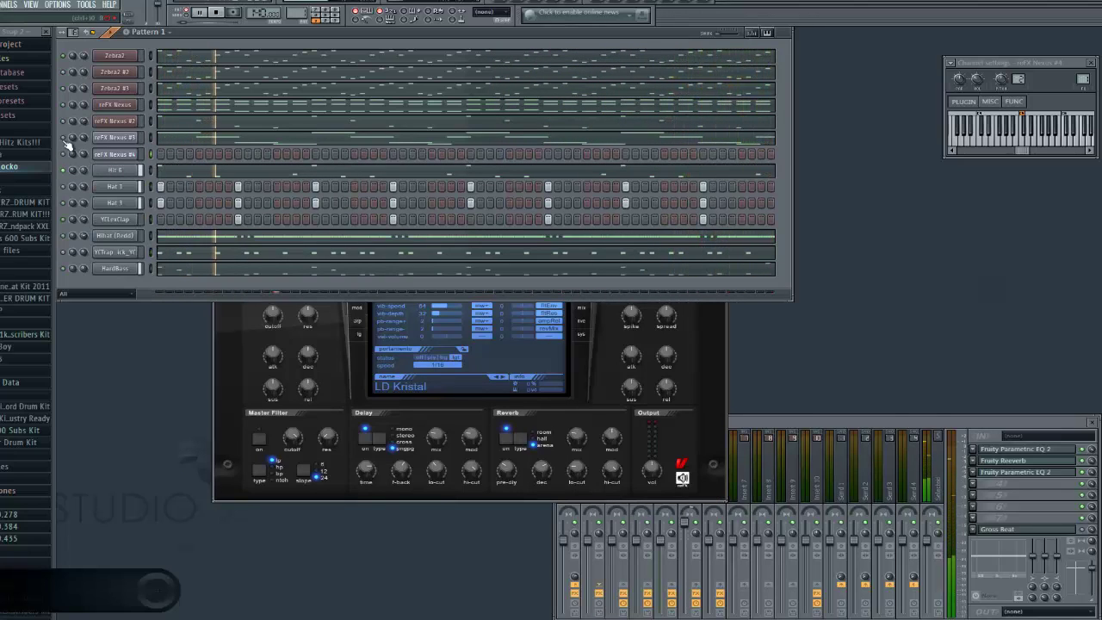
{"action": "left_click", "coordinate": [63, 121]}
{"action": "left_click", "coordinate": [64, 105]}
{"action": "left_click", "coordinate": [63, 88]}
{"action": "left_click", "coordinate": [63, 73]}
{"action": "left_click", "coordinate": [62, 56]}
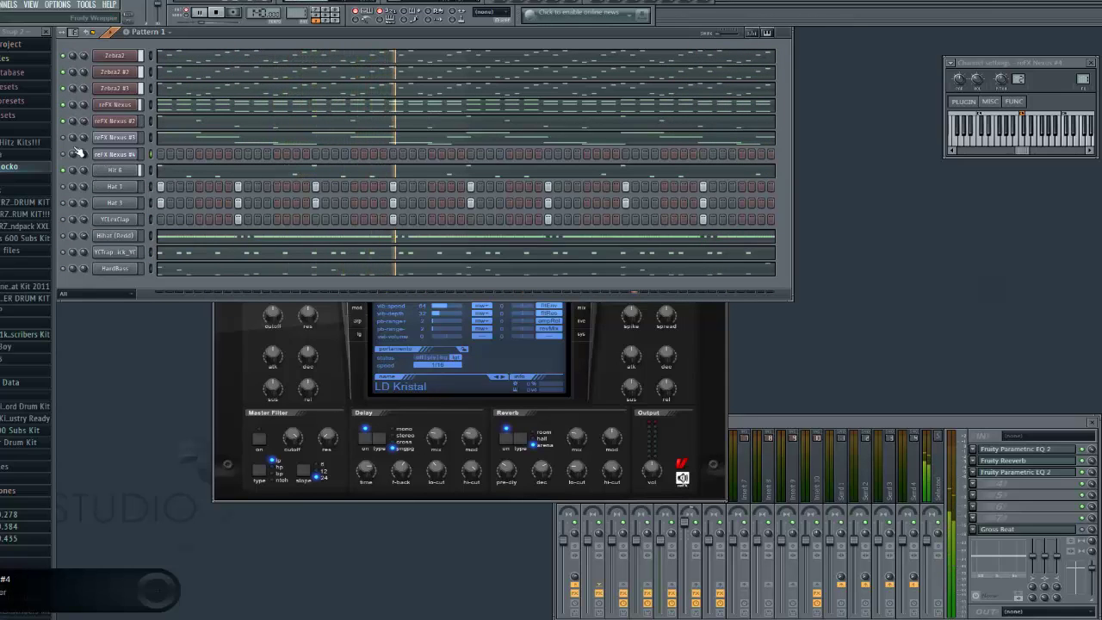
Step: Load the Birds preset from the Jimmy Neutron XP category in Nexus #4 and play a test note
{"action": "left_click", "coordinate": [115, 155]}
{"action": "left_click", "coordinate": [115, 155]}
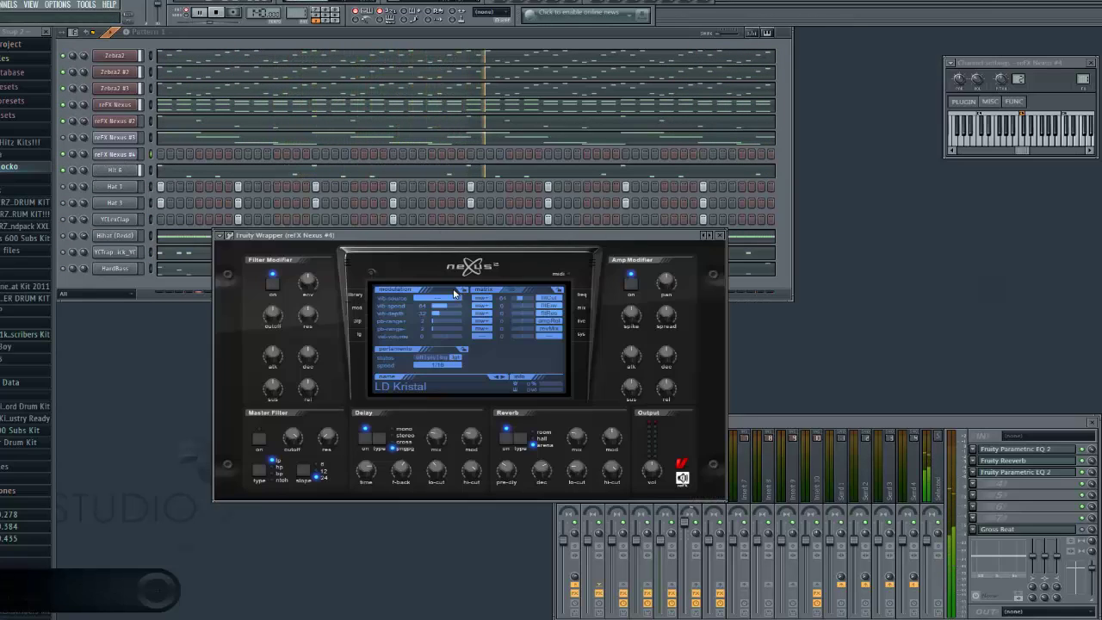
{"action": "left_click", "coordinate": [355, 295]}
{"action": "scroll", "coordinate": [459, 351], "scroll_direction": "up", "scroll_amount": 10}
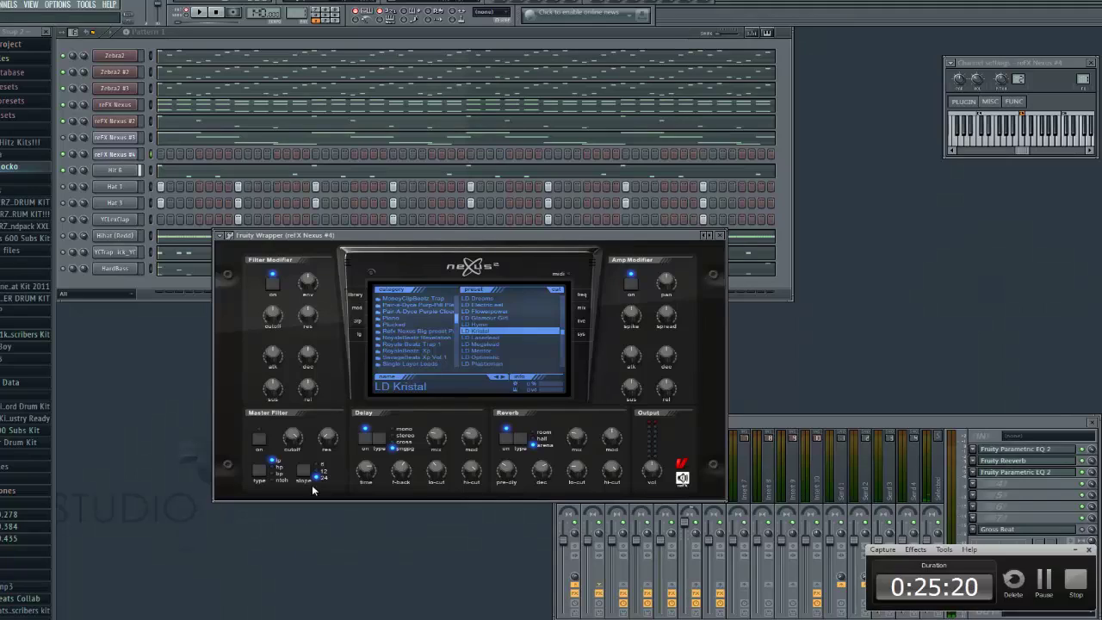
{"action": "scroll", "coordinate": [457, 318], "scroll_direction": "up", "scroll_amount": 4}
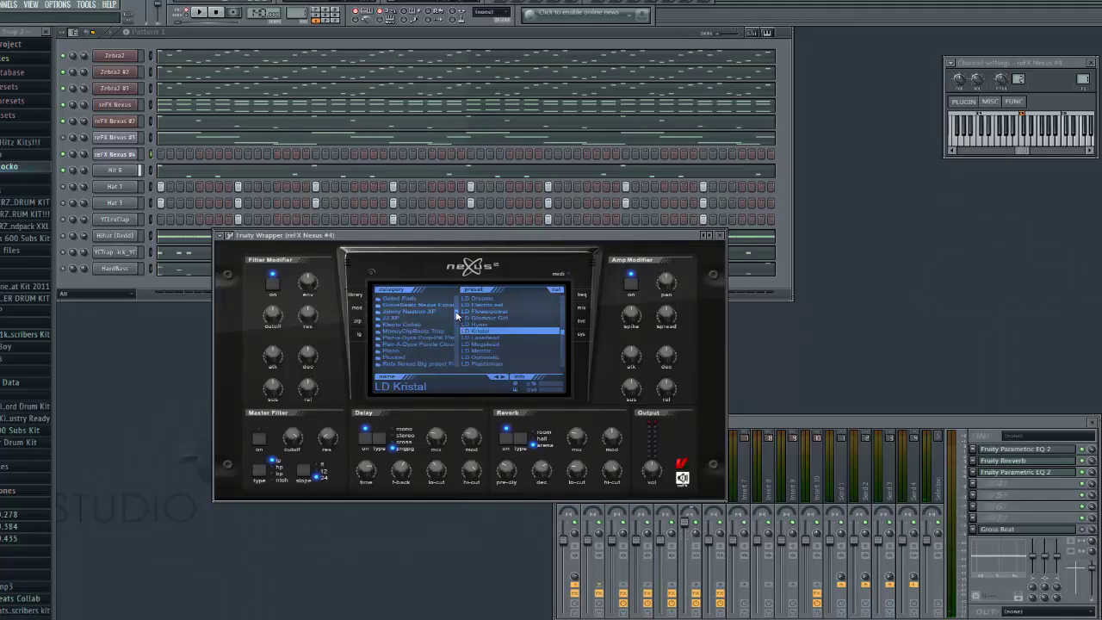
{"action": "left_click", "coordinate": [447, 312]}
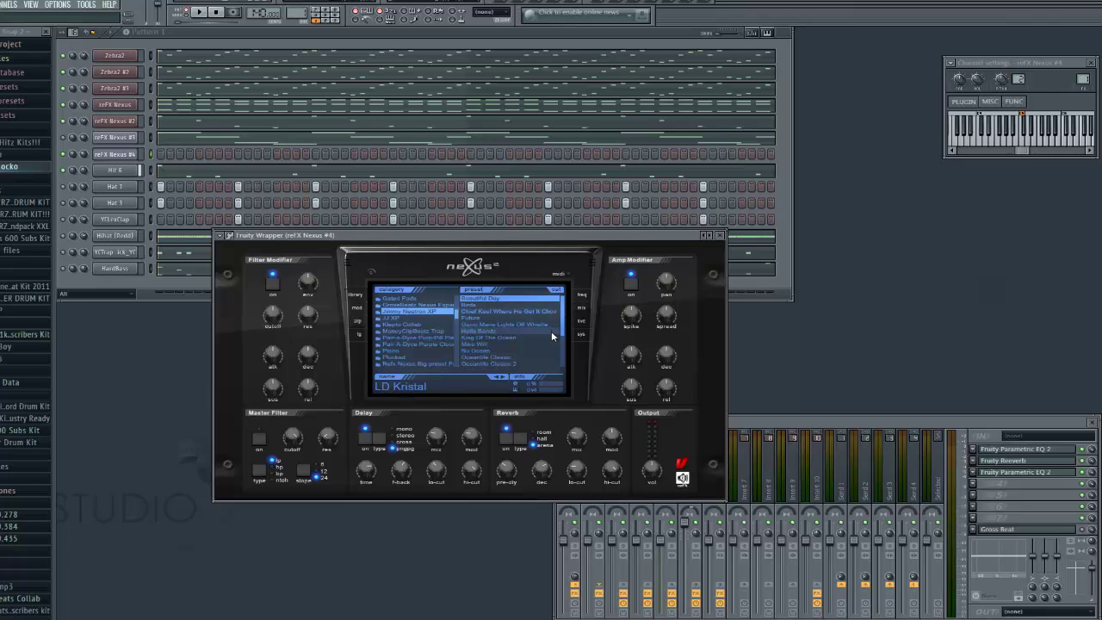
{"action": "left_click", "coordinate": [508, 305]}
{"action": "key", "text": "z"}
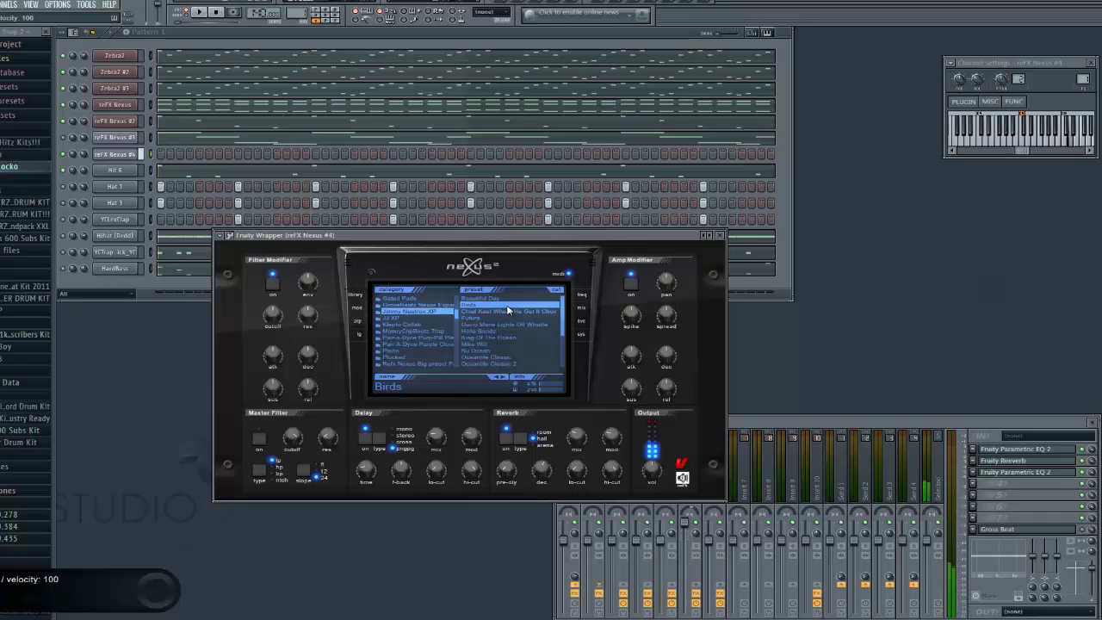
Step: Turn on portamento for the Birds preset with a speed of 1/16 and play a few notes to test it
{"action": "left_click", "coordinate": [359, 308]}
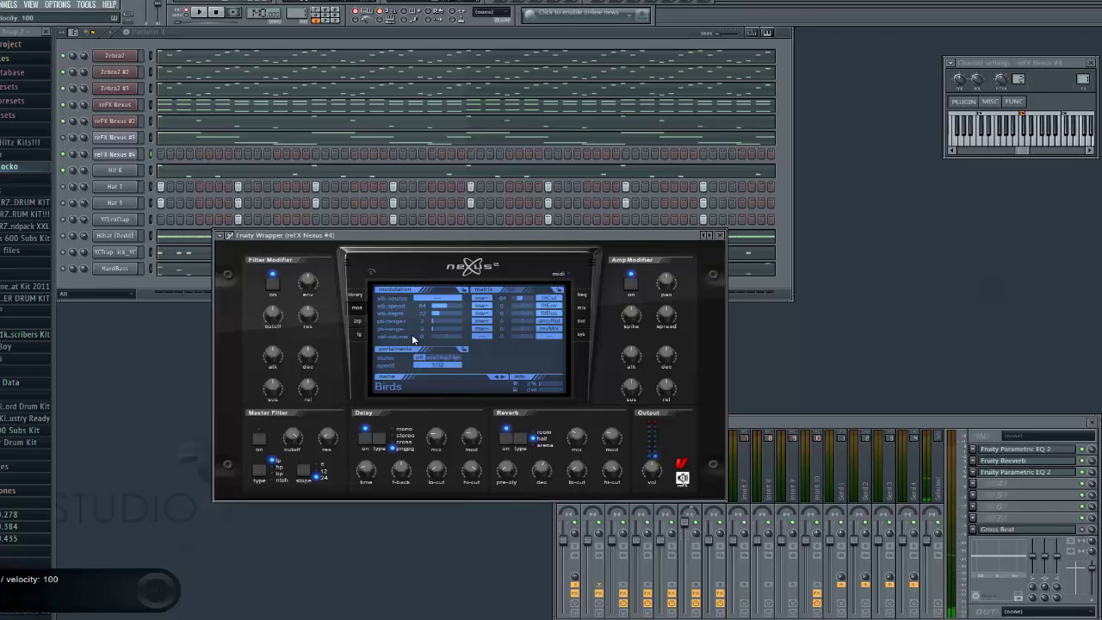
{"action": "left_click", "coordinate": [456, 359]}
{"action": "left_click", "coordinate": [446, 401]}
{"action": "key", "text": "z"}
{"action": "key", "text": "q"}
{"action": "key", "text": "m"}
{"action": "key", "text": "w"}
{"action": "key", "text": "e"}
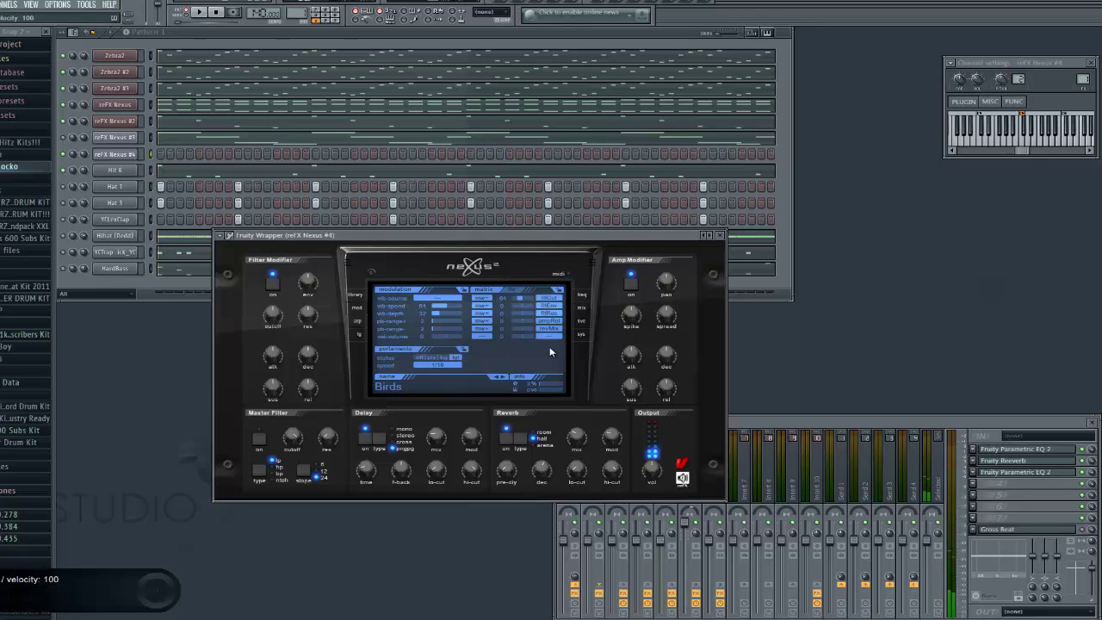
Step: Try the Voltaic preset from the same category in Nexus #4, then load Birds again to compare
{"action": "left_click", "coordinate": [361, 297]}
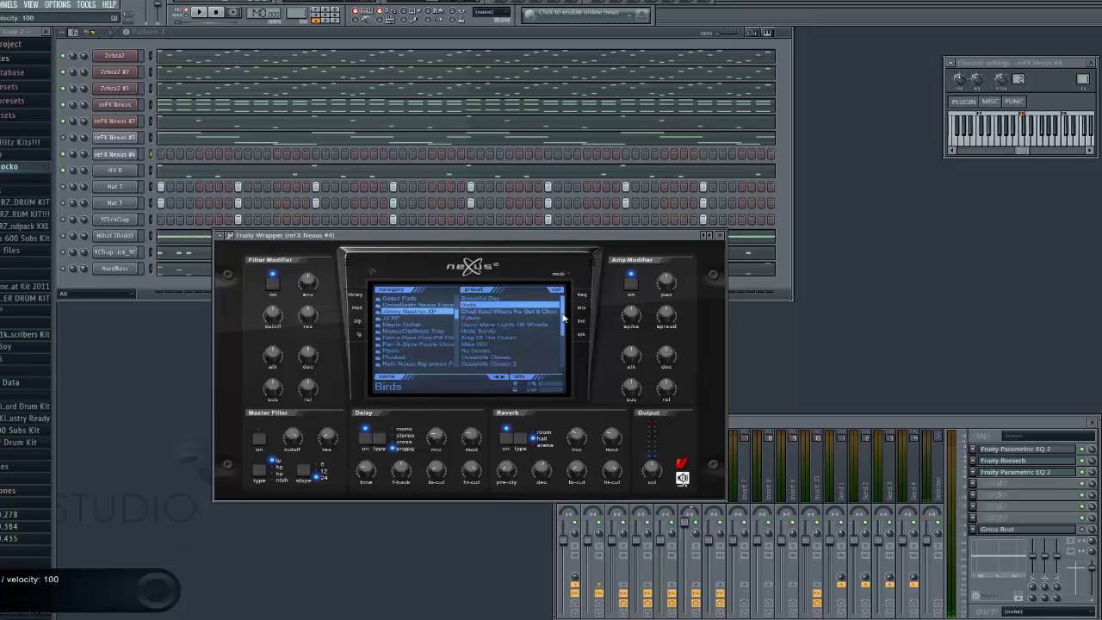
{"action": "left_click_drag", "start_coordinate": [561, 317], "coordinate": [566, 362]}
{"action": "left_click", "coordinate": [542, 365]}
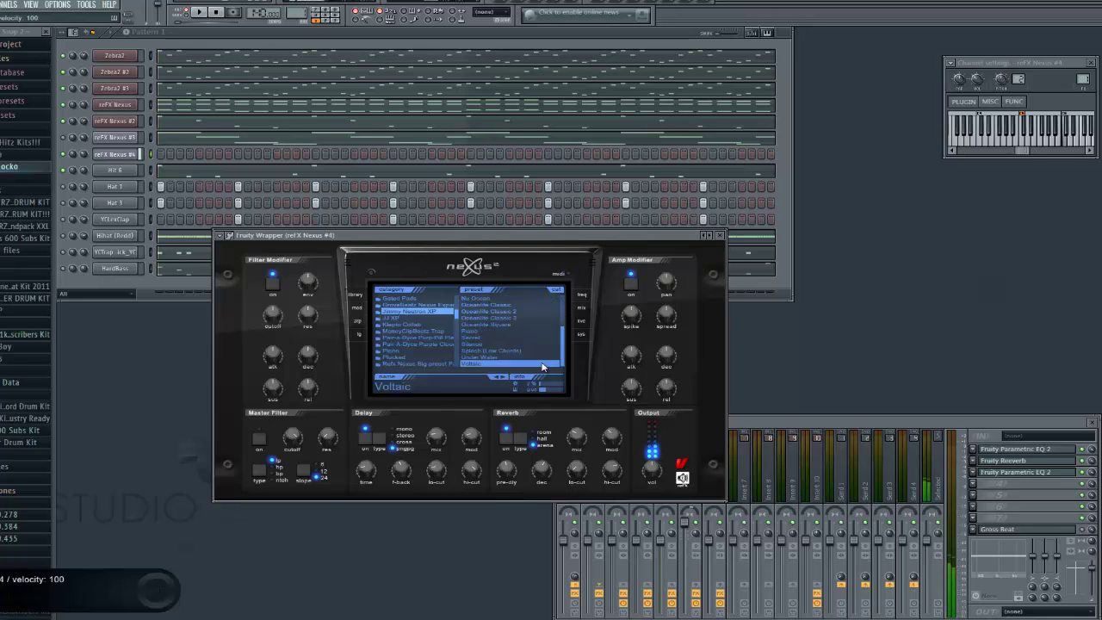
{"action": "left_click_drag", "start_coordinate": [567, 354], "coordinate": [563, 283]}
{"action": "left_click", "coordinate": [515, 306]}
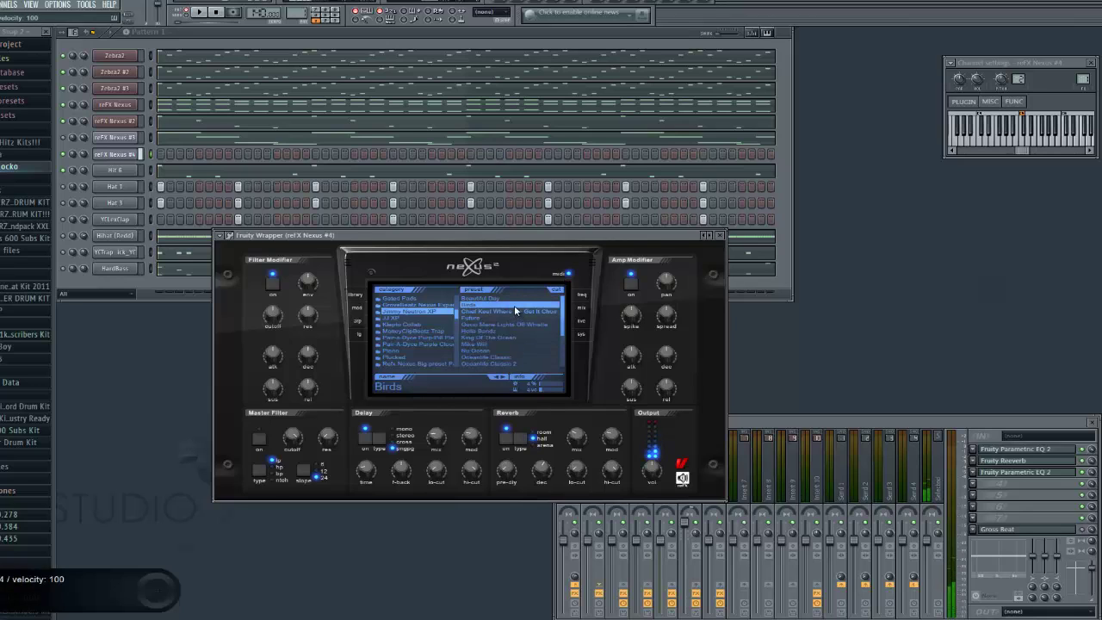
Step: Play the pattern briefly and open the piano roll of Nexus #4
{"action": "left_click", "coordinate": [85, 157]}
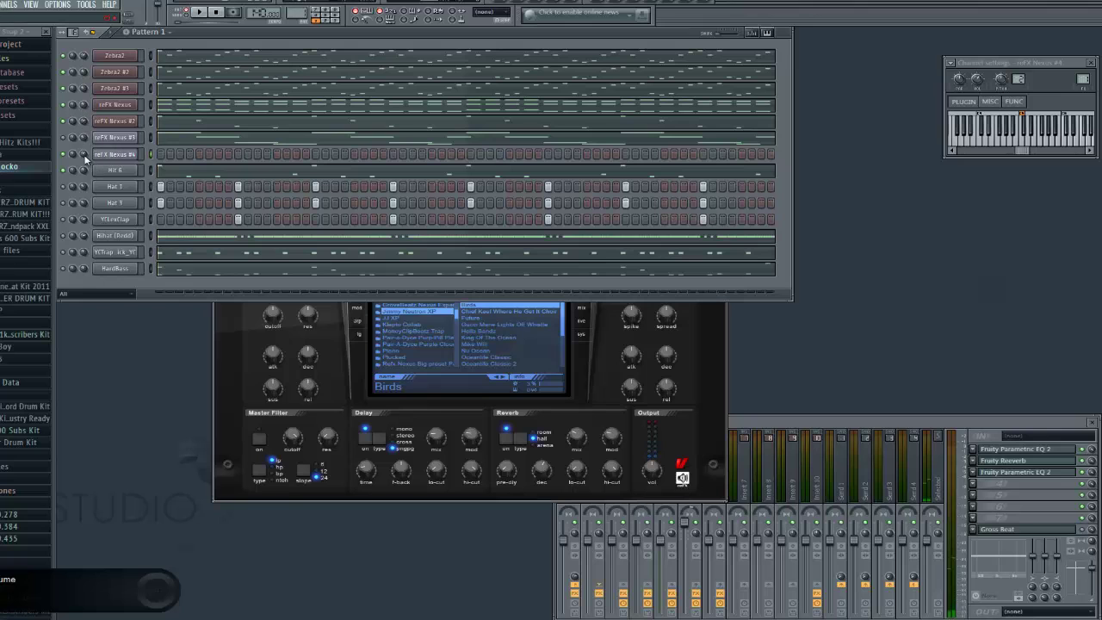
{"action": "key", "text": "space"}
{"action": "right_click", "coordinate": [136, 155]}
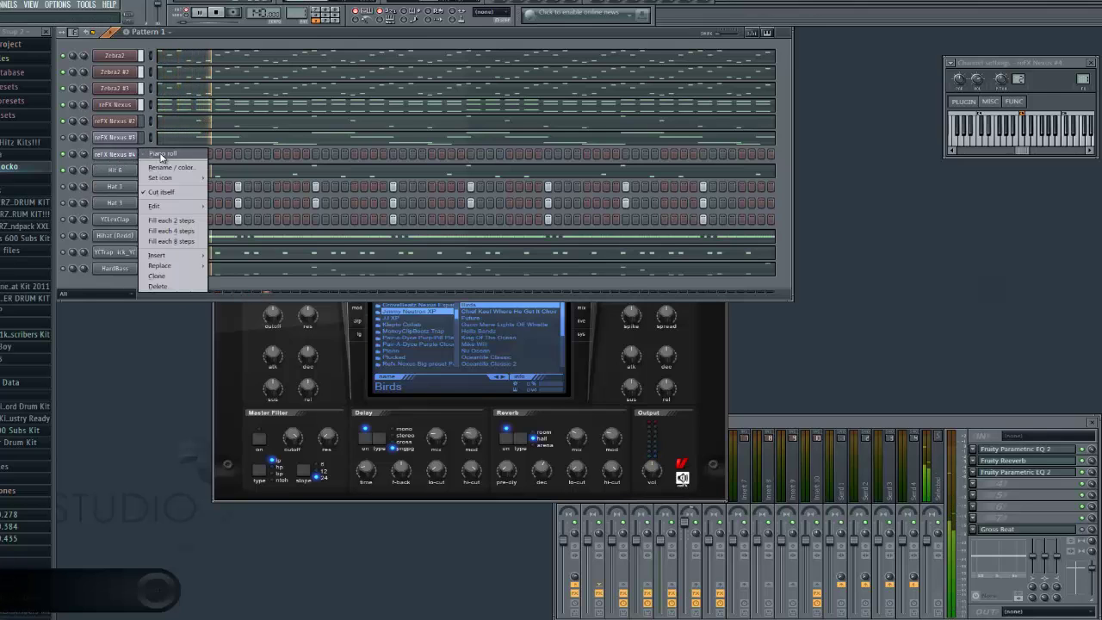
{"action": "left_click", "coordinate": [160, 157]}
{"action": "scroll", "coordinate": [344, 104], "scroll_direction": "down", "scroll_amount": 2}
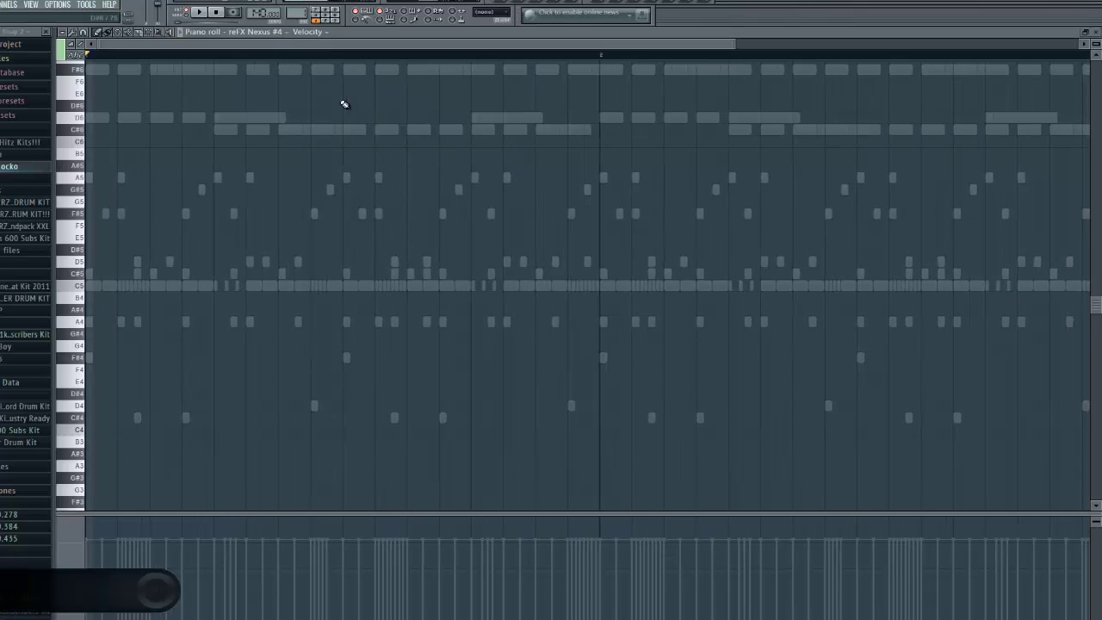
{"action": "scroll", "coordinate": [89, 215], "scroll_direction": "up", "scroll_amount": 3}
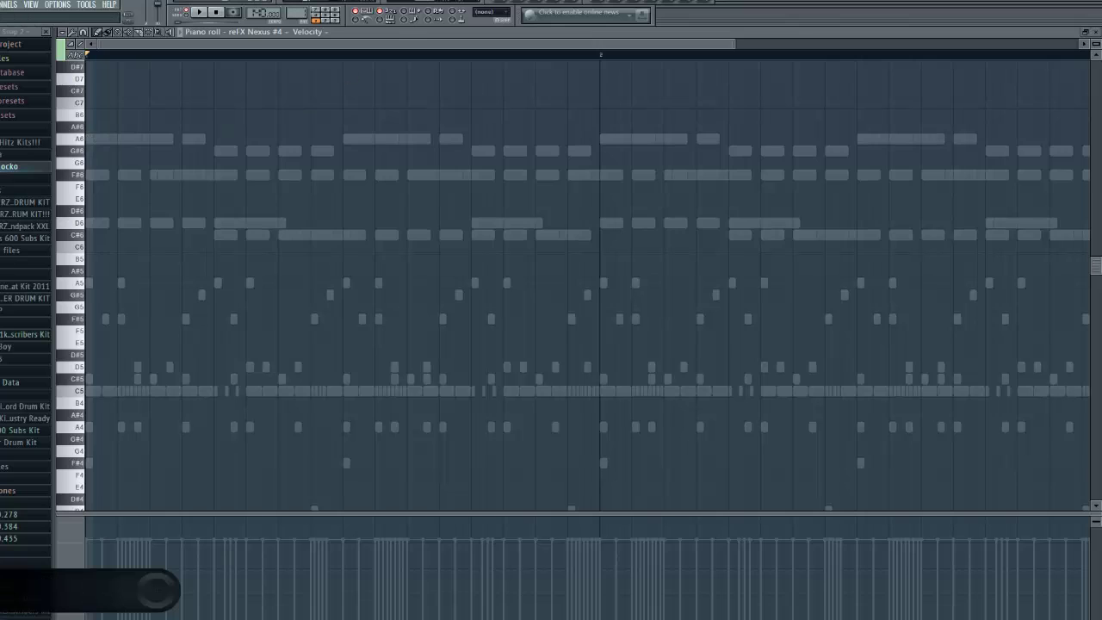
Step: Examine the melody notes of Zebra2 #3 in its piano roll and return to the channel list
{"action": "left_click", "coordinate": [523, 3]}
{"action": "left_click", "coordinate": [310, 84]}
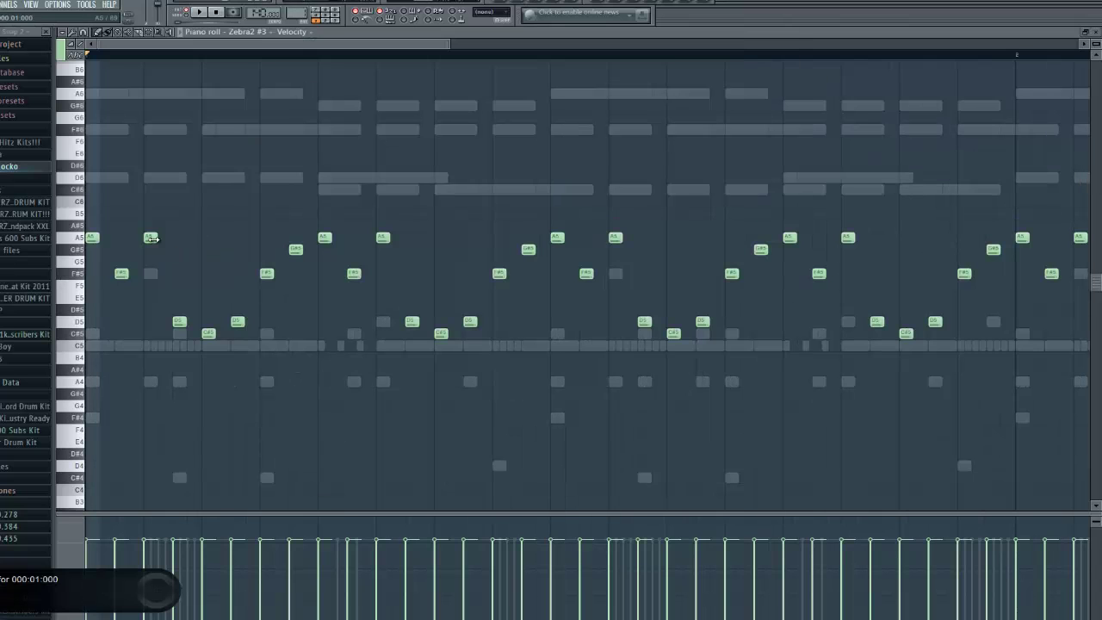
{"action": "left_click", "coordinate": [1096, 38]}
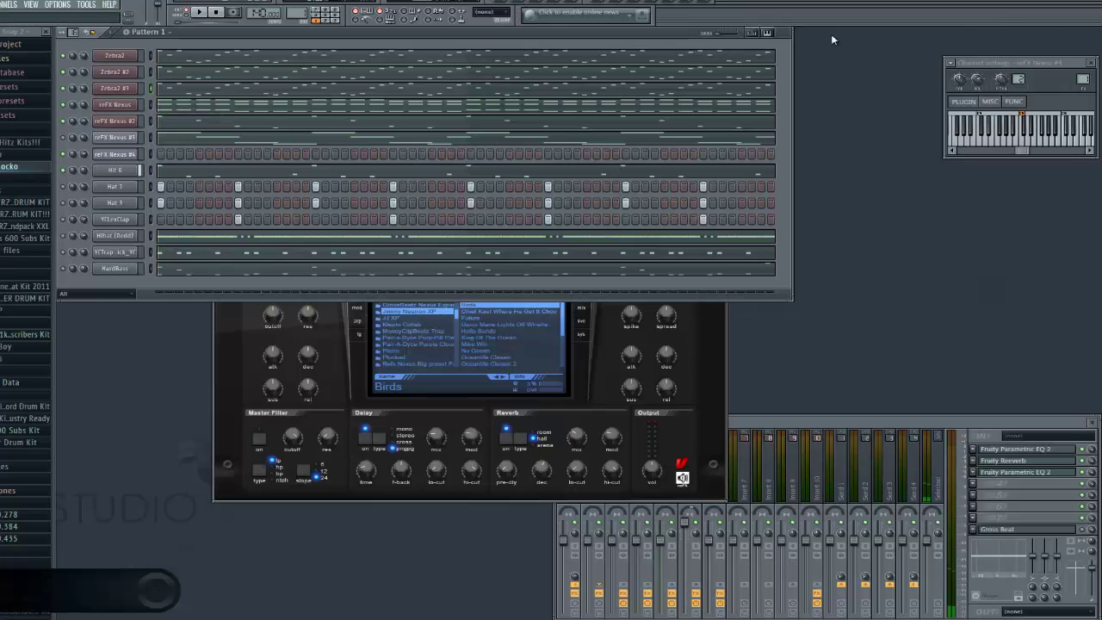
Step: Reopen the Nexus #4 piano roll and draw an A5 note at the start of the pattern, auditioning it with playback
{"action": "right_click", "coordinate": [115, 157]}
{"action": "left_click", "coordinate": [172, 153]}
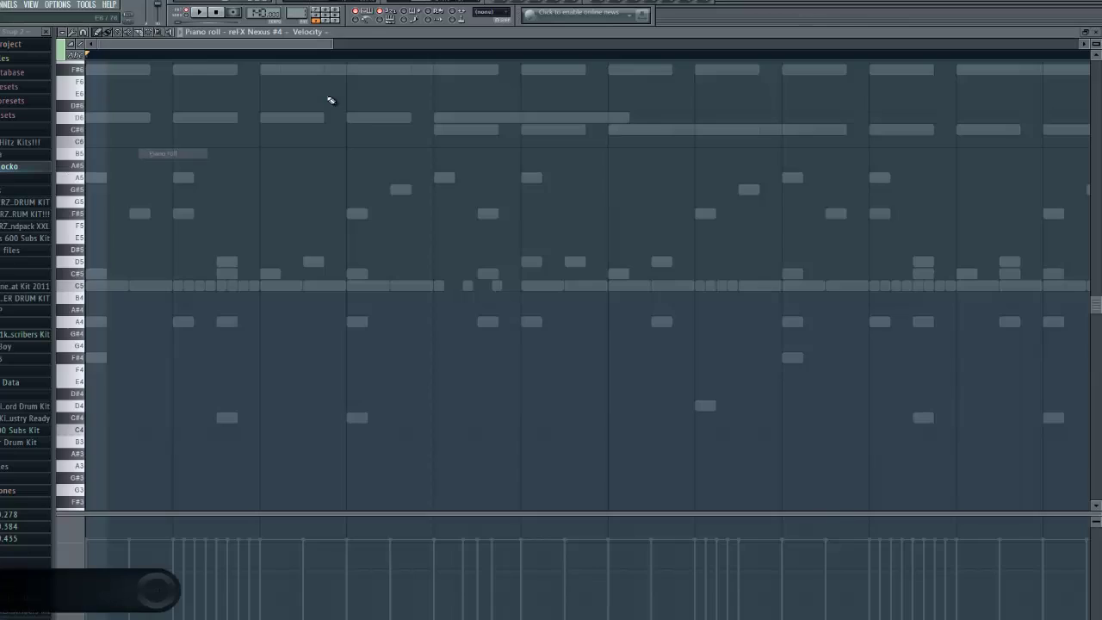
{"action": "left_click_drag", "start_coordinate": [344, 41], "coordinate": [705, 42]}
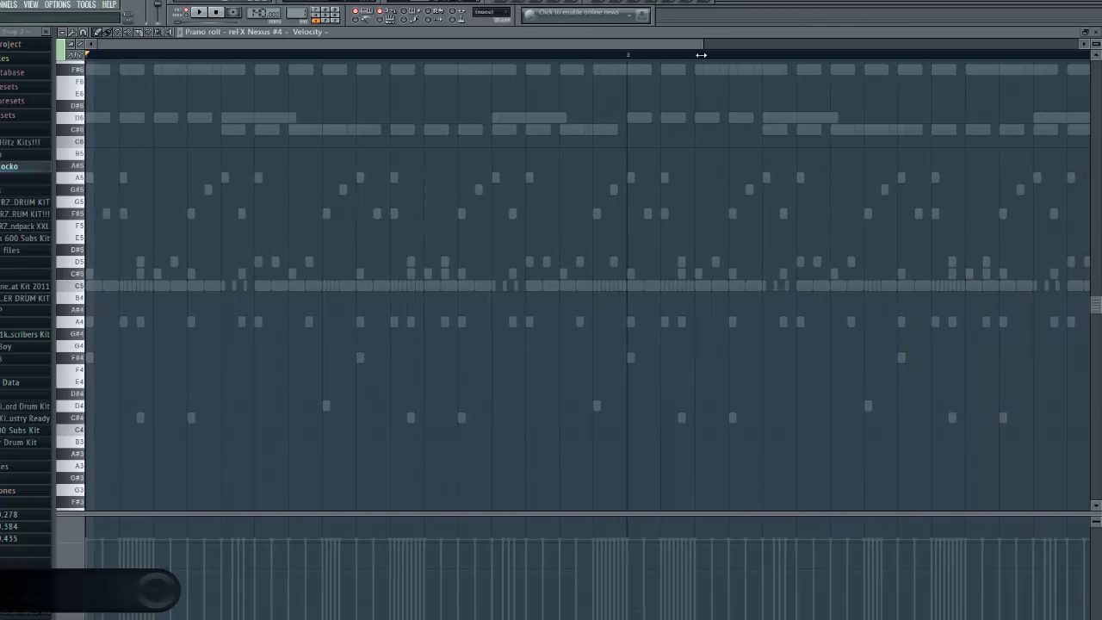
{"action": "scroll", "coordinate": [78, 181], "scroll_direction": "up", "scroll_amount": 5}
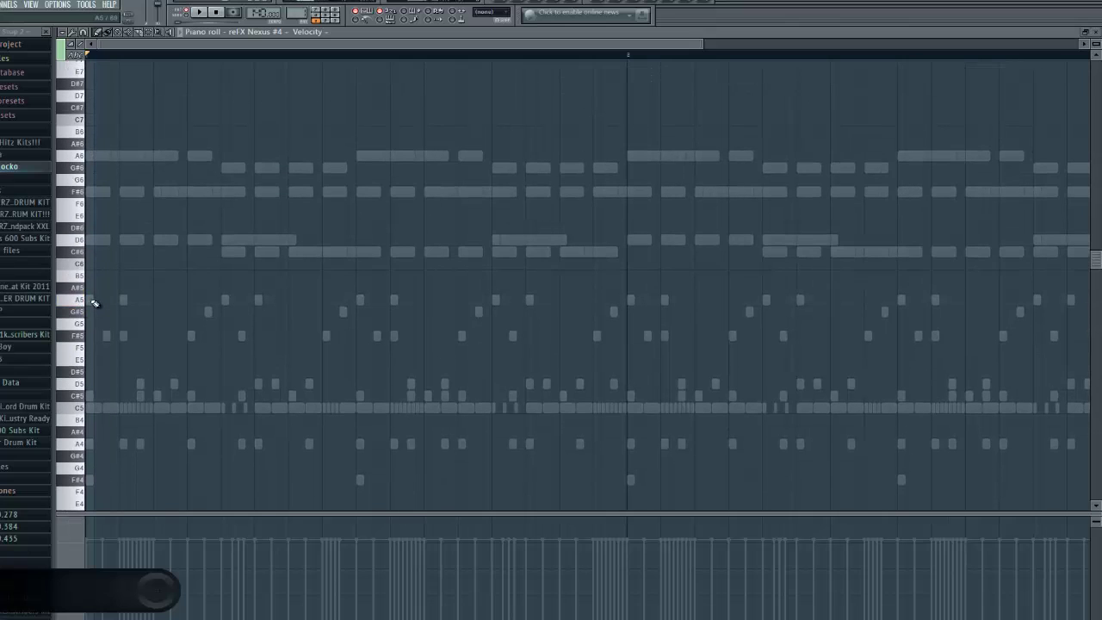
{"action": "key", "text": "space"}
{"action": "key", "text": "space"}
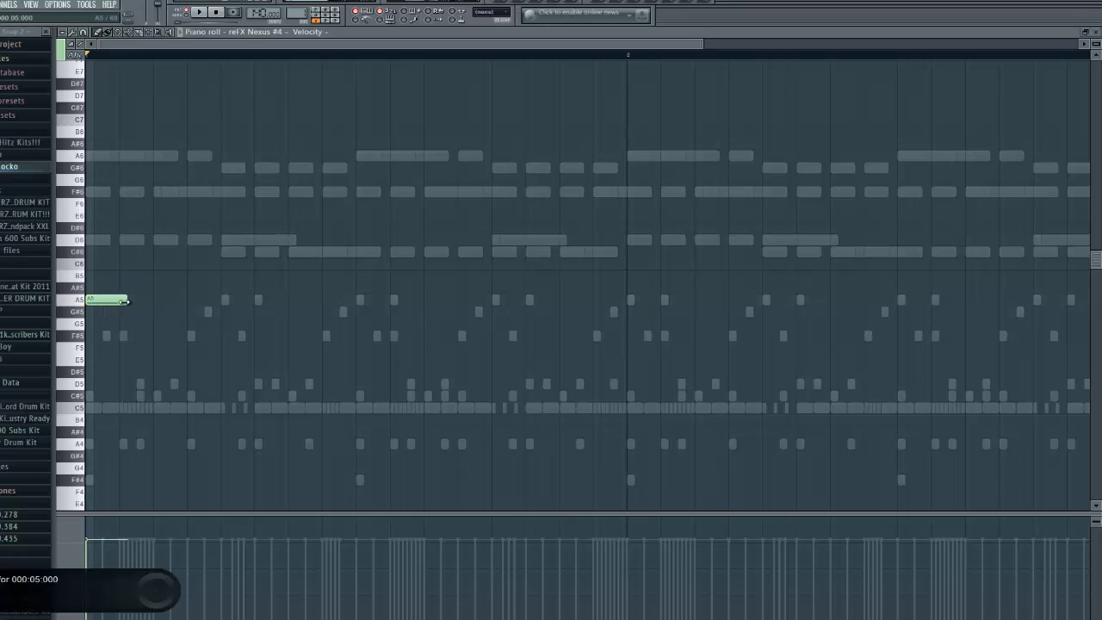
{"action": "key", "text": "space"}
{"action": "key", "text": "space"}
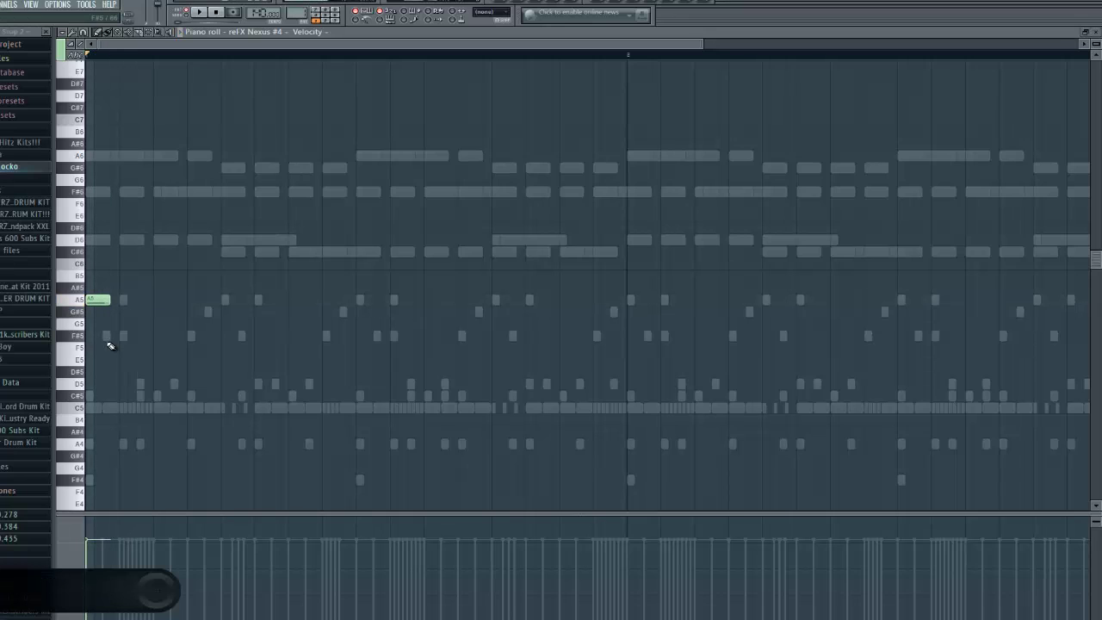
Step: Continue the Nexus #4 melody with overlapping G#5 and F#5 notes, making the opening notes five steps long
{"action": "left_click", "coordinate": [105, 336]}
{"action": "key", "text": "space"}
{"action": "key", "text": "space"}
{"action": "key", "text": "space"}
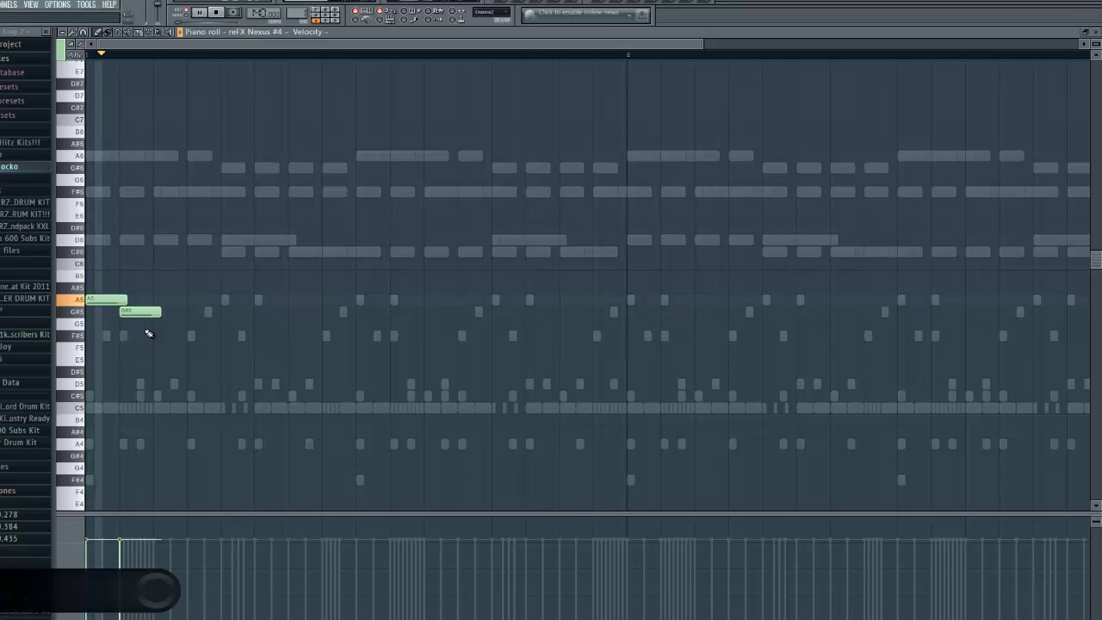
{"action": "key", "text": "space"}
{"action": "left_click", "coordinate": [152, 336]}
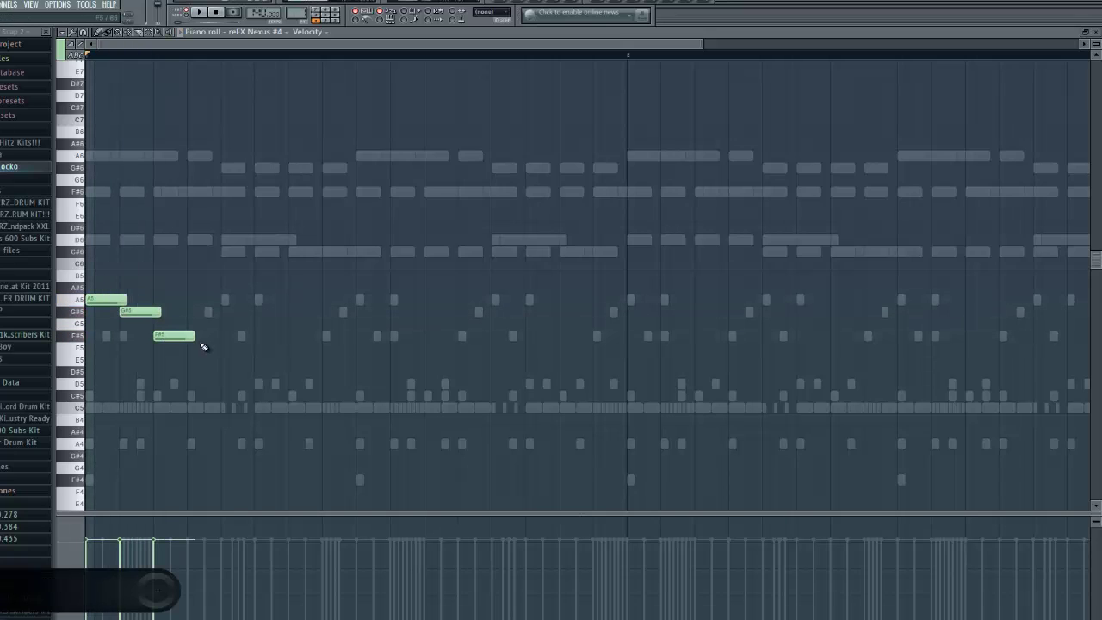
Step: Extend the melody with overlapping five-step notes C#6, D6, C#6, F#5 and G#5, checking them with playback
{"action": "key", "text": "space"}
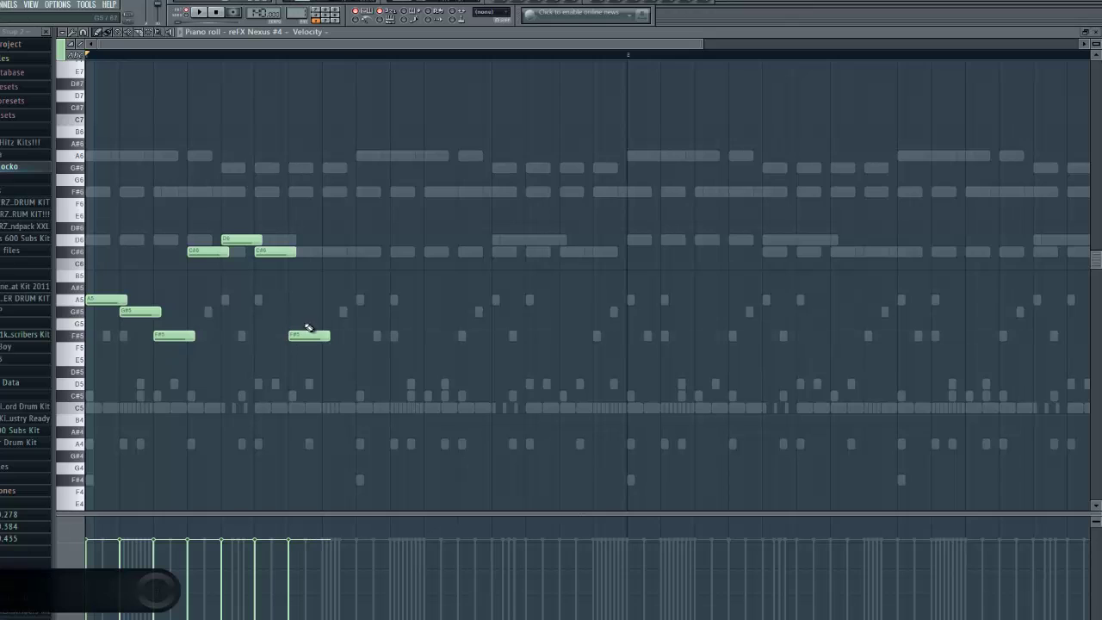
{"action": "left_click", "coordinate": [328, 315]}
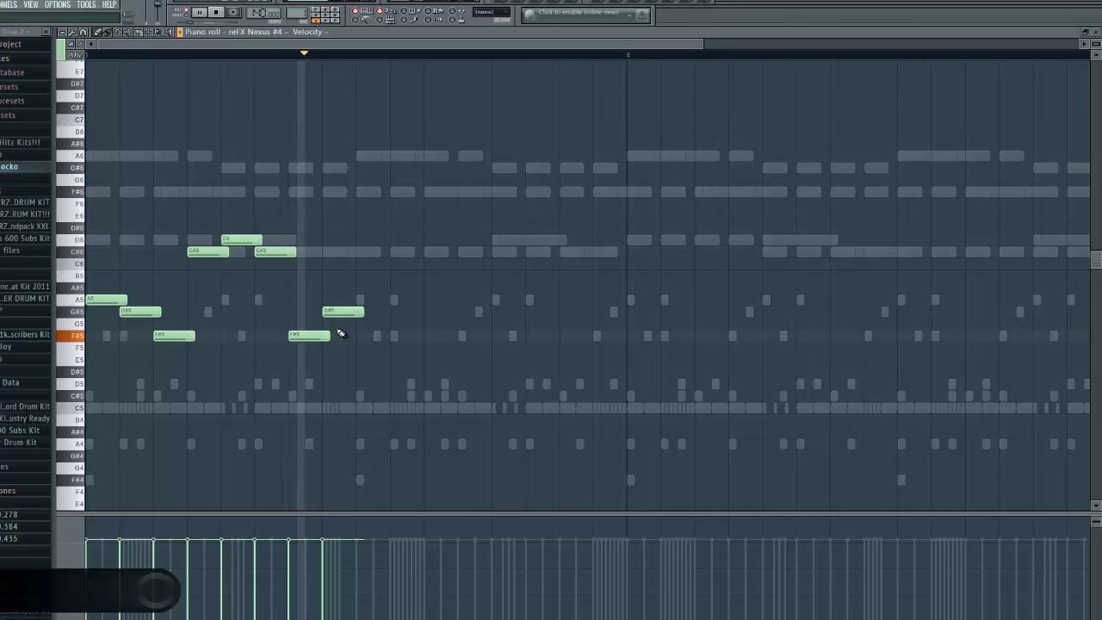
{"action": "key", "text": "space"}
Step: Complete the first bar with overlapping five-step notes A5, G#5, F#5, C#6, F#6, C#6, D6 and G#5
{"action": "left_click", "coordinate": [357, 298]}
{"action": "left_click", "coordinate": [392, 312]}
{"action": "left_click", "coordinate": [426, 335]}
{"action": "left_click", "coordinate": [461, 252]}
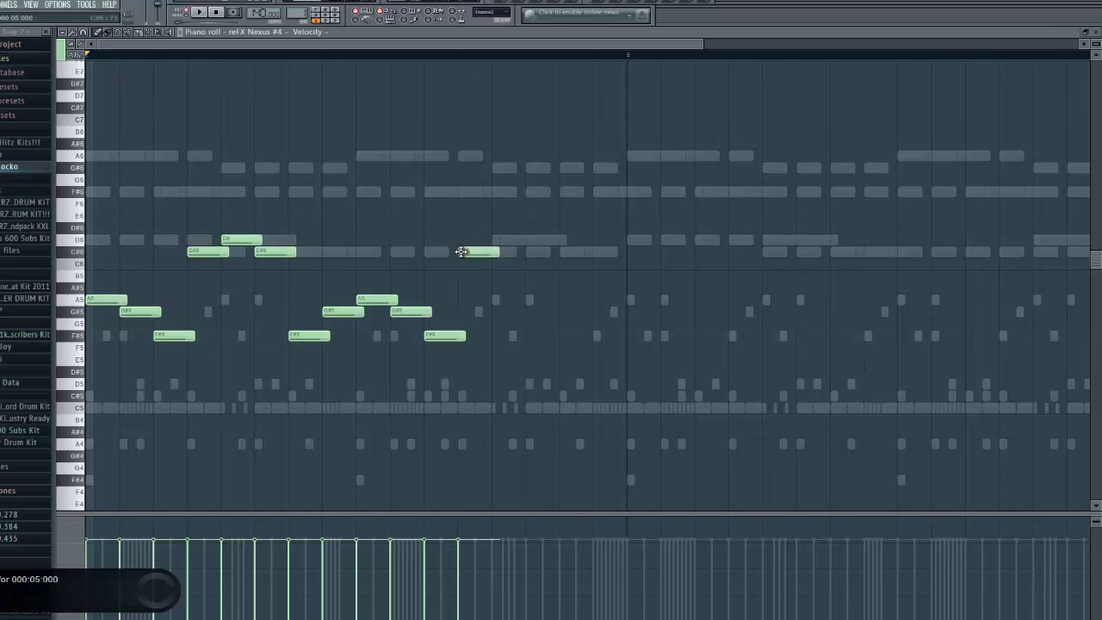
{"action": "left_click", "coordinate": [531, 251]}
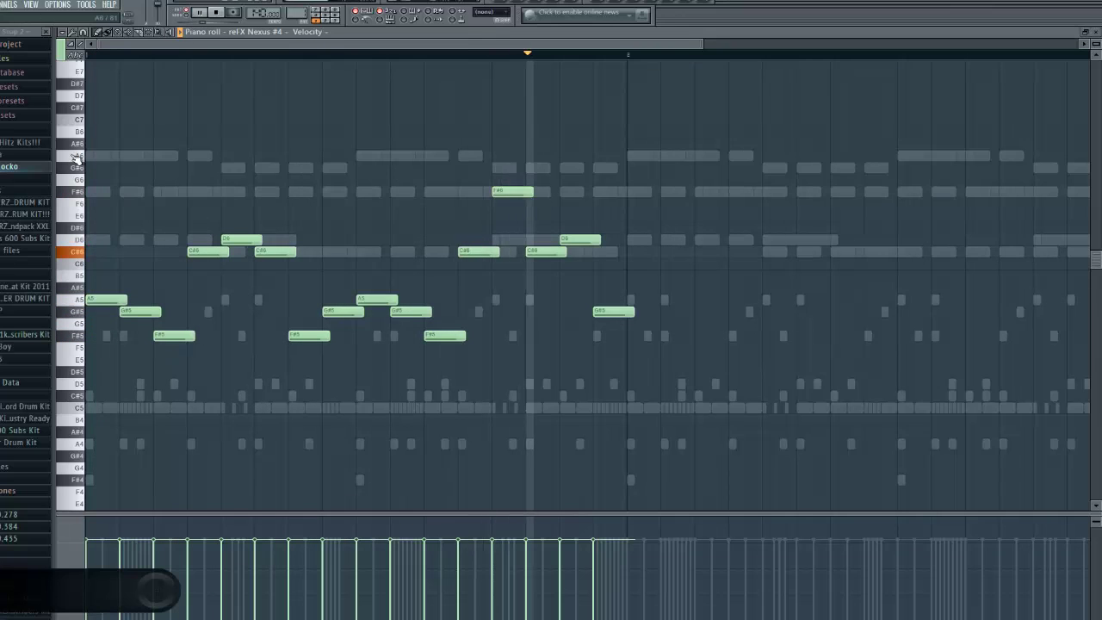
Step: Duplicate the first-bar melody into bar 2 and shorten its last G#5 note to end at the start of bar 3
{"action": "left_click_drag", "start_coordinate": [76, 146], "coordinate": [113, 403]}
{"action": "mouse_move", "coordinate": [113, 302]}
{"action": "left_mouse_down"}
{"action": "mouse_move", "coordinate": [595, 263]}
{"action": "mouse_move", "coordinate": [658, 283]}
{"action": "left_mouse_up"}
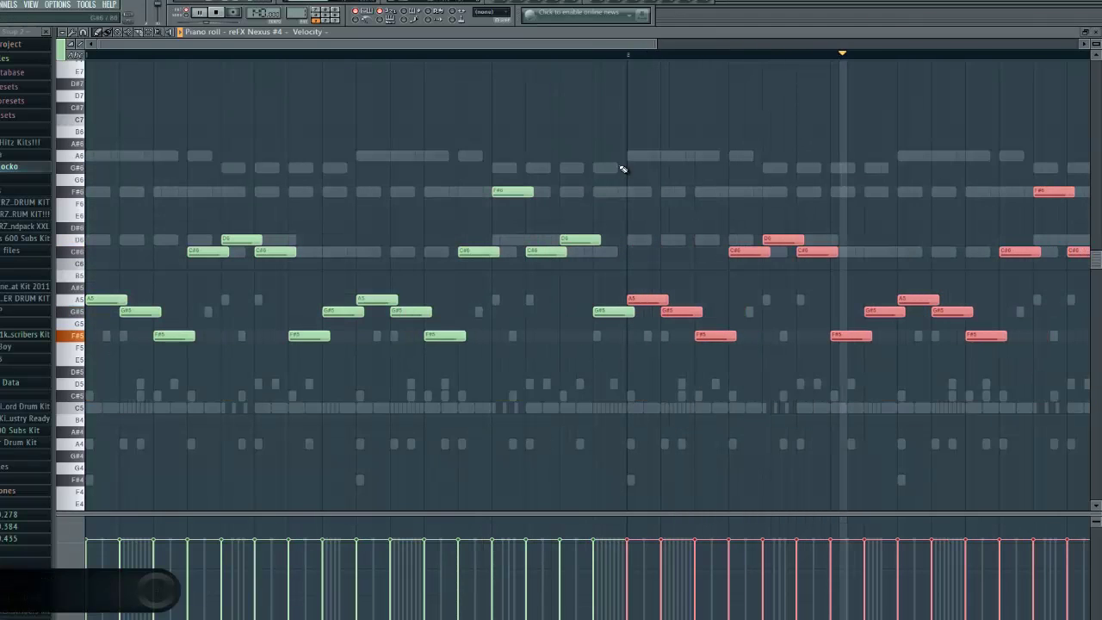
{"action": "left_click_drag", "start_coordinate": [601, 49], "coordinate": [795, 67]}
{"action": "left_click", "coordinate": [899, 316]}
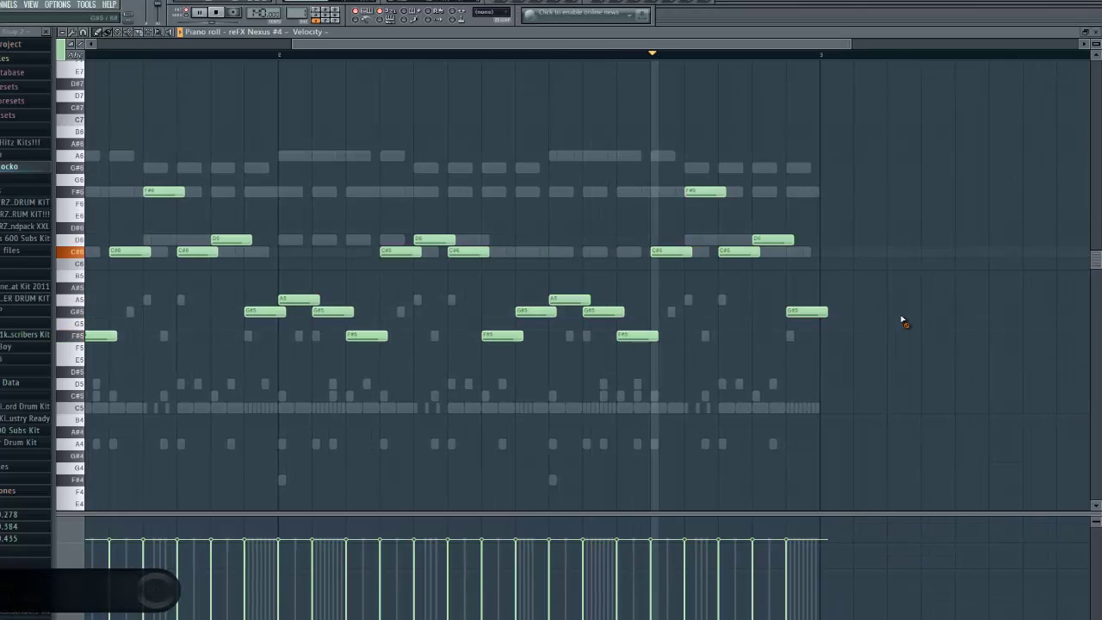
{"action": "left_click_drag", "start_coordinate": [826, 312], "coordinate": [817, 312]}
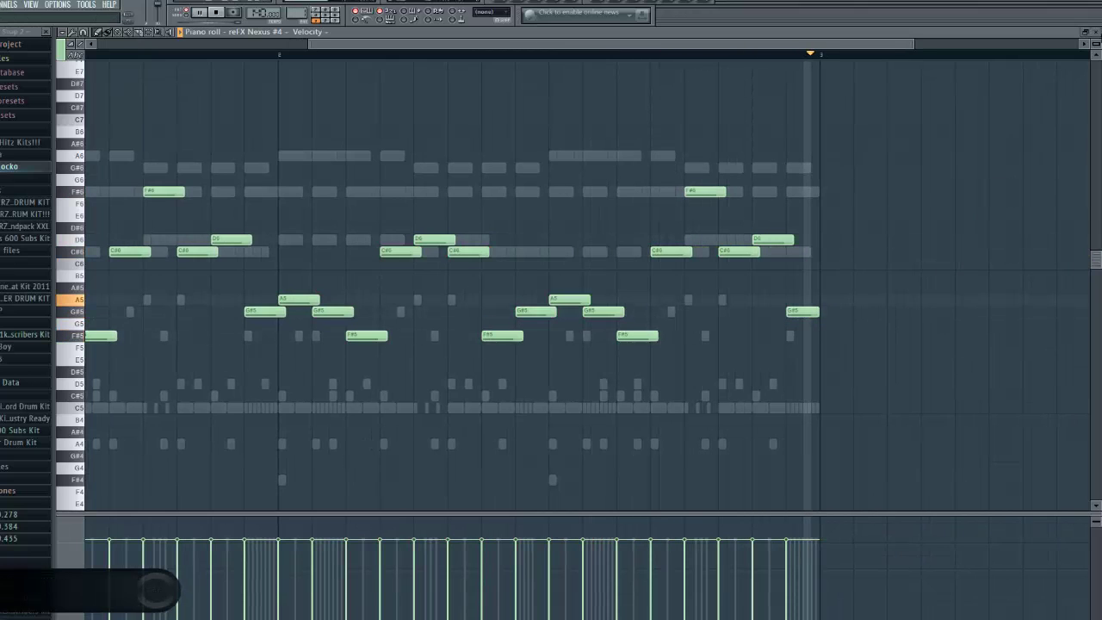
Step: Adjust the channel volume of Nexus #4 and move its whole melody up one octave
{"action": "left_click", "coordinate": [1097, 40]}
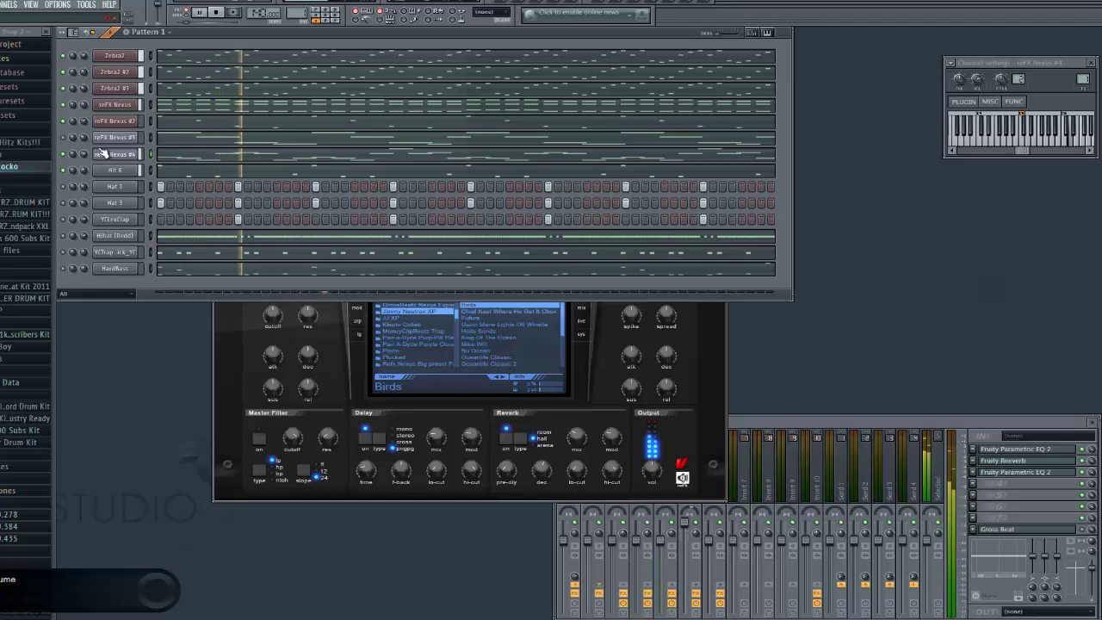
{"action": "left_click", "coordinate": [194, 160]}
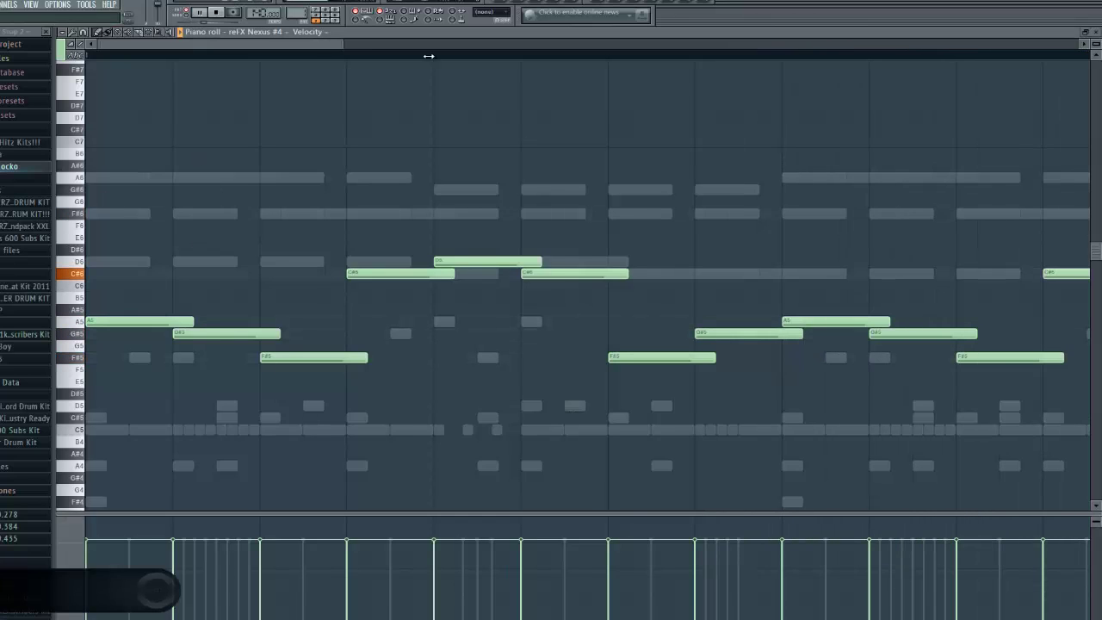
{"action": "left_click_drag", "start_coordinate": [398, 49], "coordinate": [818, 98]}
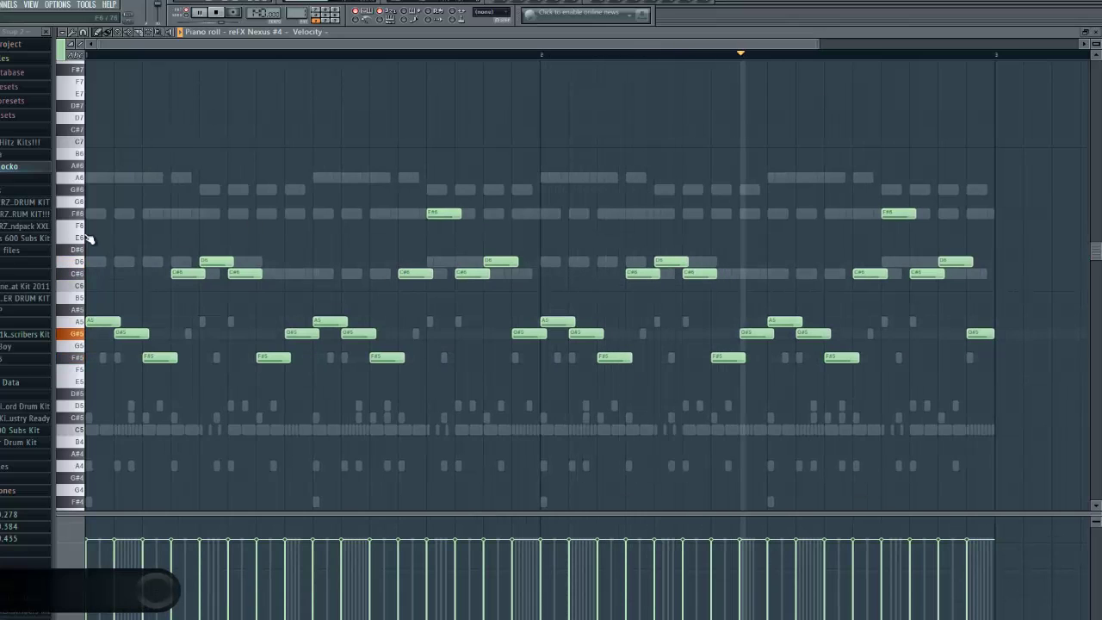
{"action": "key", "text": "ctrl+a"}
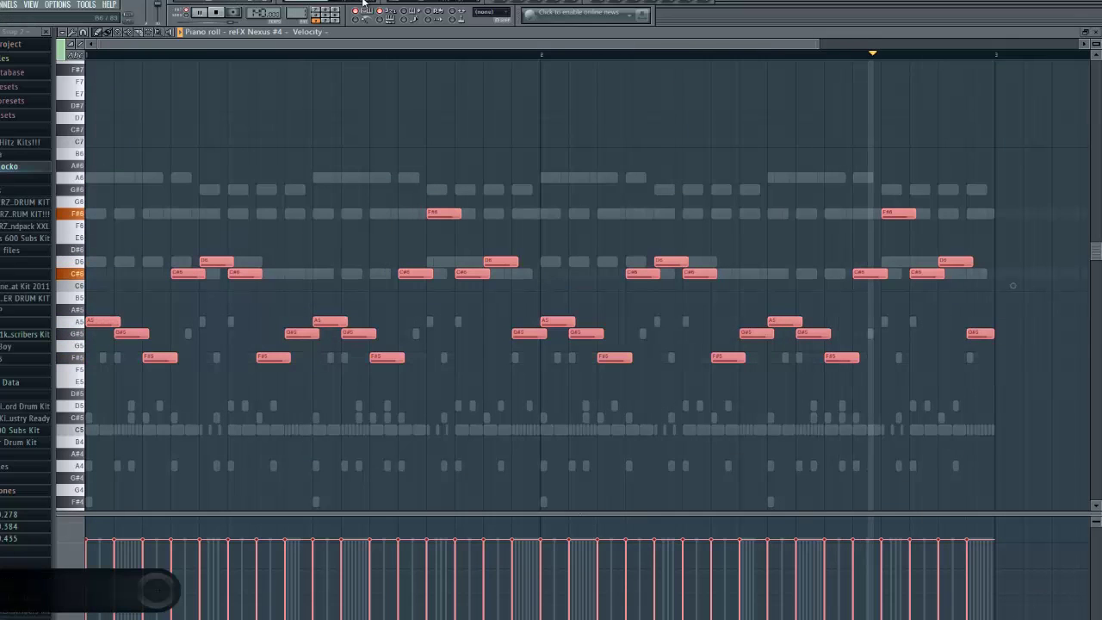
{"action": "key", "text": "F6"}
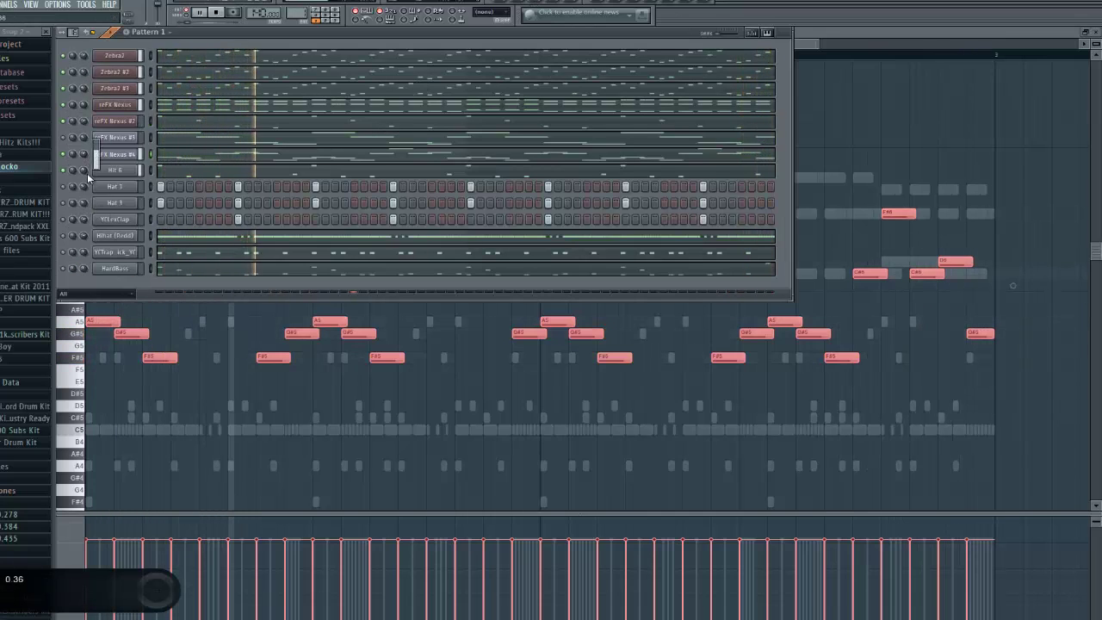
{"action": "key", "text": "F6"}
{"action": "left_click_drag", "start_coordinate": [94, 325], "coordinate": [92, 177]}
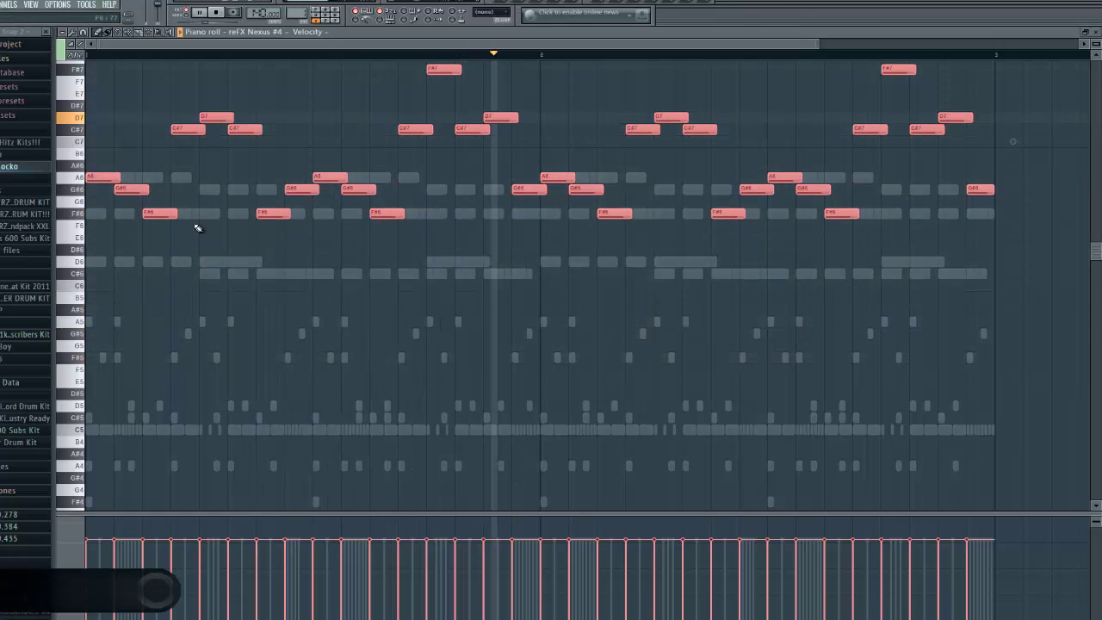
Step: Turn the drum channels back on, lower the Nexus #4 channel volume slightly and replay the beat
{"action": "key", "text": "F6"}
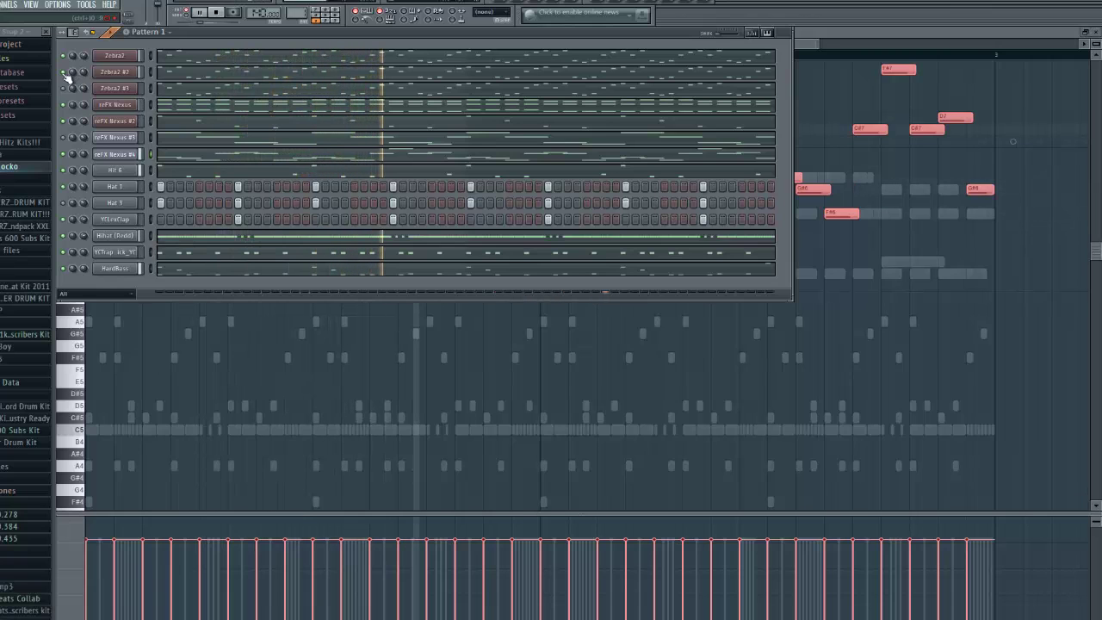
{"action": "left_click_drag", "start_coordinate": [85, 153], "coordinate": [84, 163]}
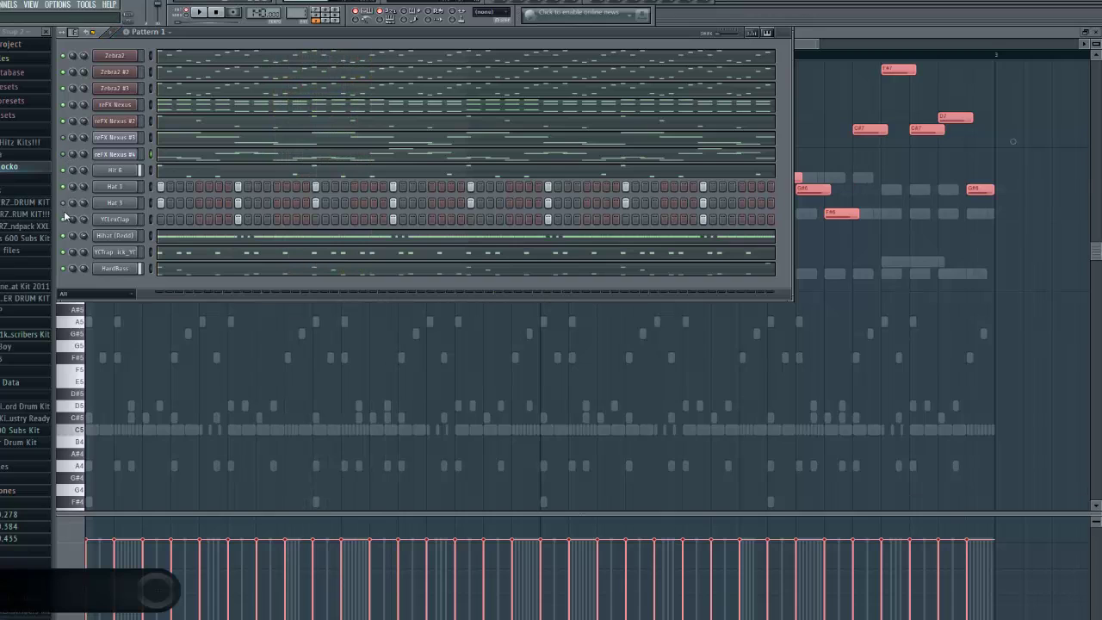
{"action": "key", "text": "space"}
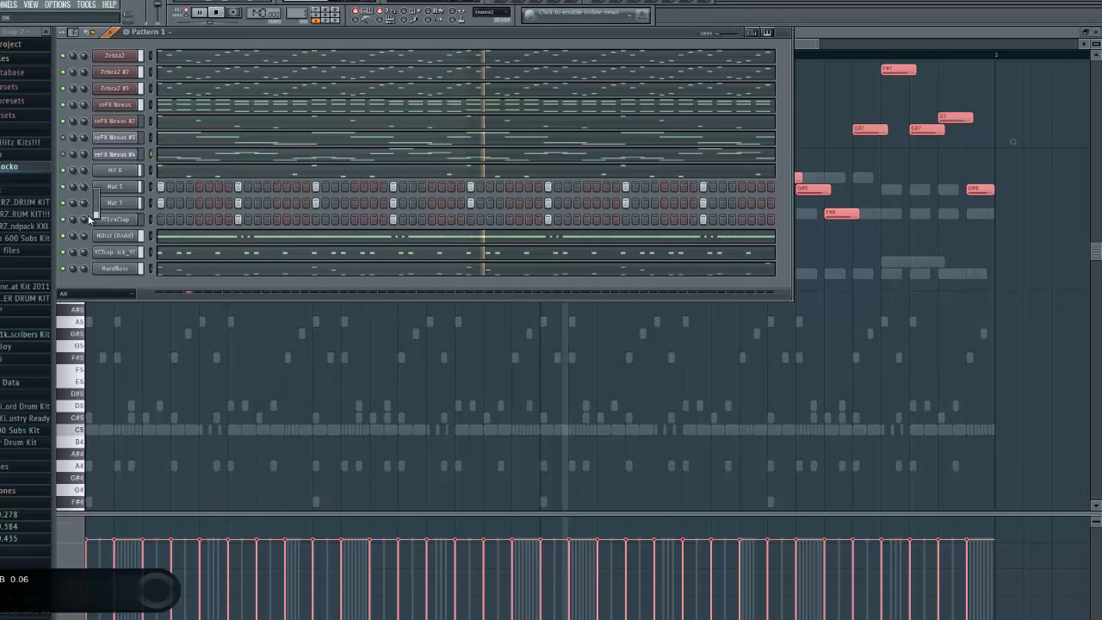
Step: Save the project, stop playback and split Pattern 1 by channel
{"action": "left_click", "coordinate": [0, 4]}
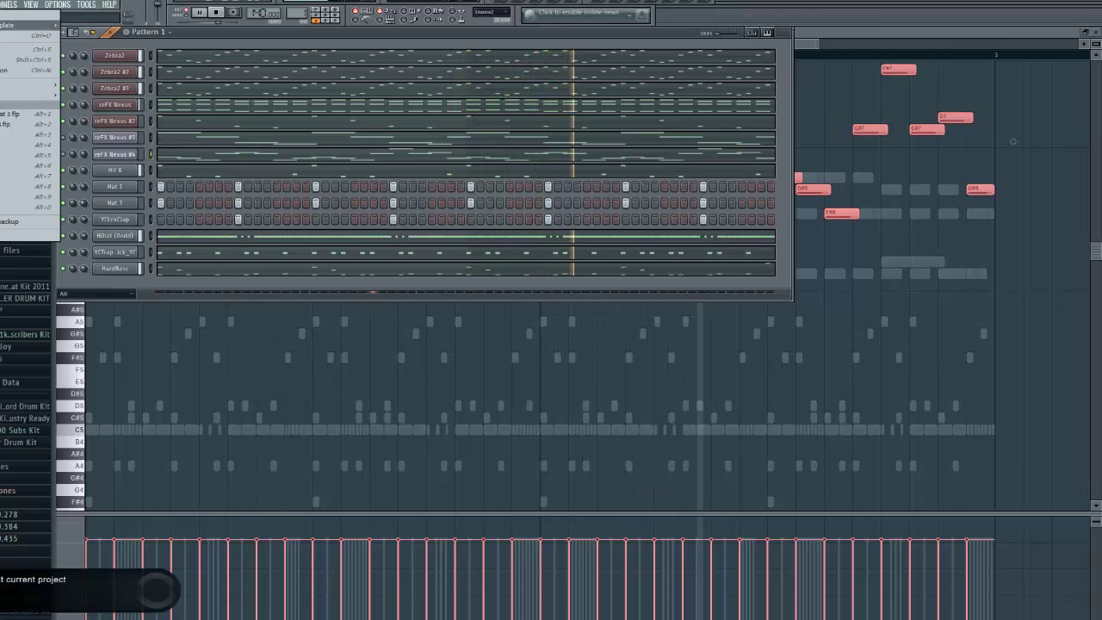
{"action": "left_click", "coordinate": [0, 49]}
{"action": "key", "text": "space"}
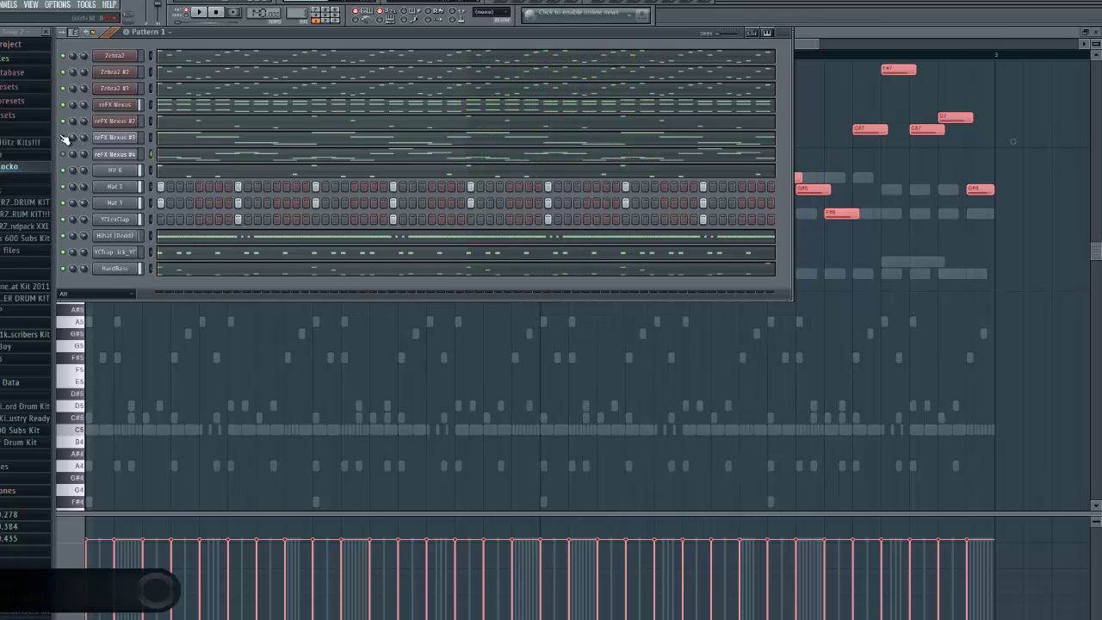
{"action": "left_click", "coordinate": [167, 35]}
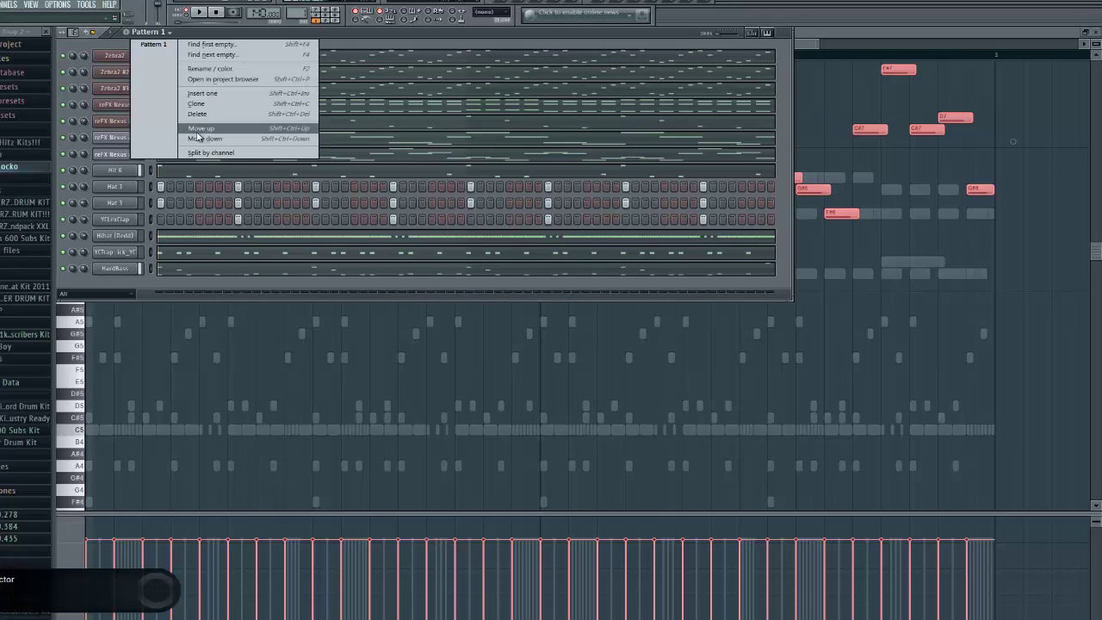
{"action": "left_click", "coordinate": [200, 153]}
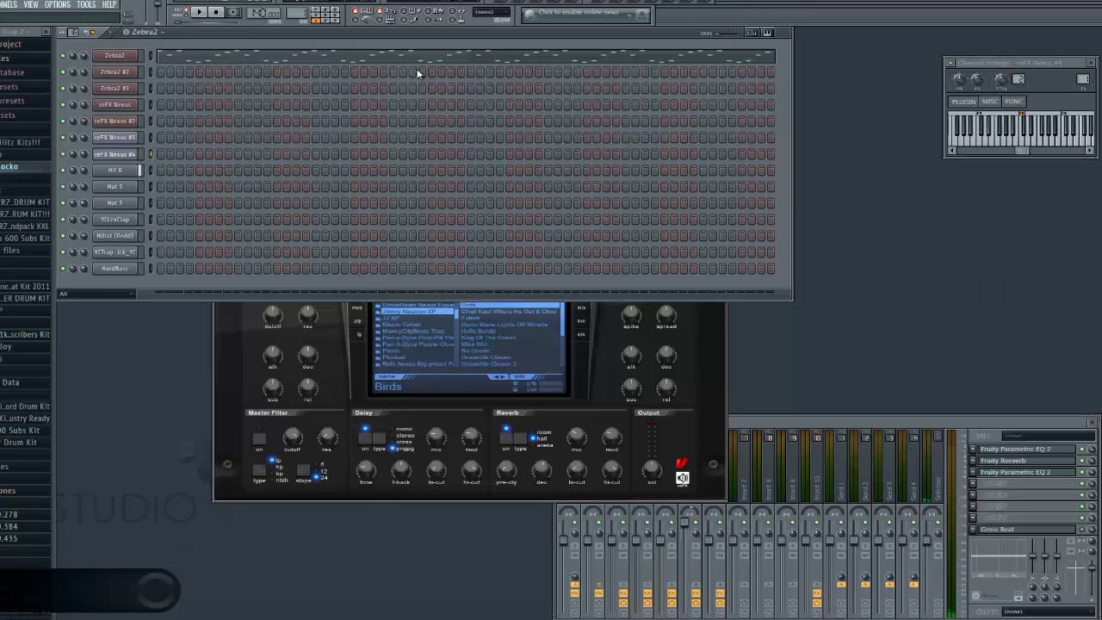
{"action": "left_click", "coordinate": [266, 618]}
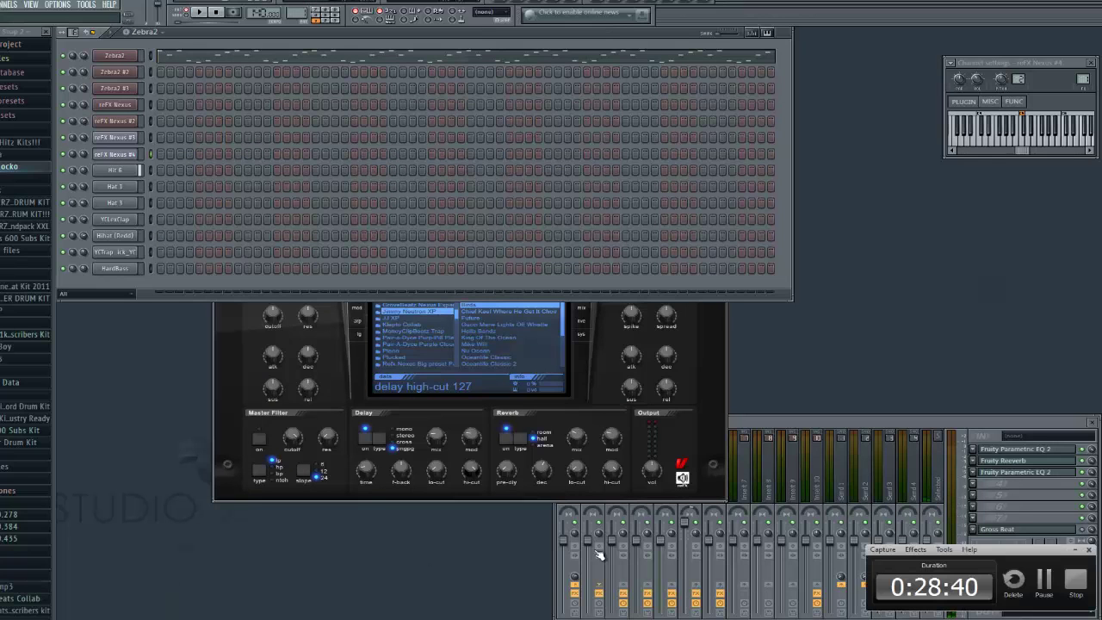
{"action": "left_click", "coordinate": [1044, 581]}
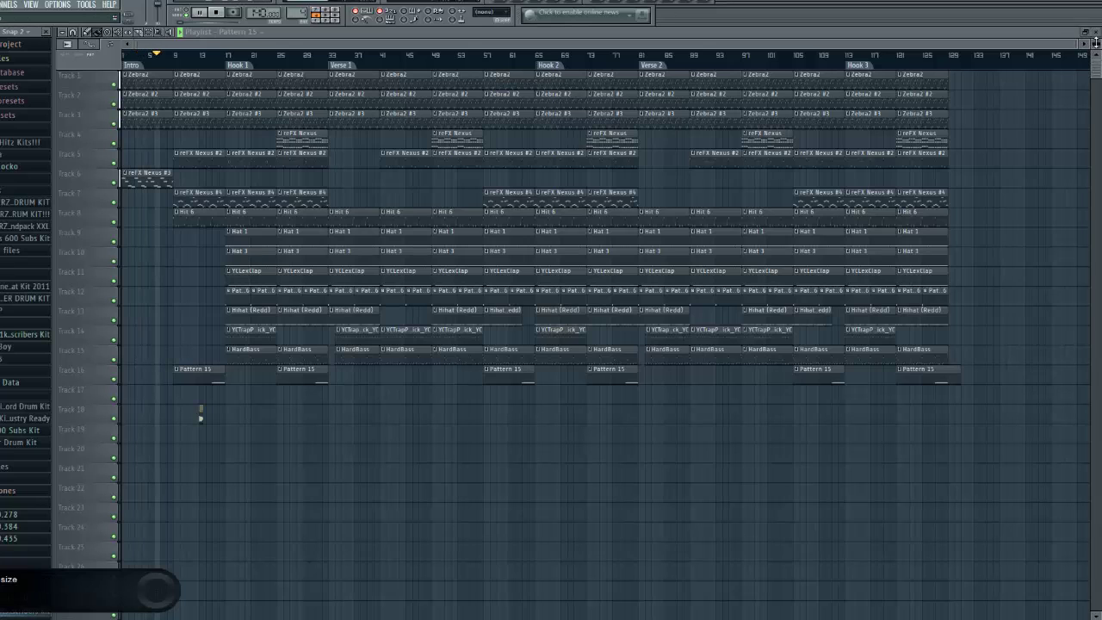
Step: Reduce the playlist track height to view the whole song arrangement
{"action": "left_click_drag", "start_coordinate": [1097, 41], "coordinate": [1096, 44]}
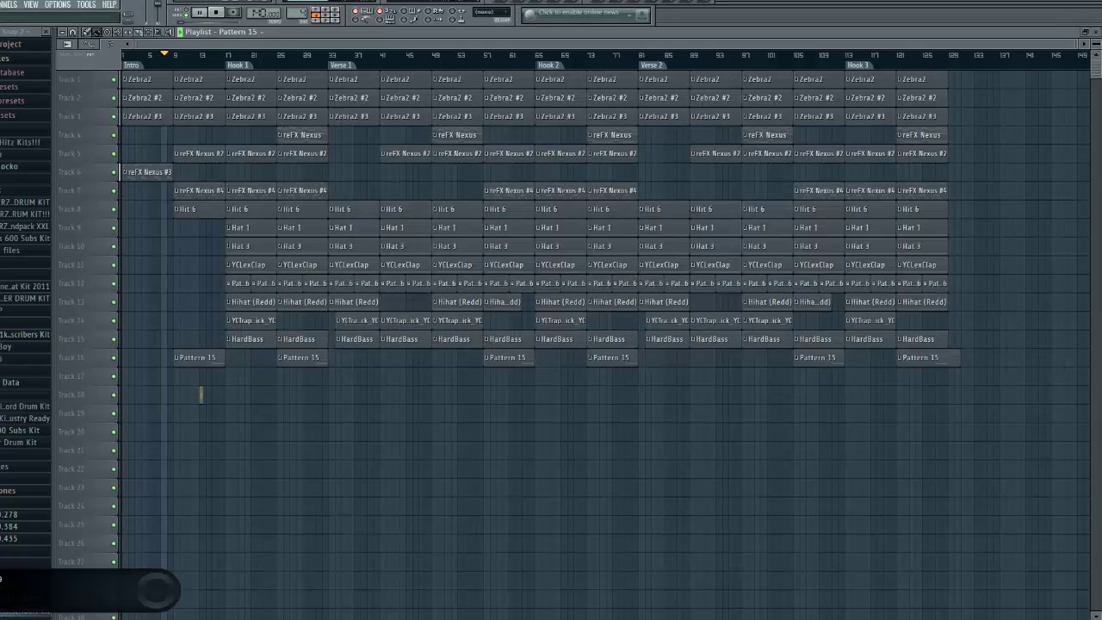